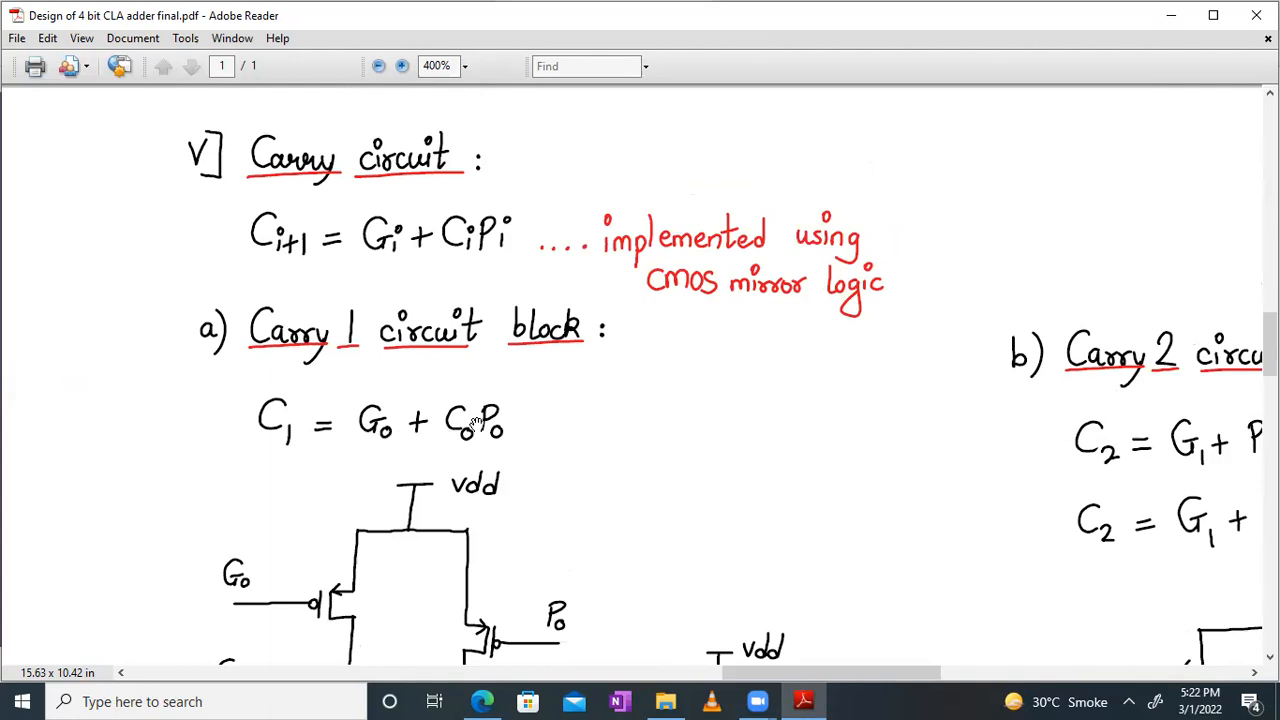
Step: Examine the Carry 1 circuit block in the PDF, from its C1 equation through the transistor network to the output inverter
scroll(600, 410, "down", 5)
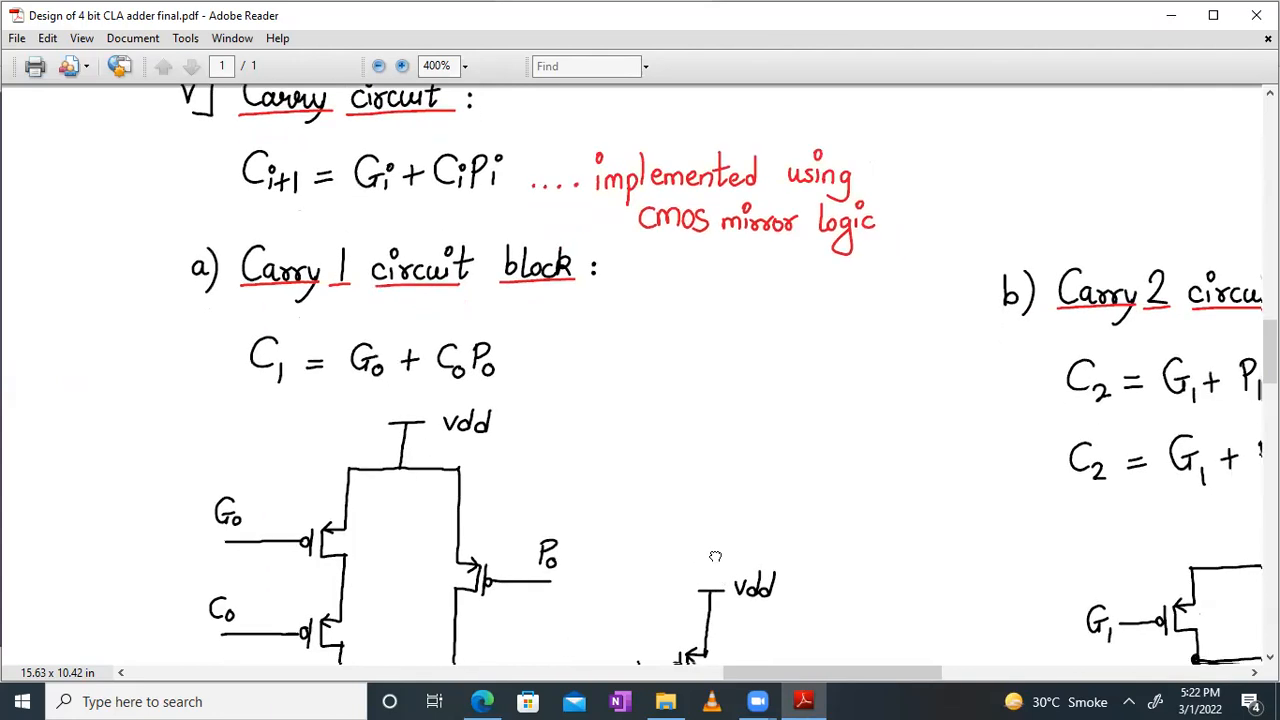
left_click_drag(689, 389, 703, 343)
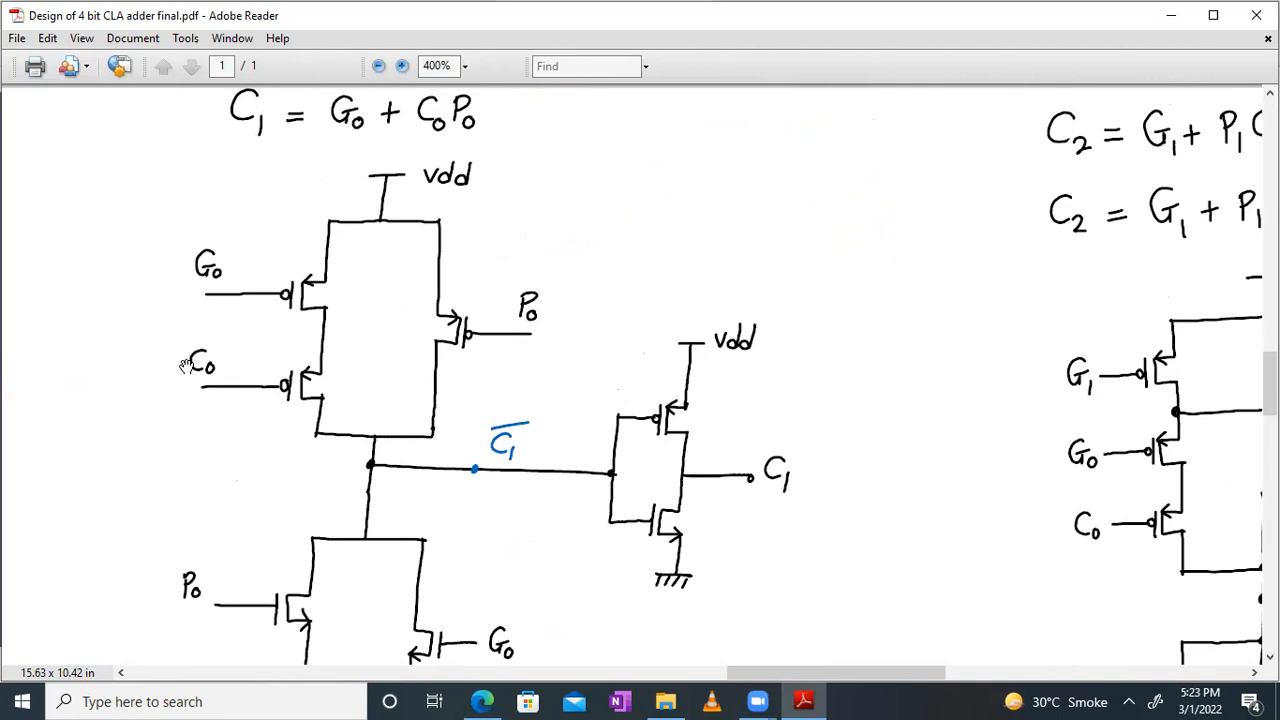
left_click_drag(544, 468, 522, 346)
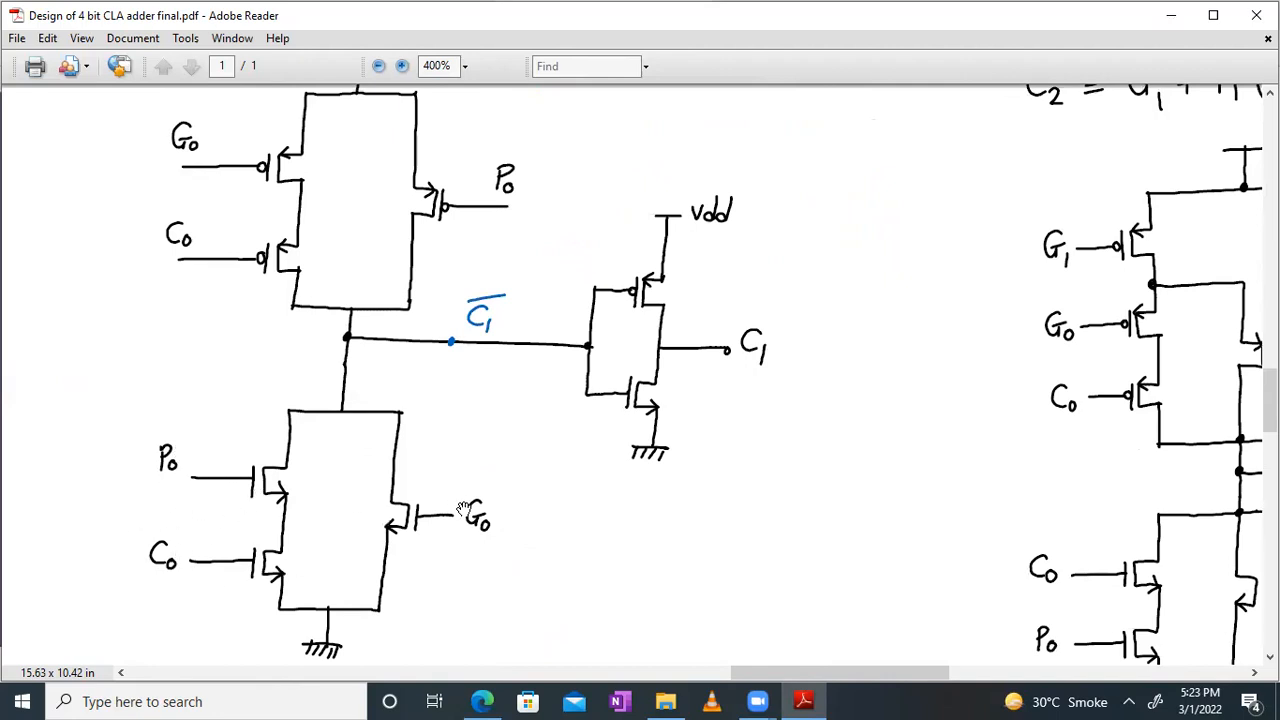
left_click_drag(533, 293, 537, 494)
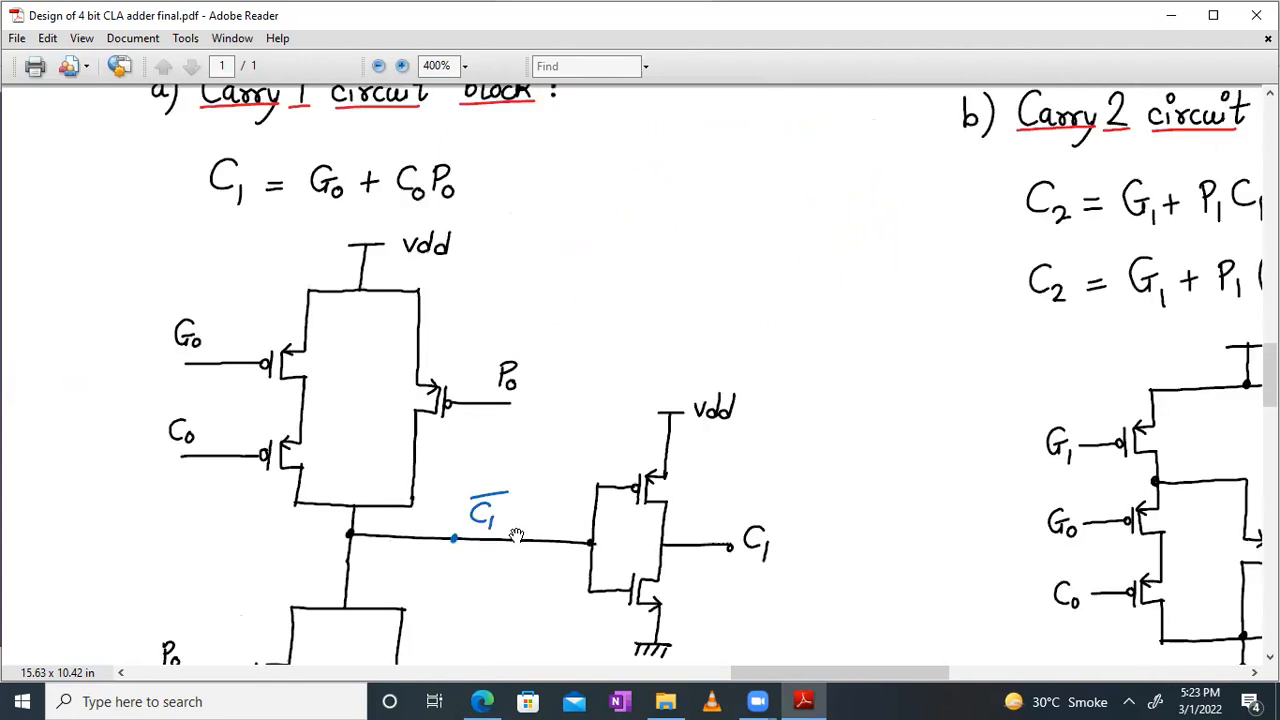
left_click_drag(500, 586, 516, 545)
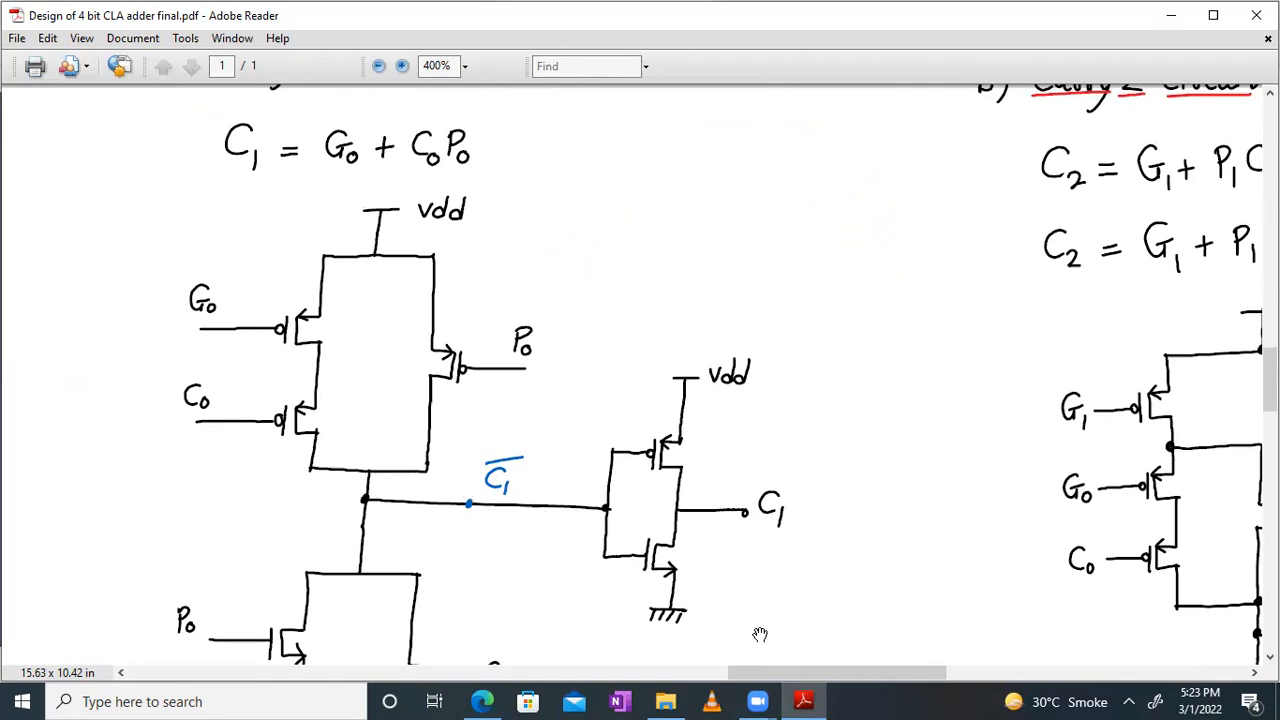
left_click_drag(552, 372, 638, 365)
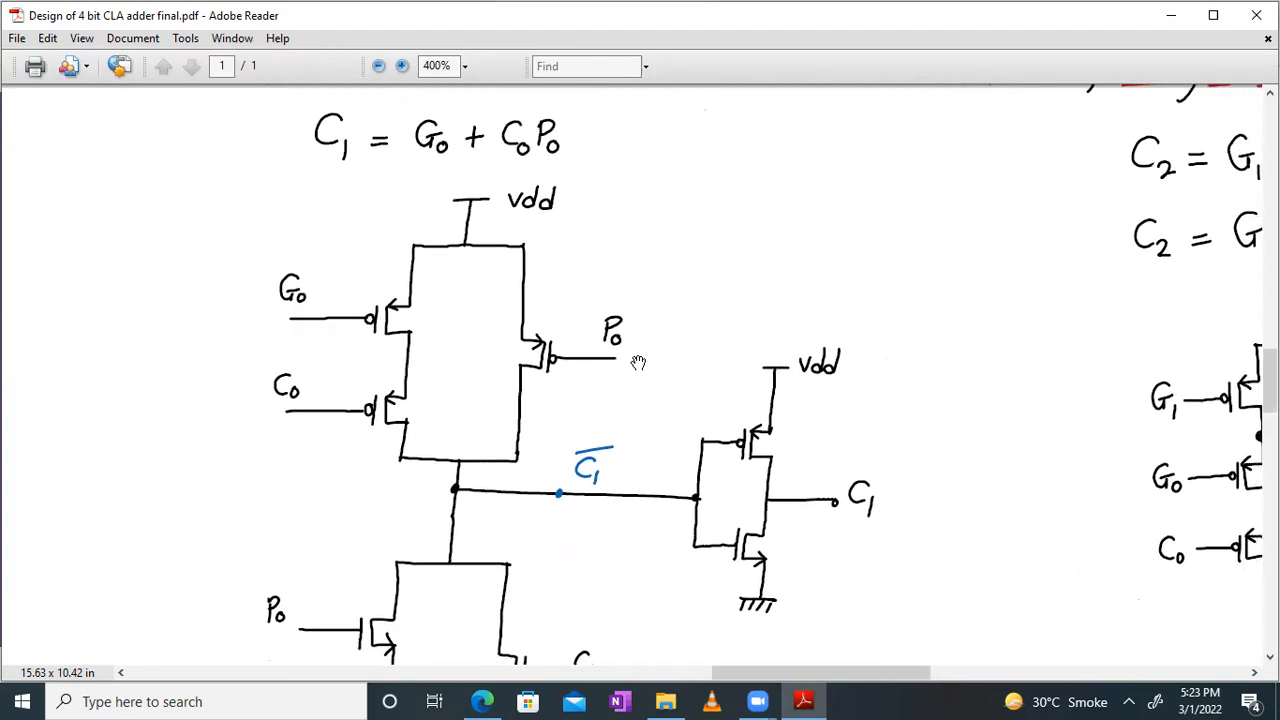
Step: Switch to the browser session showing the Custom Compiler Library Manager
left_click(482, 701)
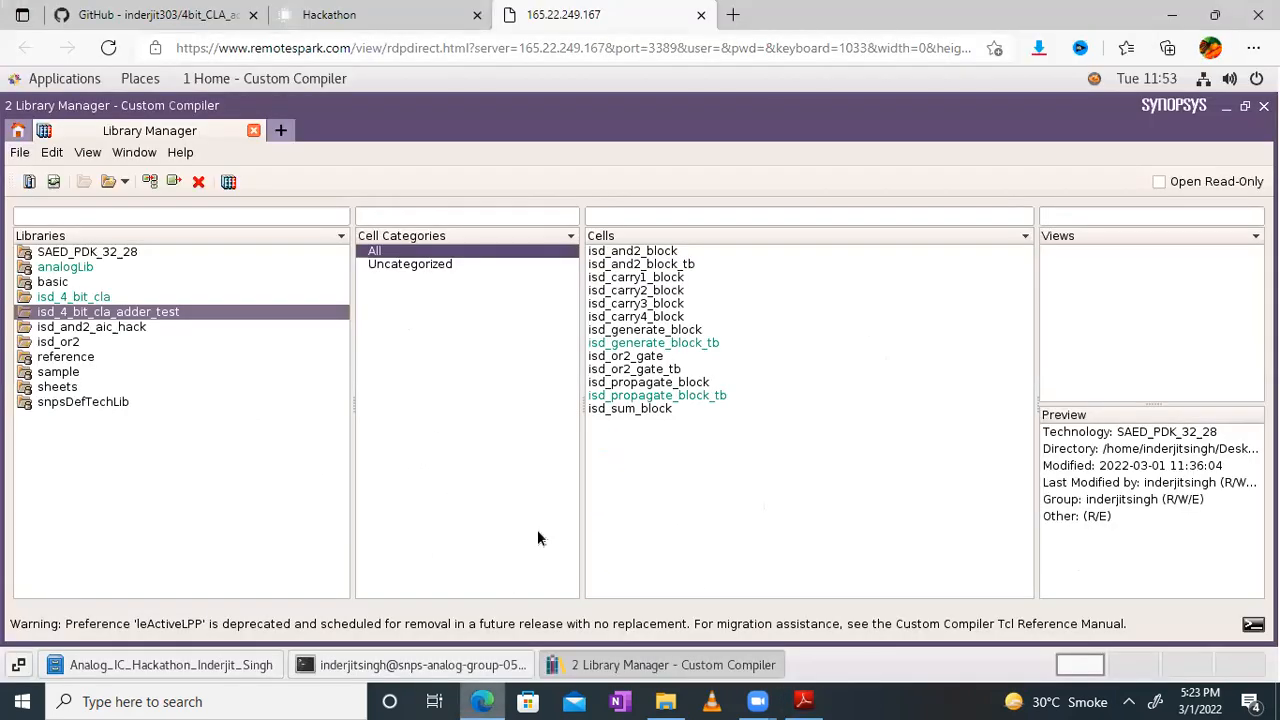
right_click(697, 490)
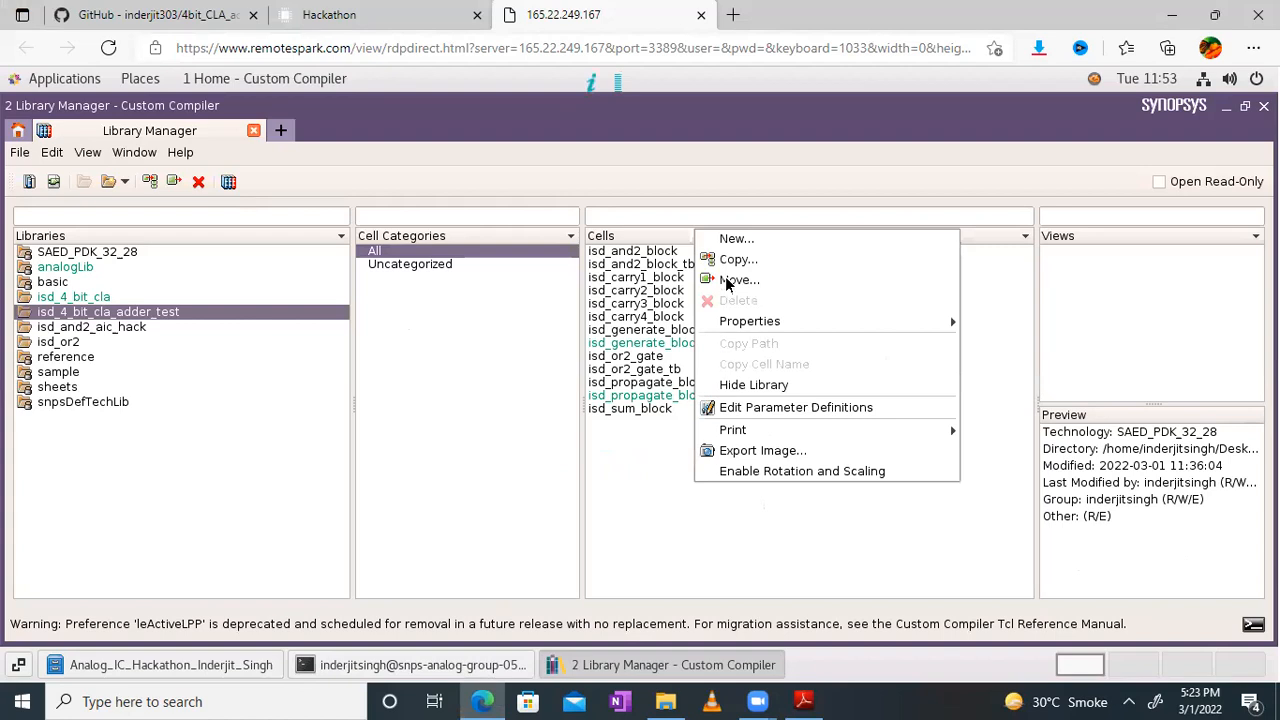
left_click(624, 477)
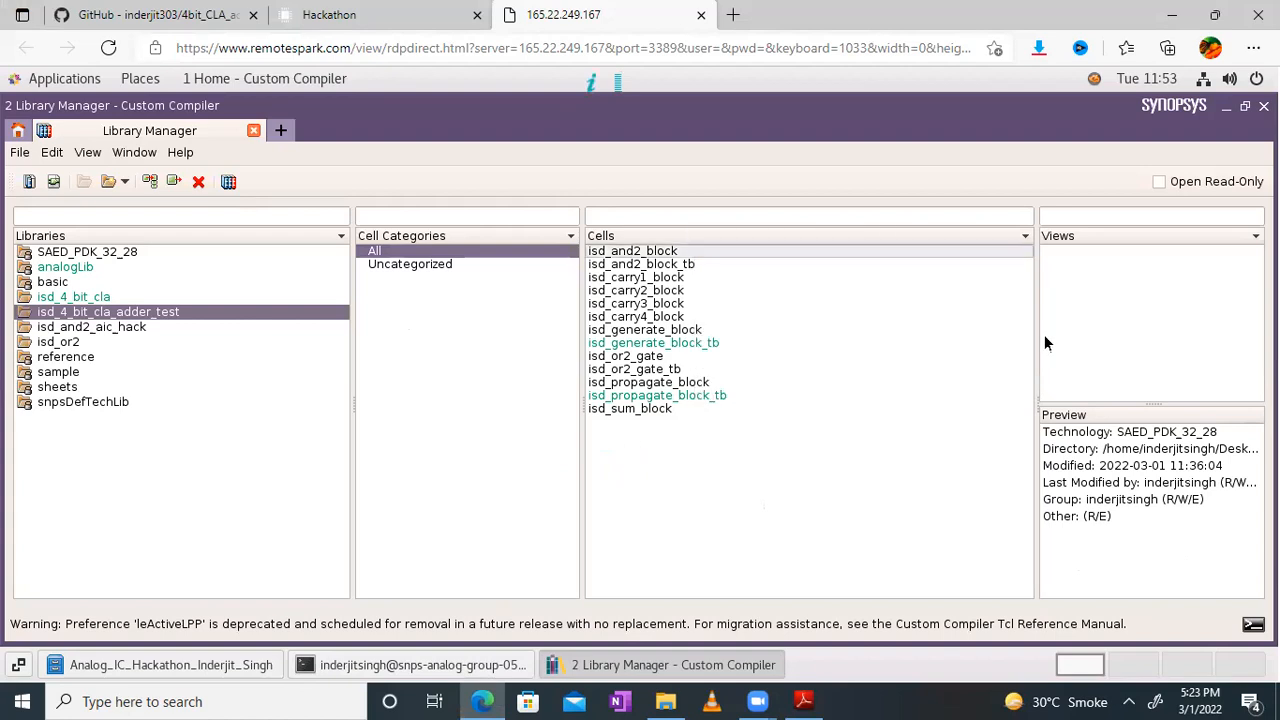
right_click(1113, 337)
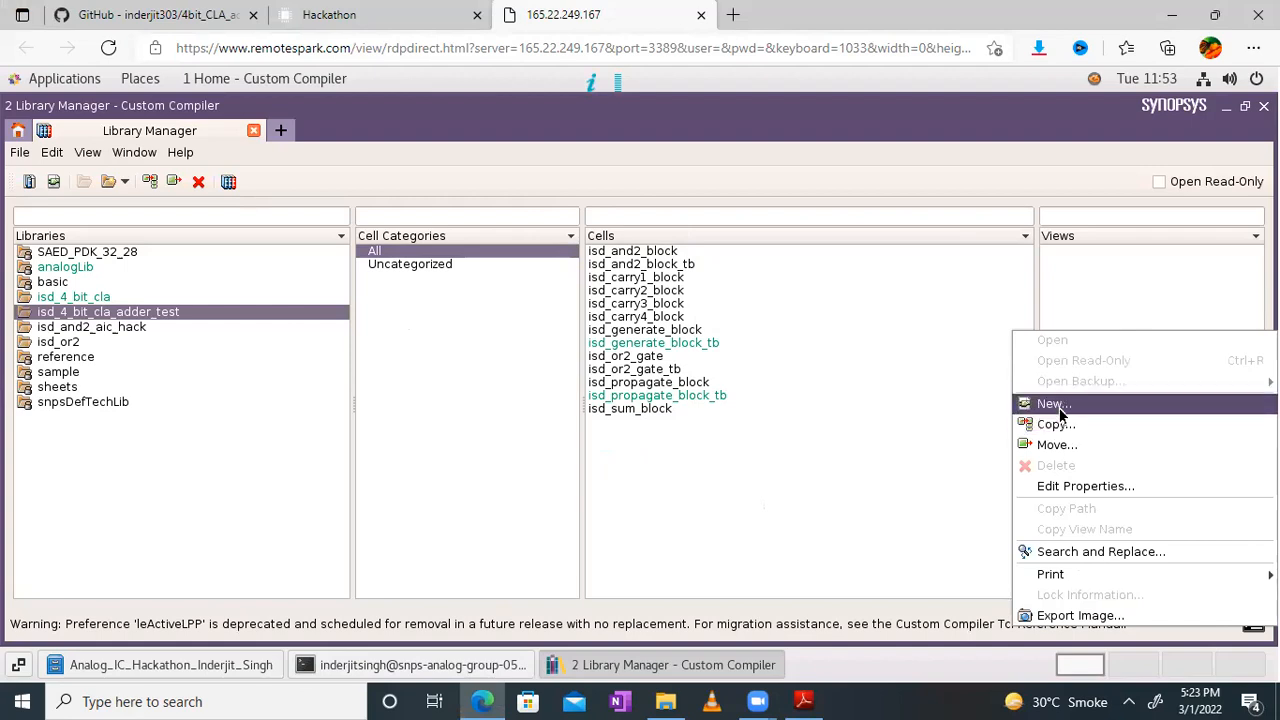
left_click(676, 506)
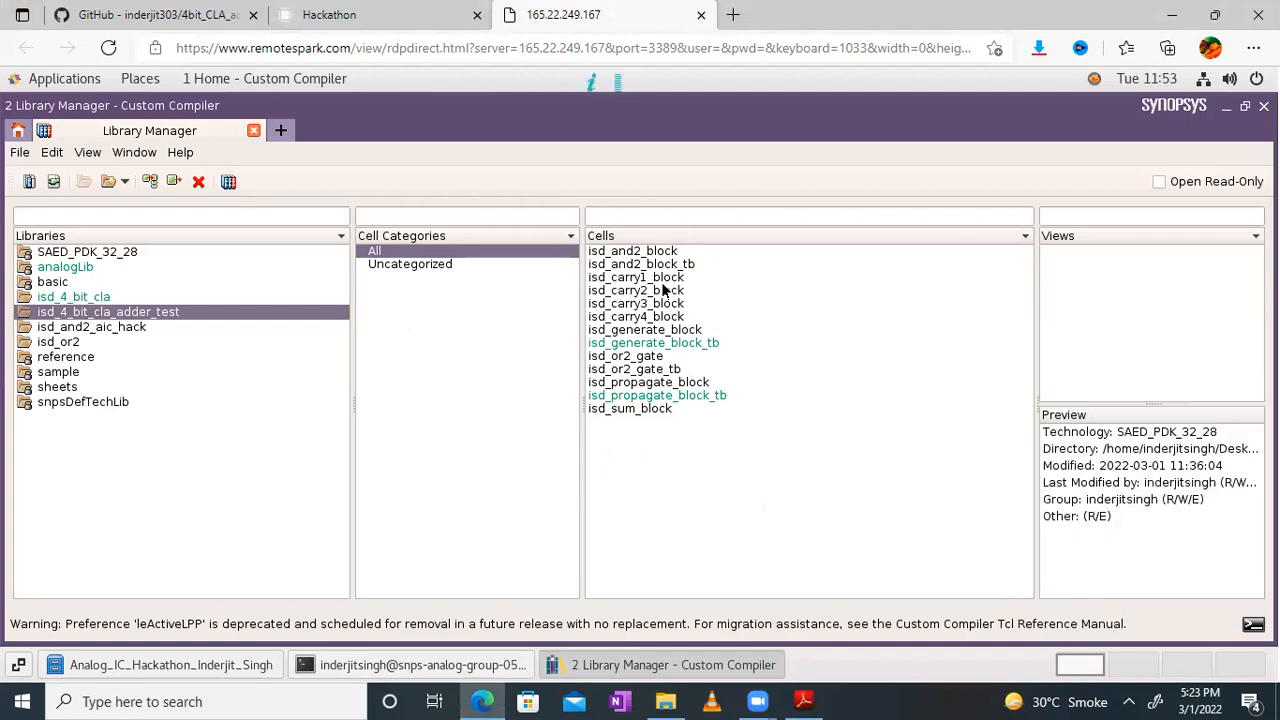
Step: Open the schematic view of isd_carry1_block, show it in full screen and fit the design in the viewport
left_click(646, 278)
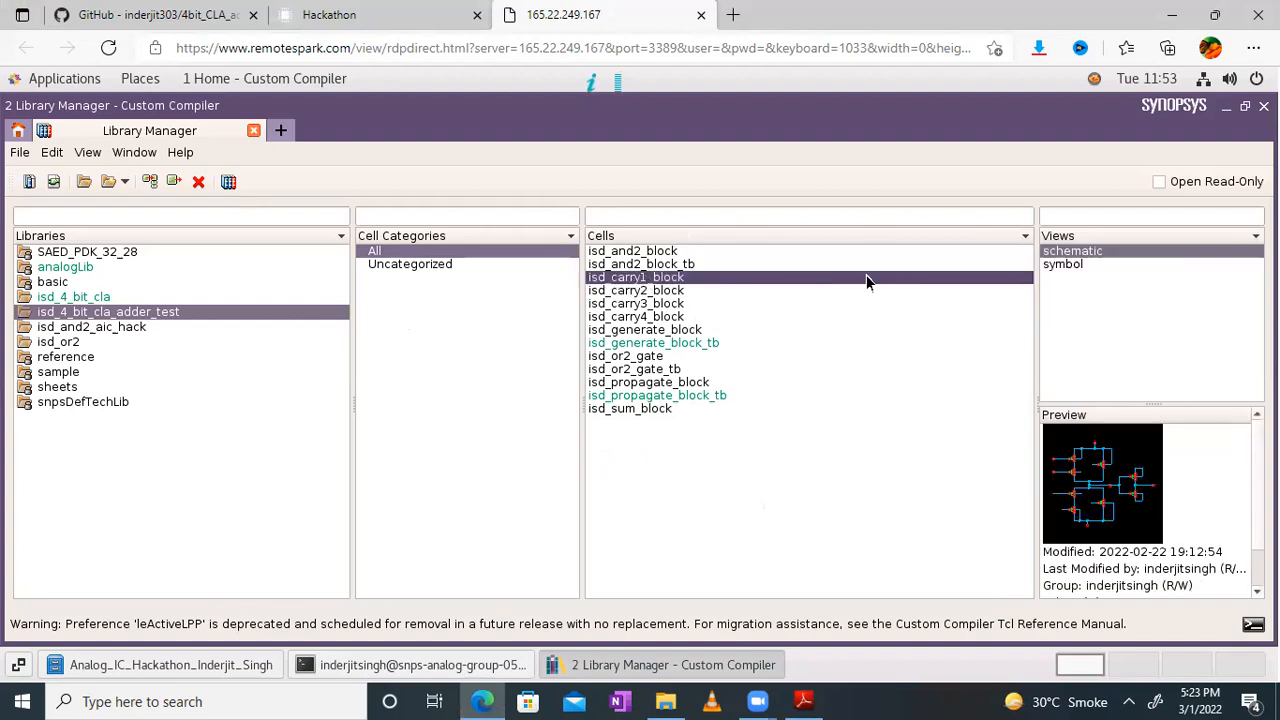
double_click(1092, 253)
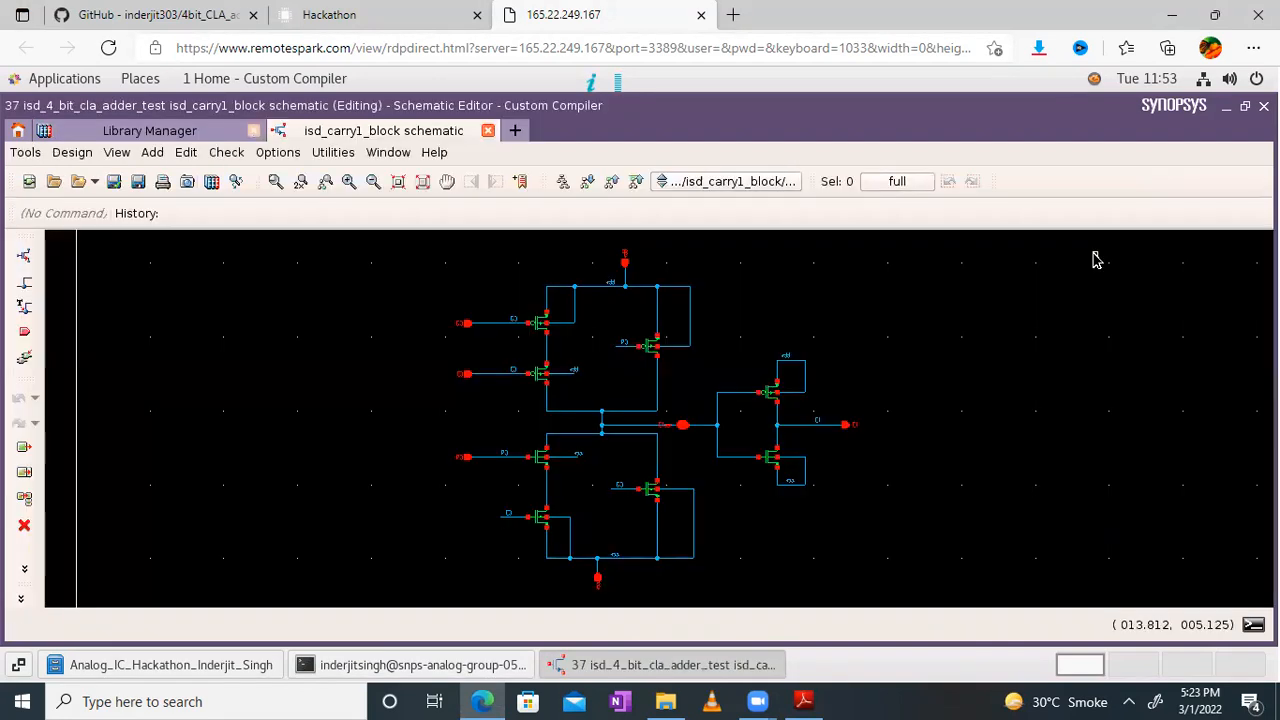
left_click(365, 156)
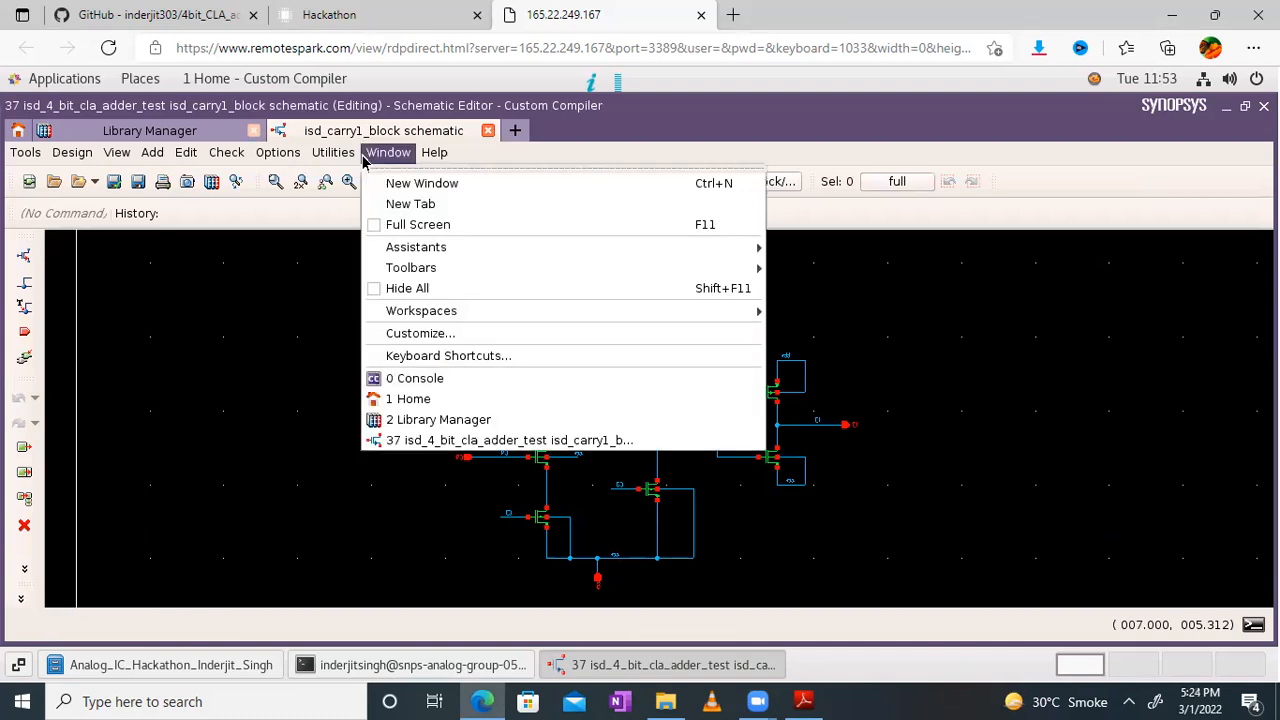
left_click(409, 226)
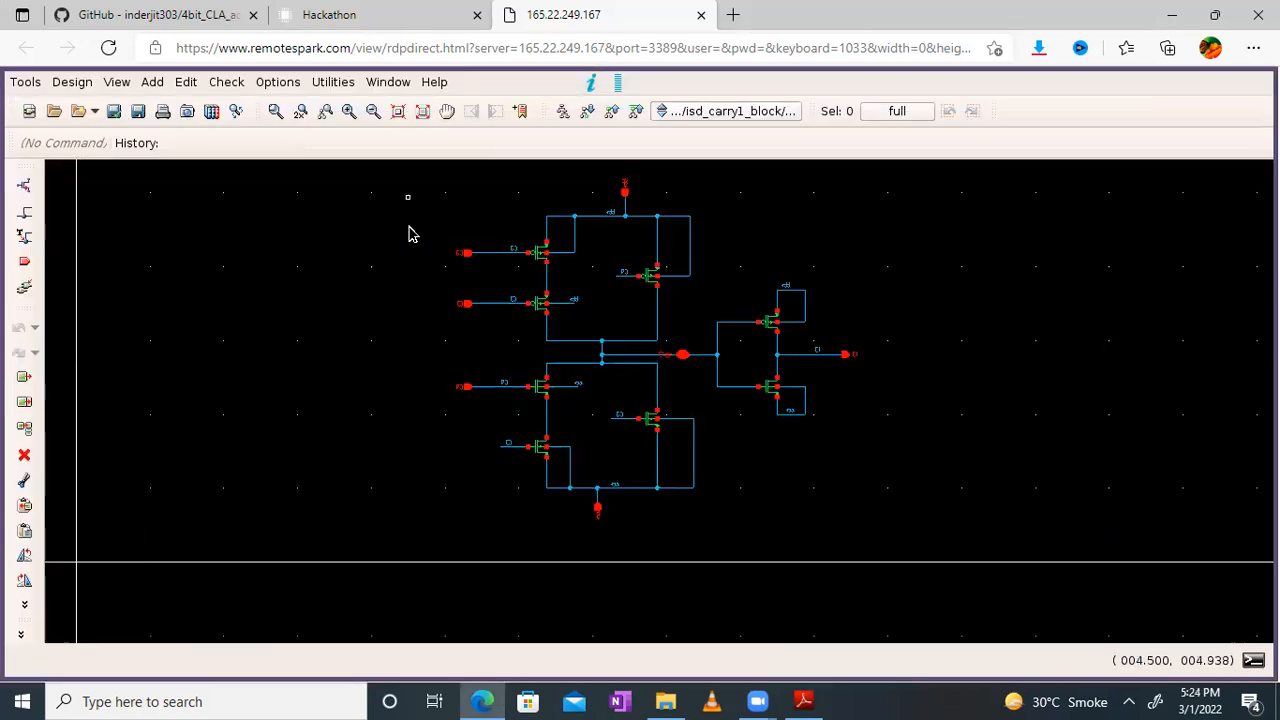
left_click(420, 111)
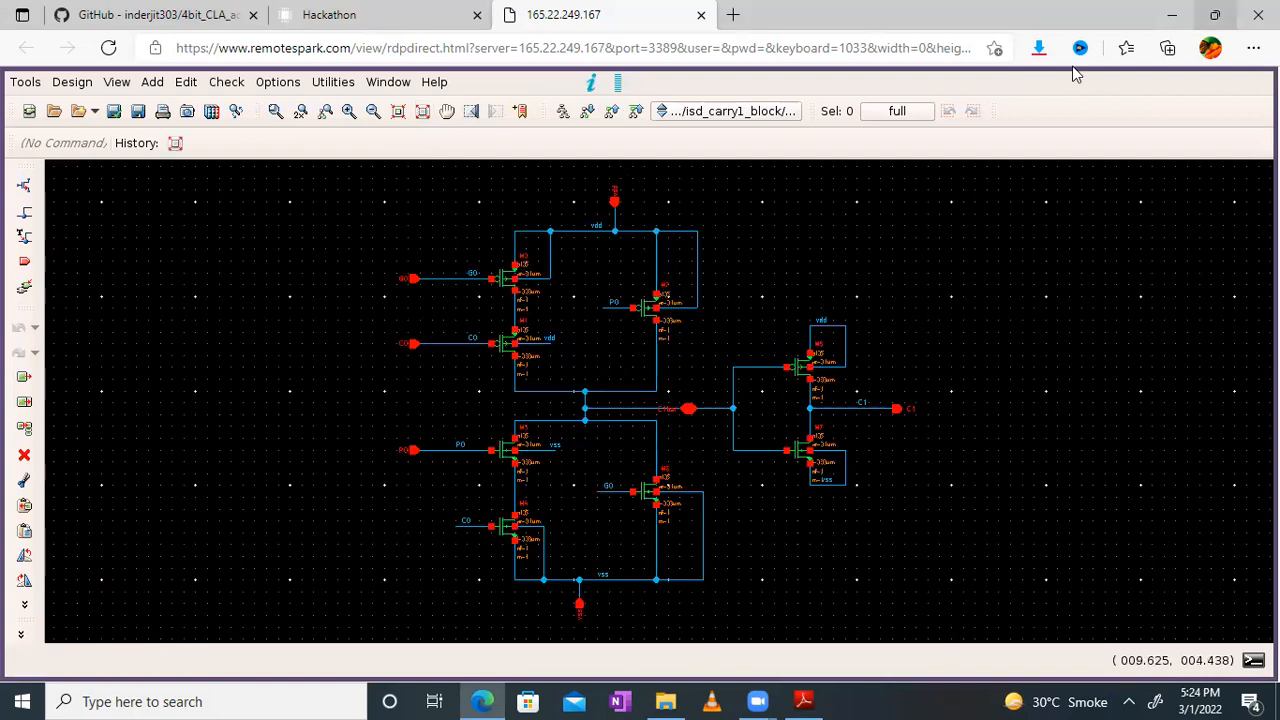
Step: Restore the browser window to its smaller size and move it to the left side of the desktop
left_click(1214, 14)
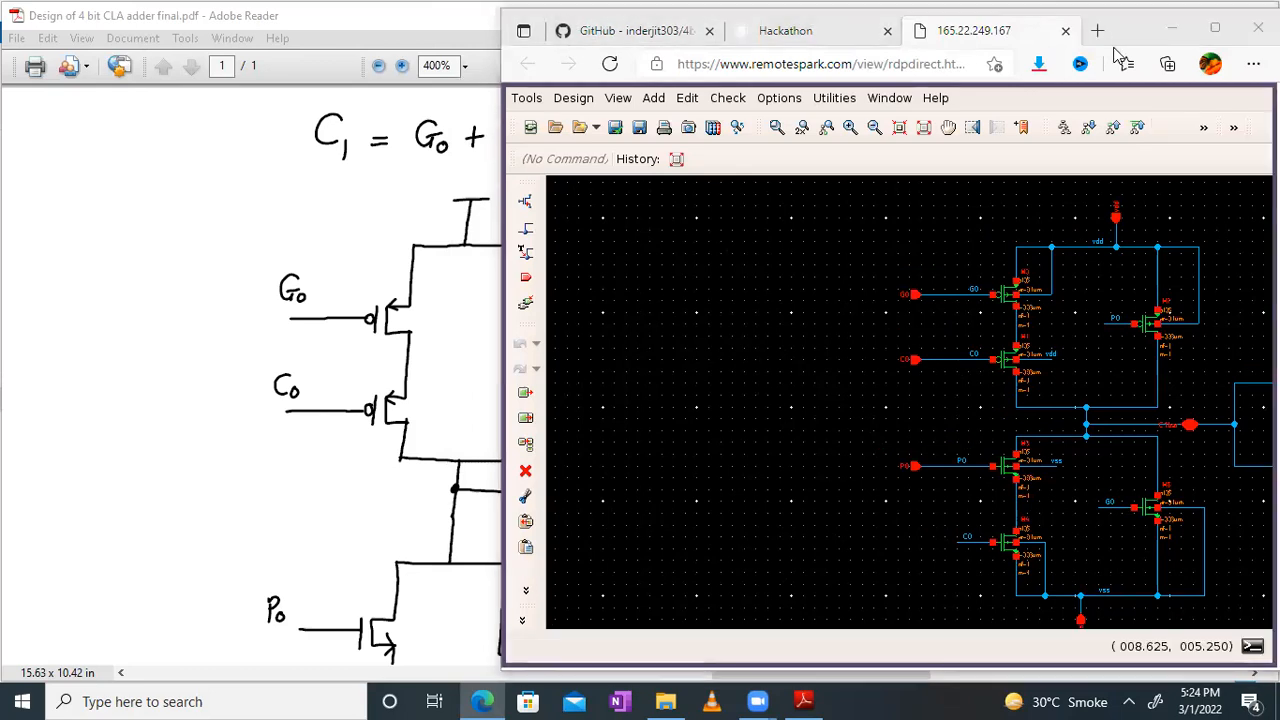
left_click_drag(1113, 47, 611, 40)
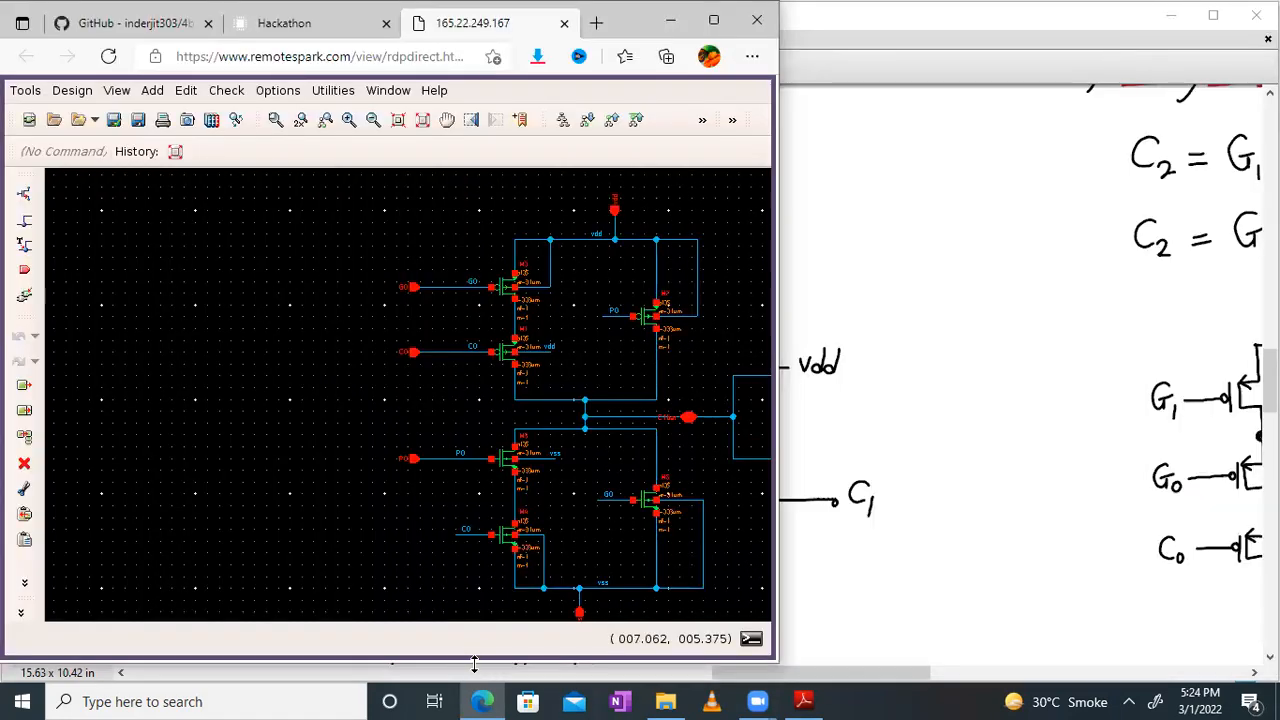
left_click_drag(475, 664, 475, 684)
Step: Narrow the Adobe Reader window so the PDF occupies only the right side of the desktop
left_click(1218, 15)
left_click(1216, 16)
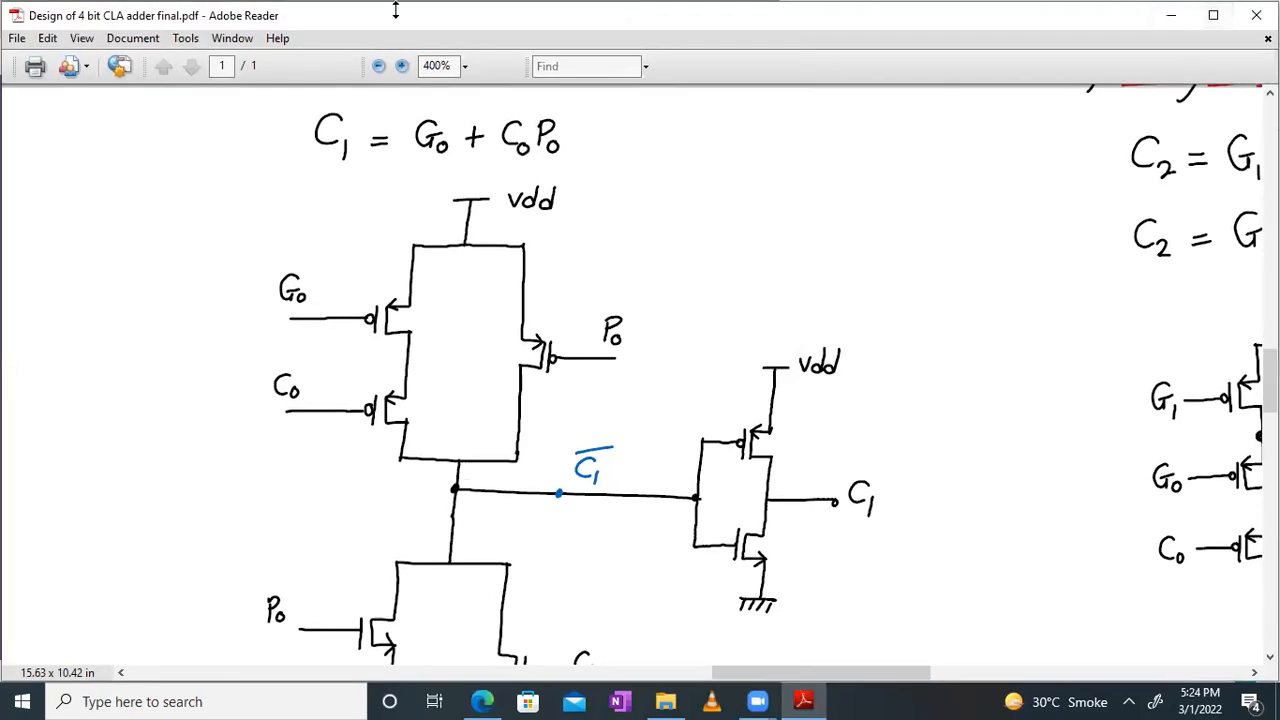
left_click_drag(14, 10, 28, 11)
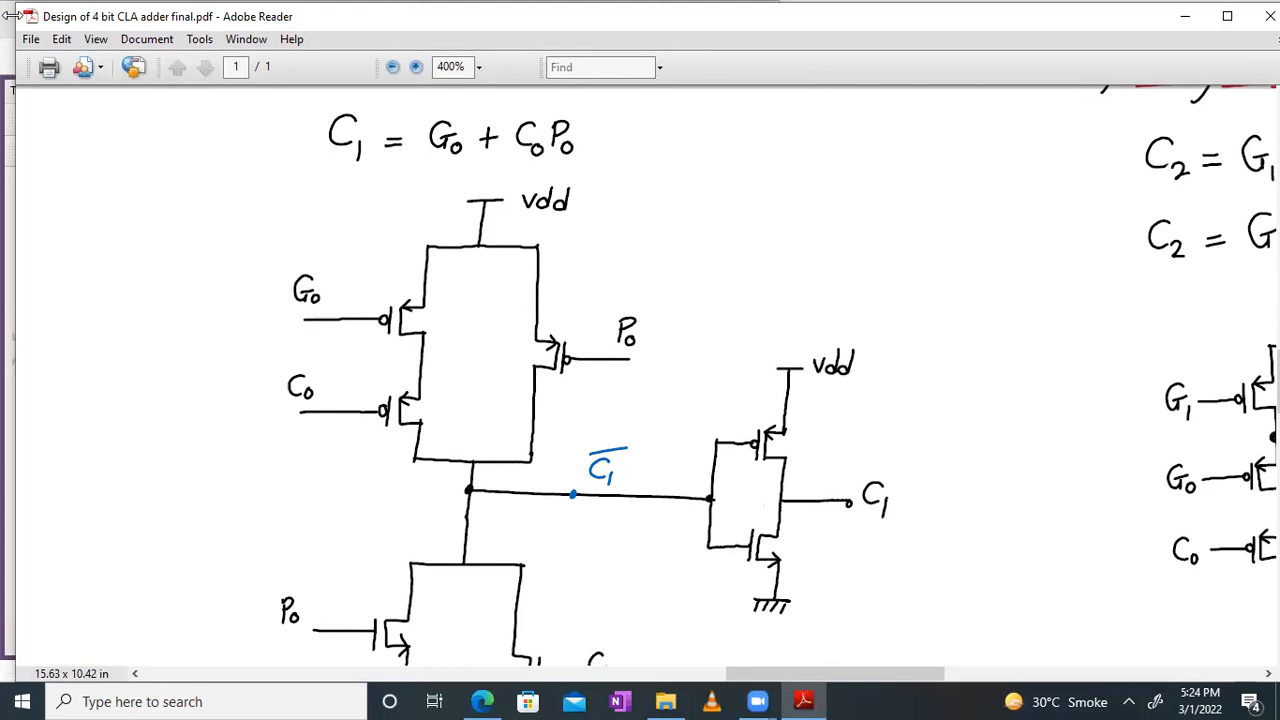
left_click_drag(8, 15, 890, 16)
left_click(16, 16)
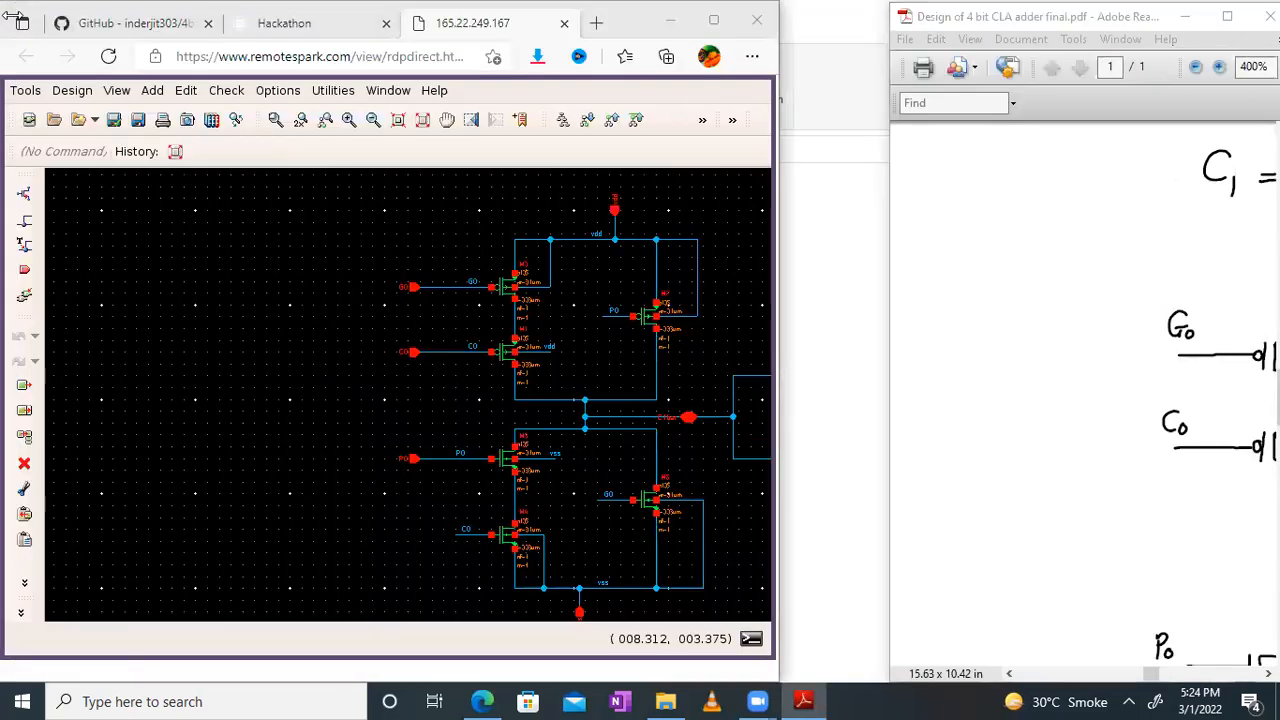
Step: Widen the browser window to hold the whole carry 1 schematic and narrow the PDF window further beside it
left_click_drag(779, 360, 890, 360)
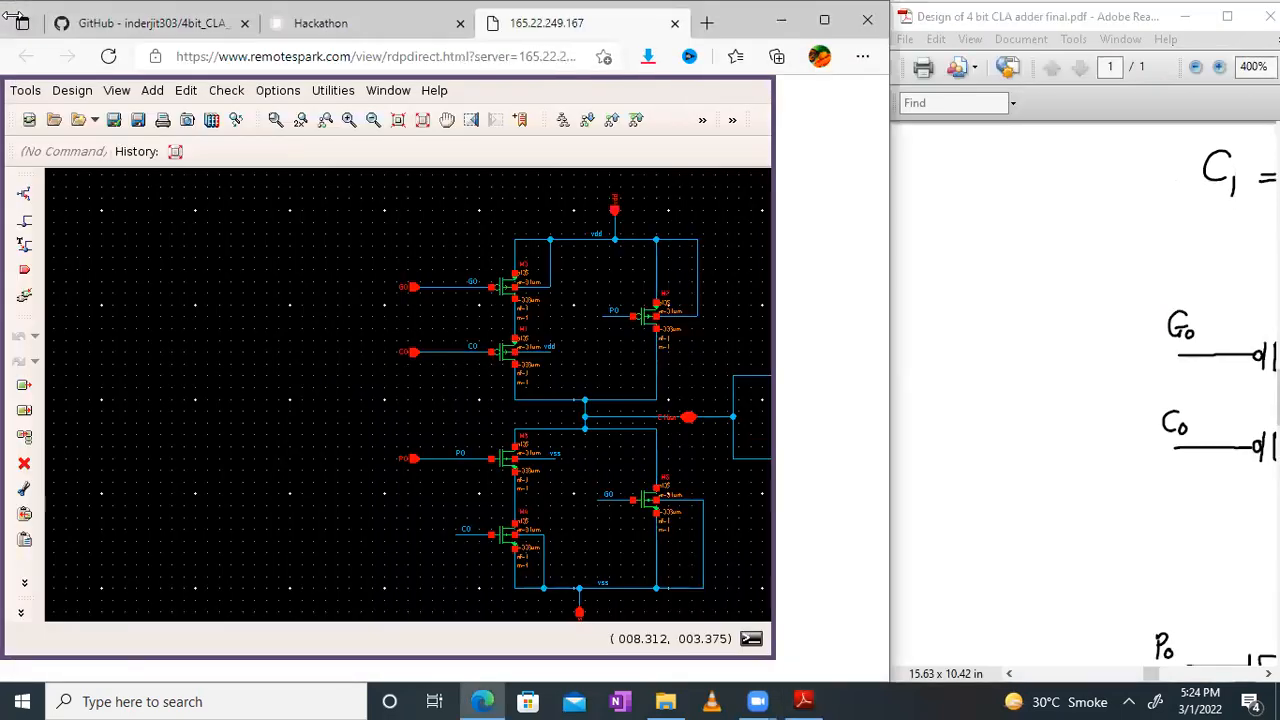
left_click_drag(890, 43, 967, 43)
left_click(1166, 263)
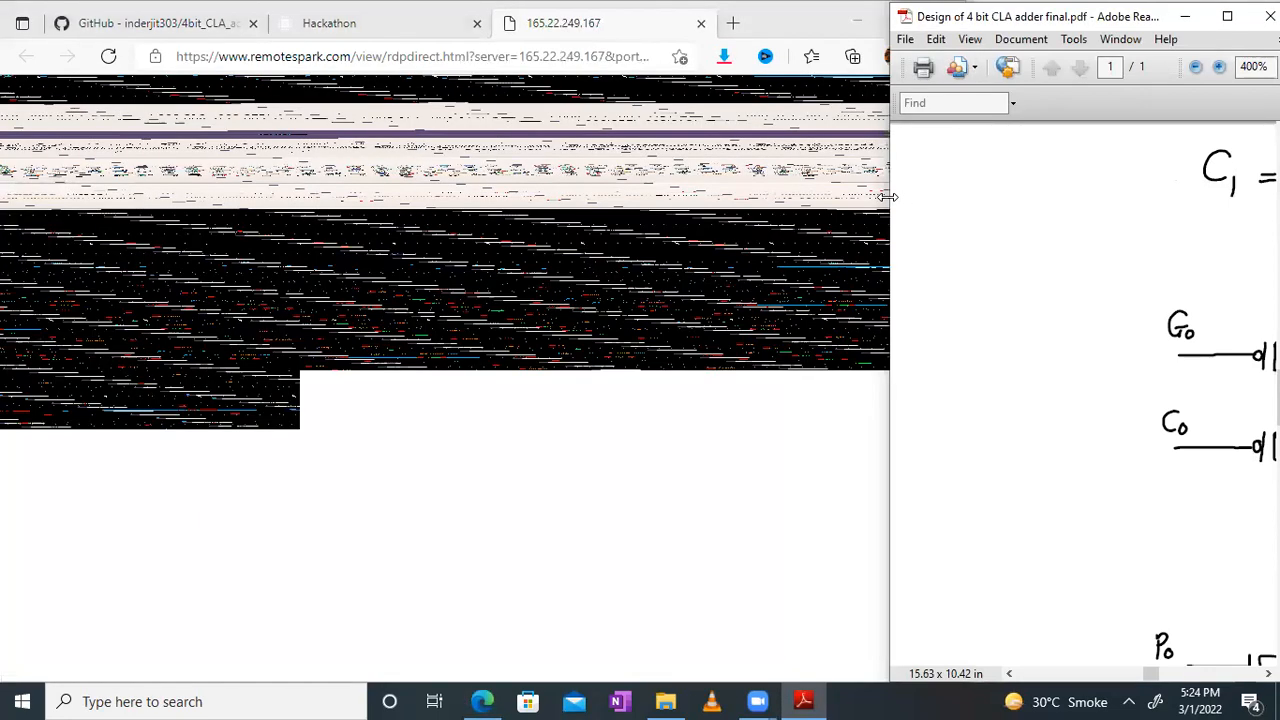
left_click_drag(888, 197, 971, 192)
Step: Reduce the PDF zoom to 300% and bring the C1 equation and its transistor network into view
left_click_drag(1266, 331, 1009, 297)
left_click_drag(1068, 361, 1060, 338)
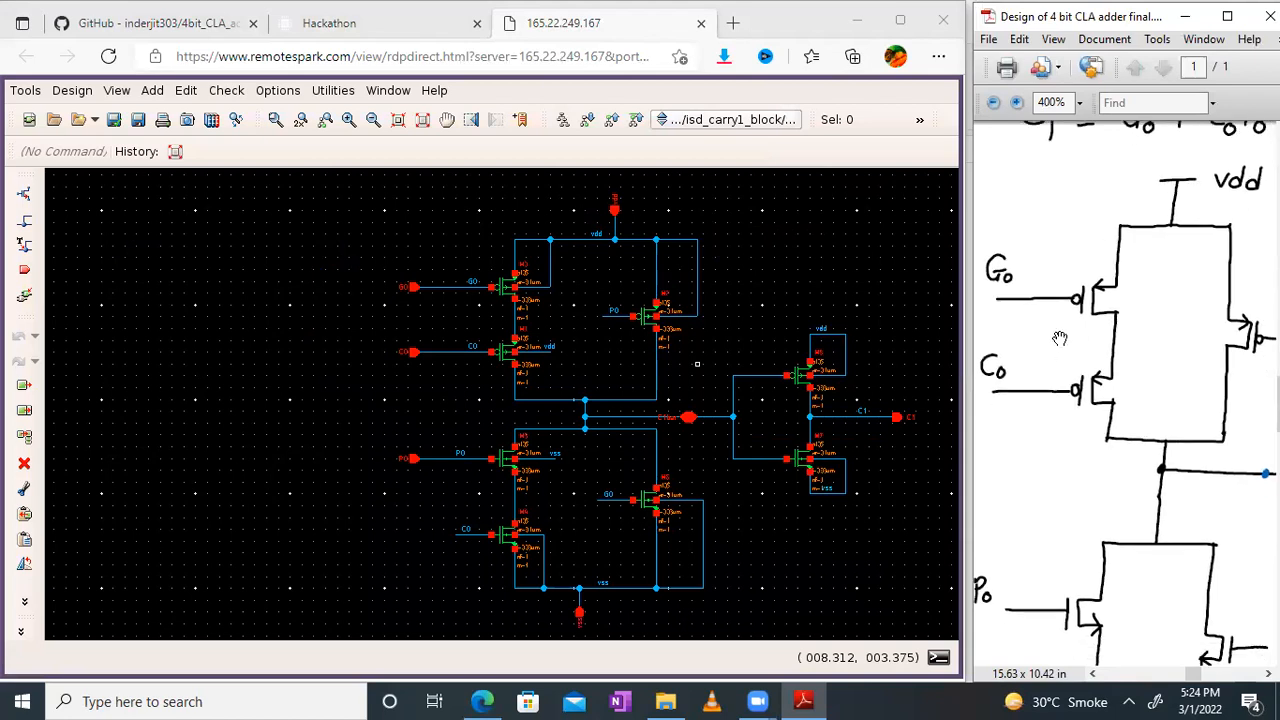
scroll(1060, 338, "down", 1, "ctrl")
left_click_drag(1139, 415, 1138, 396)
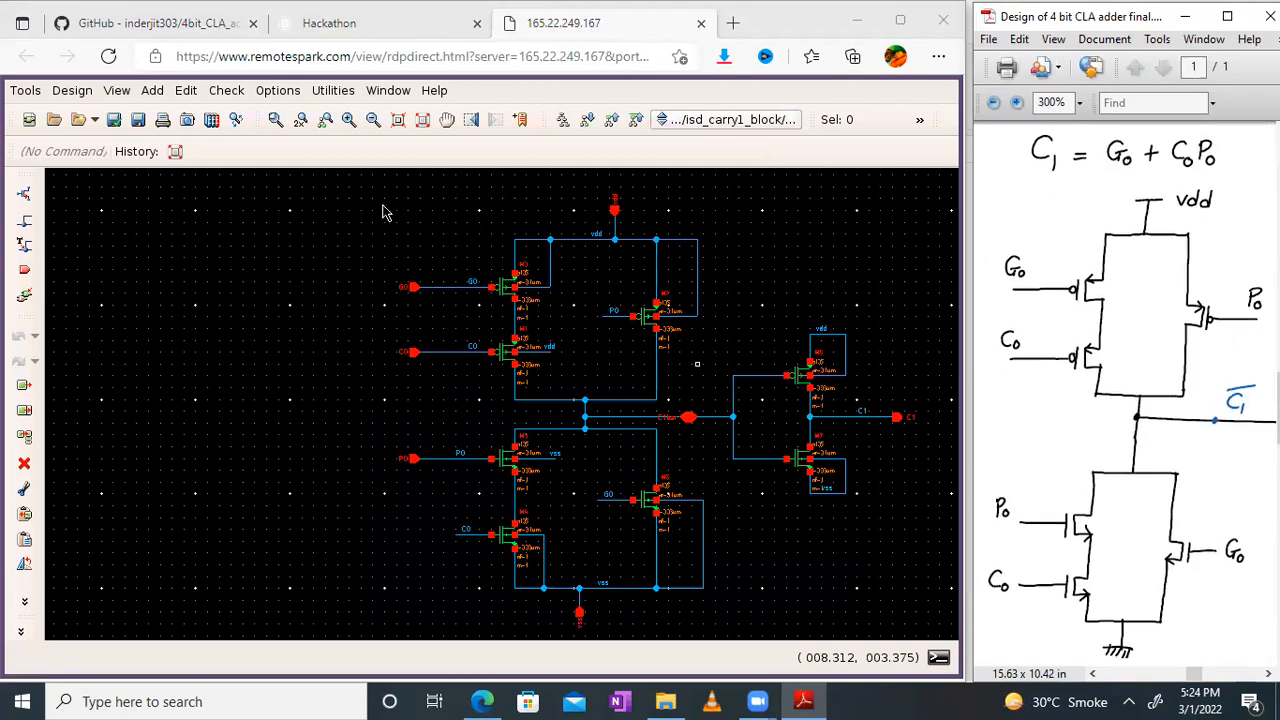
Step: Compare the schematic's upper transistor network with inputs G0, C0 and P0 against the hand-drawn Carry 1 circuit
left_click(348, 120)
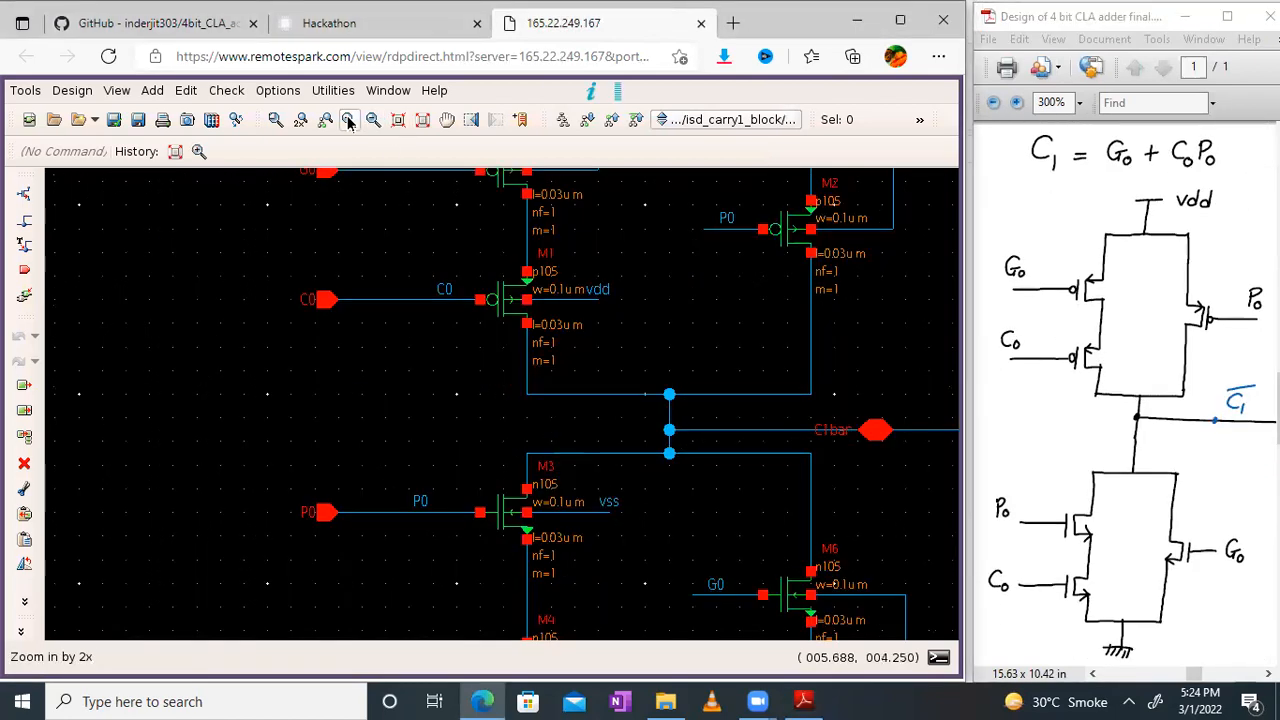
left_click(447, 120)
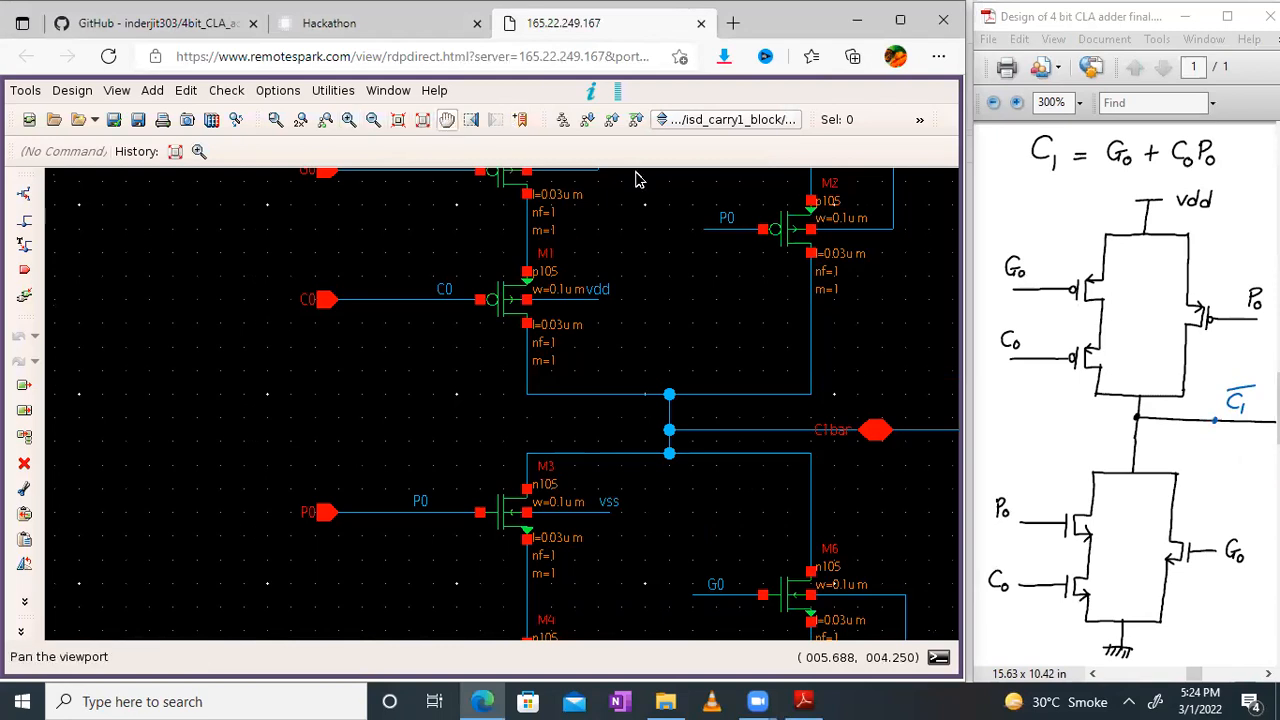
left_click_drag(662, 529, 607, 548)
left_click_drag(662, 494, 688, 461)
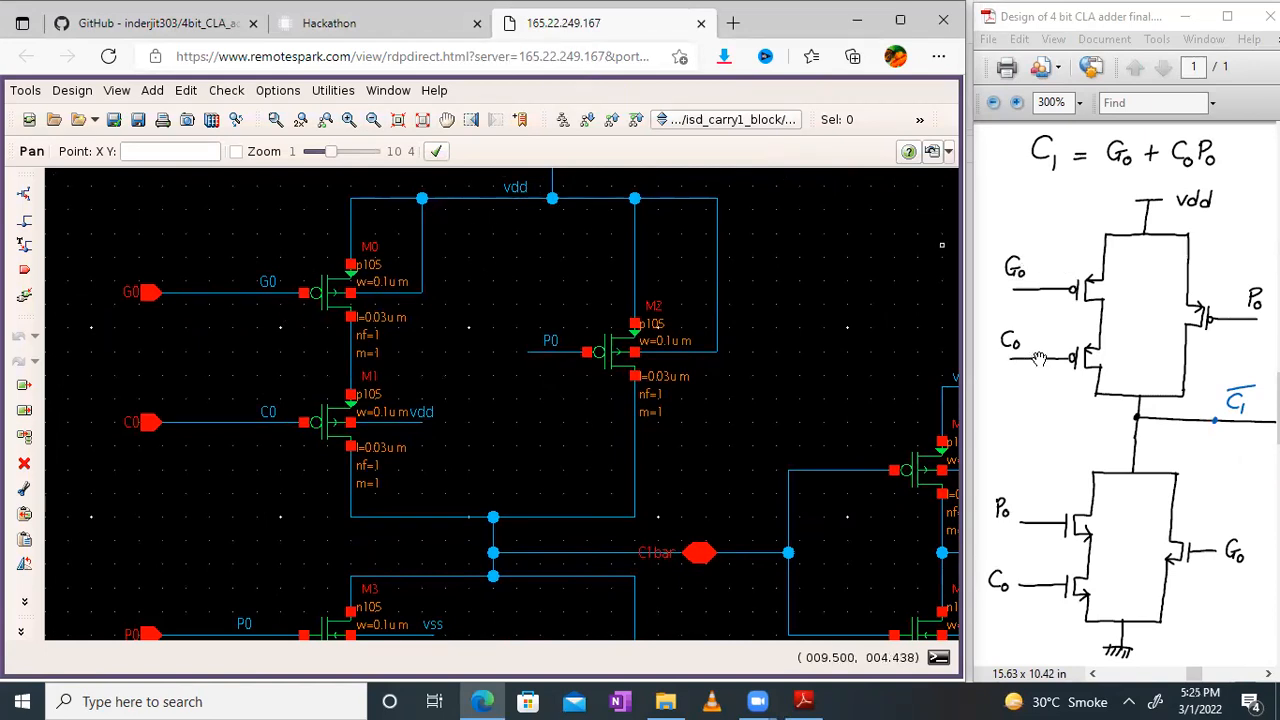
left_click_drag(1168, 321, 1112, 336)
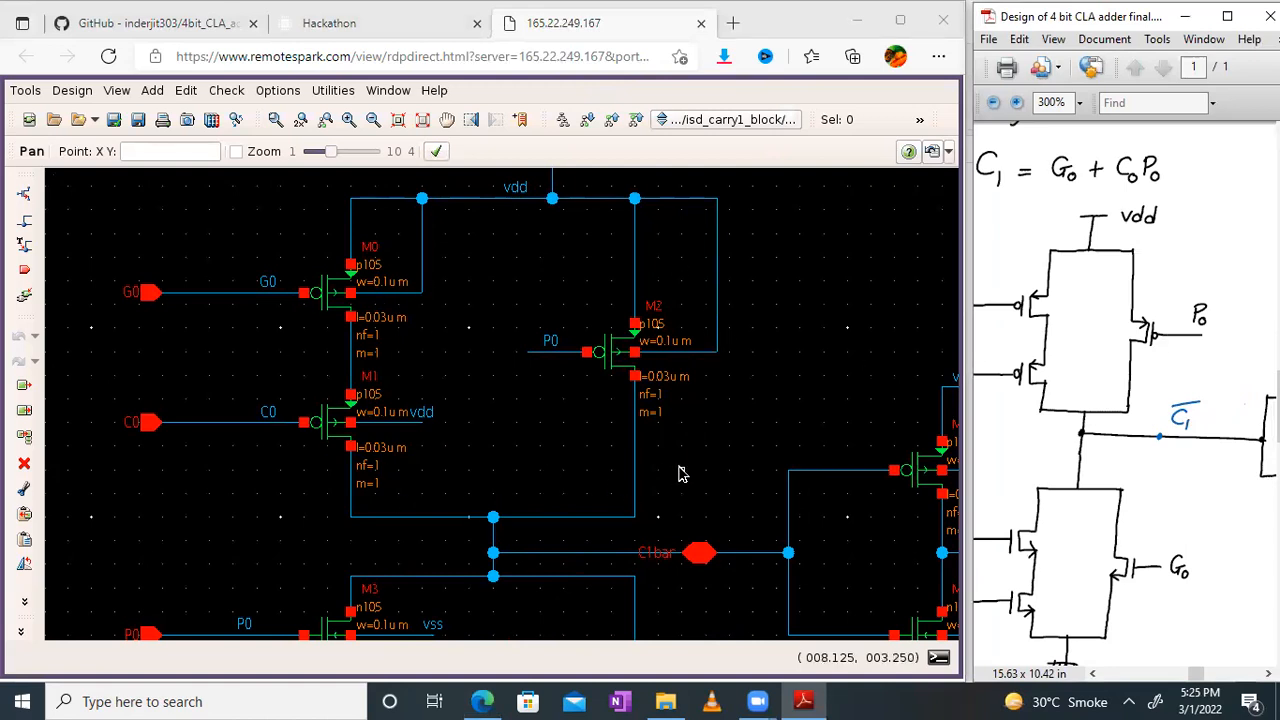
left_click(814, 254)
scroll(806, 322, "up", 3)
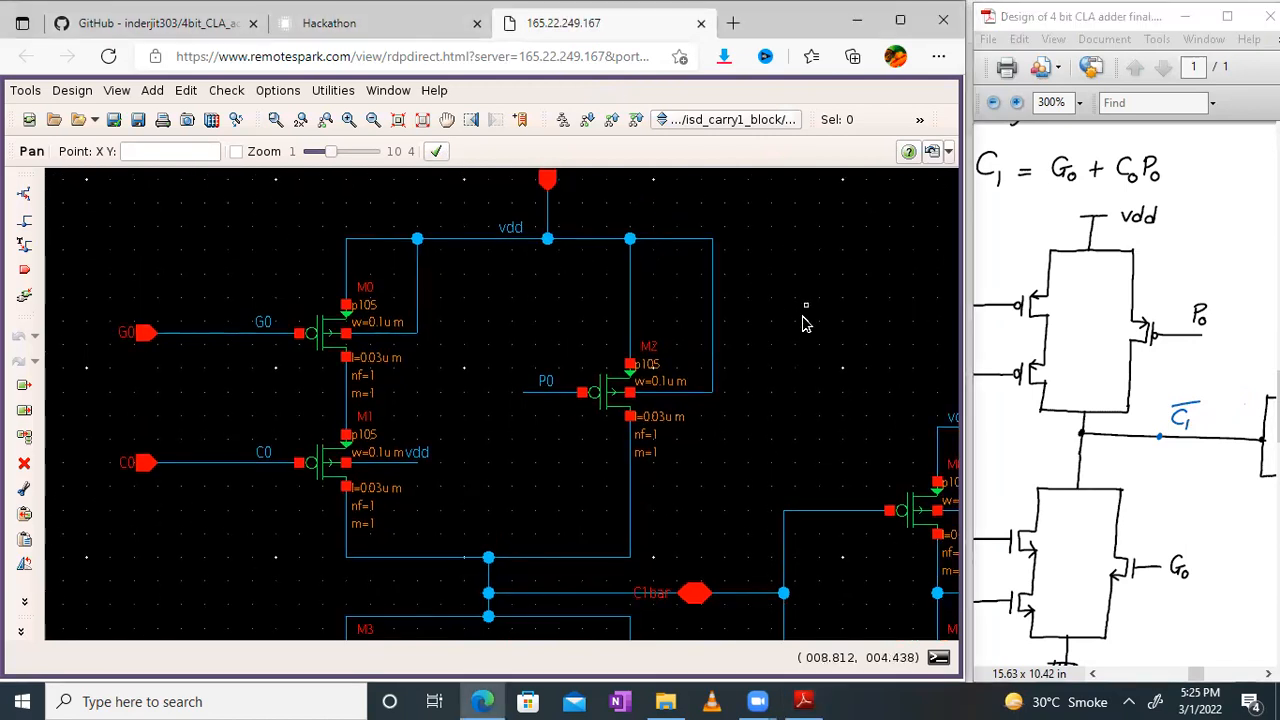
scroll(806, 305, "down", 1)
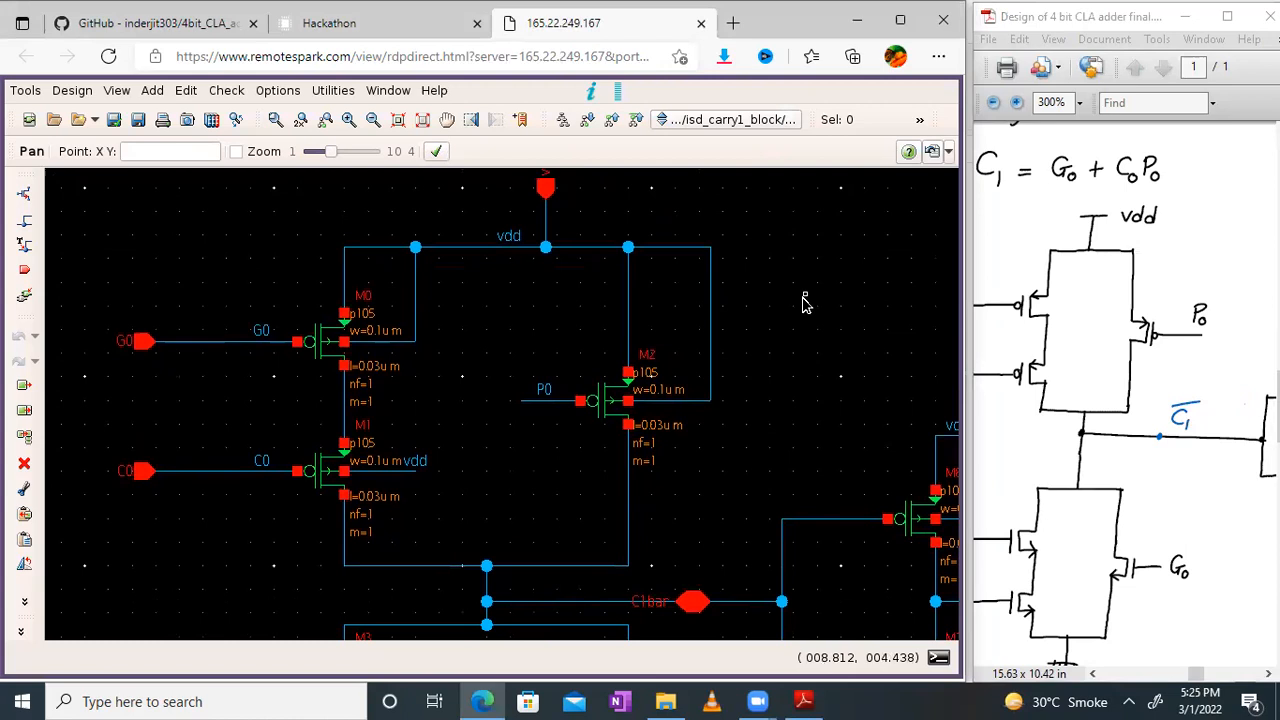
left_click_drag(806, 283, 808, 277)
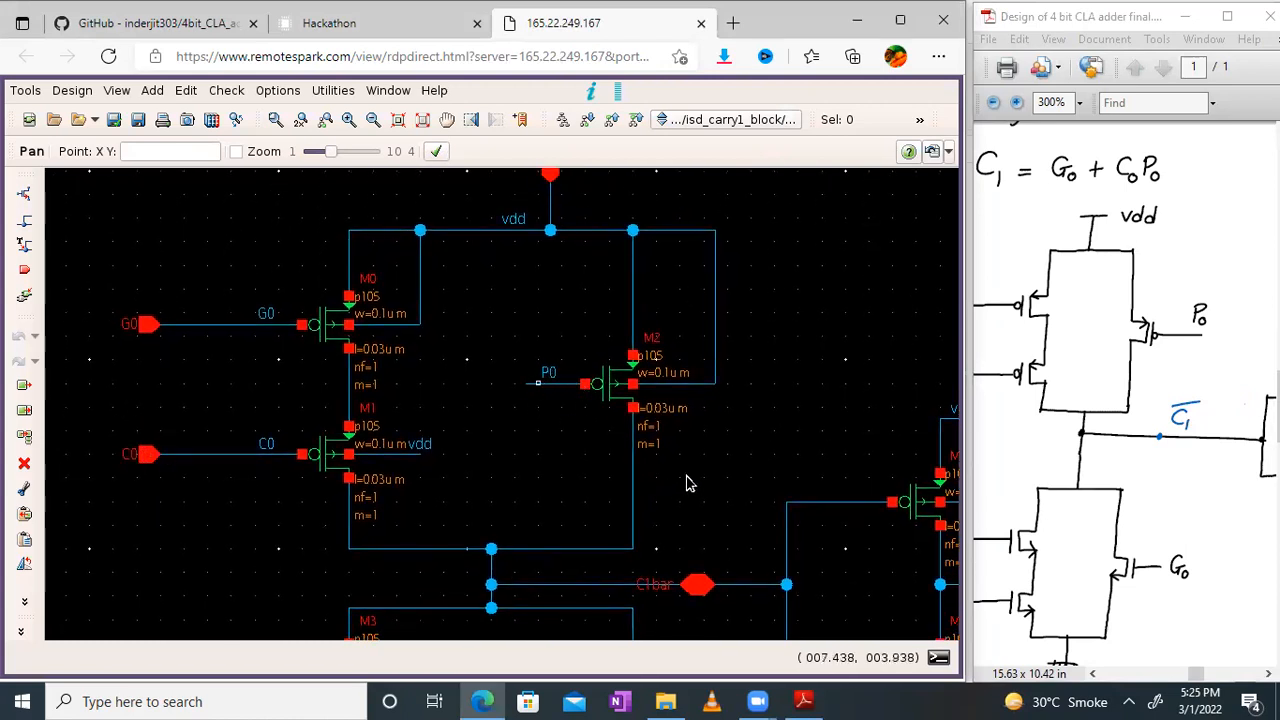
left_click_drag(721, 390, 722, 367)
Step: Compare the schematic's C1bar node and the inverter driving C1 with the same part of the hand-drawn circuit
middle_click_drag(722, 368, 645, 296)
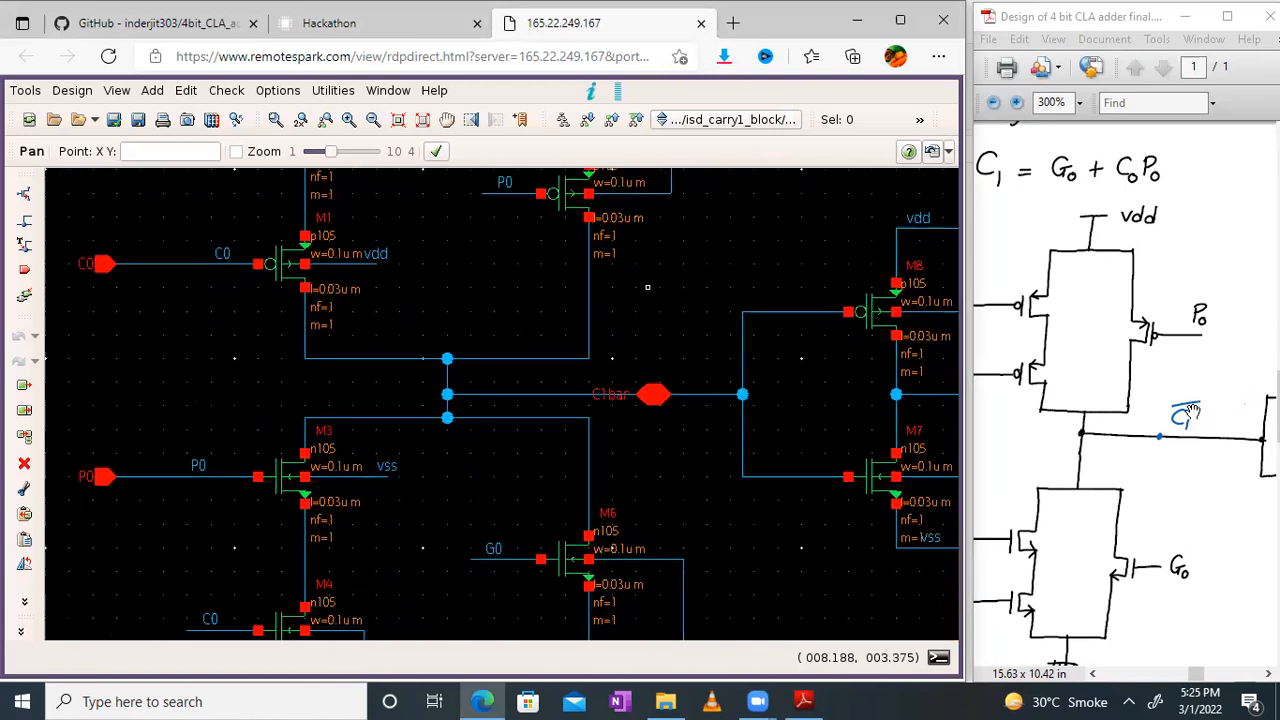
left_click_drag(1192, 413, 1062, 419)
left_click_drag(751, 264, 540, 268)
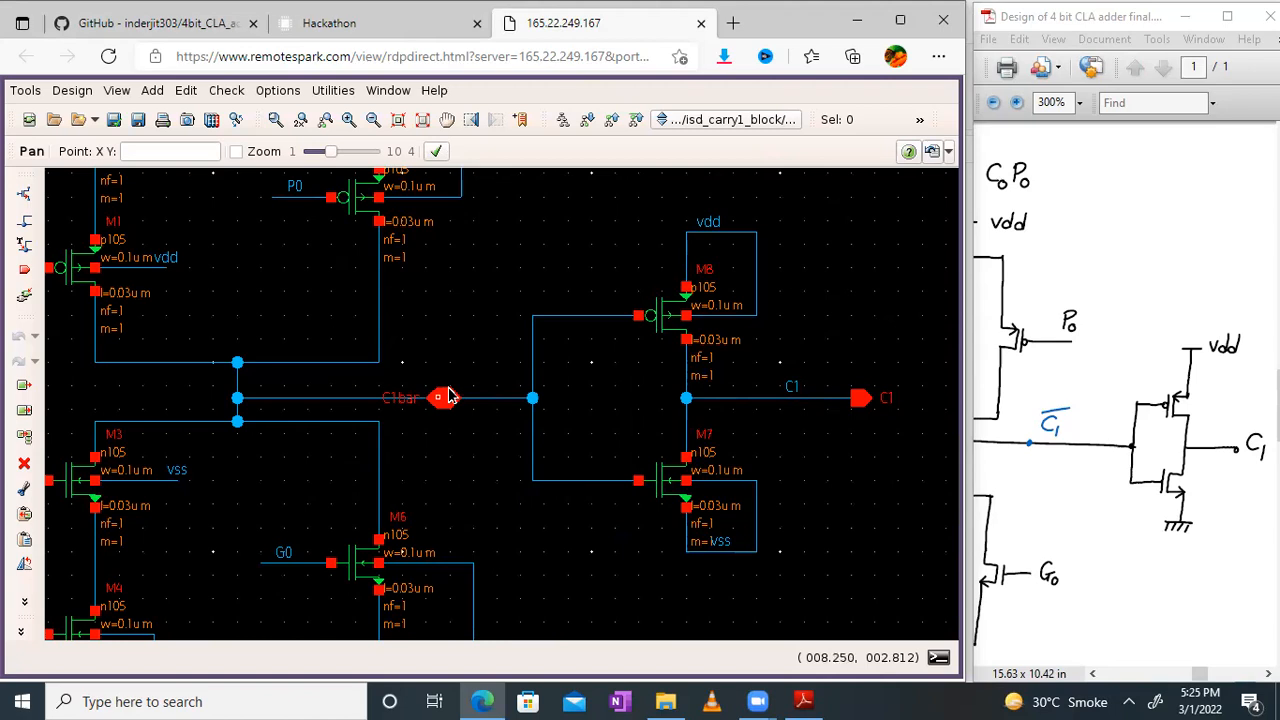
left_click(447, 401)
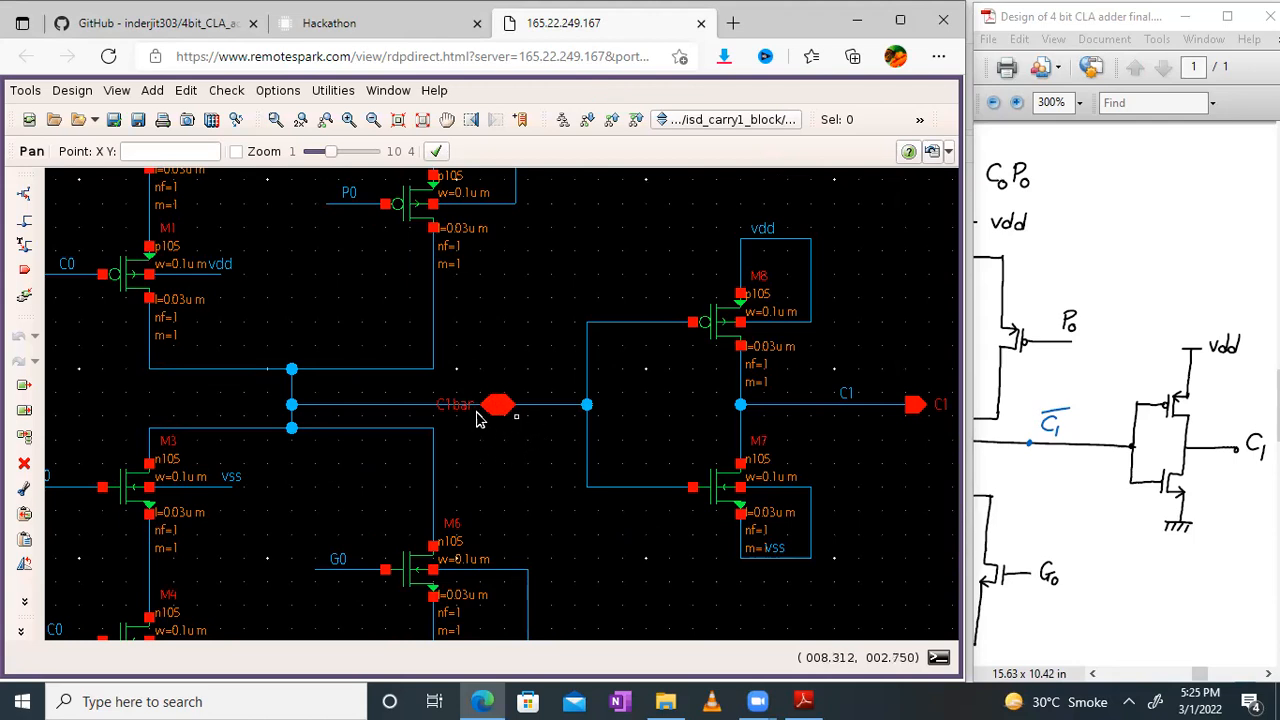
Step: Compare the schematic's lower transistor network with inputs P0, C0 and G0 down to vss against the hand-drawn Carry 1 circuit
left_click_drag(525, 419, 604, 234)
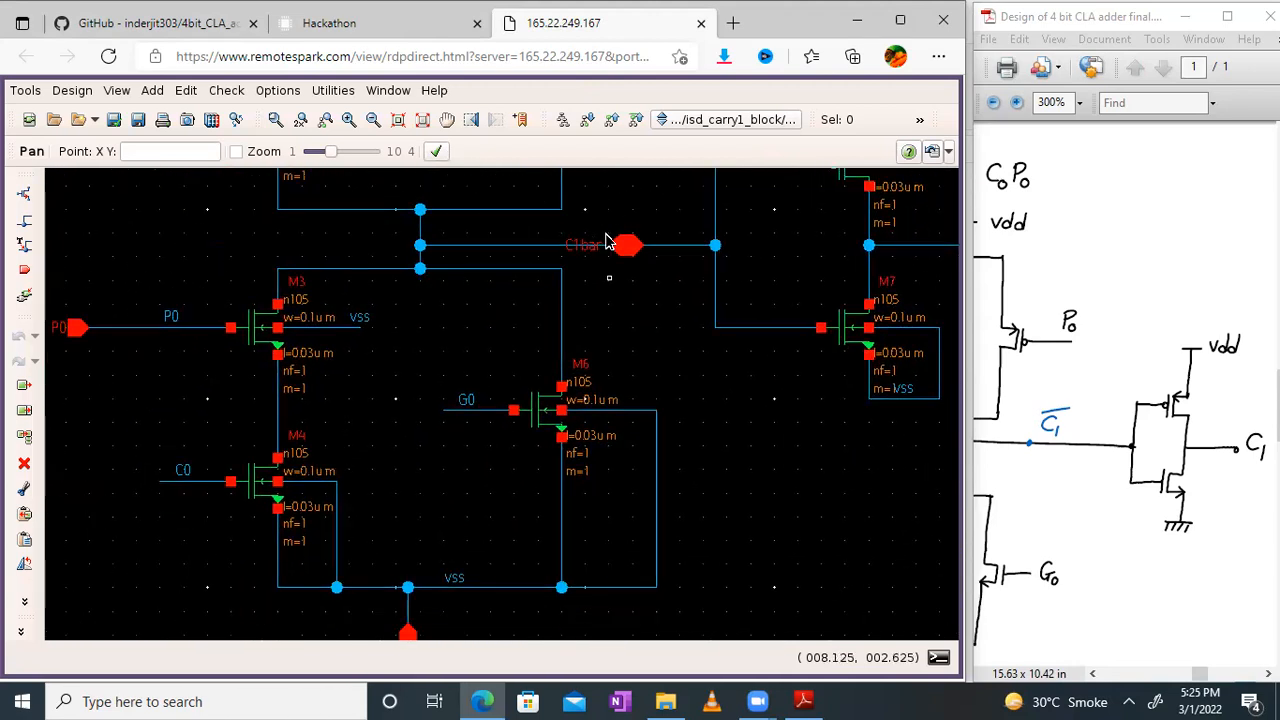
left_click_drag(1106, 405, 1234, 232)
left_click_drag(1095, 430, 1139, 442)
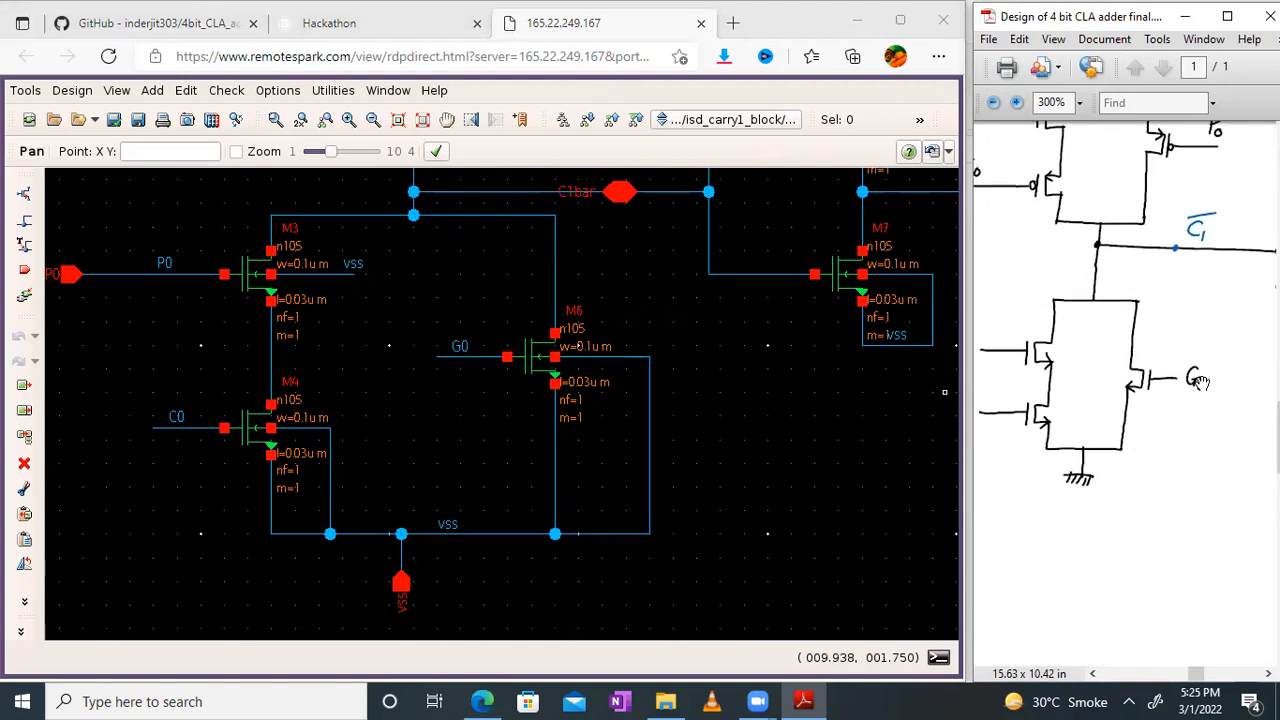
left_click_drag(417, 409, 517, 557)
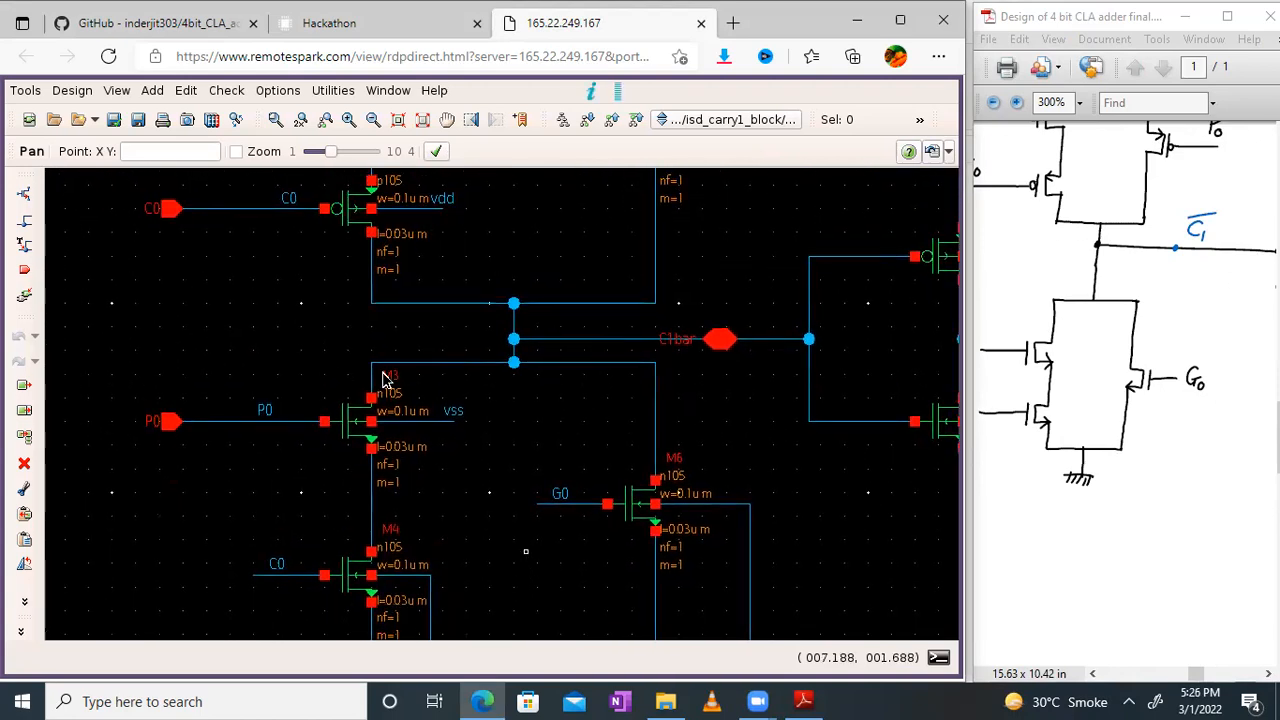
middle_click_drag(280, 407, 303, 239)
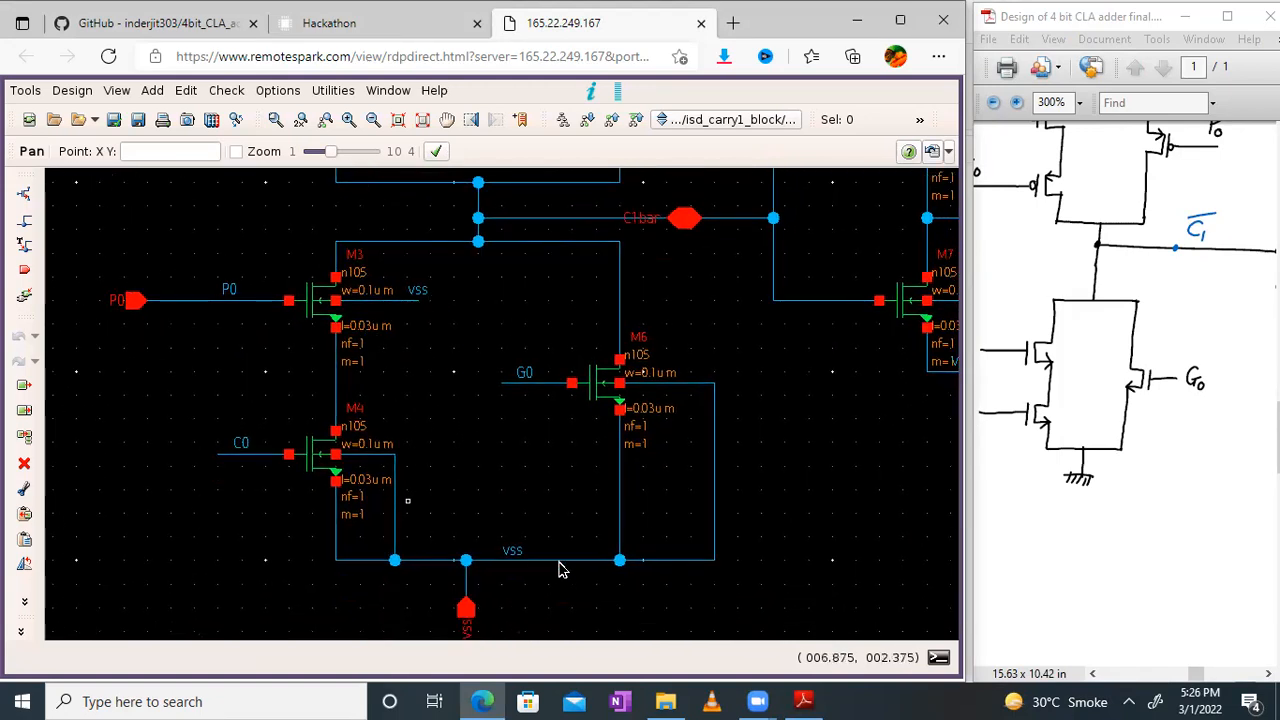
left_click_drag(1232, 415, 1274, 431)
scroll(1125, 400, "up", 2)
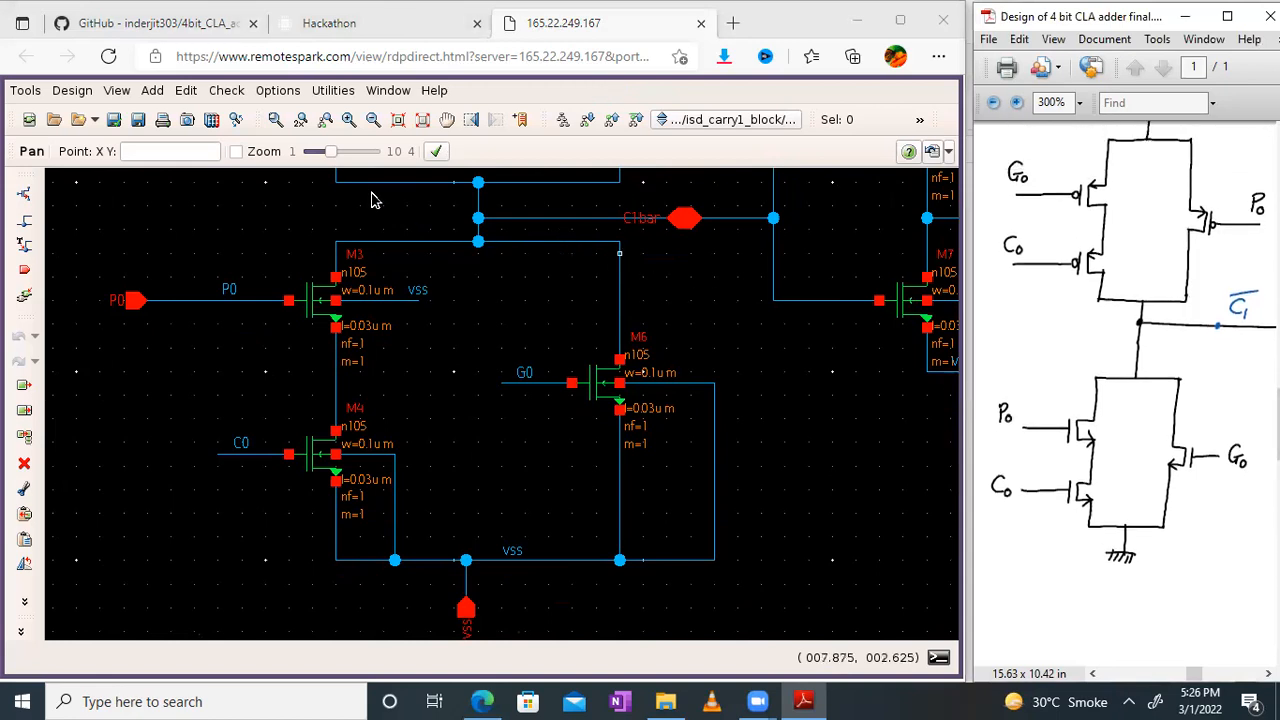
Step: Fit the whole carry 1 schematic in the viewport and leave full-screen mode
left_click(421, 124)
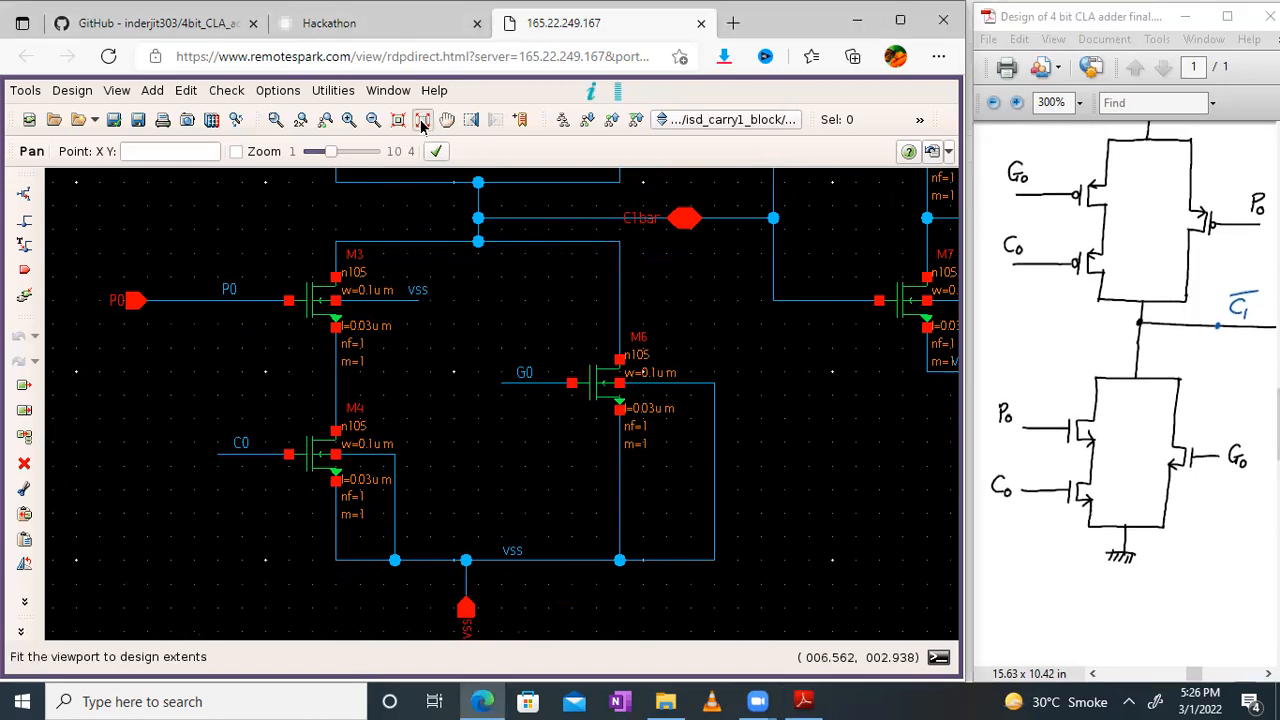
left_click(421, 121)
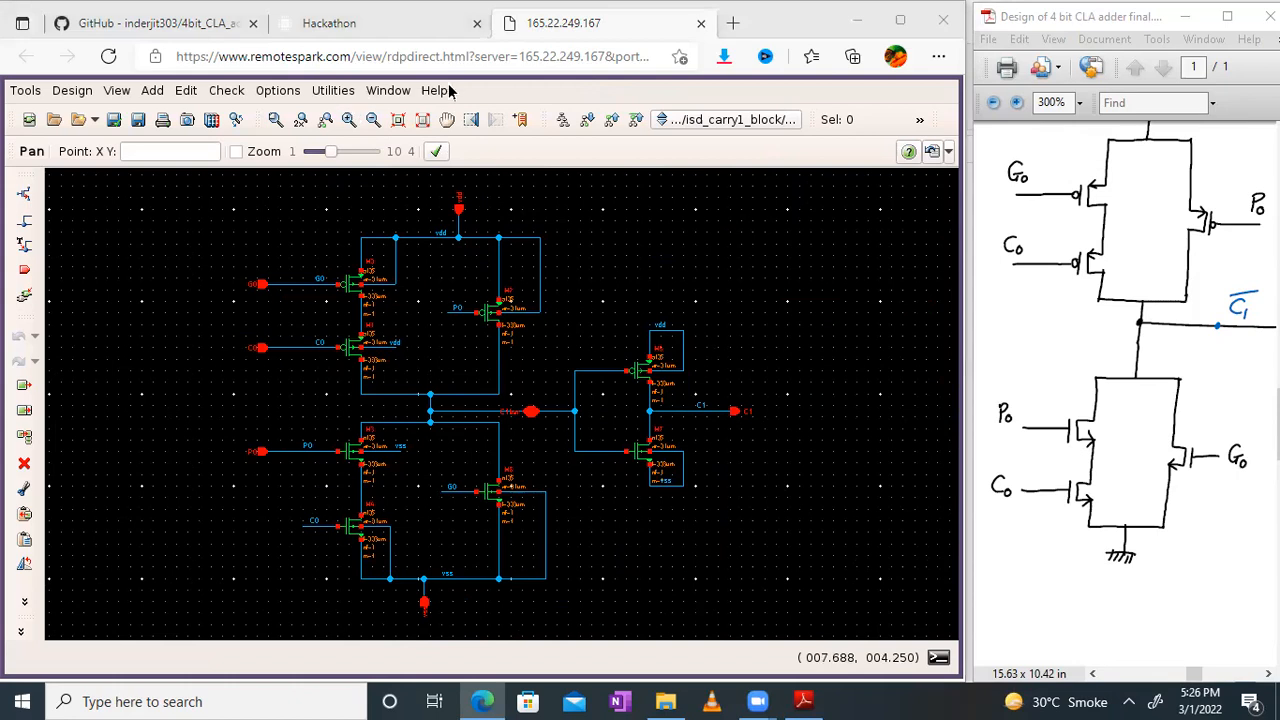
left_click(370, 92)
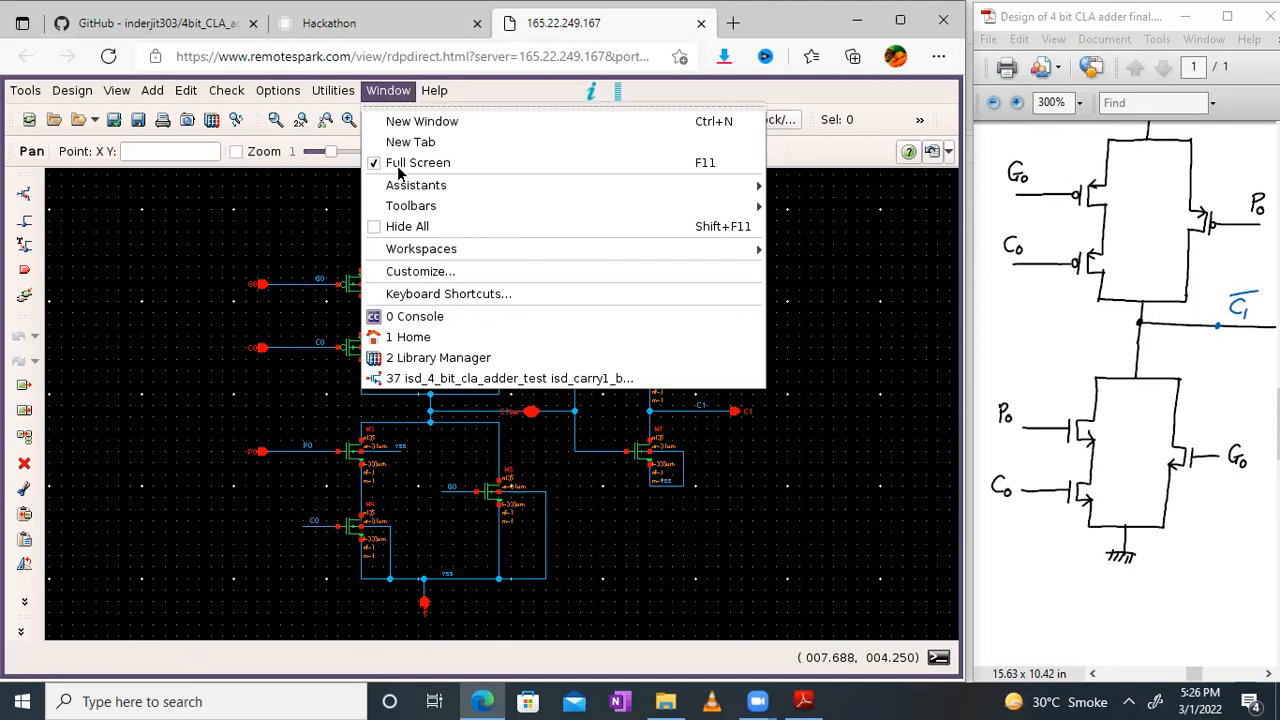
left_click(398, 163)
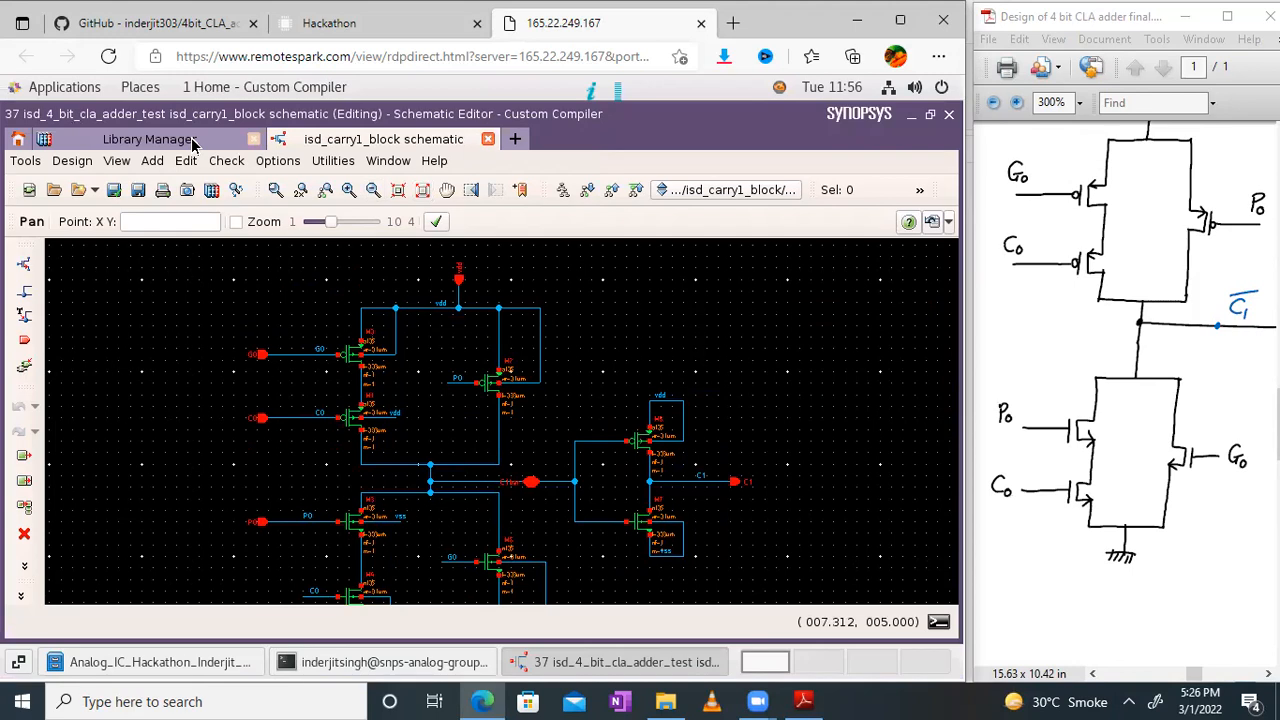
Step: Look up the From CellView option for creating a new cellview of the carry 1 schematic
left_click(72, 160)
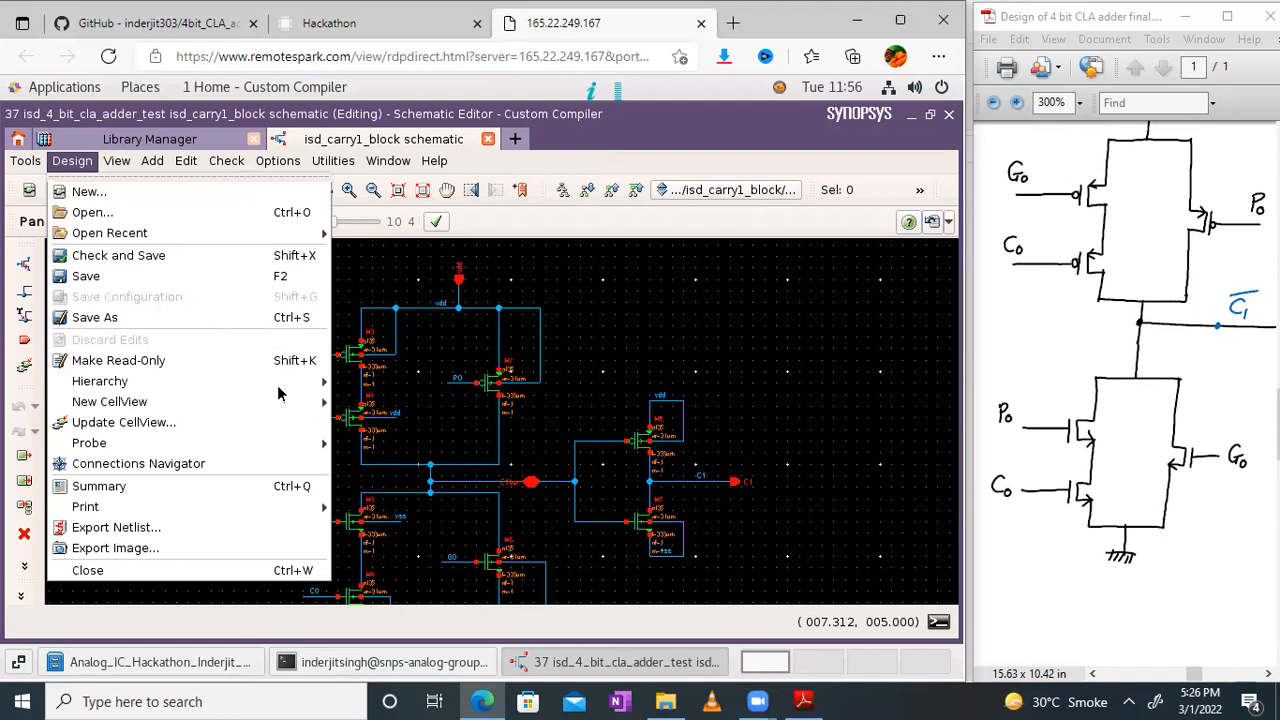
mouse_move(305, 402)
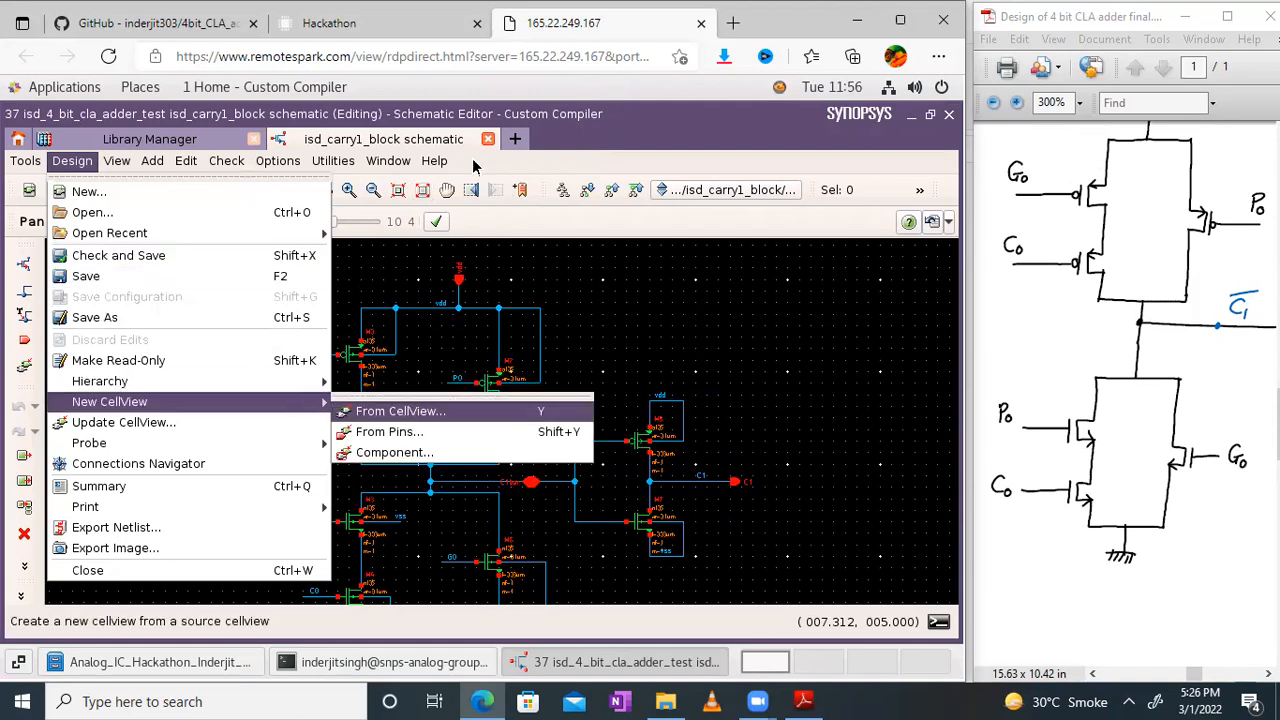
left_click(570, 153)
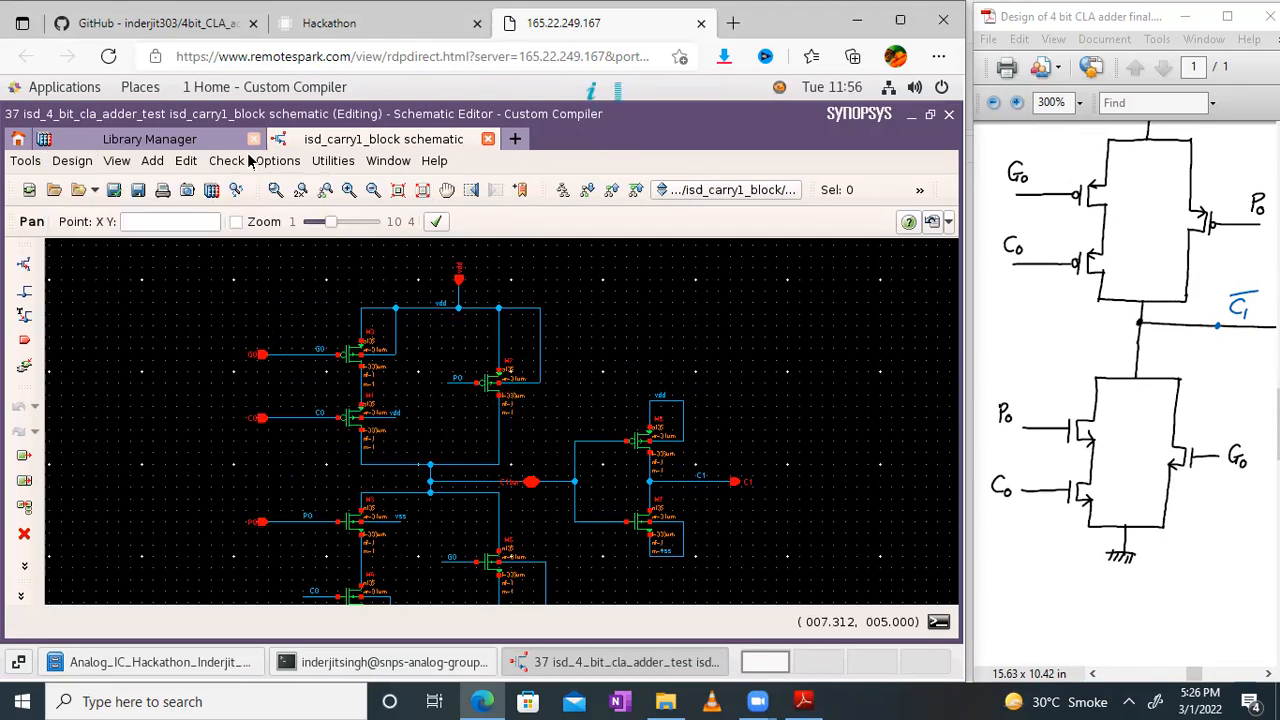
Step: Open the symbol view of isd_carry1_block and bring the C1bar and C1 outputs of the hand-drawn circuit into view beside it
left_click(150, 139)
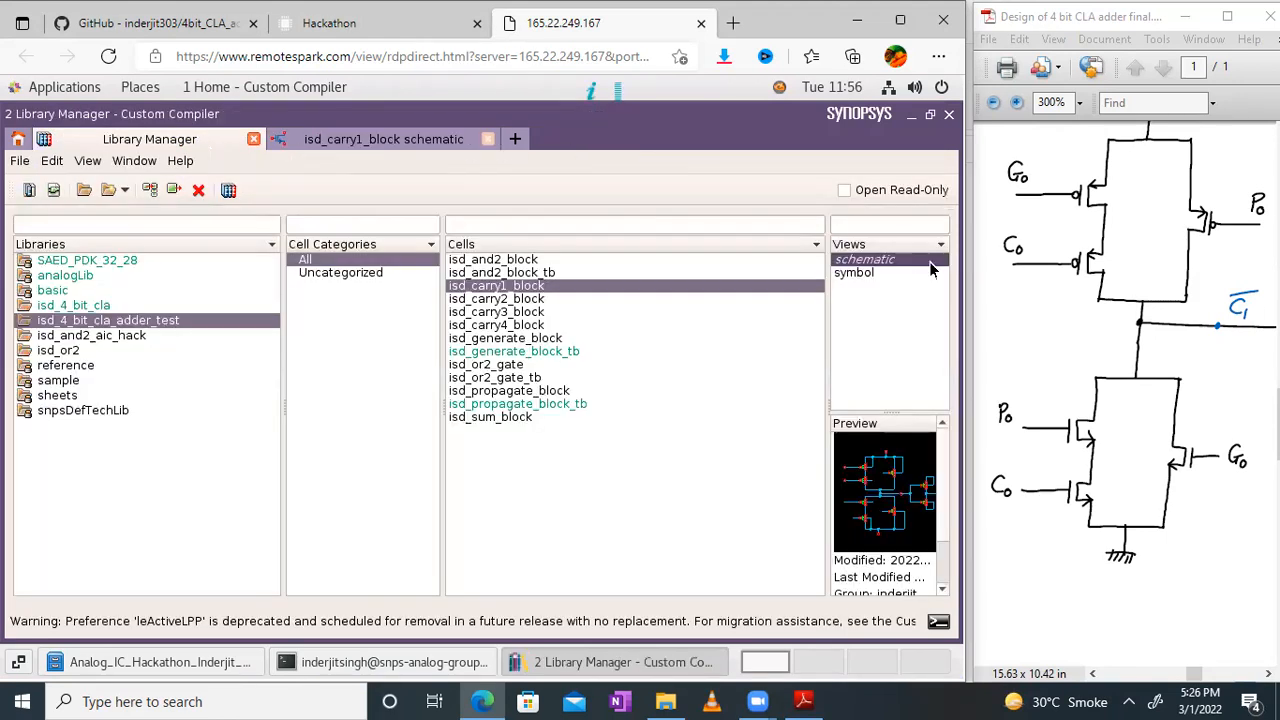
double_click(862, 272)
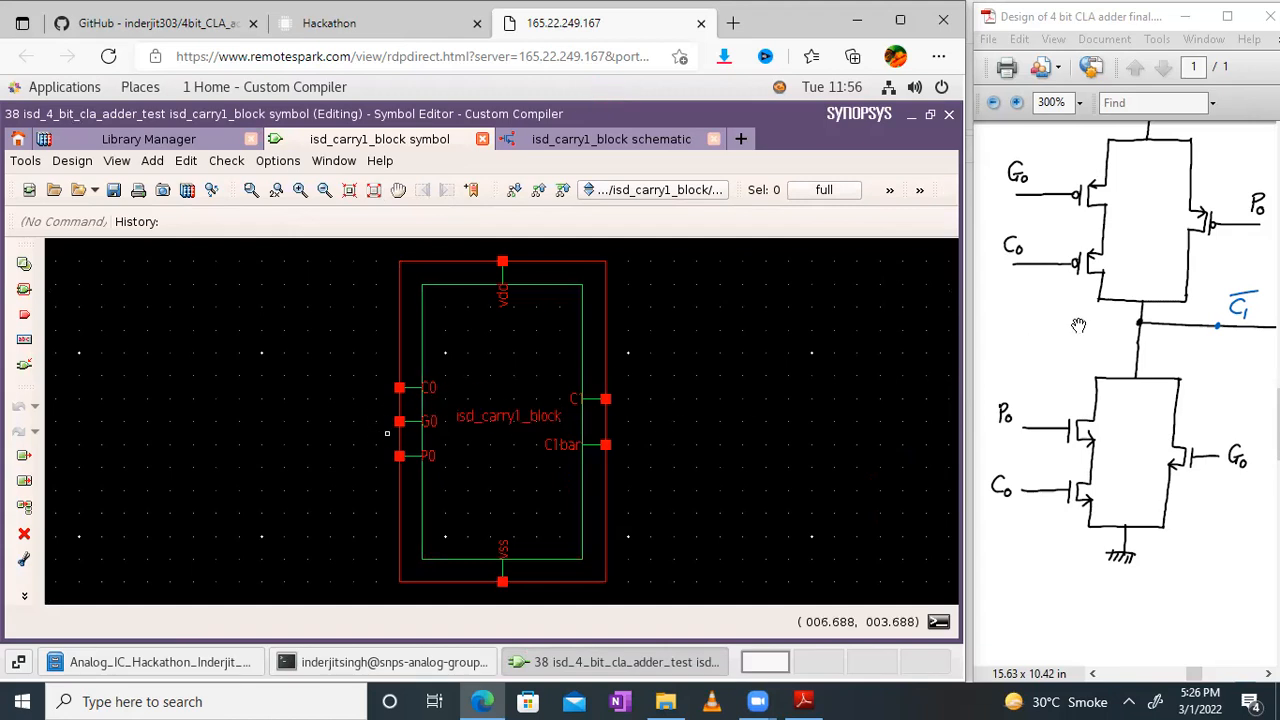
left_click_drag(1087, 326, 968, 429)
left_click_drag(1214, 386, 1120, 335)
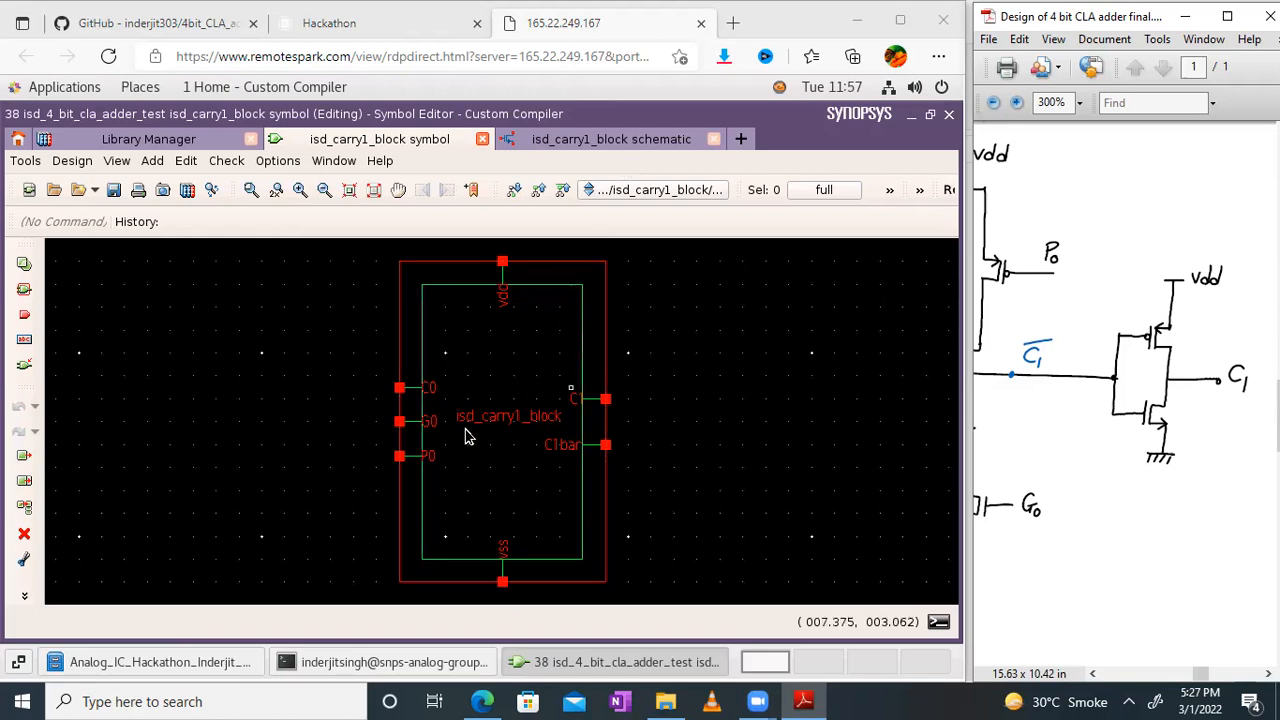
Step: Maximize the PDF window and enlarge the page to 400% at the Carry 2 circuit block heading and equations
left_click_drag(1067, 380, 775, 460)
left_click_drag(1217, 348, 1015, 353)
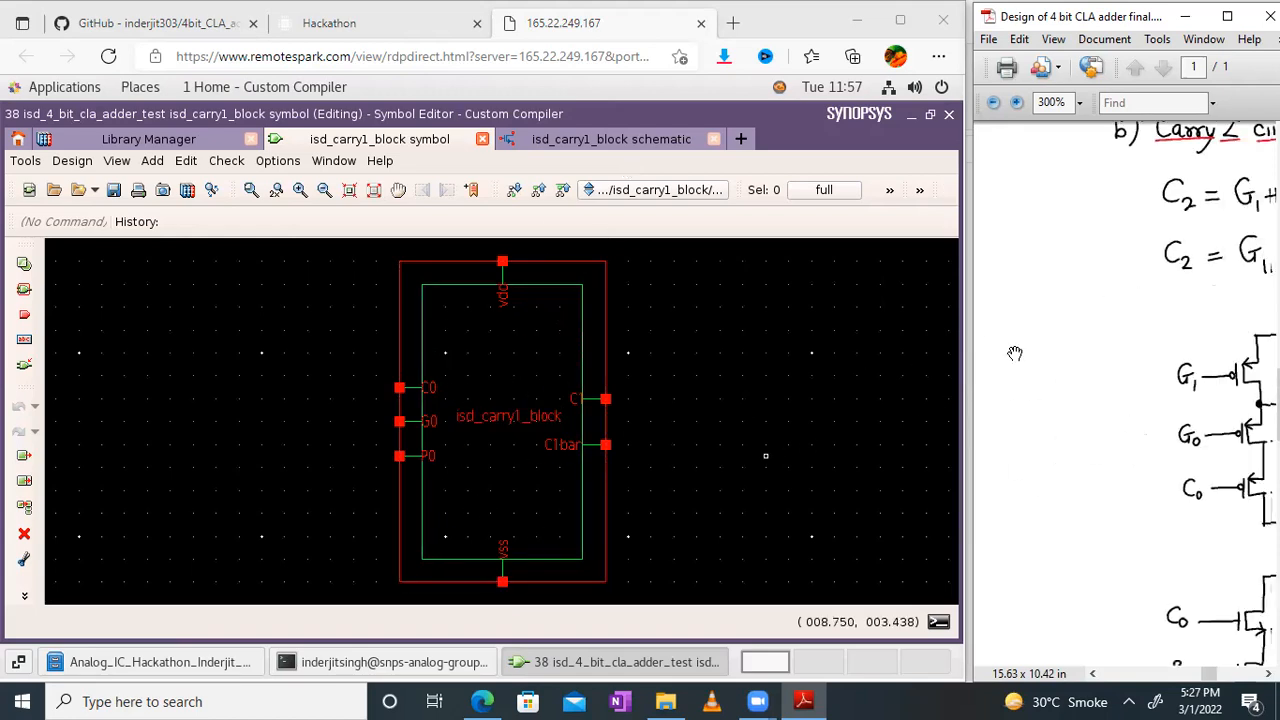
left_click(1227, 16)
left_click_drag(858, 320, 760, 504)
left_click_drag(598, 621, 602, 642)
left_click_drag(301, 489, 900, 104)
left_click_drag(768, 156, 677, 390)
scroll(602, 405, "up", 1, "ctrl")
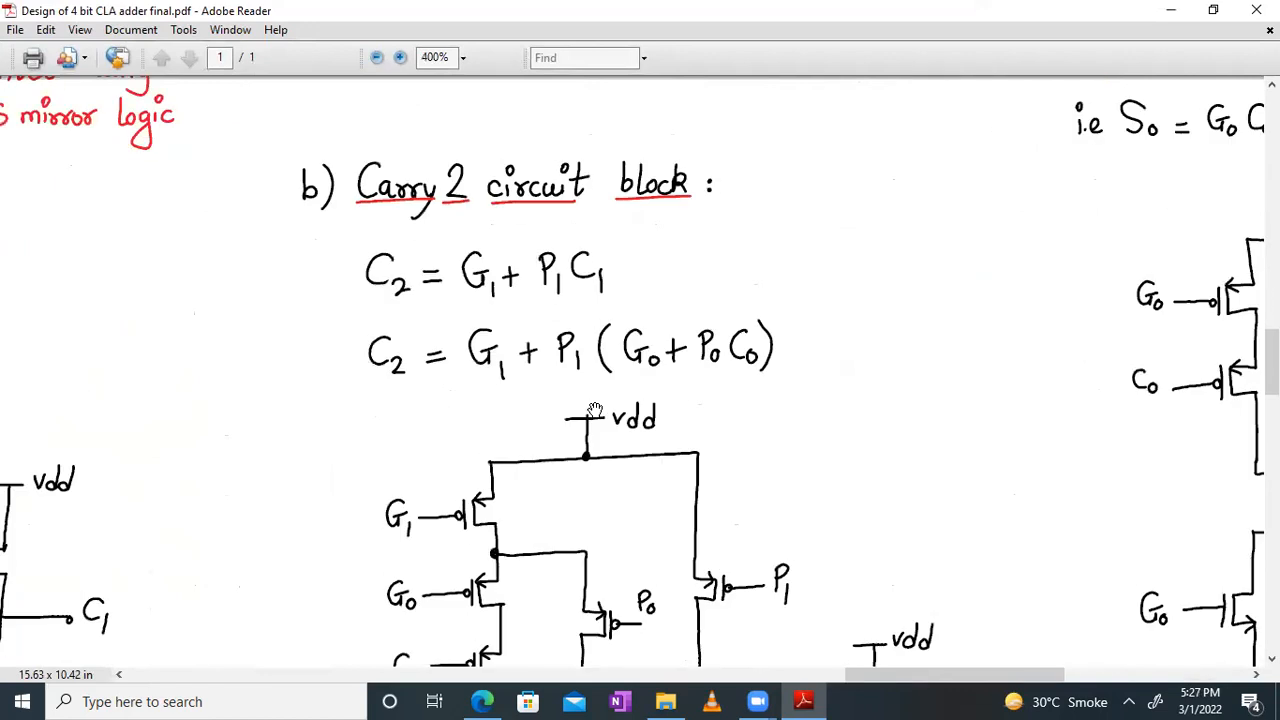
Step: Examine the two C2 equations and trace the hand-drawn Carry 2 transistor network from vdd to the inverter driving C2
left_click_drag(736, 343, 557, 232)
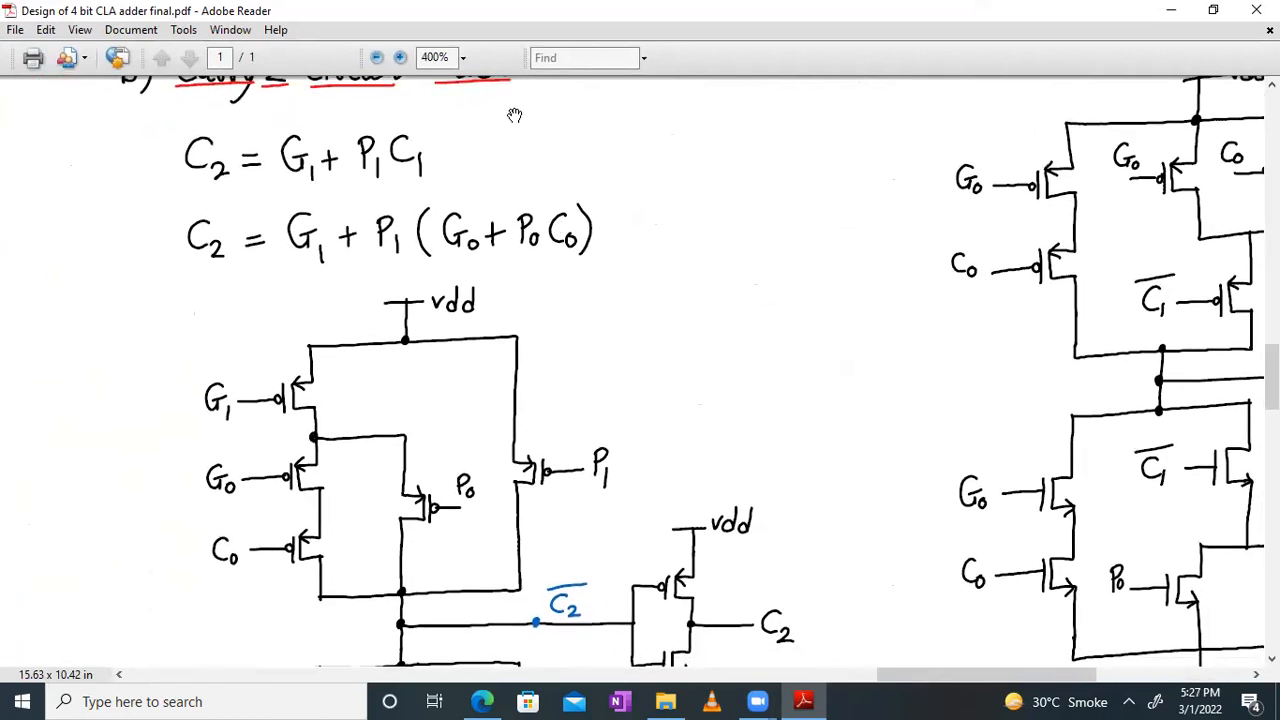
left_click_drag(259, 166, 410, 260)
left_click_drag(900, 529, 769, 448)
left_click_drag(783, 553, 780, 180)
left_click_drag(657, 243, 859, 385)
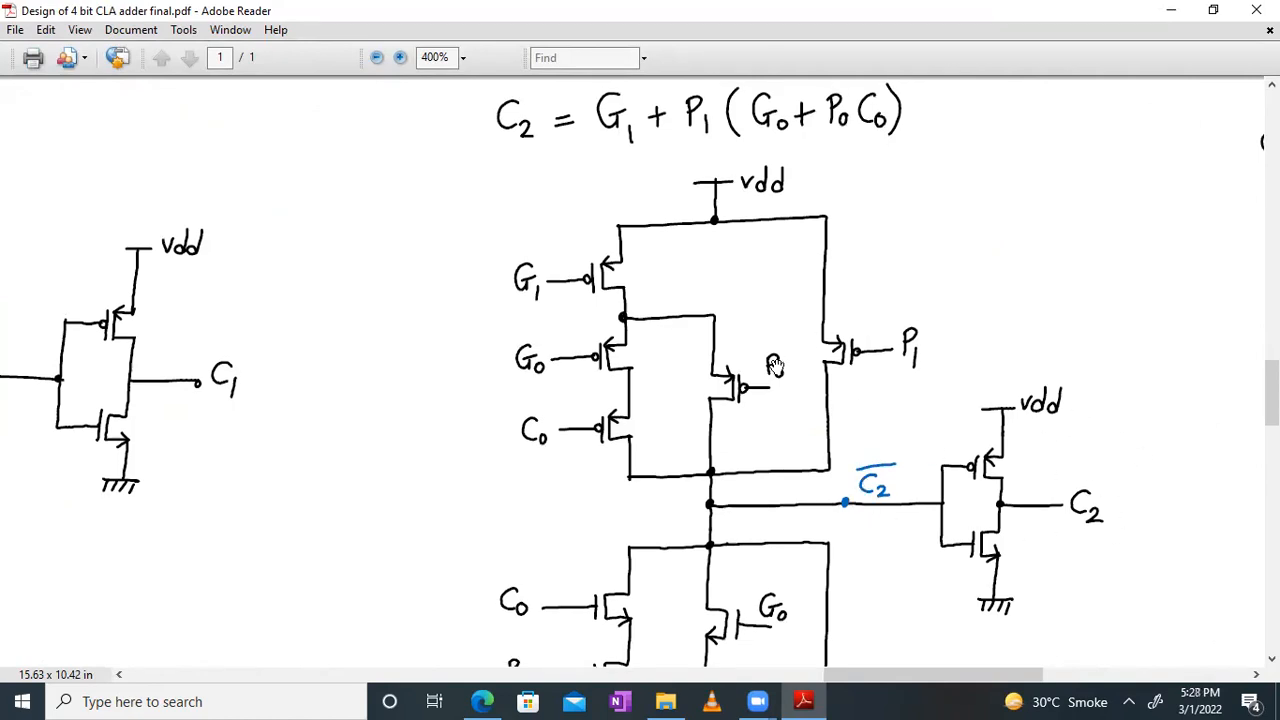
mouse_move(700, 250)
left_mouse_down()
mouse_move(709, 326)
mouse_move(702, 240)
left_mouse_up()
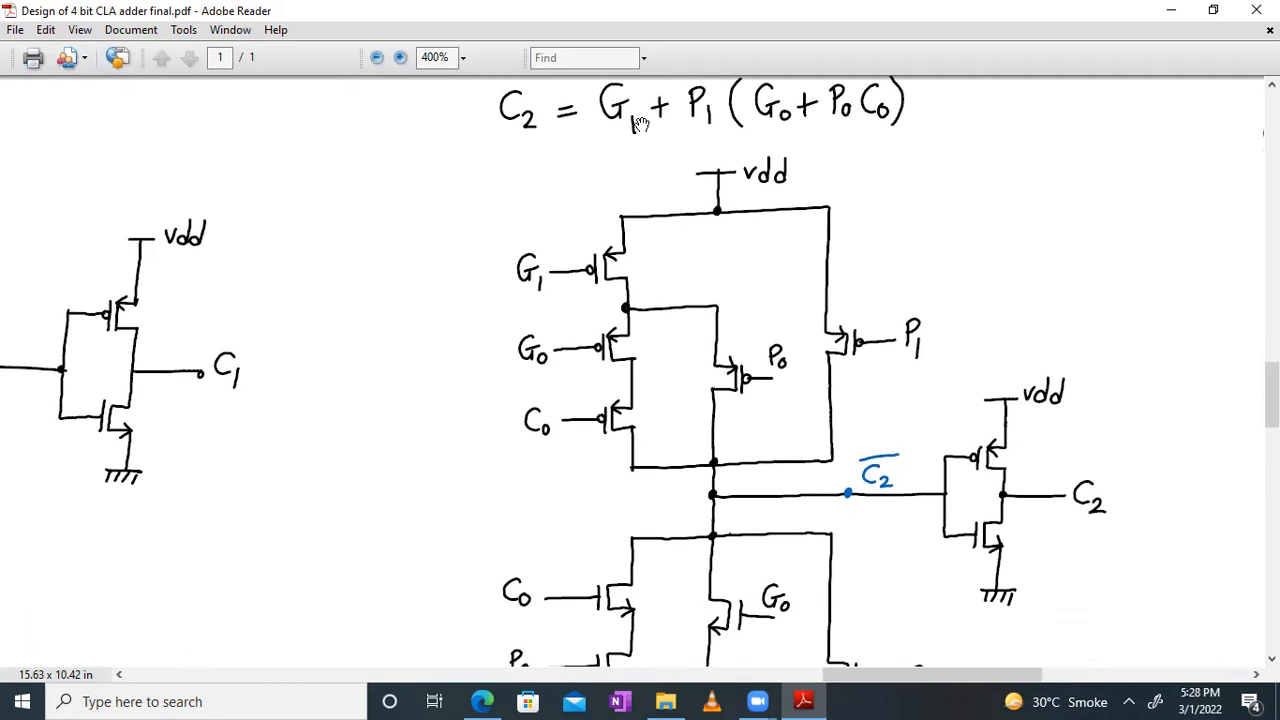
left_click_drag(615, 482, 617, 320)
left_click_drag(777, 231, 814, 560)
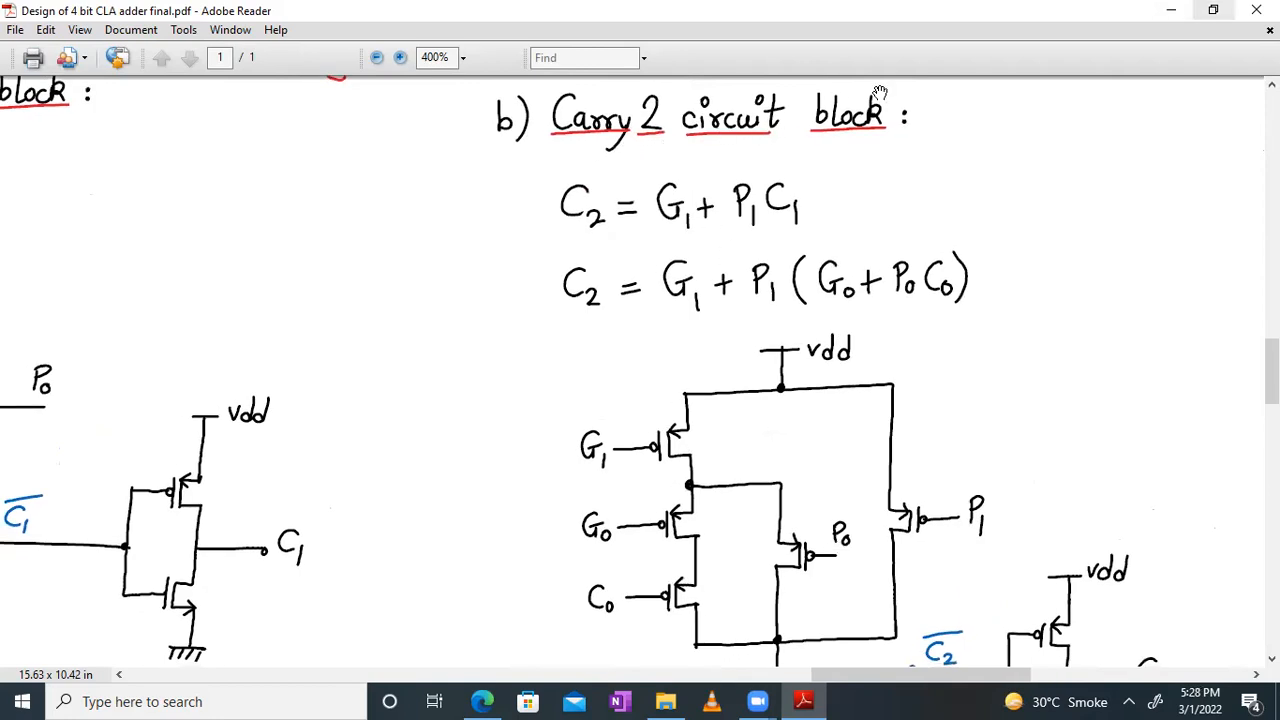
Step: Restore the PDF to its narrow window beside the browser and show the Carry 2 transistor network at 300%
left_click(1213, 9)
left_click_drag(1106, 437, 1228, 228)
scroll(1228, 228, "down", 1, "ctrl")
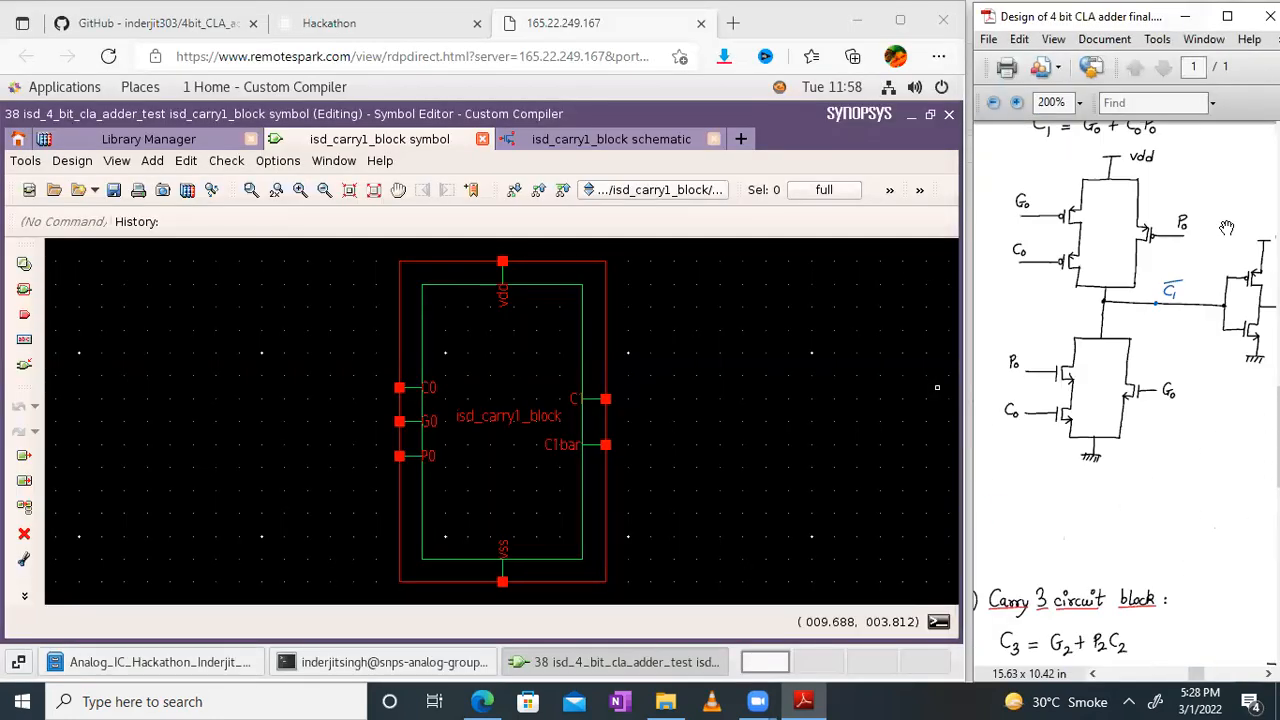
left_click_drag(1215, 322, 920, 443)
scroll(1183, 331, "up", 5)
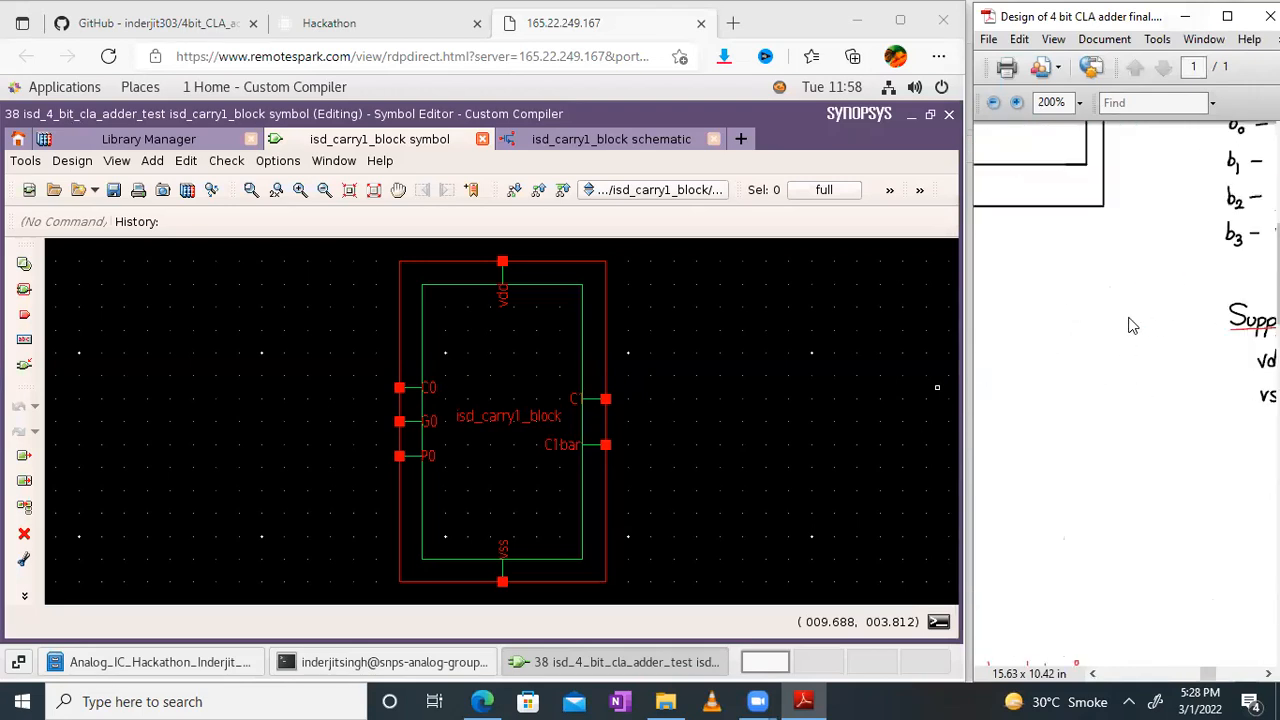
left_click_drag(1226, 242, 974, 205)
left_click_drag(1212, 260, 974, 126)
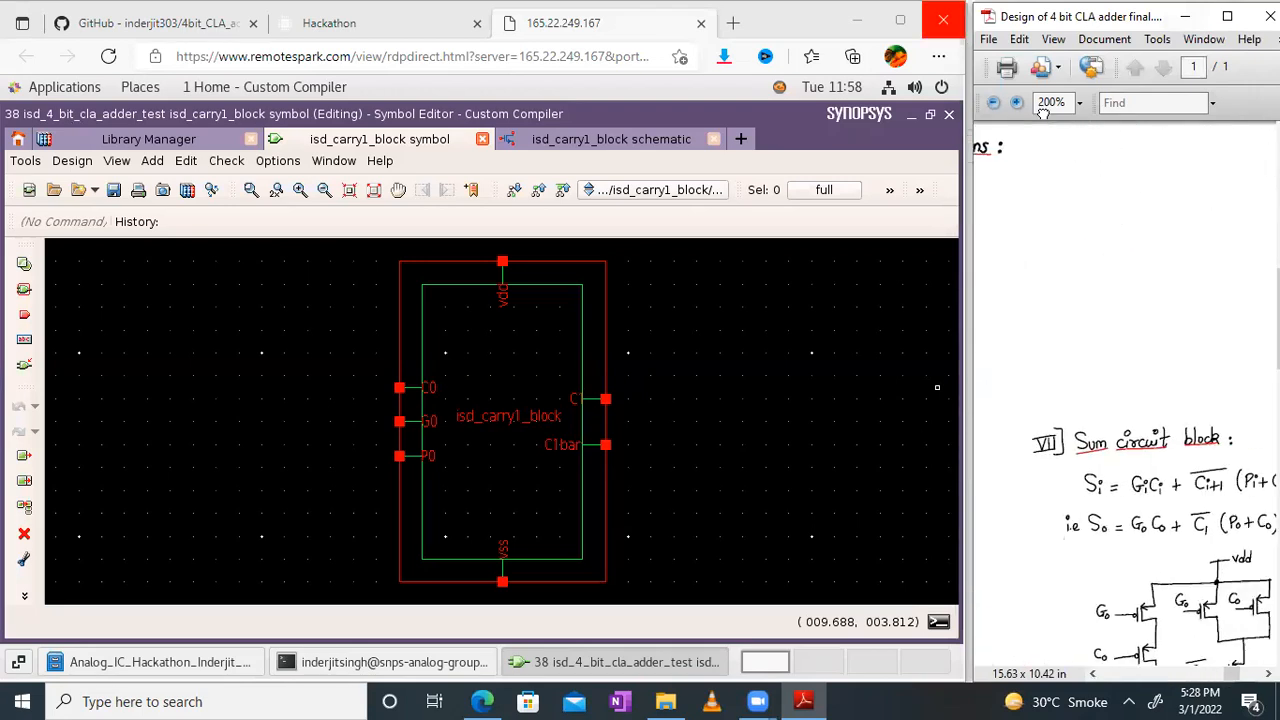
left_click_drag(1257, 445, 1275, 196)
left_click_drag(1050, 385, 1275, 277)
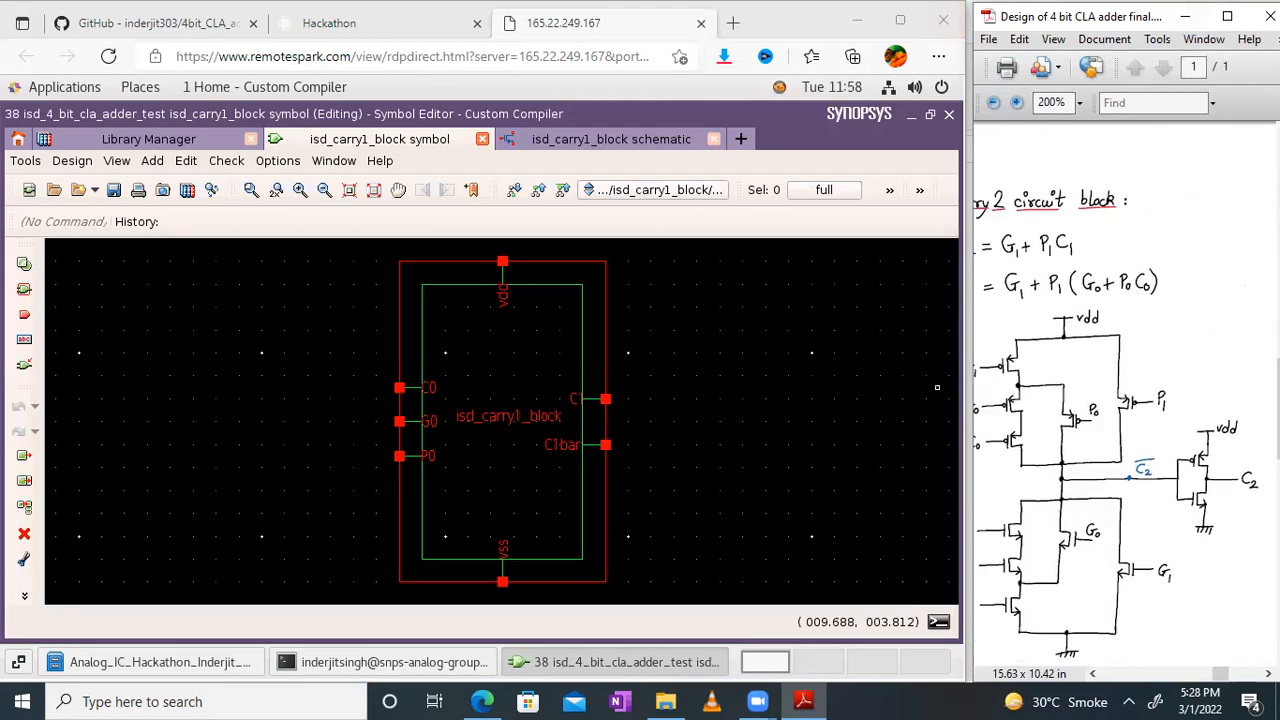
left_click_drag(1056, 420, 1069, 321)
scroll(1108, 340, "up", 1, "ctrl")
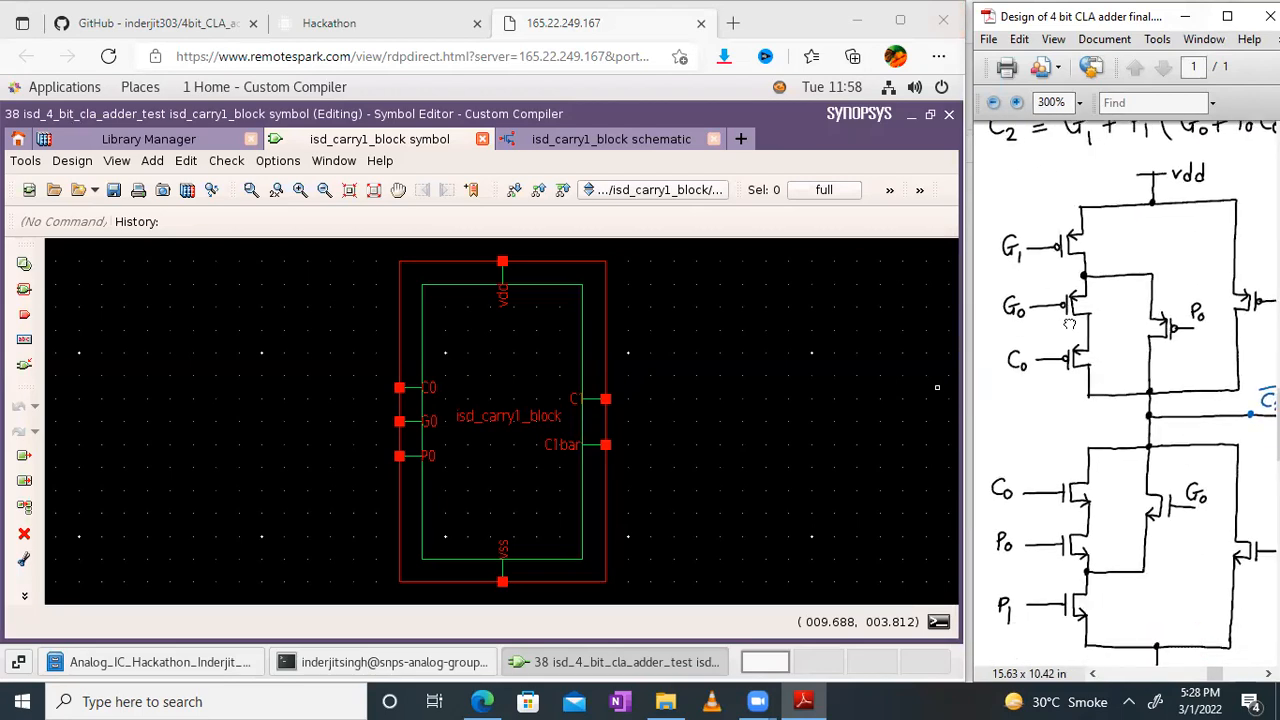
Step: Close the isd_carry1_block symbol and schematic views
left_click(484, 143)
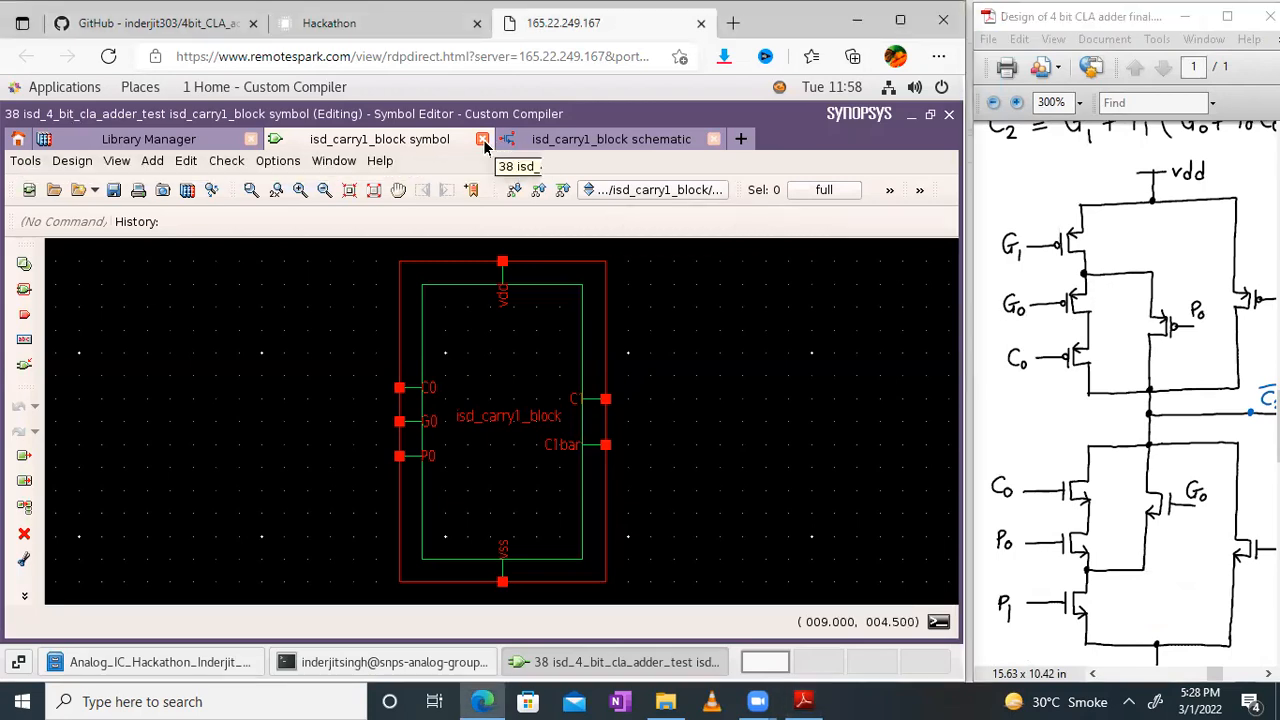
left_click(483, 142)
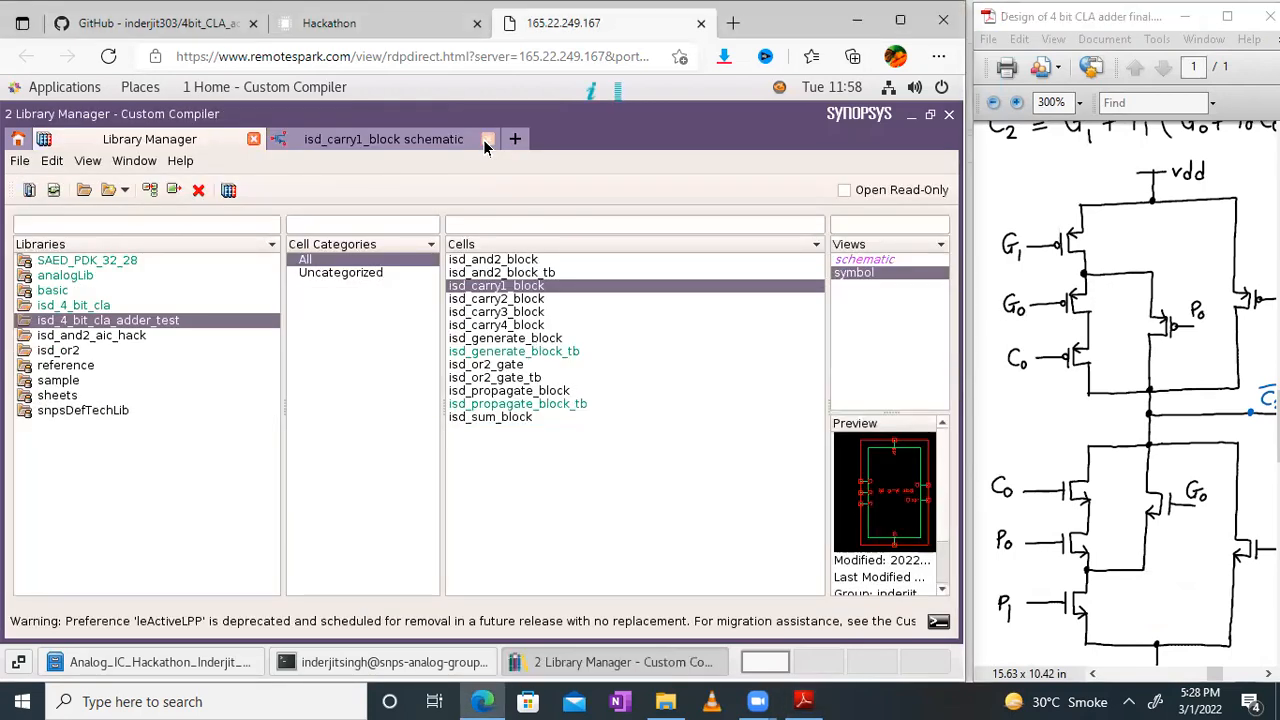
left_click(486, 140)
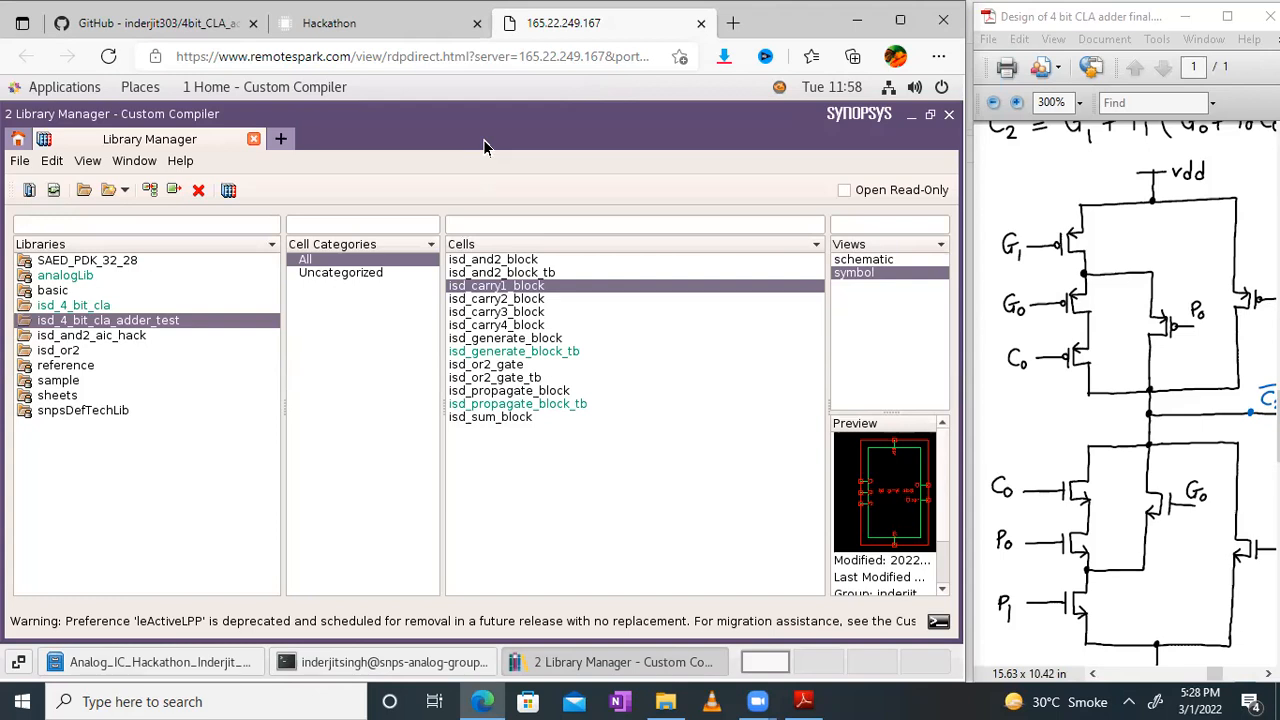
Step: Open the isd_carry2_block schematic in full-screen mode, fit it to the viewport and enlarge it by 2x
left_click(530, 300)
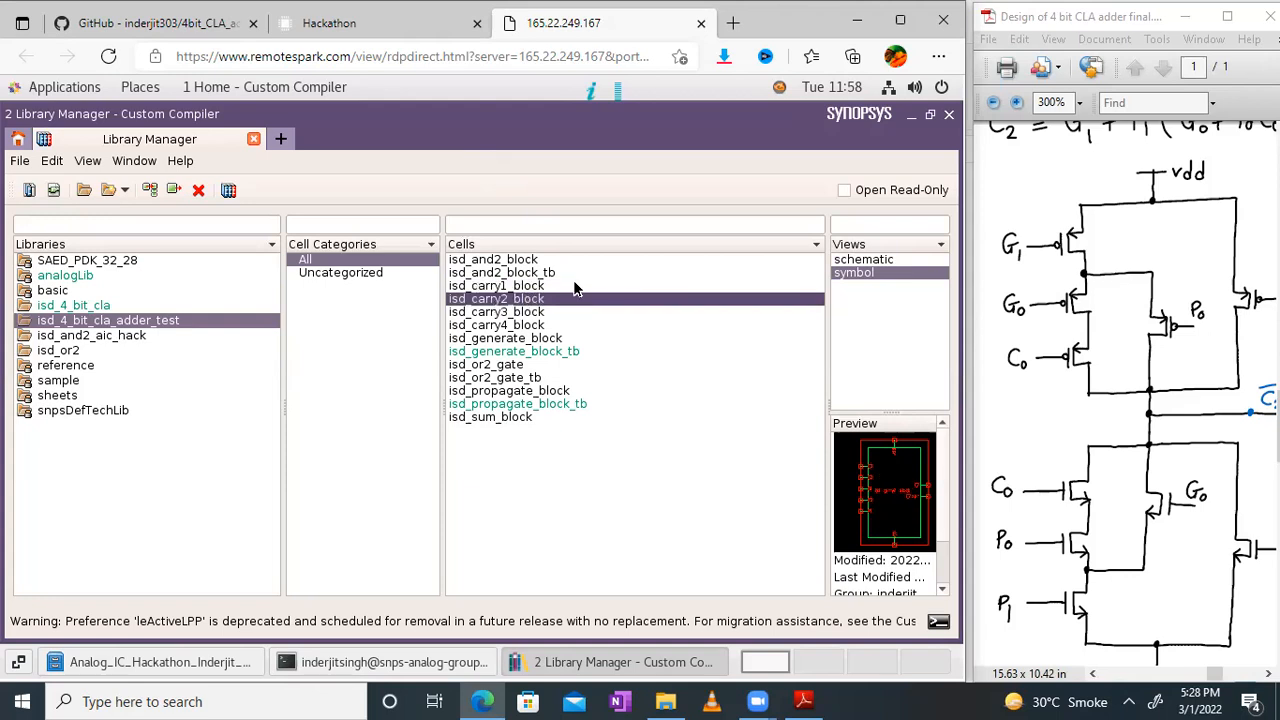
double_click(866, 260)
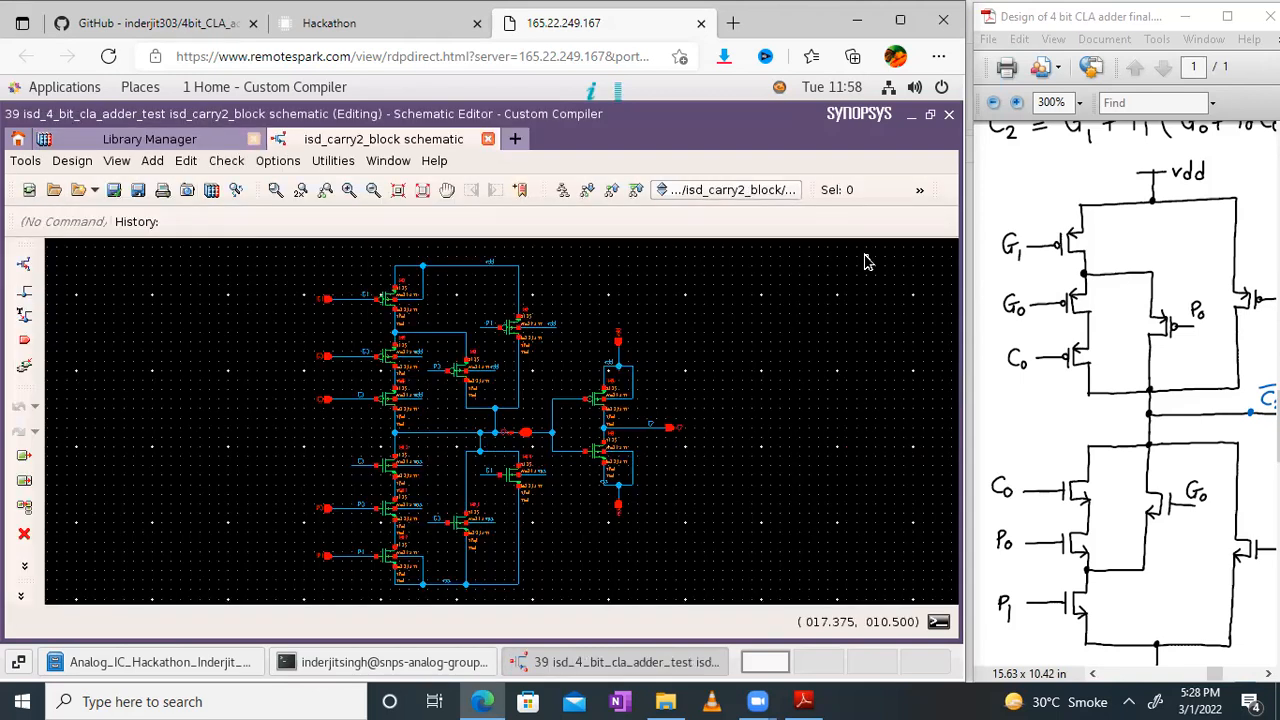
left_click(388, 161)
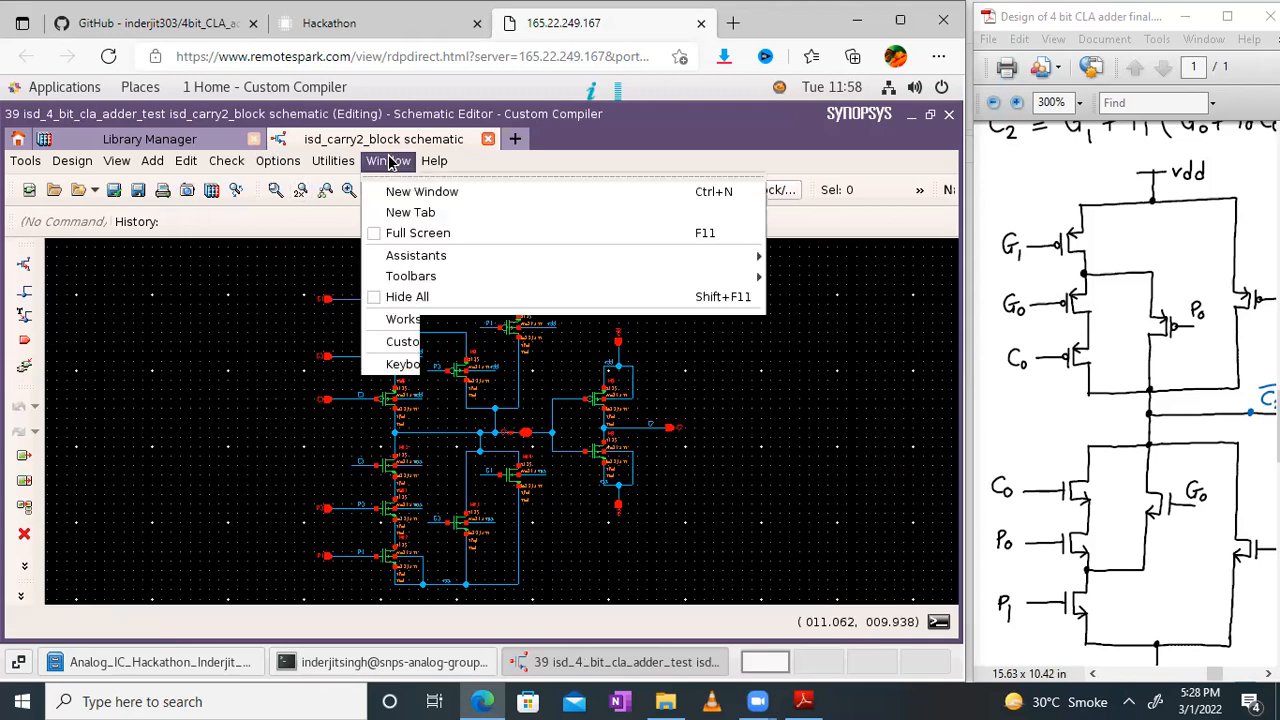
left_click(397, 233)
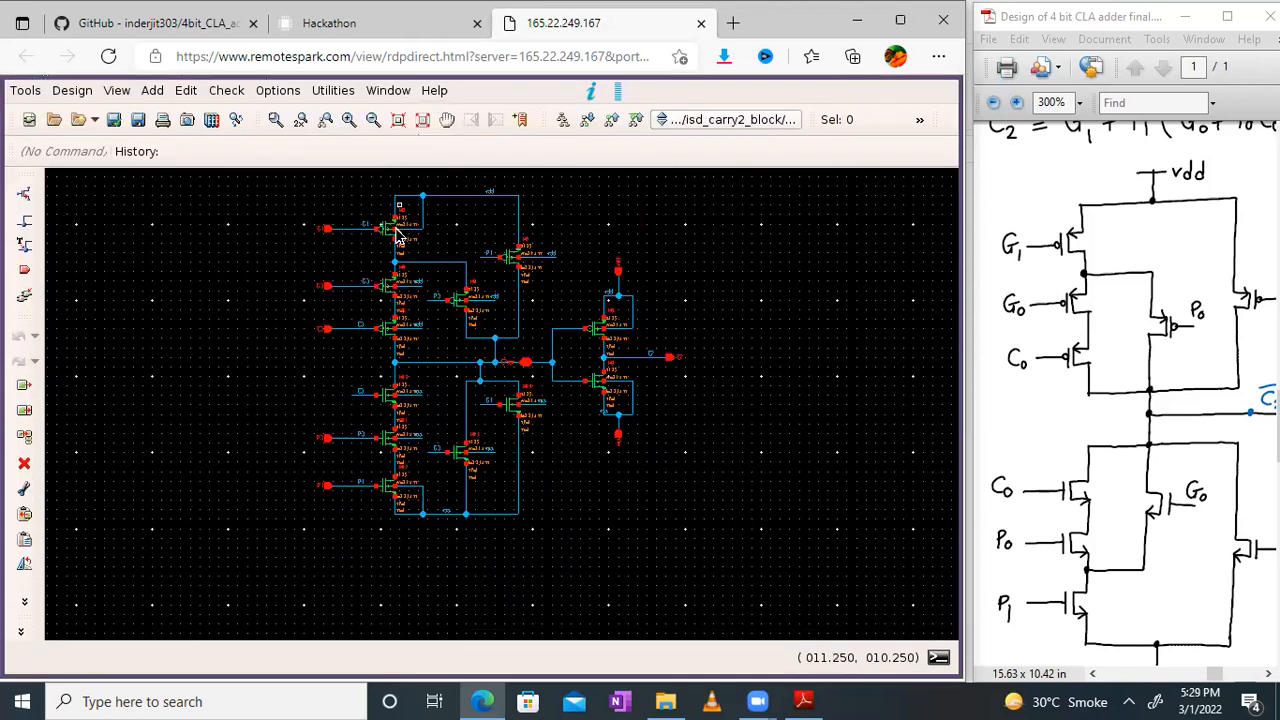
left_click(424, 120)
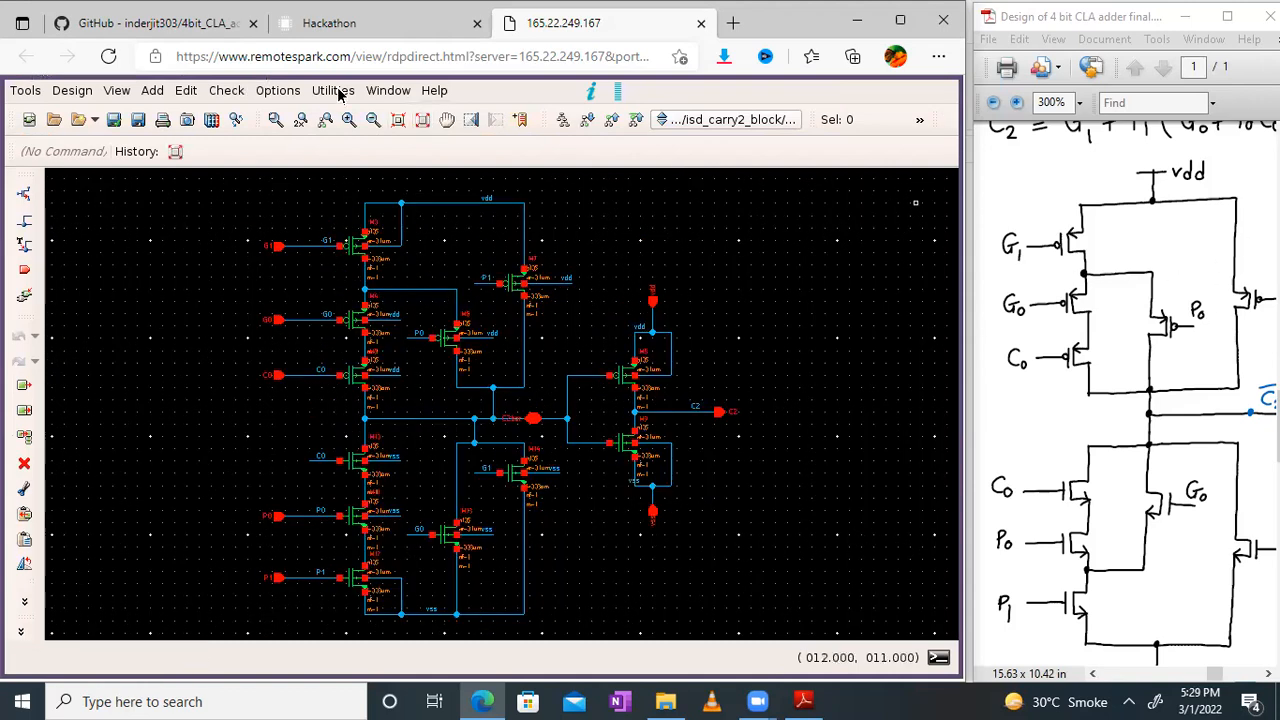
left_click(348, 120)
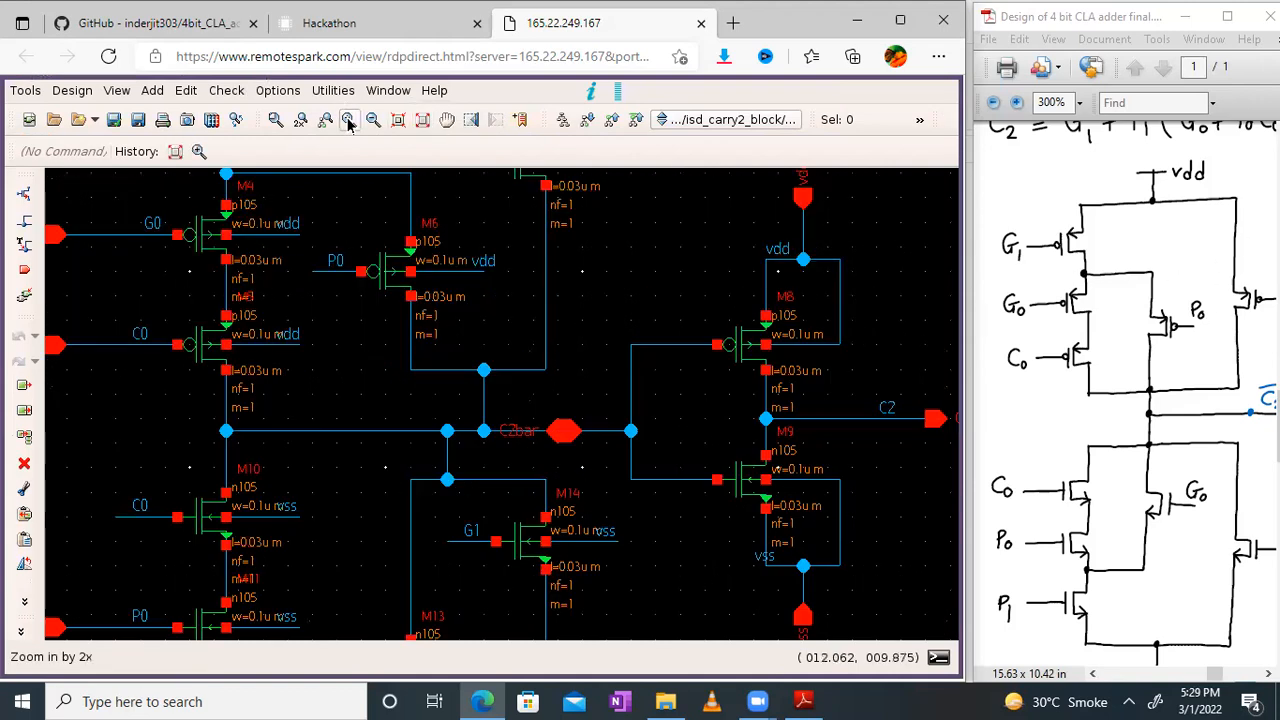
Step: Compare the G1, G0, C0, P0 and P1 PMOS pull-up transistors in the isd_carry2_block schematic with the hand-drawn Carry 2 circuit
left_click(446, 120)
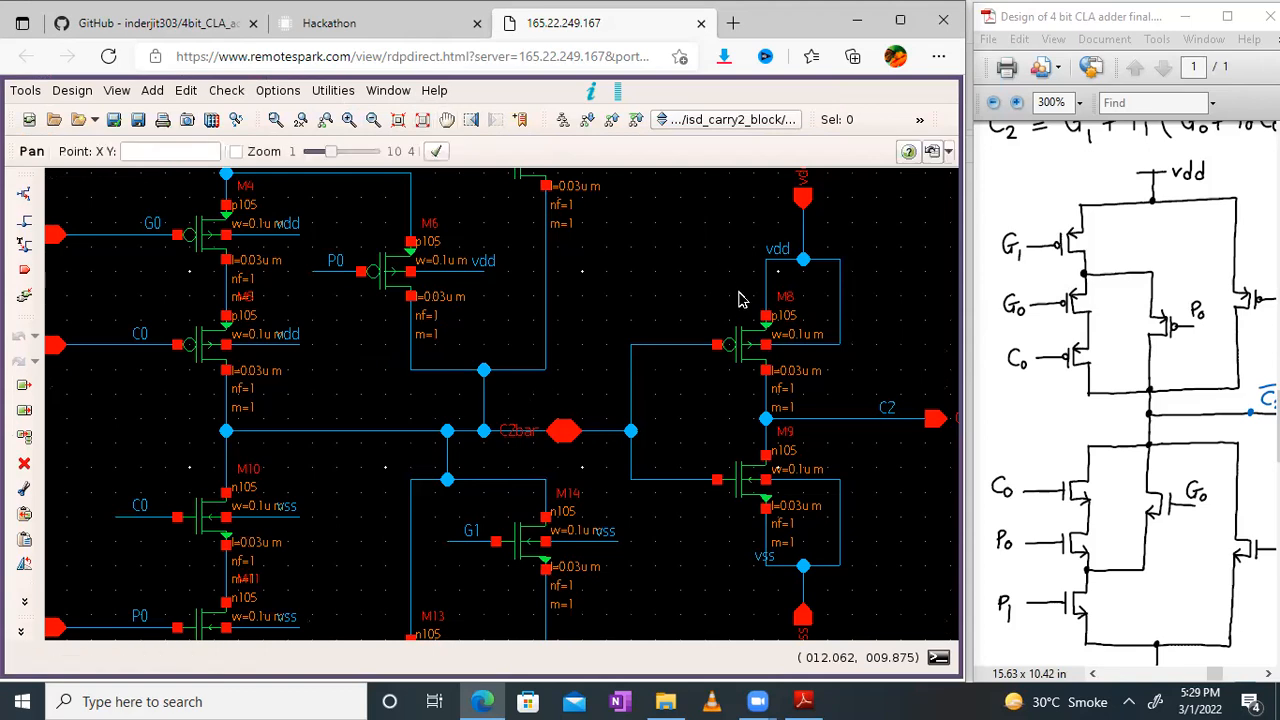
left_click_drag(788, 375, 900, 474)
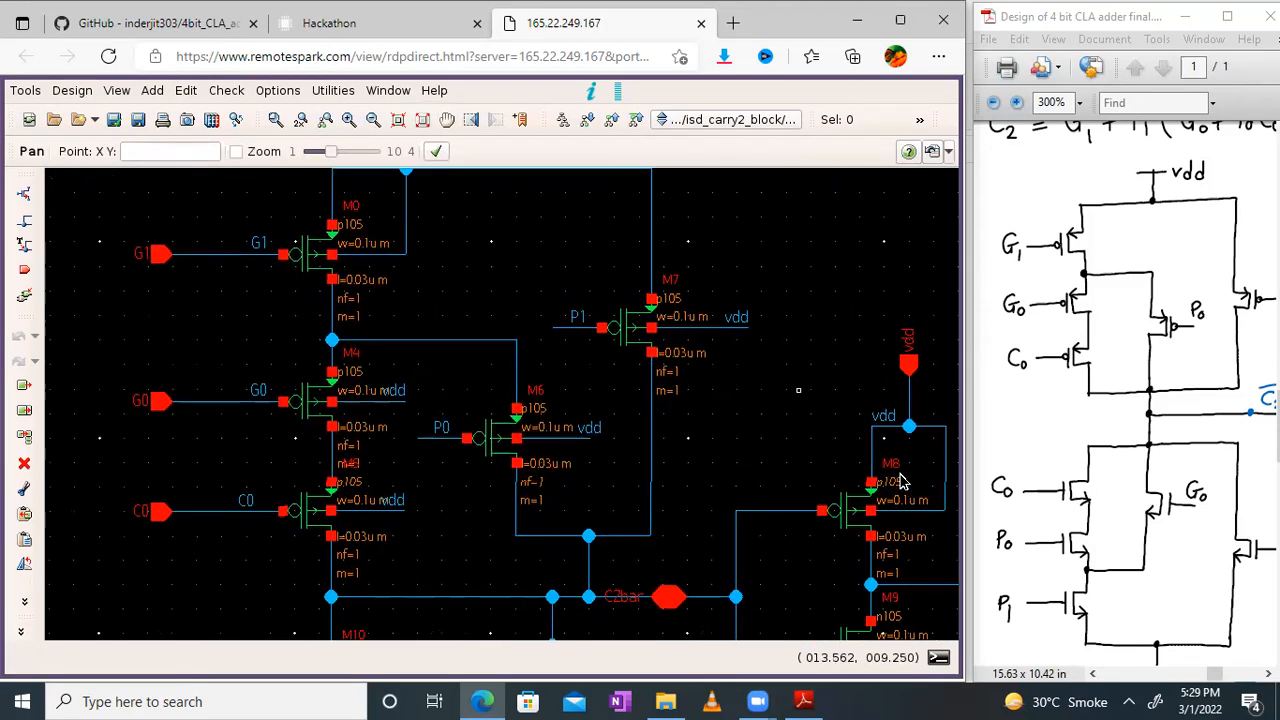
left_click_drag(840, 289, 810, 238)
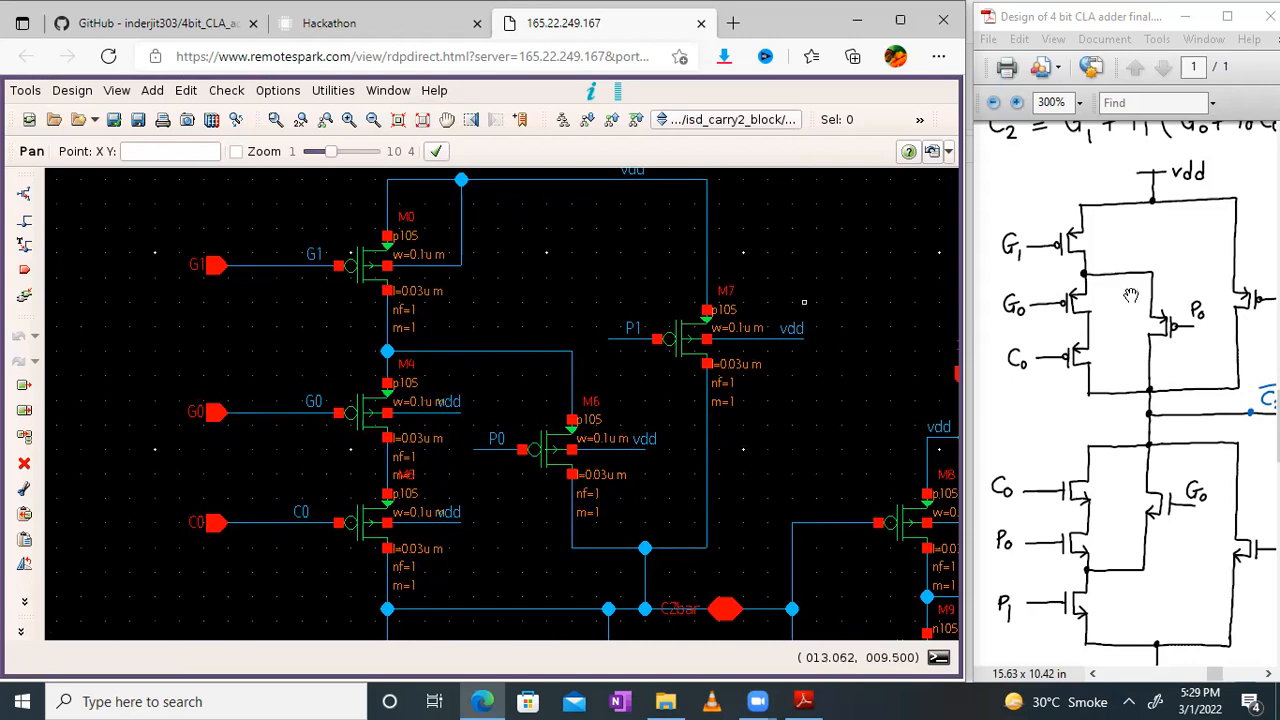
left_click_drag(1166, 296, 1176, 300)
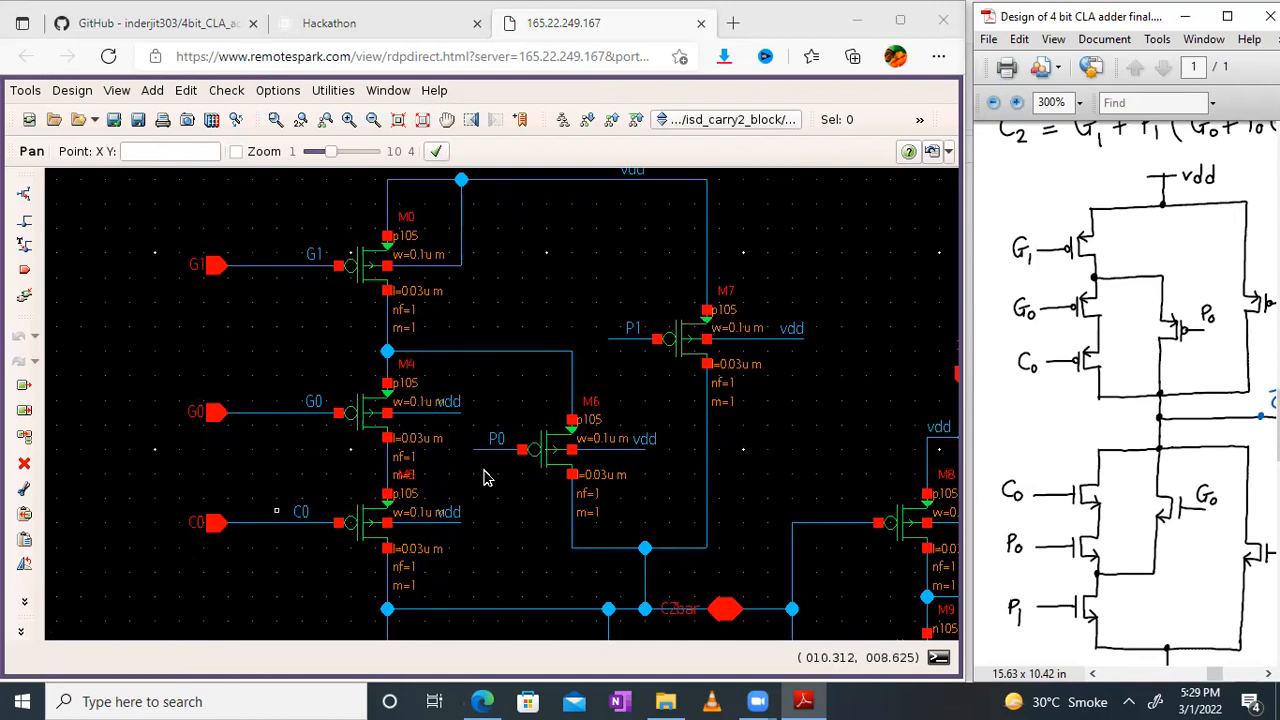
mouse_move(1106, 335)
left_mouse_down()
mouse_move(1034, 344)
mouse_move(1100, 339)
left_mouse_up()
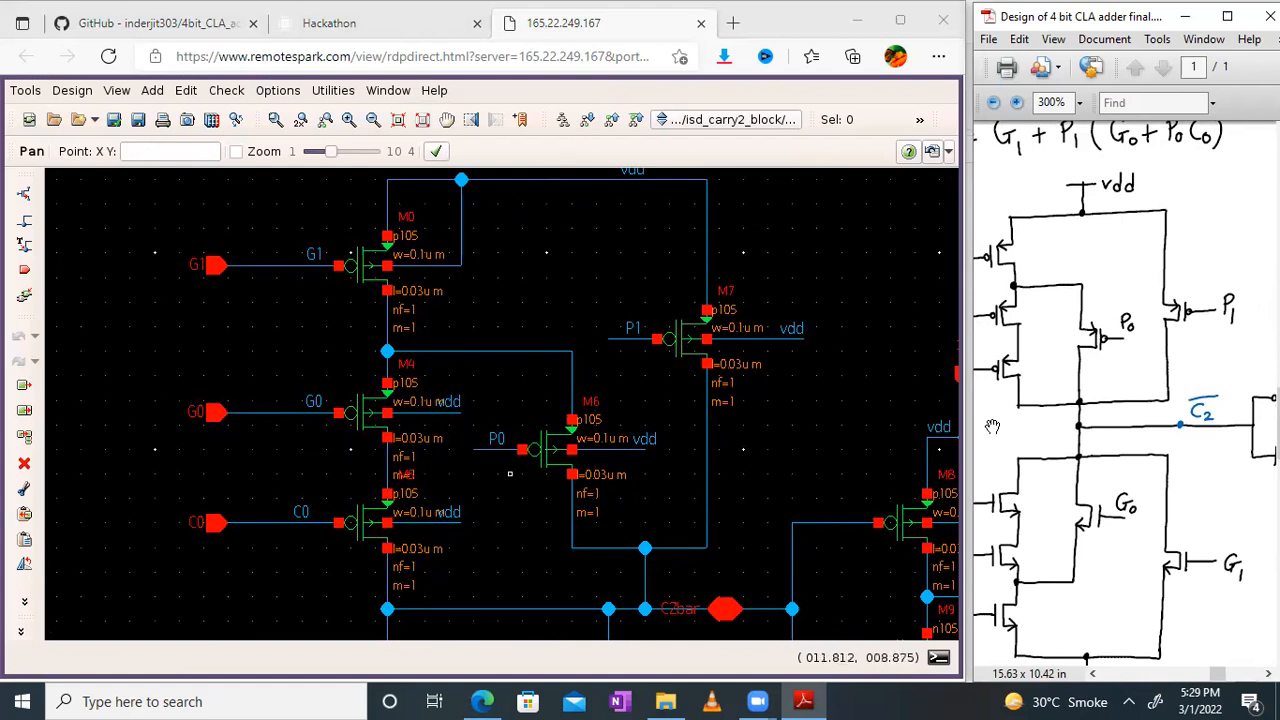
Step: Compare the C0, P0, P1, G0 and G1 NMOS pull-down transistors in the schematic with the hand-drawn Carry 2 network down to ground
left_click_drag(766, 473, 671, 235)
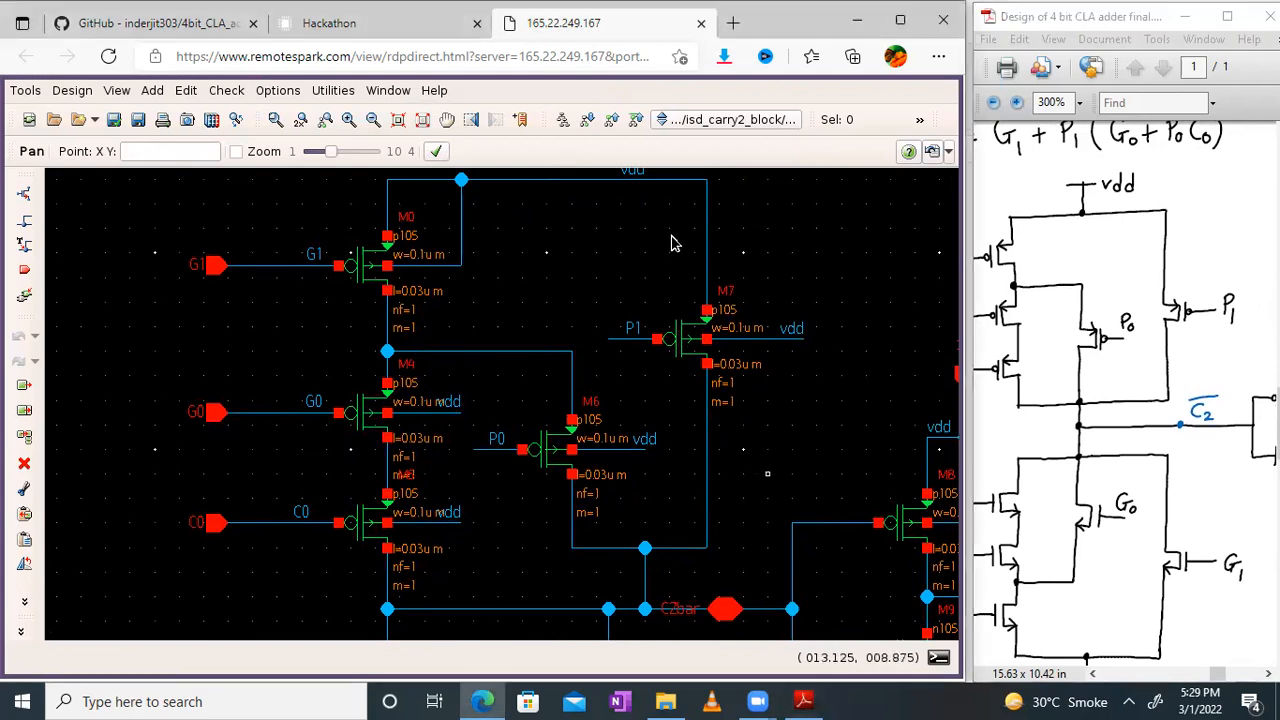
left_click_drag(769, 527, 782, 243)
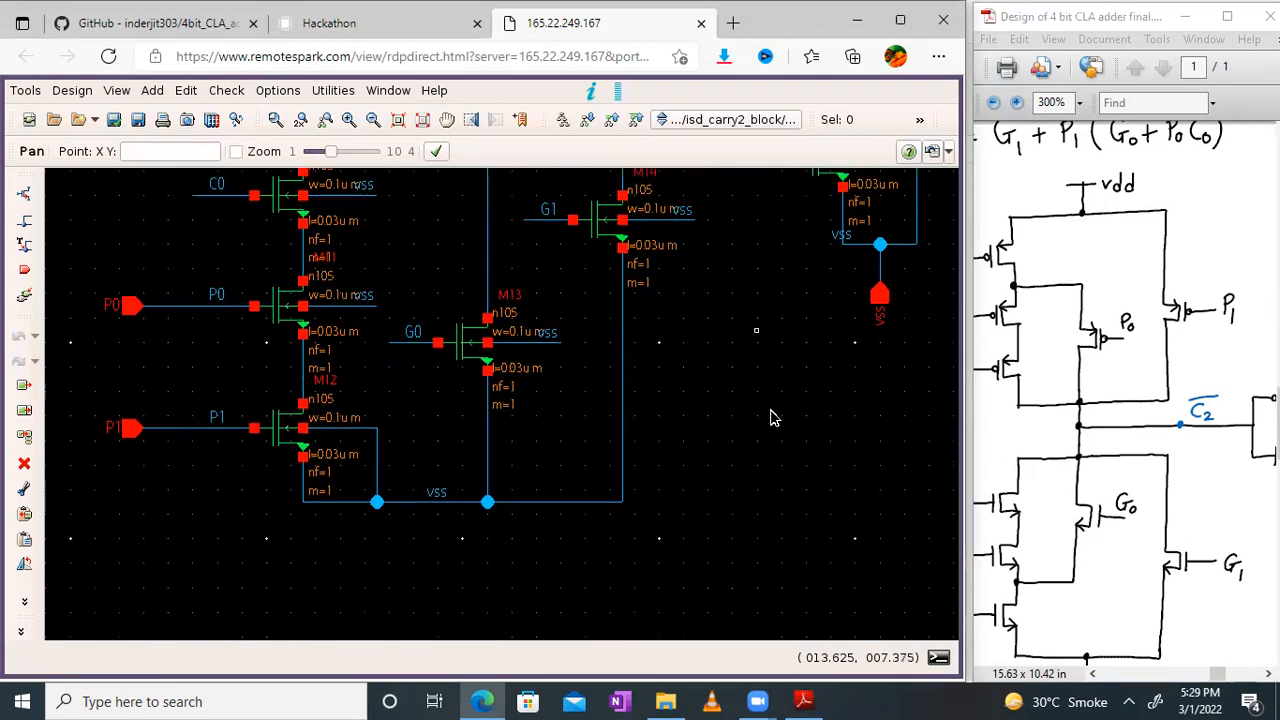
left_click_drag(783, 448, 791, 463)
left_click_drag(1133, 511, 1228, 333)
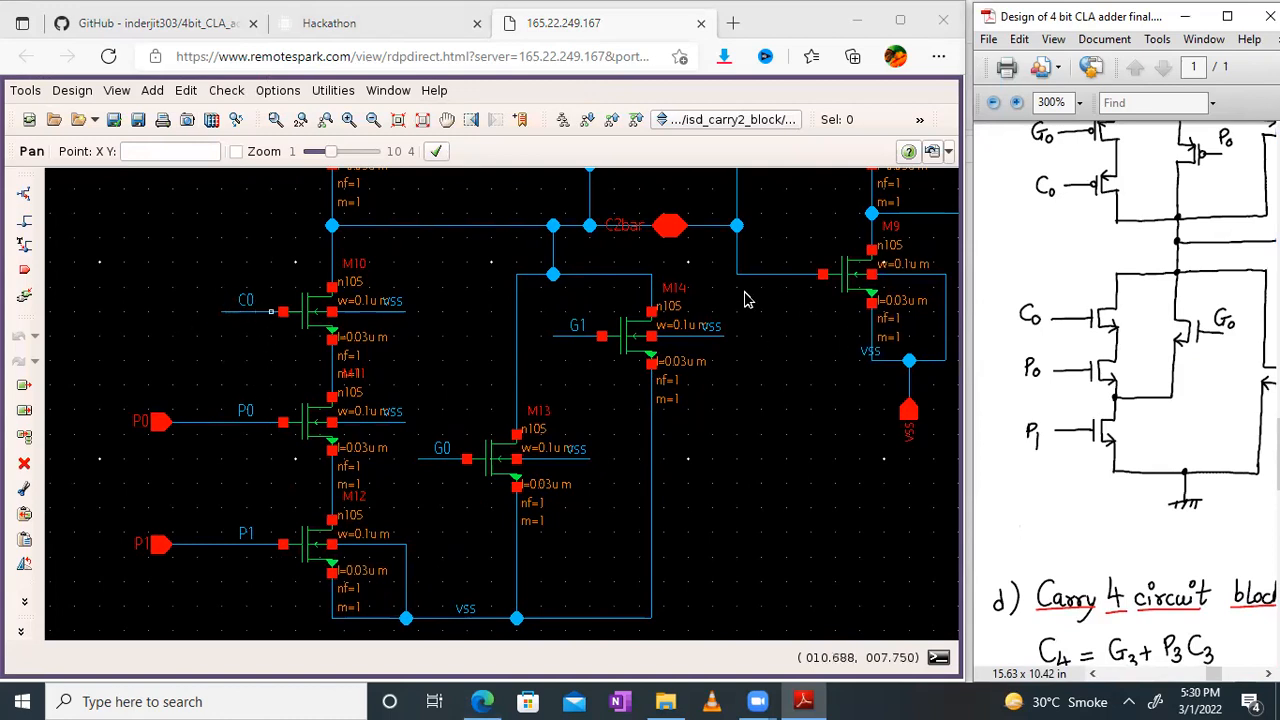
left_click_drag(755, 392, 726, 289)
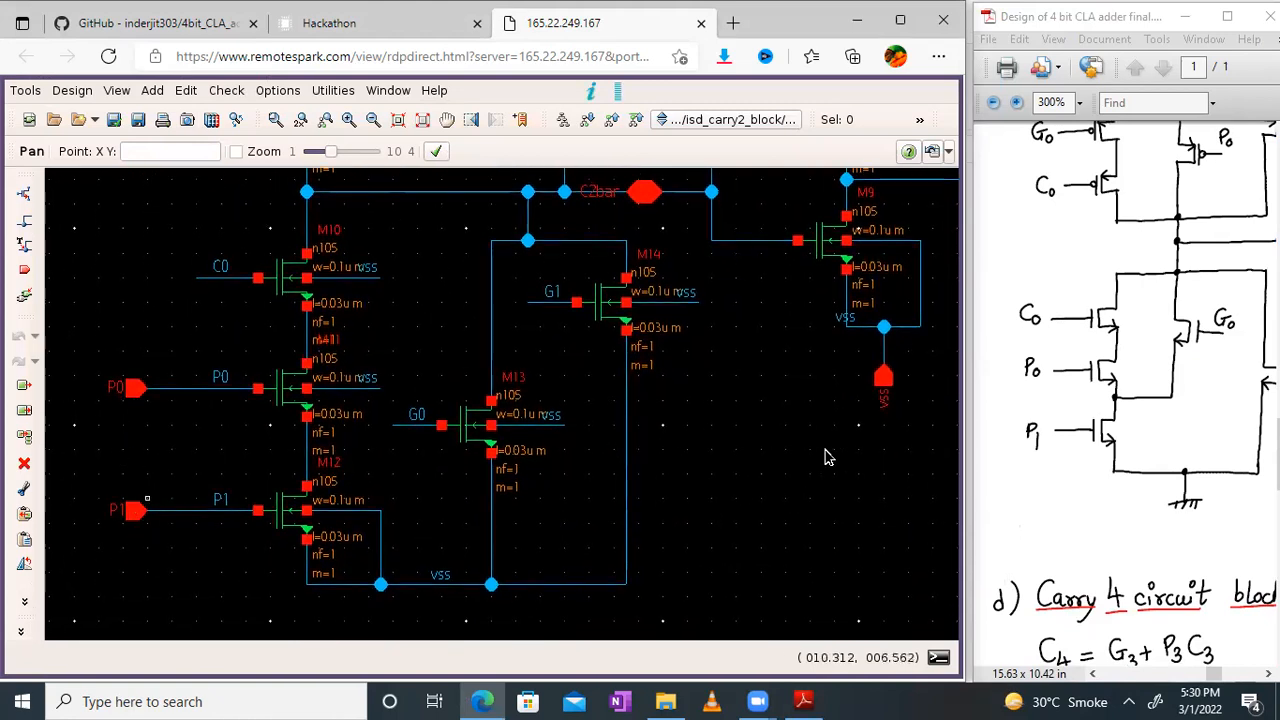
left_click_drag(763, 406, 803, 463)
left_click_drag(1082, 347, 1111, 348)
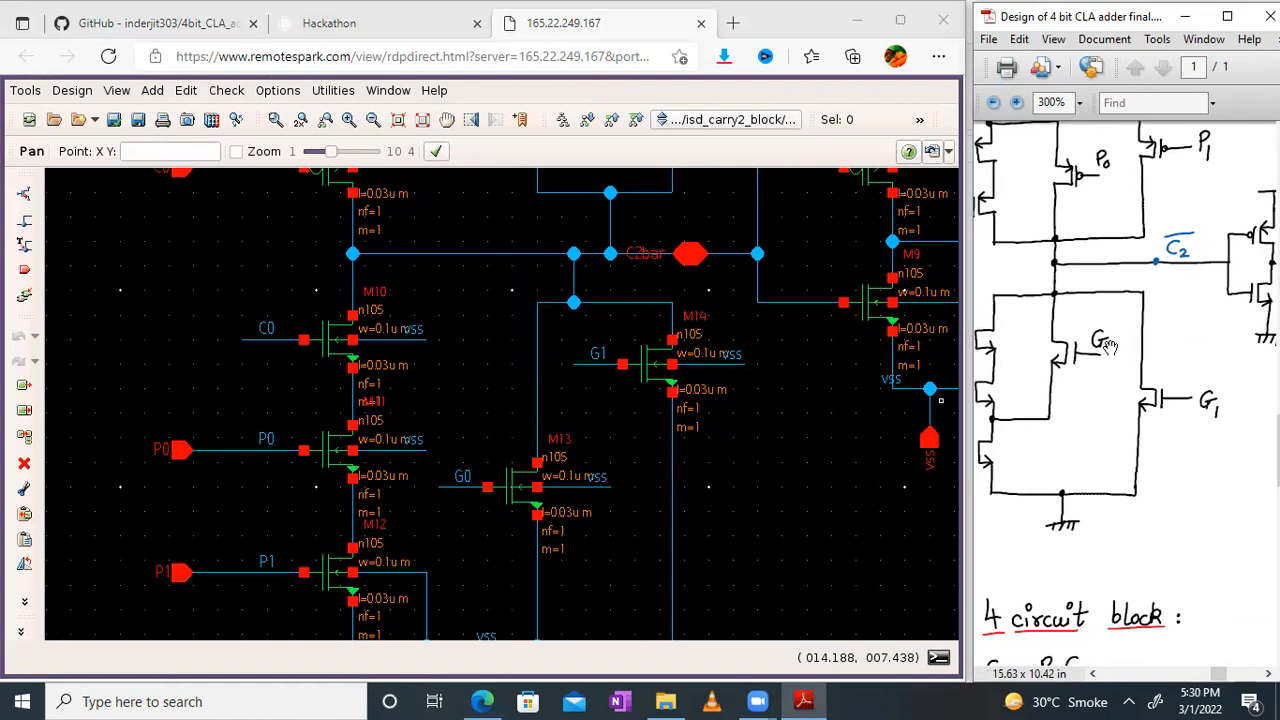
left_click_drag(631, 431, 655, 392)
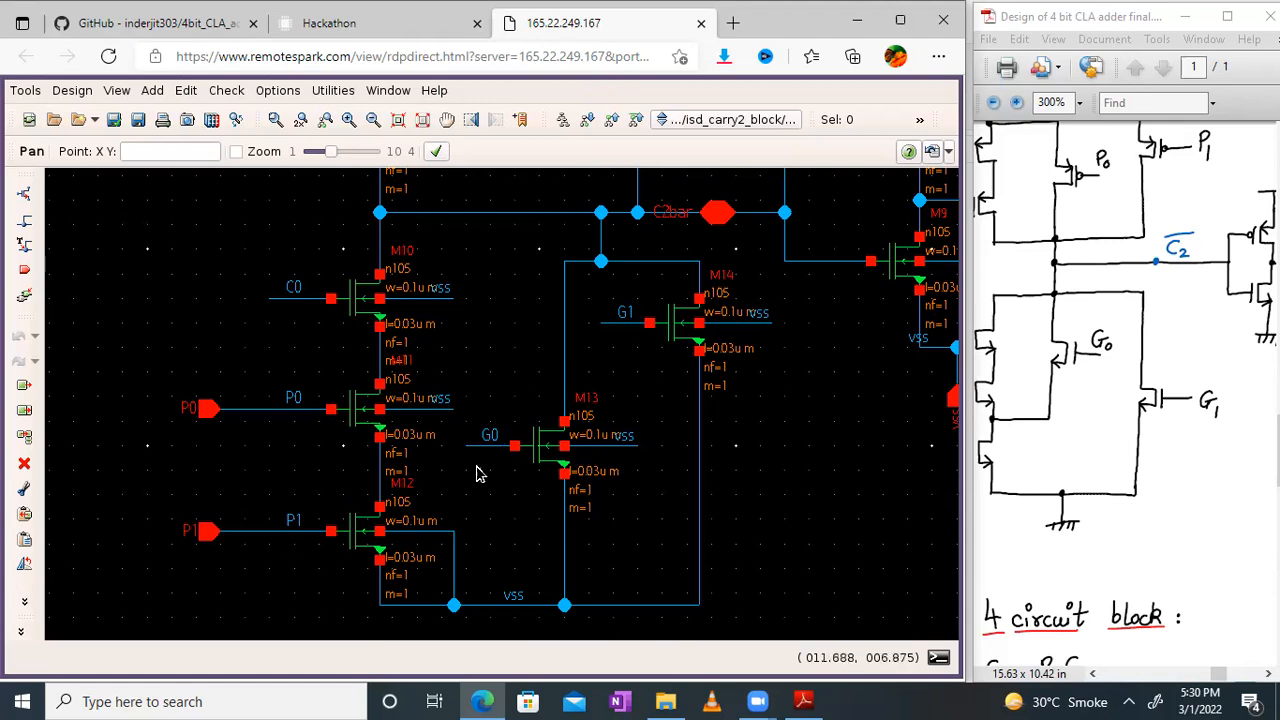
left_click_drag(1009, 357, 1026, 410)
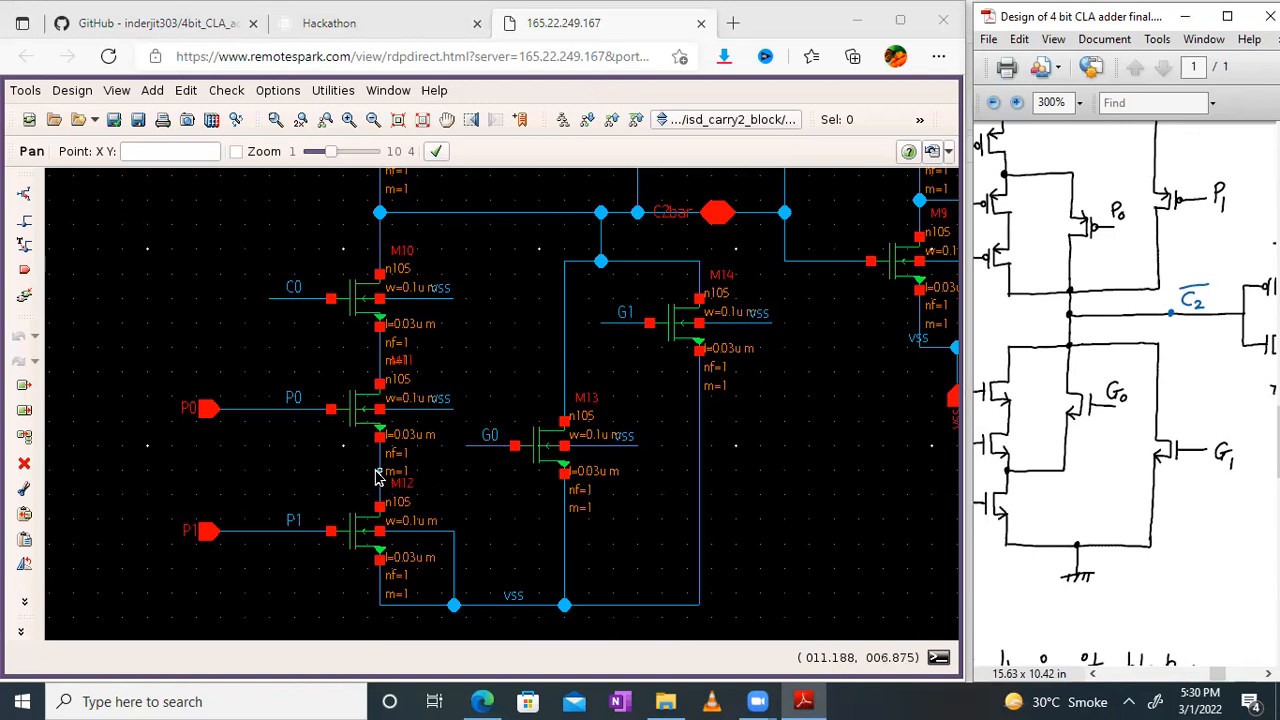
Step: Recheck the G0 pull-down transistor's connection between the P0 and P1 transistors against the hand-drawn circuit
left_click(724, 105)
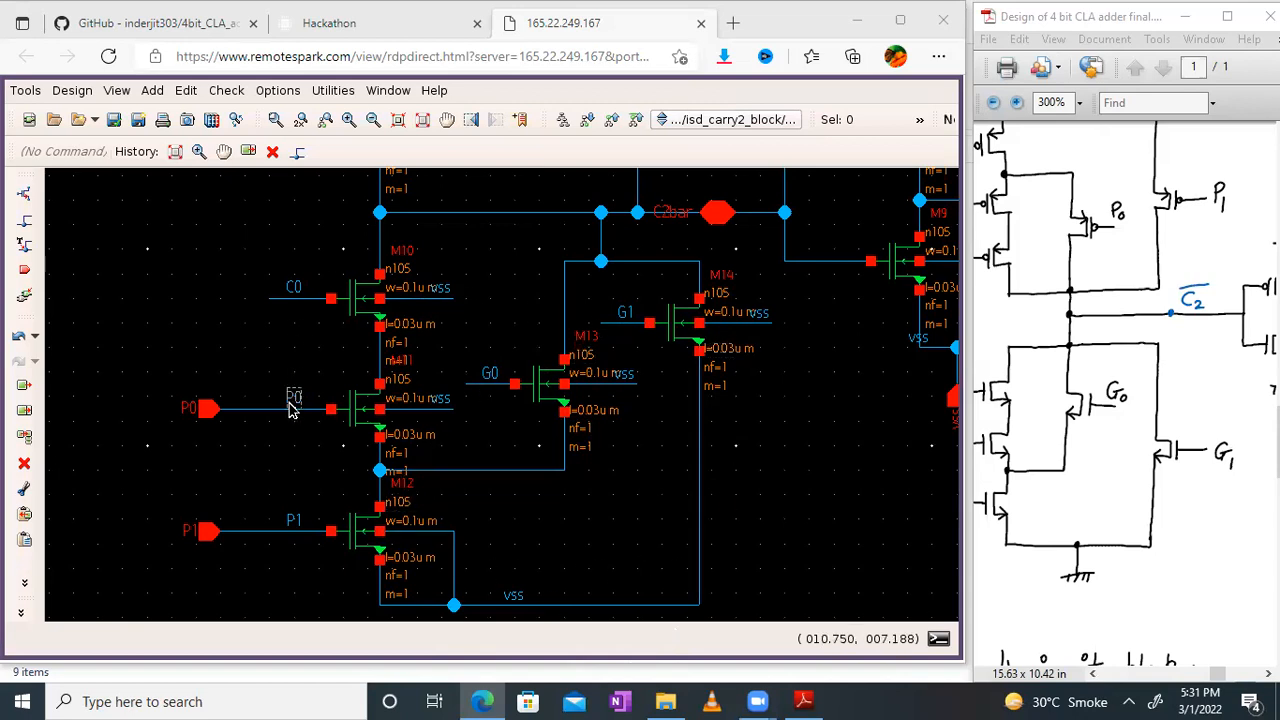
left_click(1043, 337)
left_click_drag(1043, 337, 1112, 317)
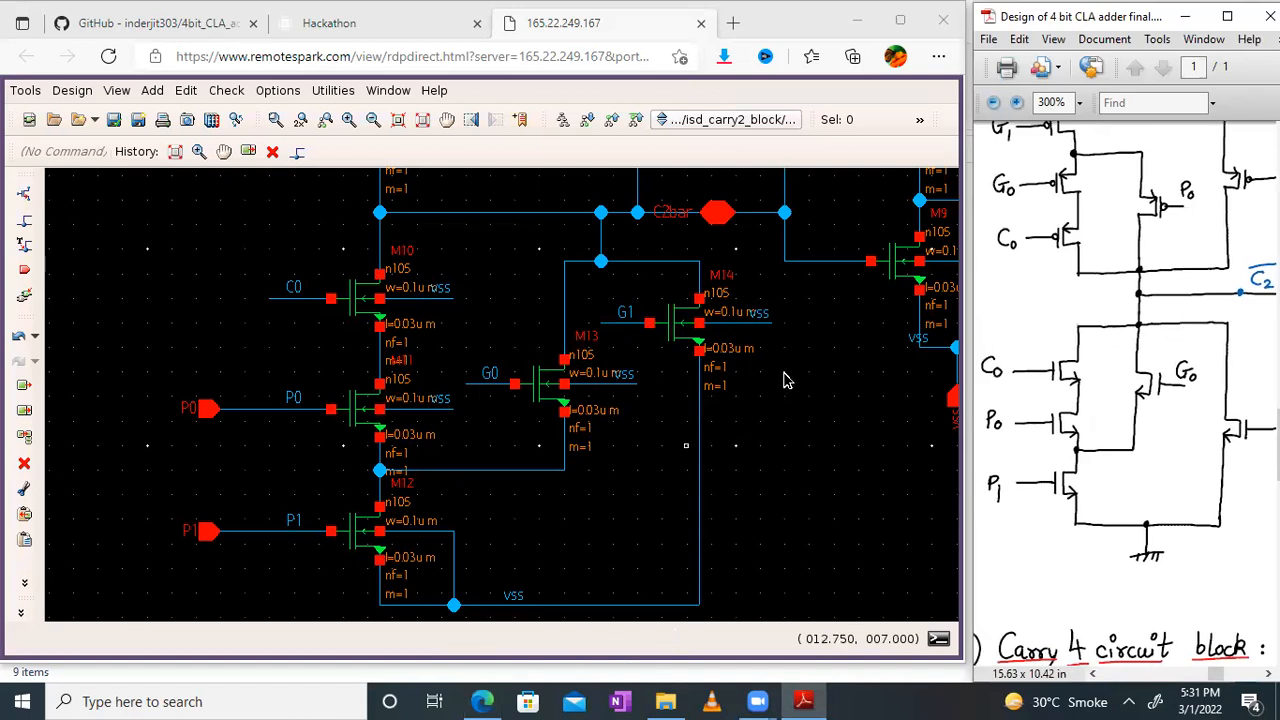
left_click_drag(824, 355, 527, 532)
left_click_drag(908, 471, 876, 463)
right_click(876, 463)
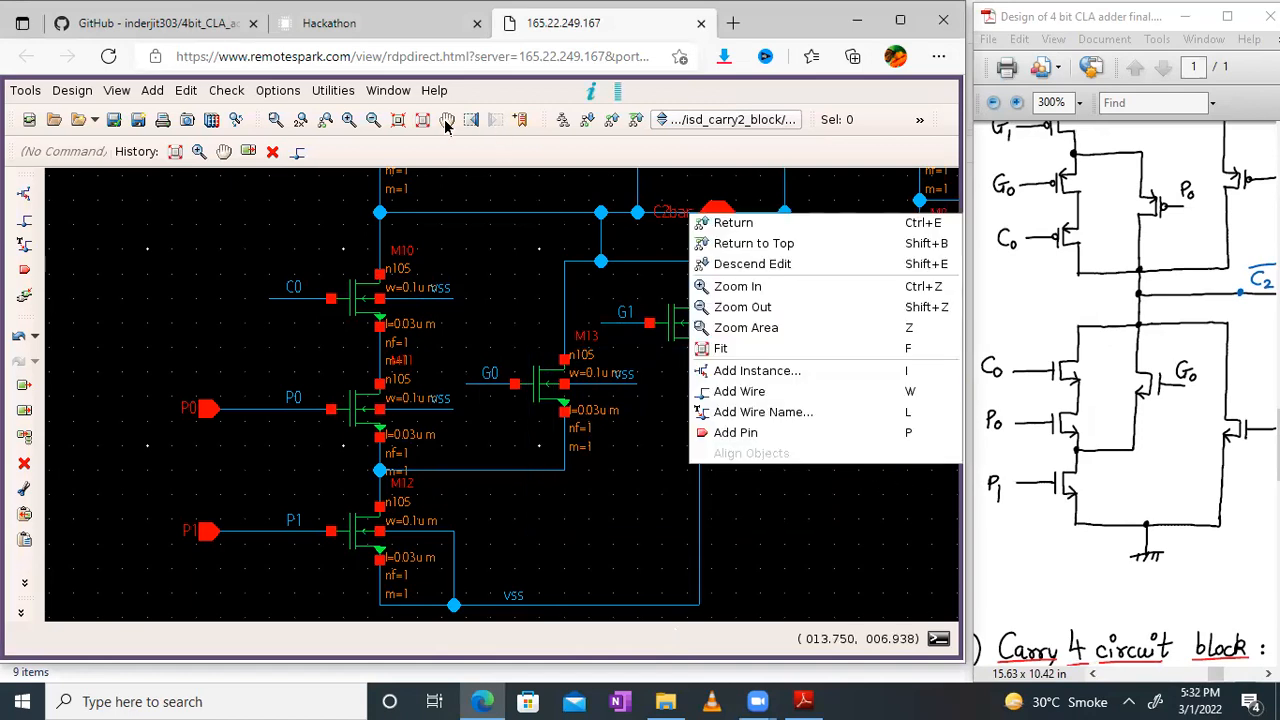
left_click(447, 124)
left_click_drag(842, 297, 849, 415)
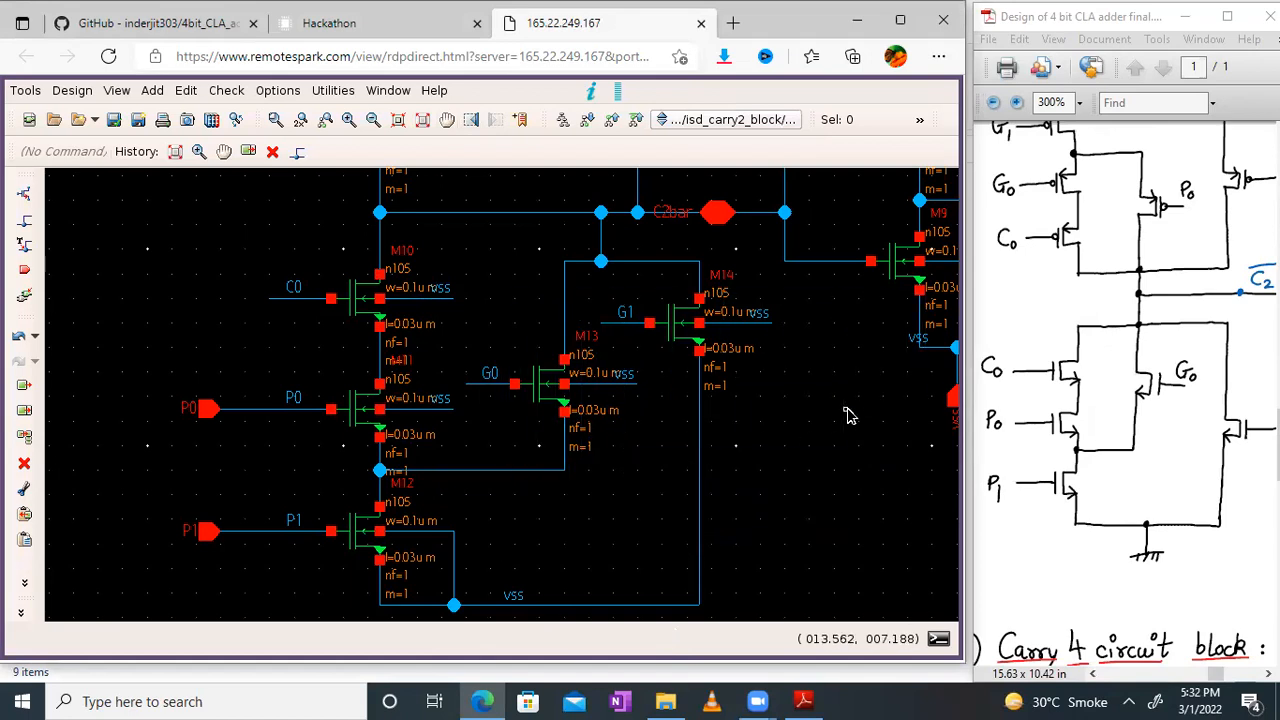
Step: Compare the schematic's output inverter between C2bar and C2 with the inverter in the hand-drawn Carry 2 circuit
left_click(447, 120)
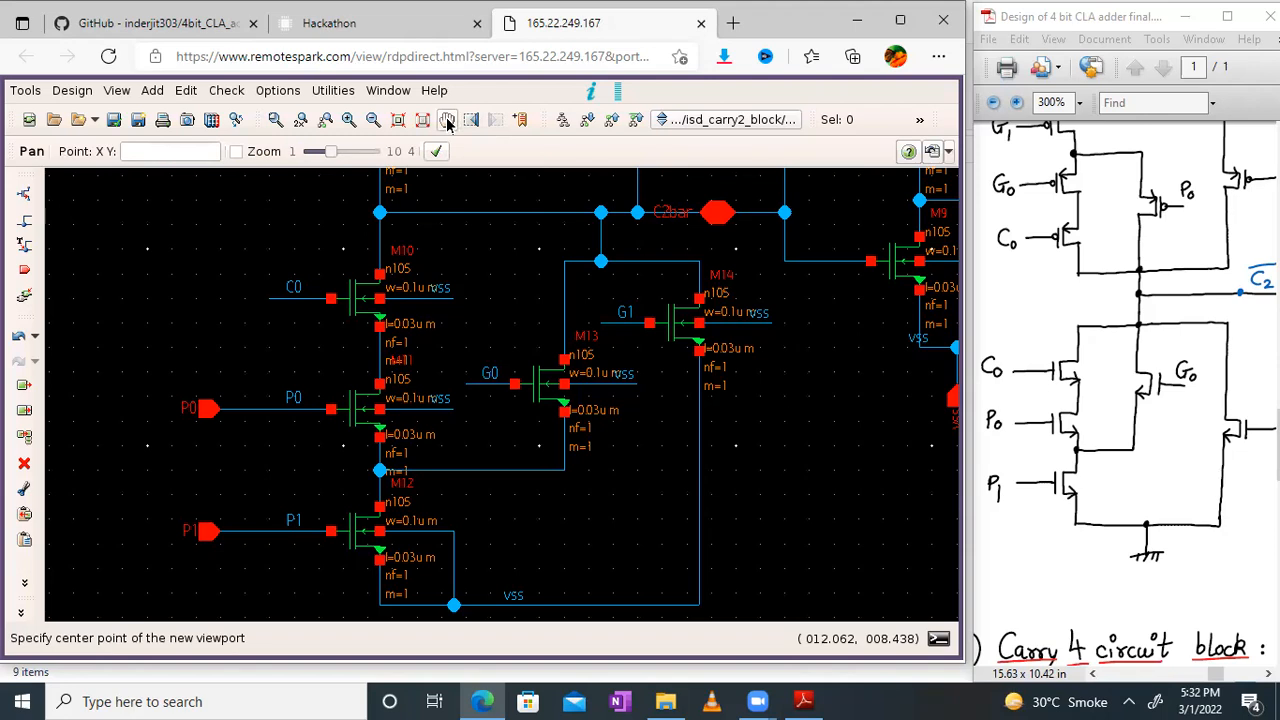
left_click_drag(857, 368, 546, 550)
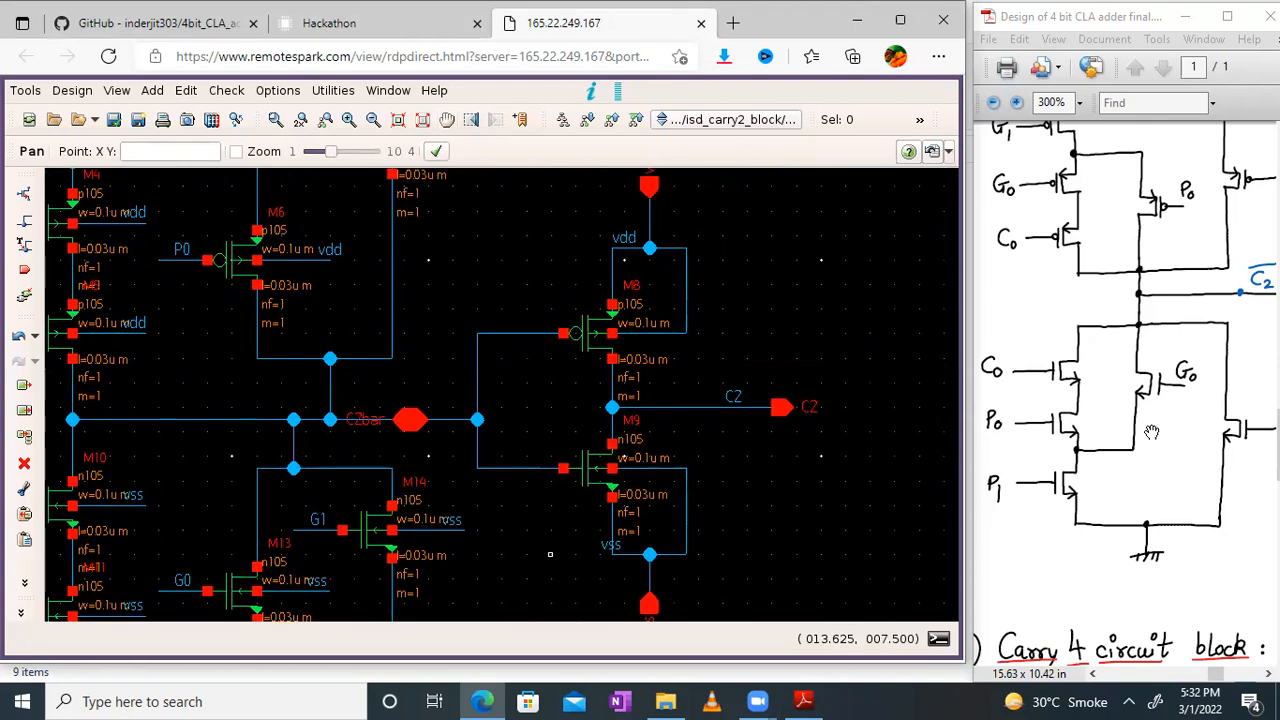
left_click(1115, 448)
left_click_drag(1115, 448, 1031, 485)
left_click_drag(1186, 368, 1159, 367)
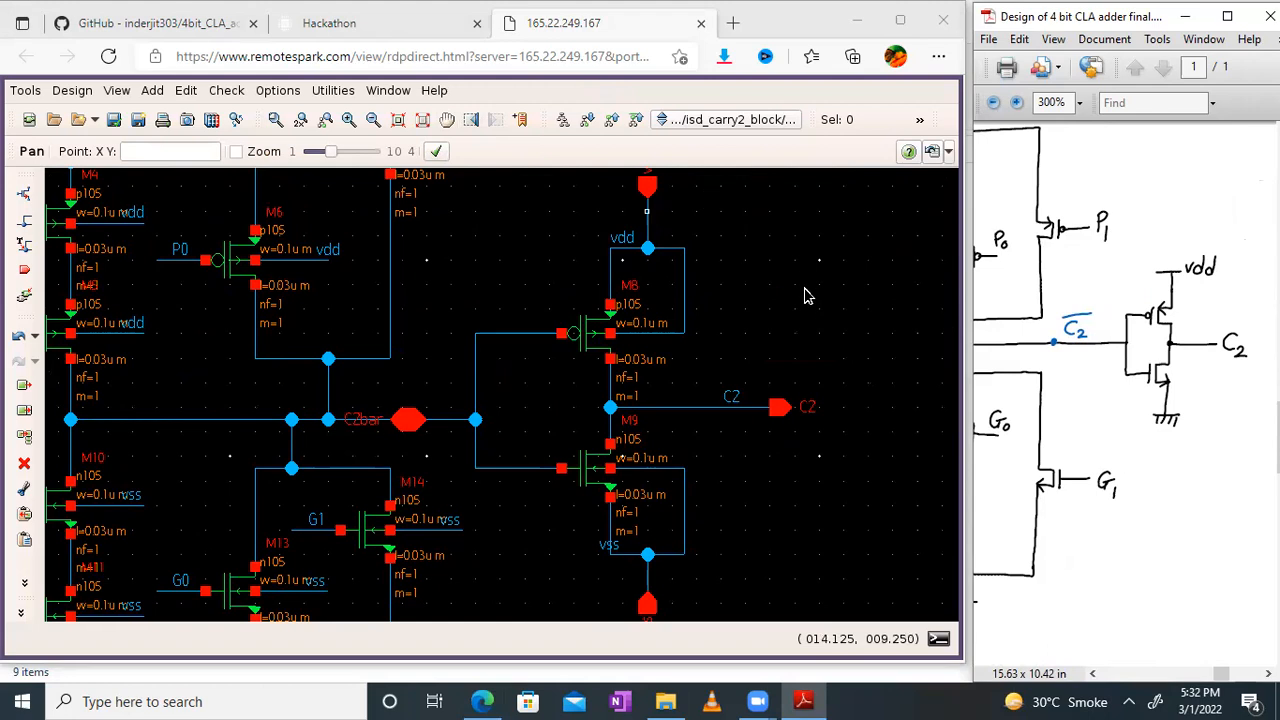
left_click(800, 325)
middle_click_drag(800, 326, 801, 281)
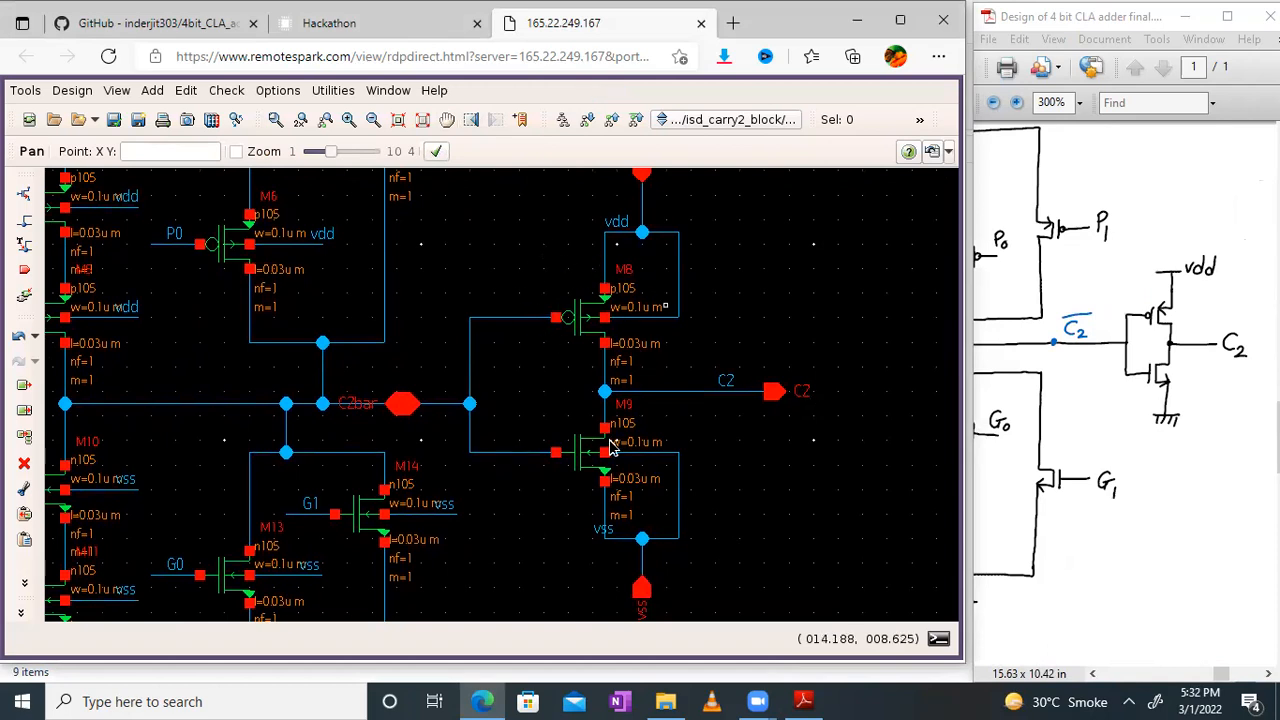
Step: Fit the whole isd_carry2_block schematic in view, check and save it, and show the rule-check messages in the console
left_click(427, 124)
left_click_drag(1198, 340, 1274, 369)
mouse_move(1045, 337)
left_mouse_down()
mouse_move(1229, 330)
mouse_move(1175, 357)
mouse_move(1099, 330)
left_mouse_up()
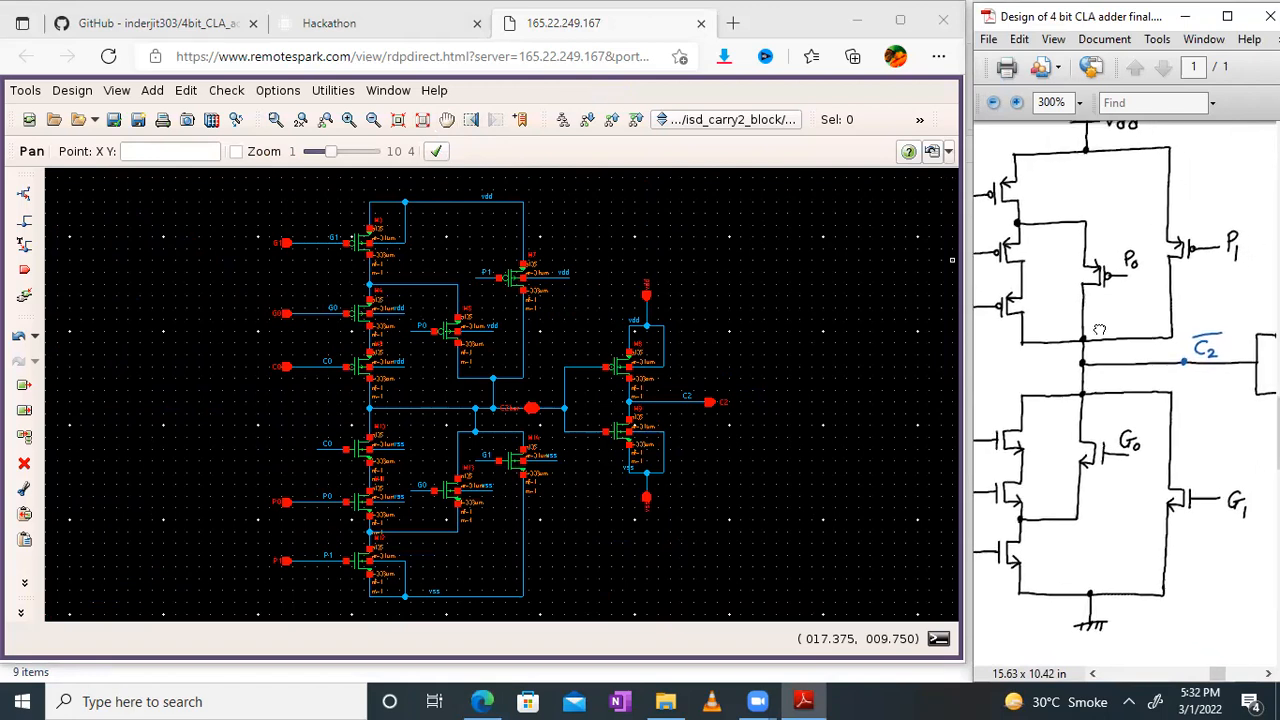
left_click(139, 121)
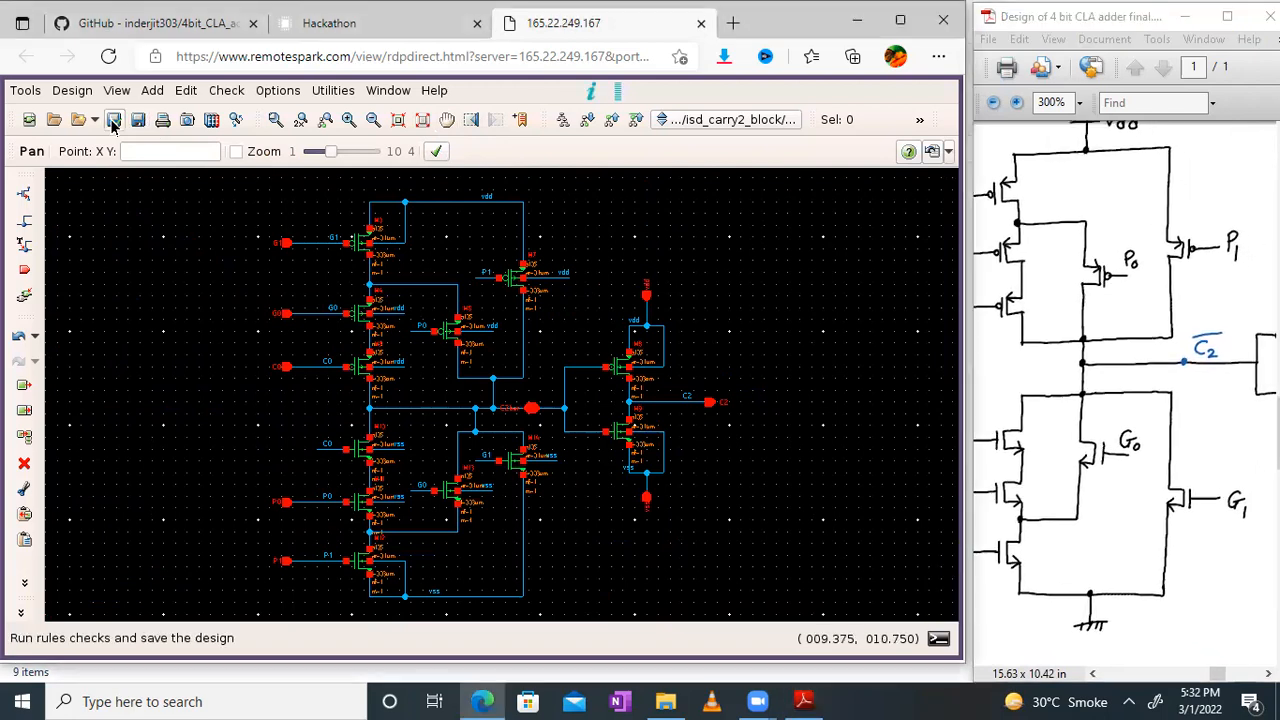
left_click(113, 121)
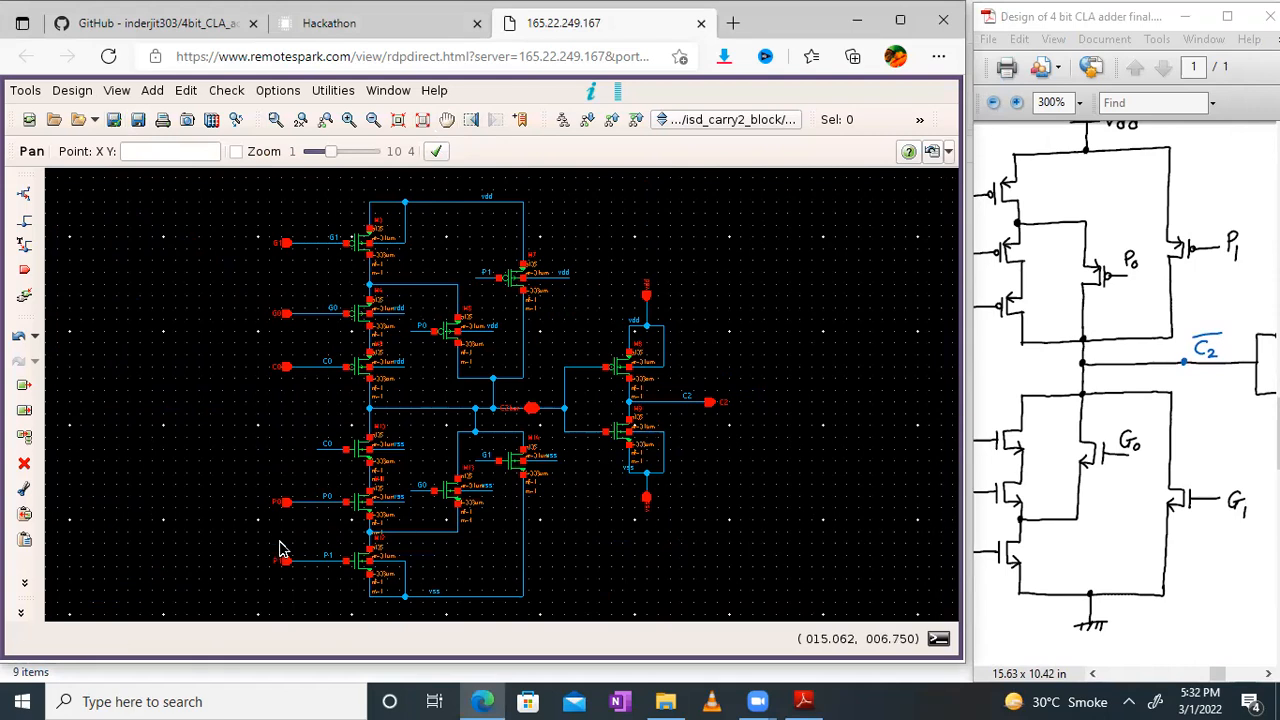
left_click(939, 640)
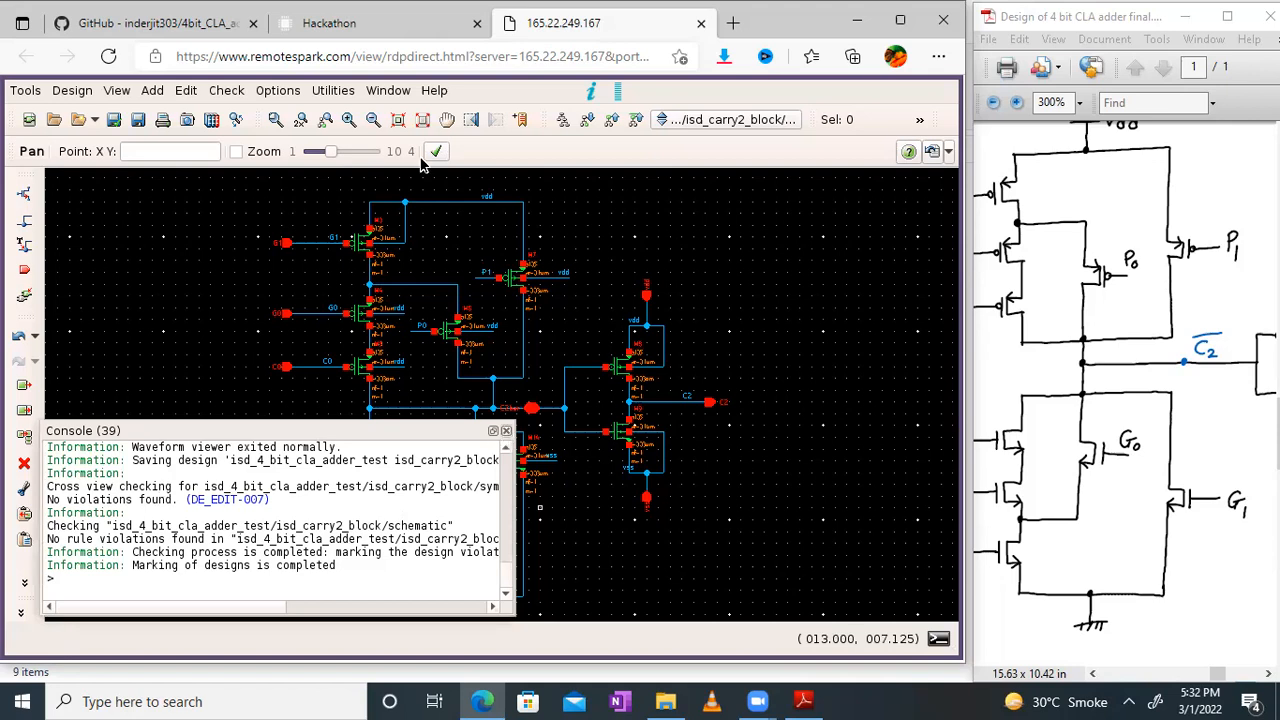
Step: Close the console and take the isd_carry2_block schematic out of full-screen mode
left_click(382, 96)
left_click(382, 92)
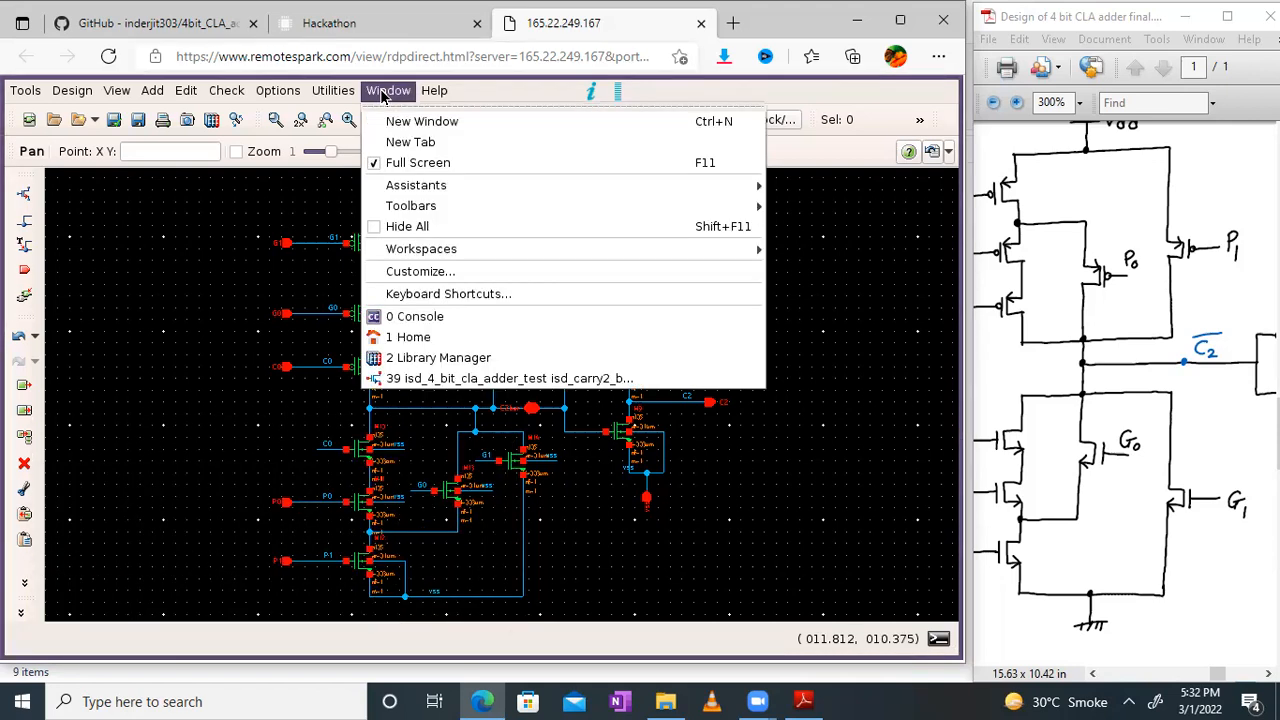
left_click(430, 163)
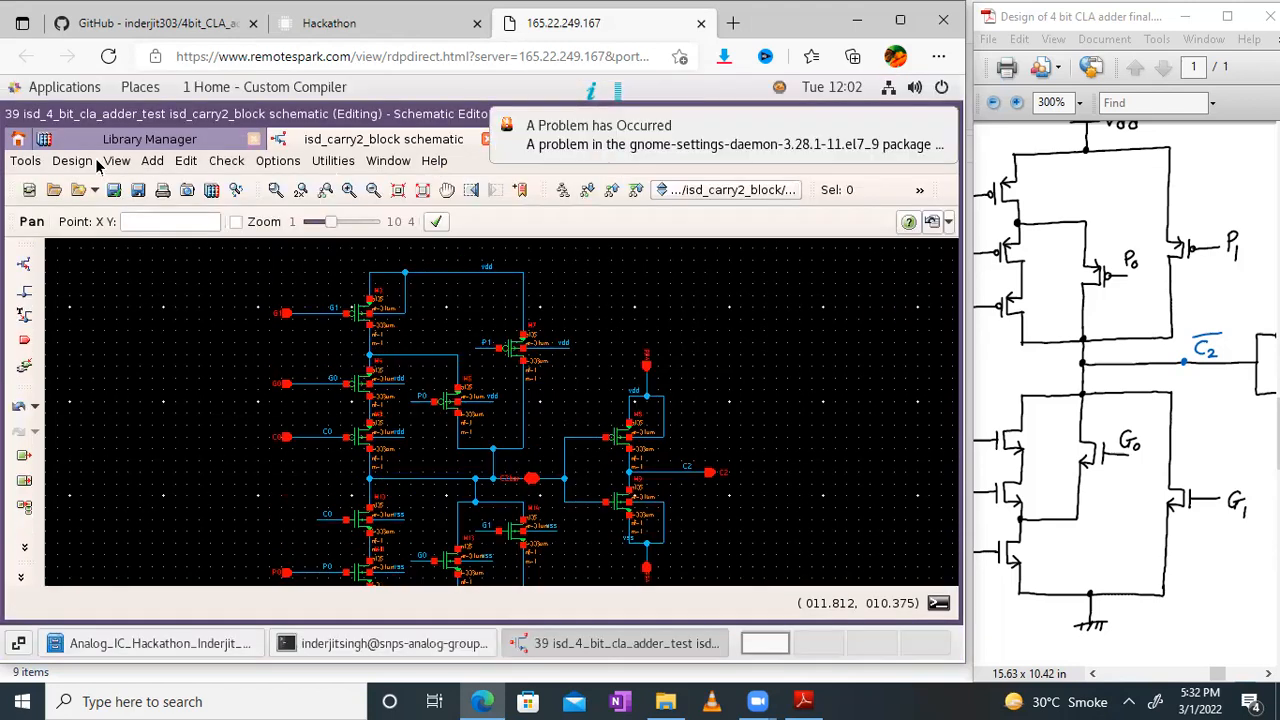
left_click(72, 161)
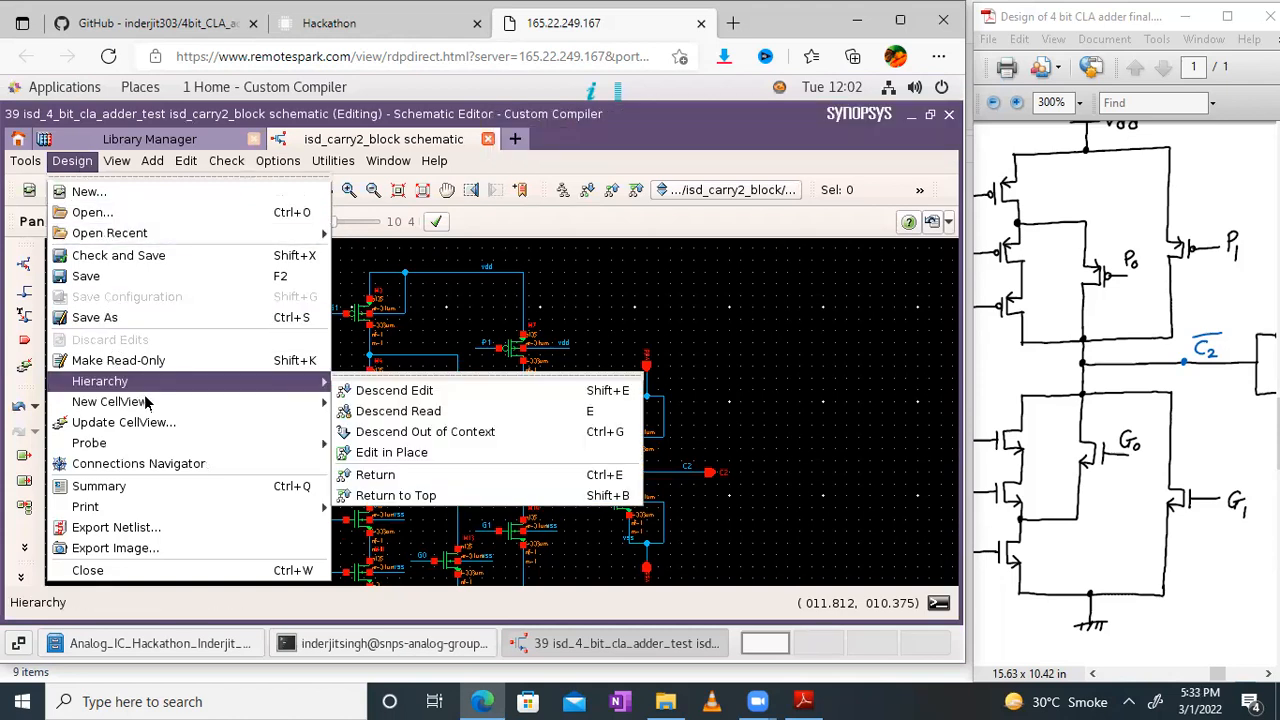
mouse_move(148, 402)
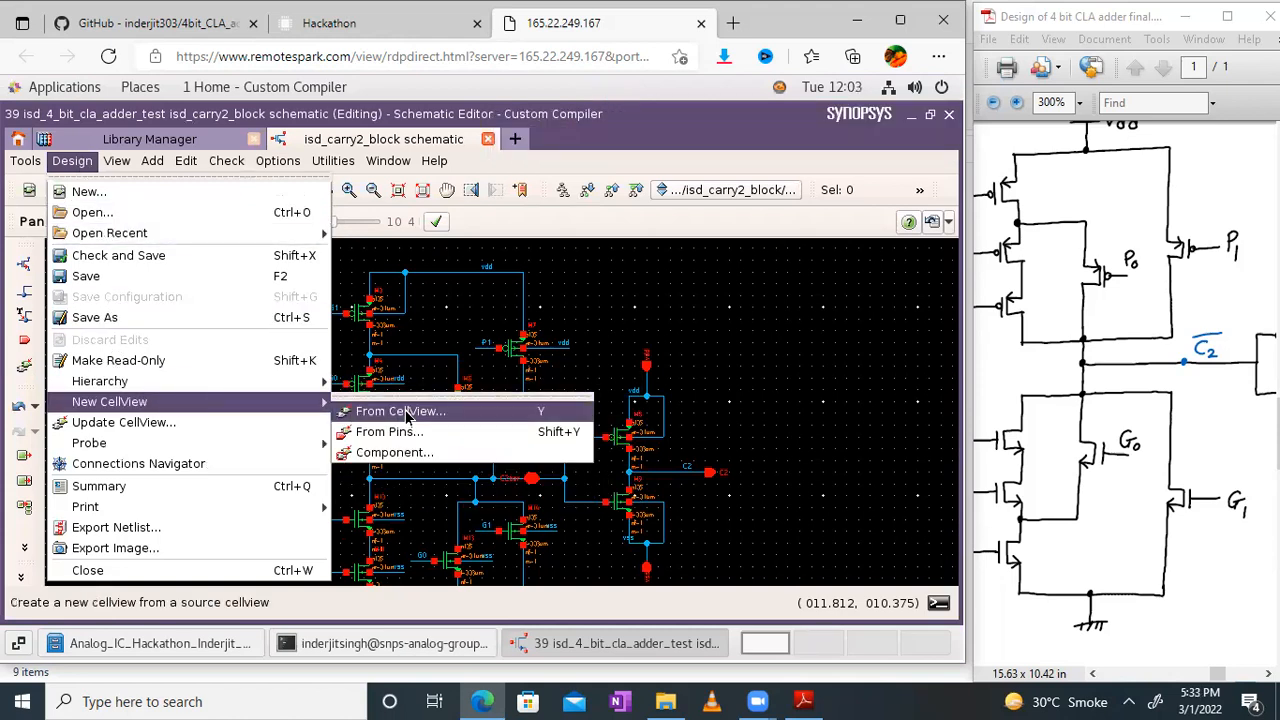
key("Escape")
key("Escape")
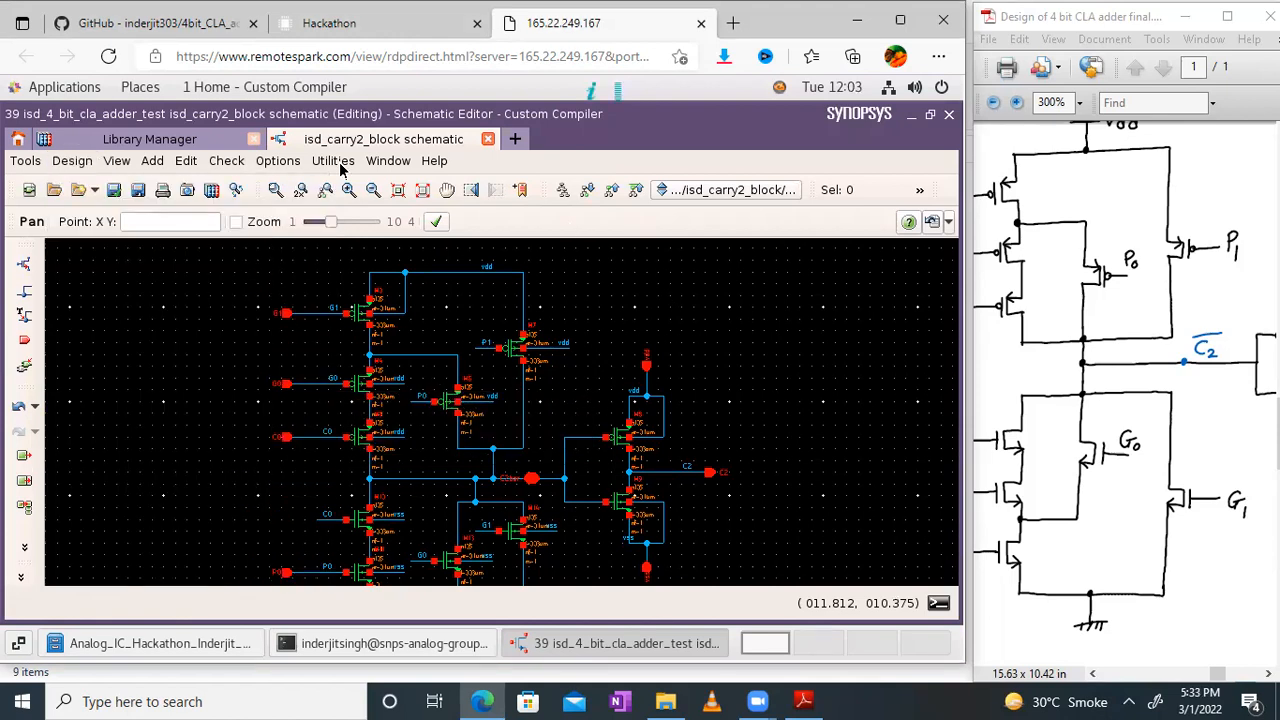
Step: Open the symbol view of isd_carry2_block from the isd_4_bit_cla_adder_test library
left_click(188, 139)
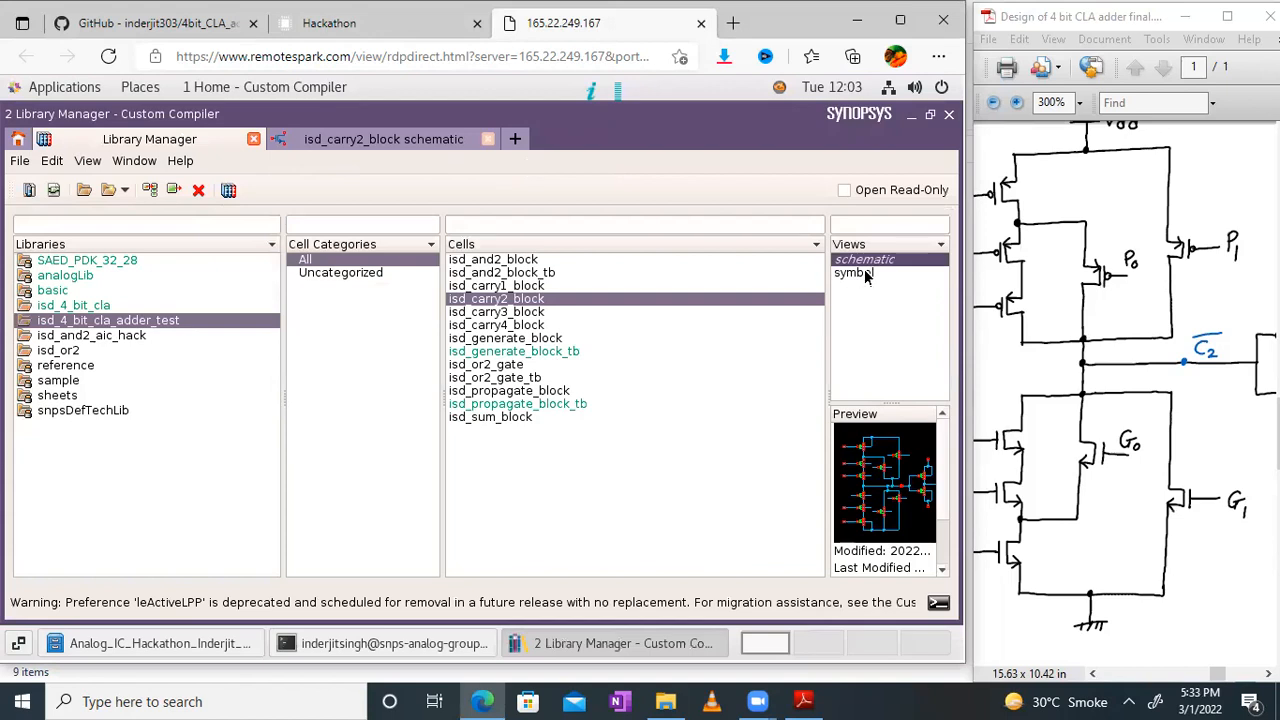
left_click(858, 273)
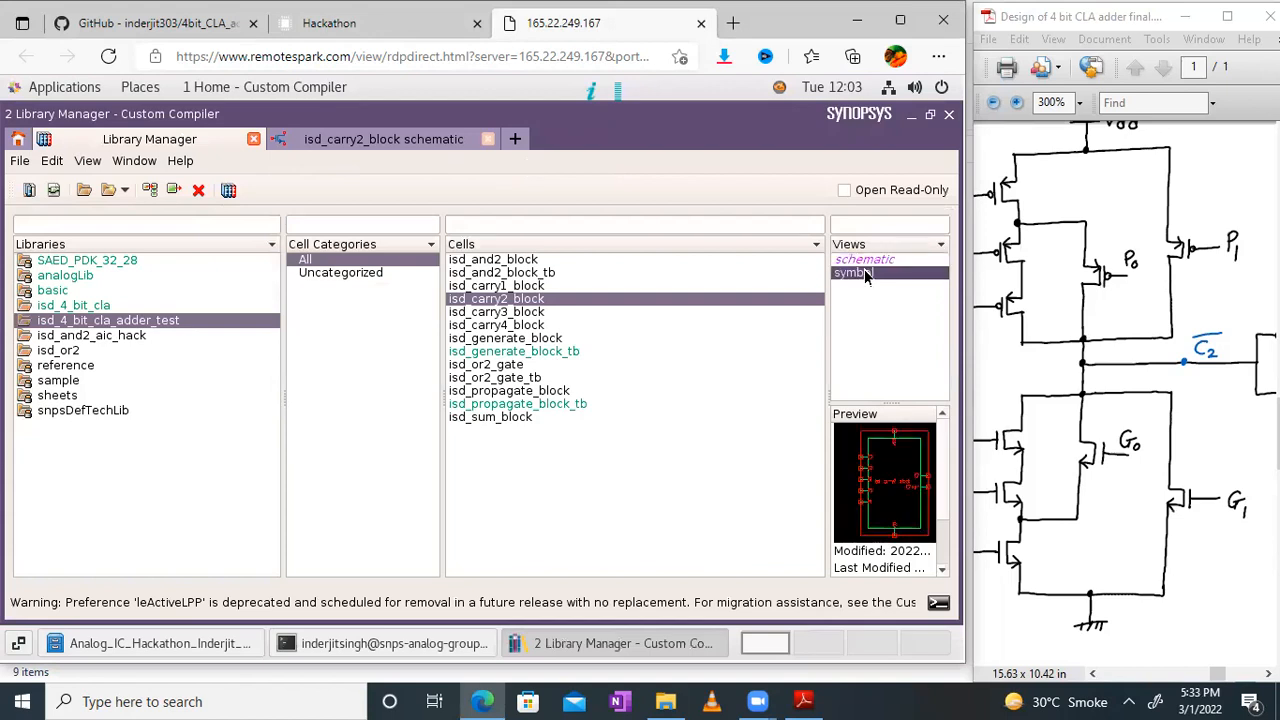
double_click(864, 269)
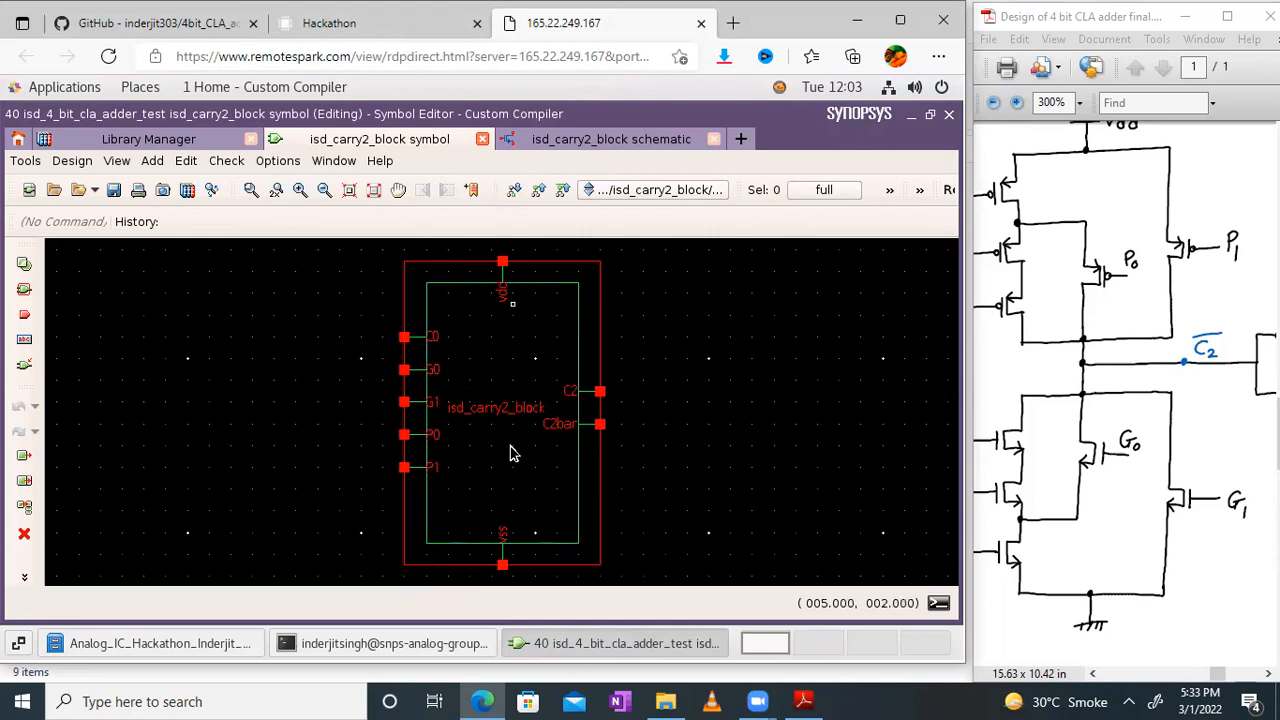
Step: Update the symbol view of isd_carry2_block from its schematic with the default generator option set, opening it on completion
left_click(643, 150)
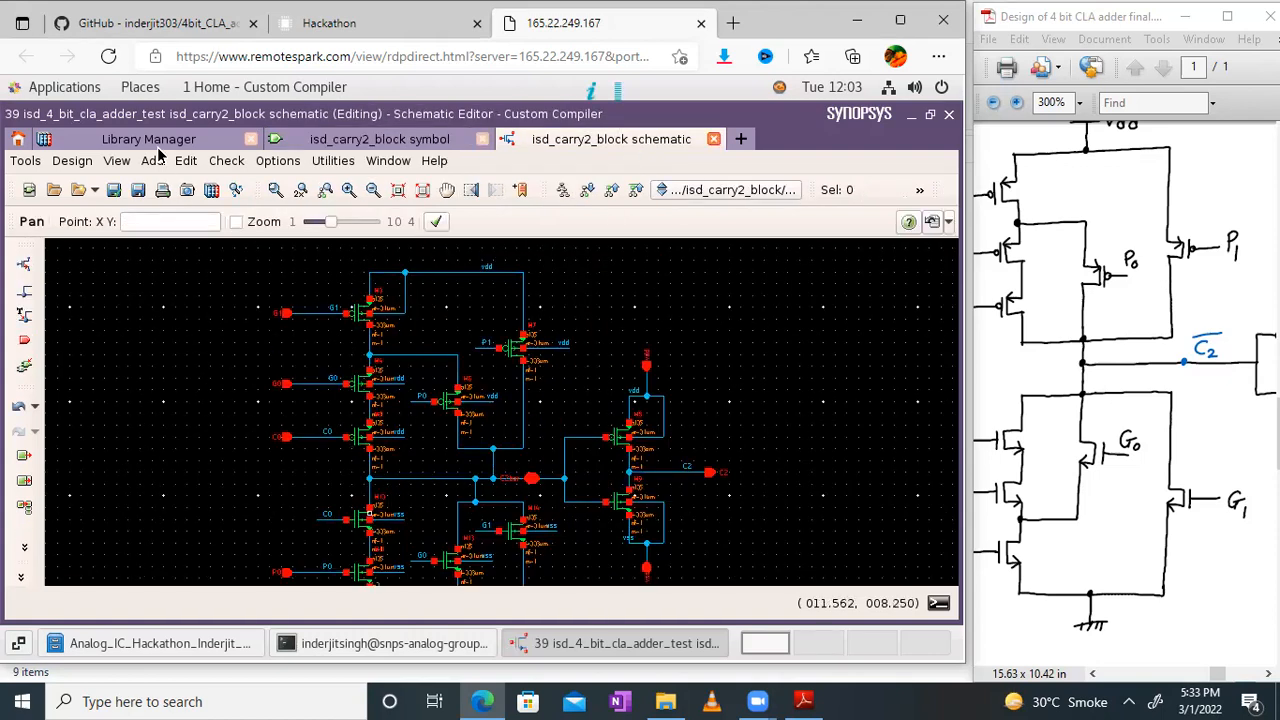
left_click(72, 161)
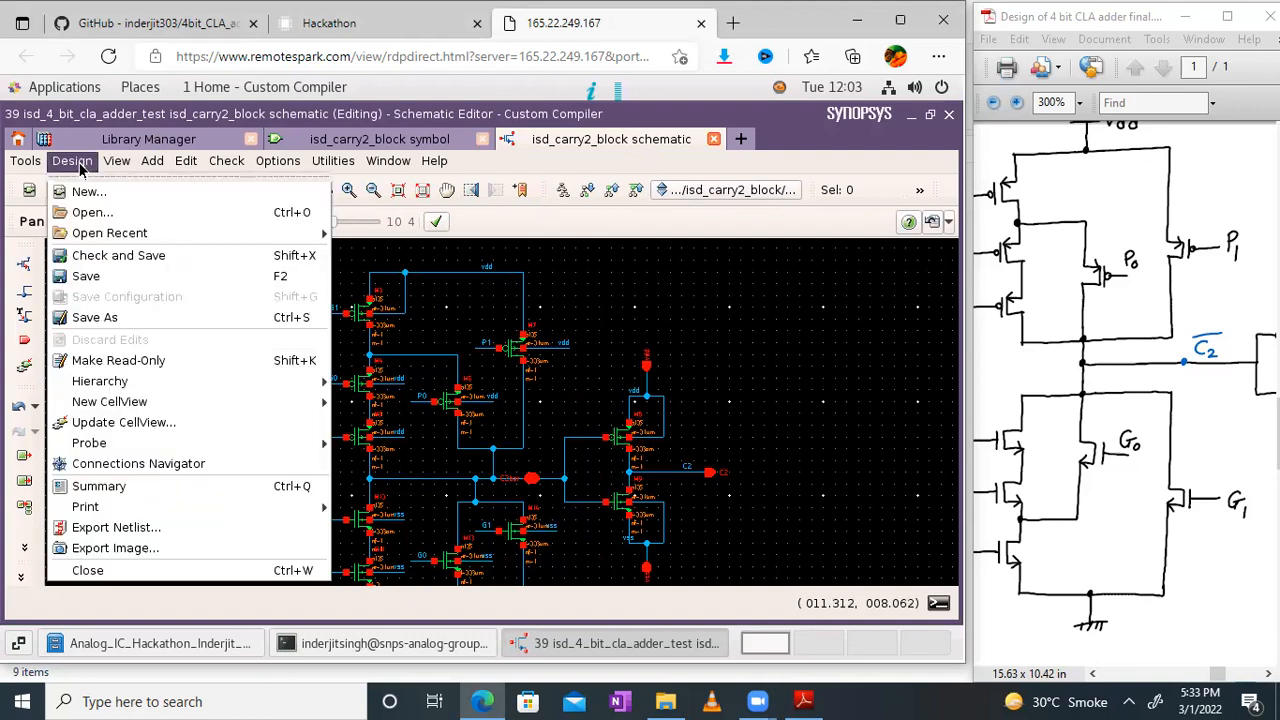
left_click(122, 422)
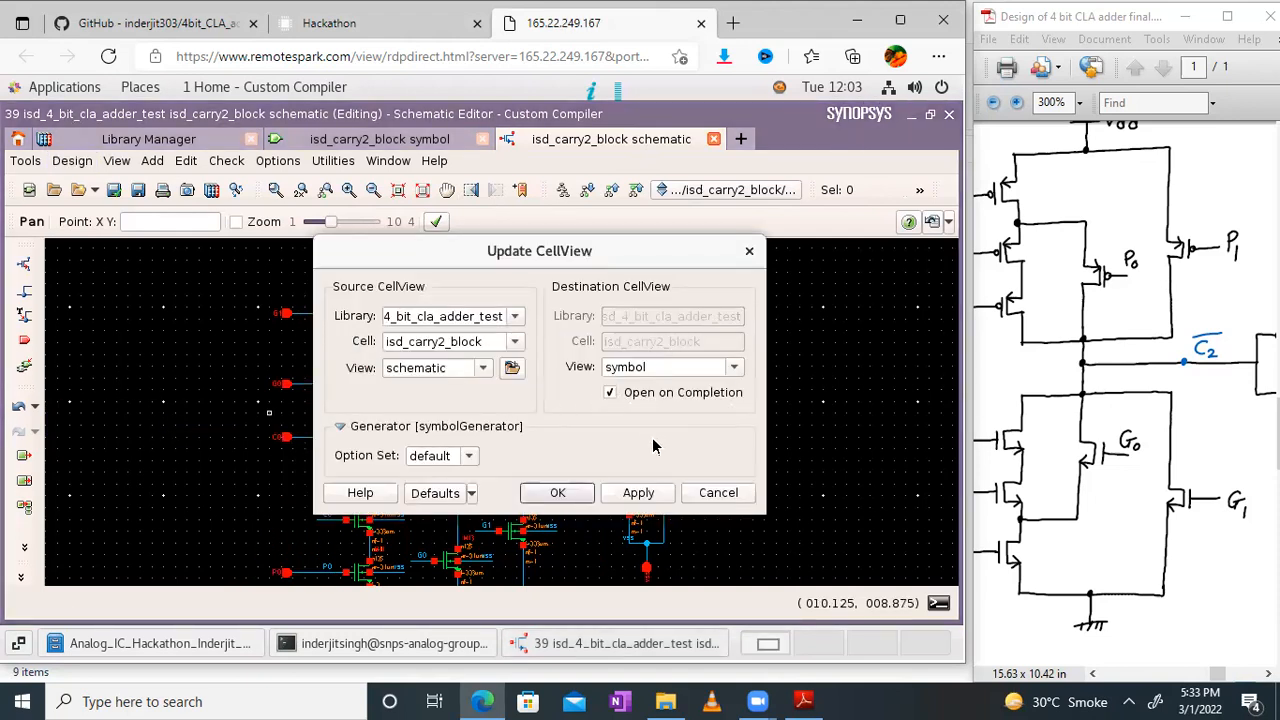
left_click(561, 493)
left_click(560, 492)
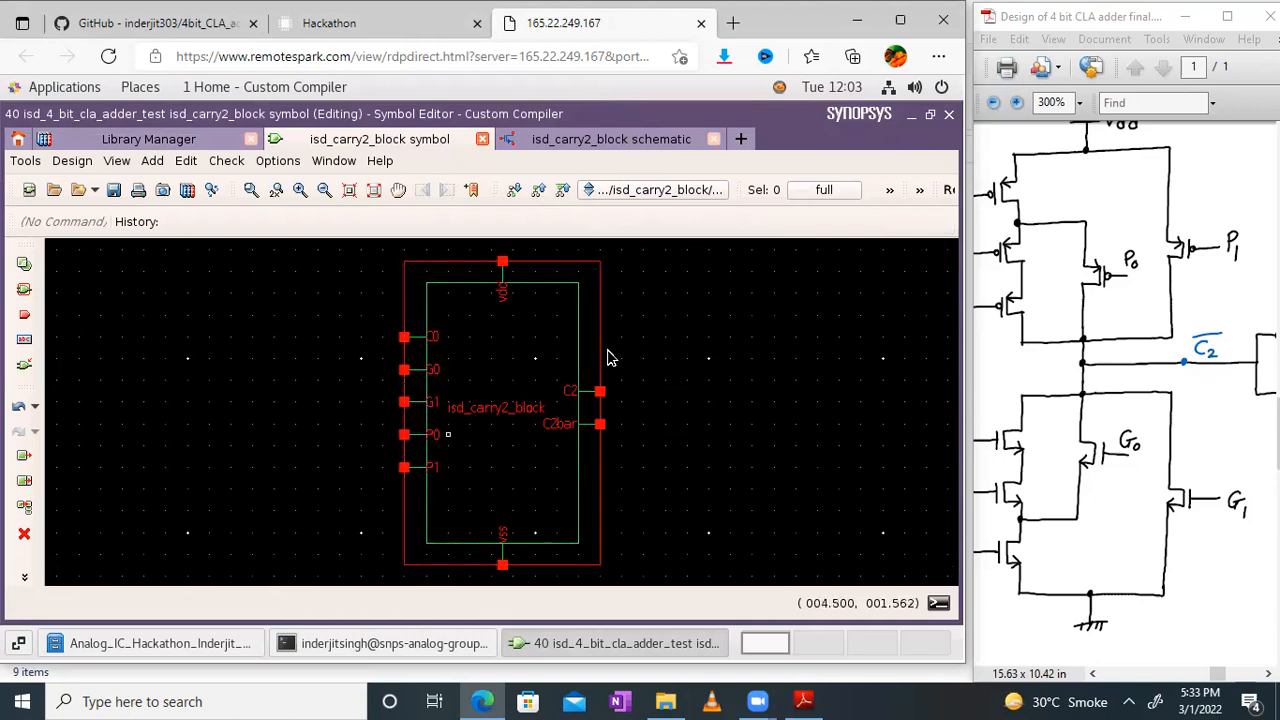
Step: Compare the pins of the isd_carry2_block symbol with its schematic and the inputs and outputs of the hand-drawn Carry 2 circuit
left_click(590, 143)
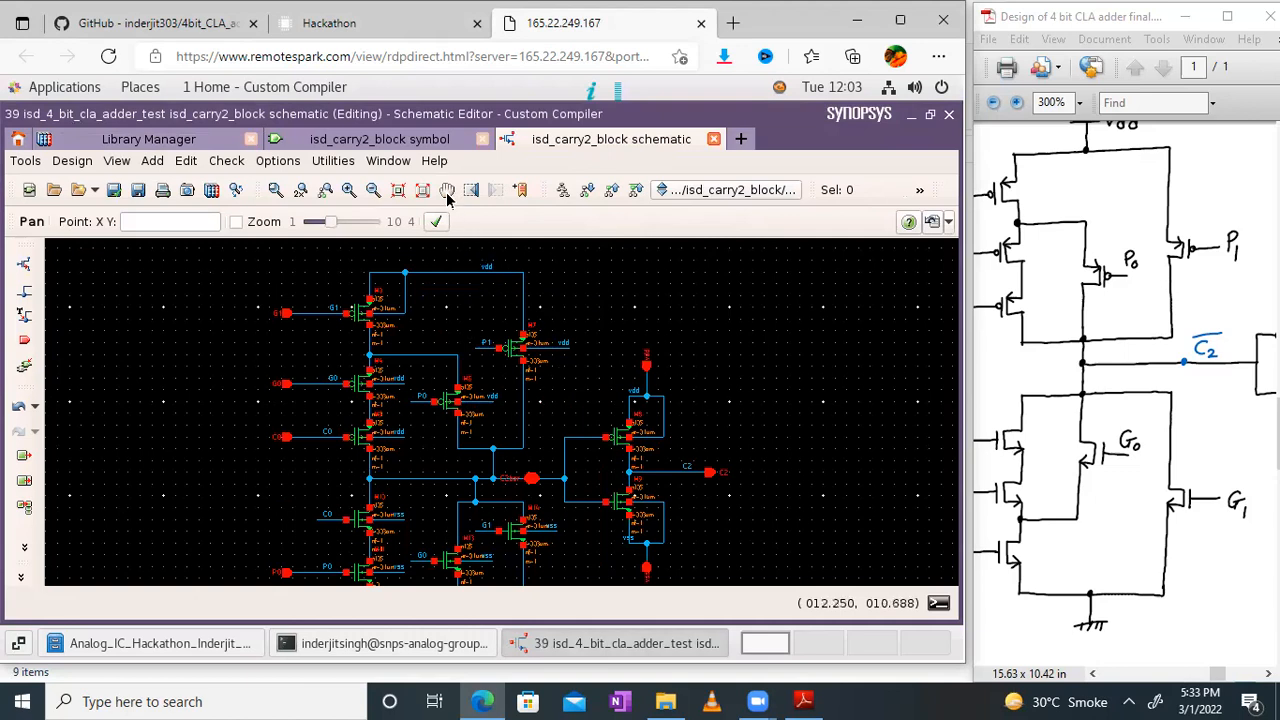
left_click_drag(800, 490, 862, 386)
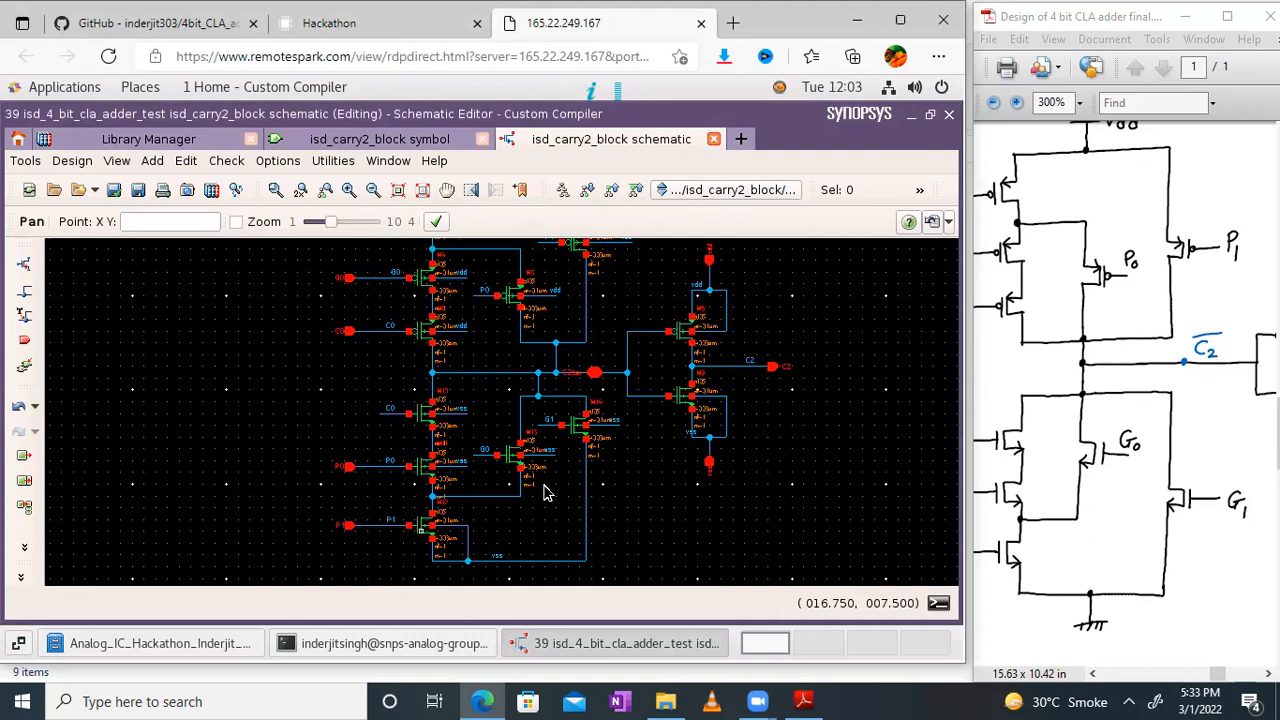
left_click(395, 139)
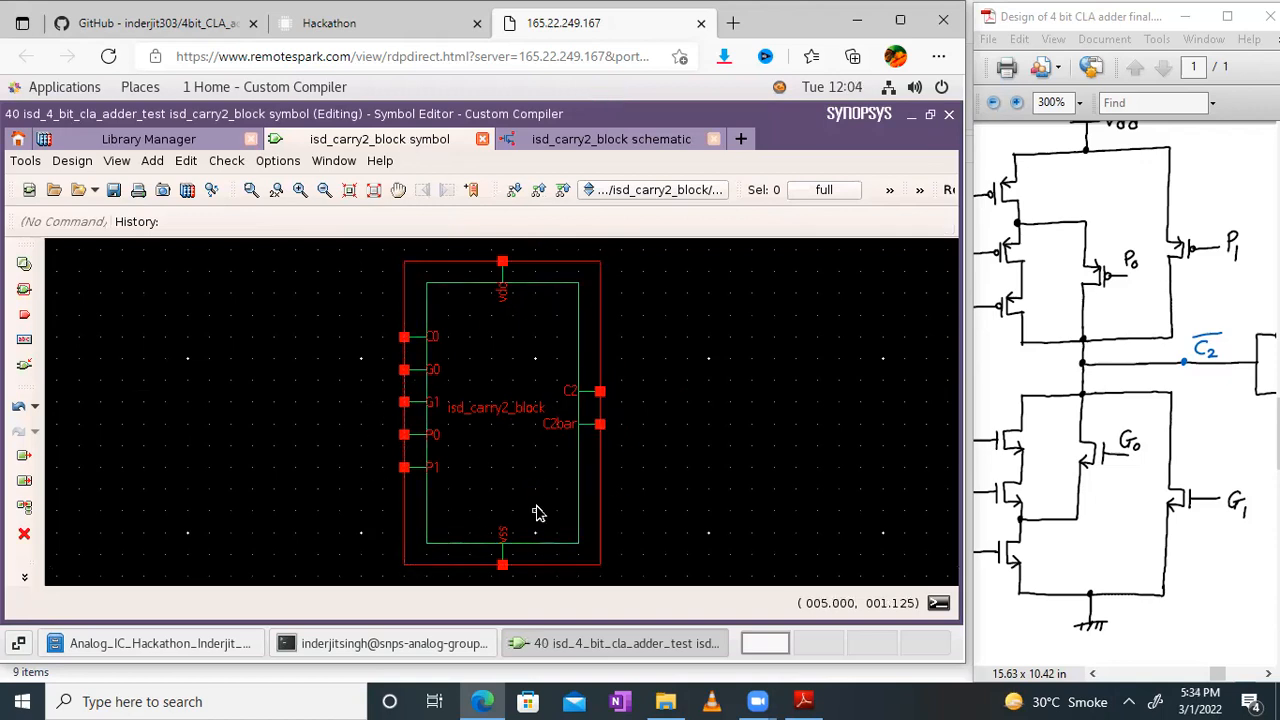
left_click_drag(1174, 375, 1253, 393)
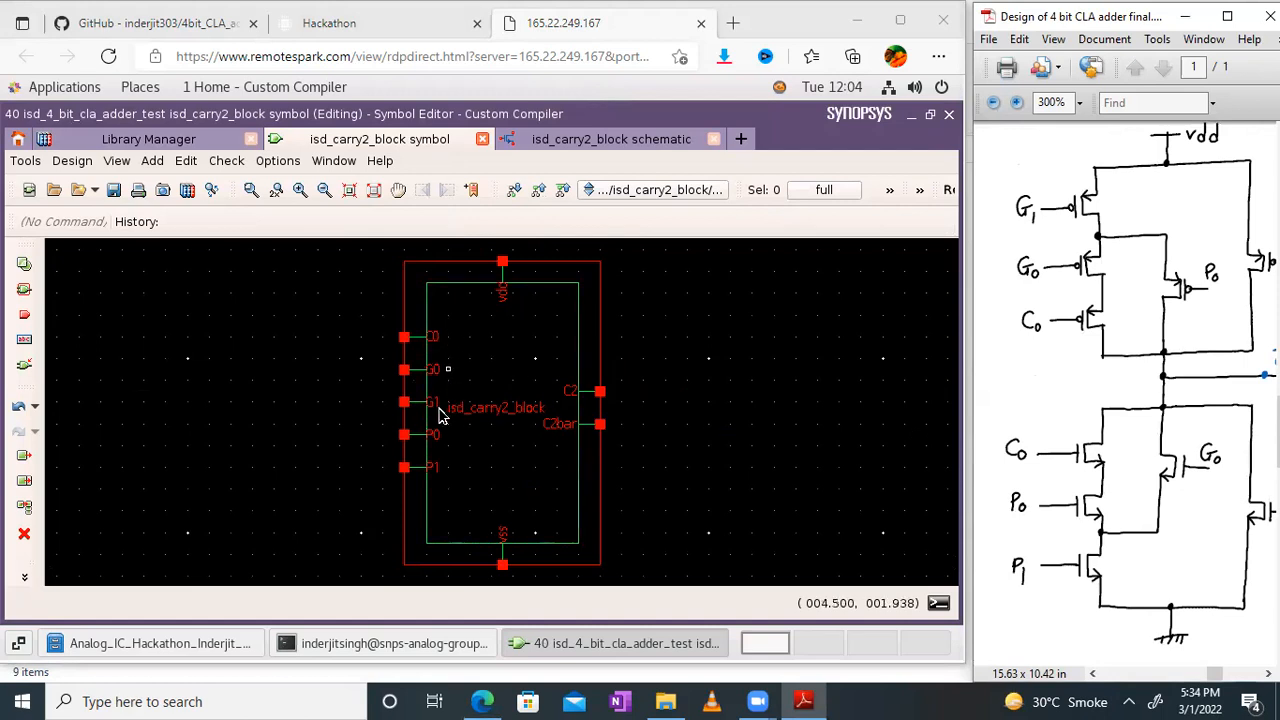
left_click_drag(1225, 393, 1030, 390)
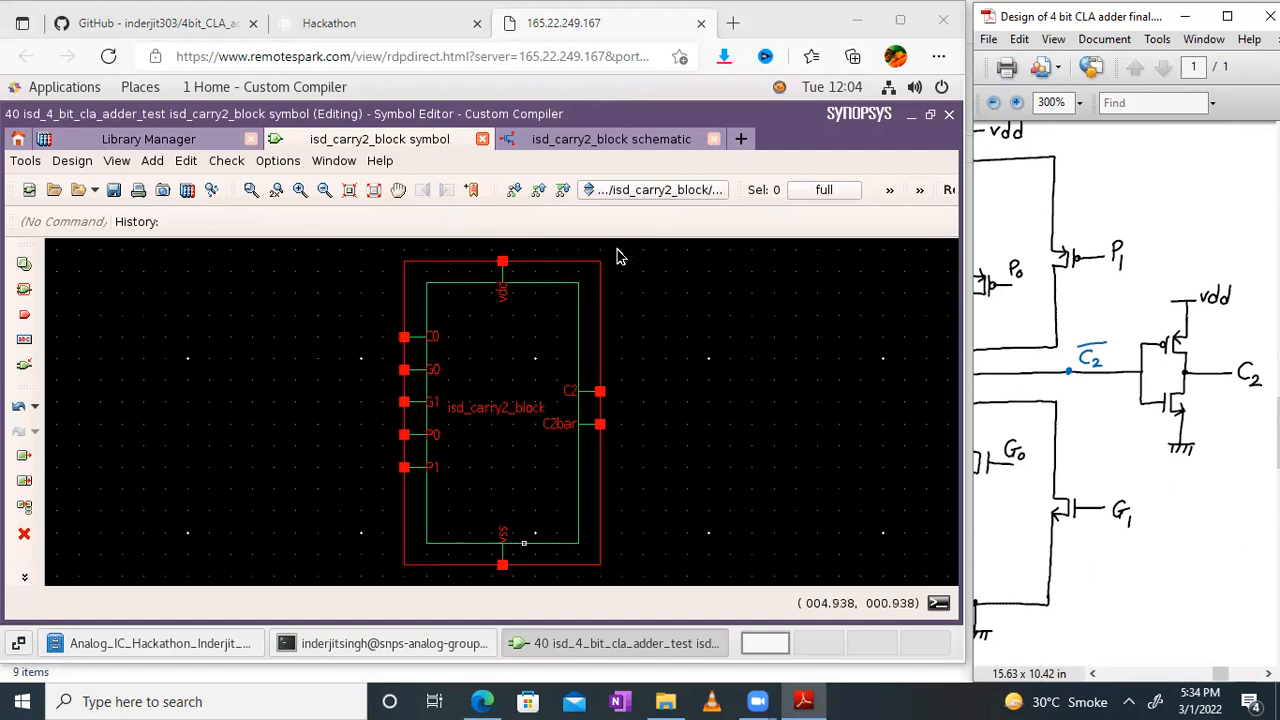
Step: Close the schematic and symbol views of isd_carry2_block
left_click(650, 139)
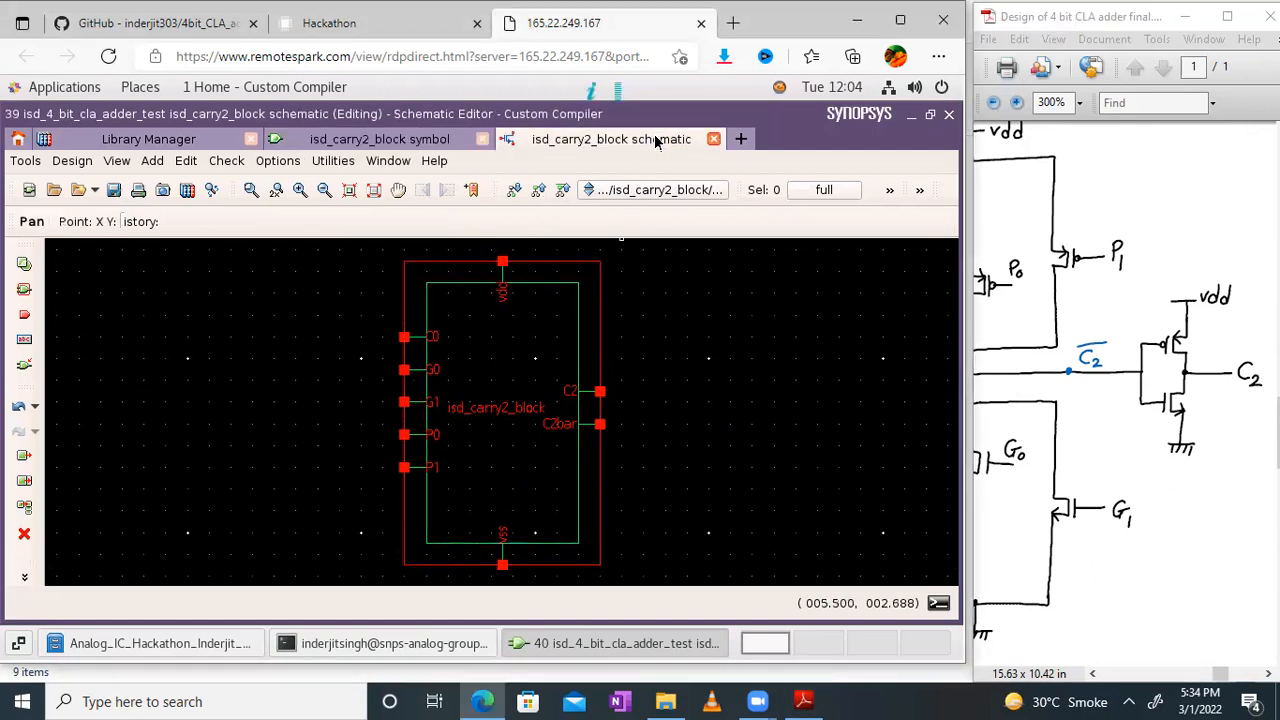
left_click(714, 139)
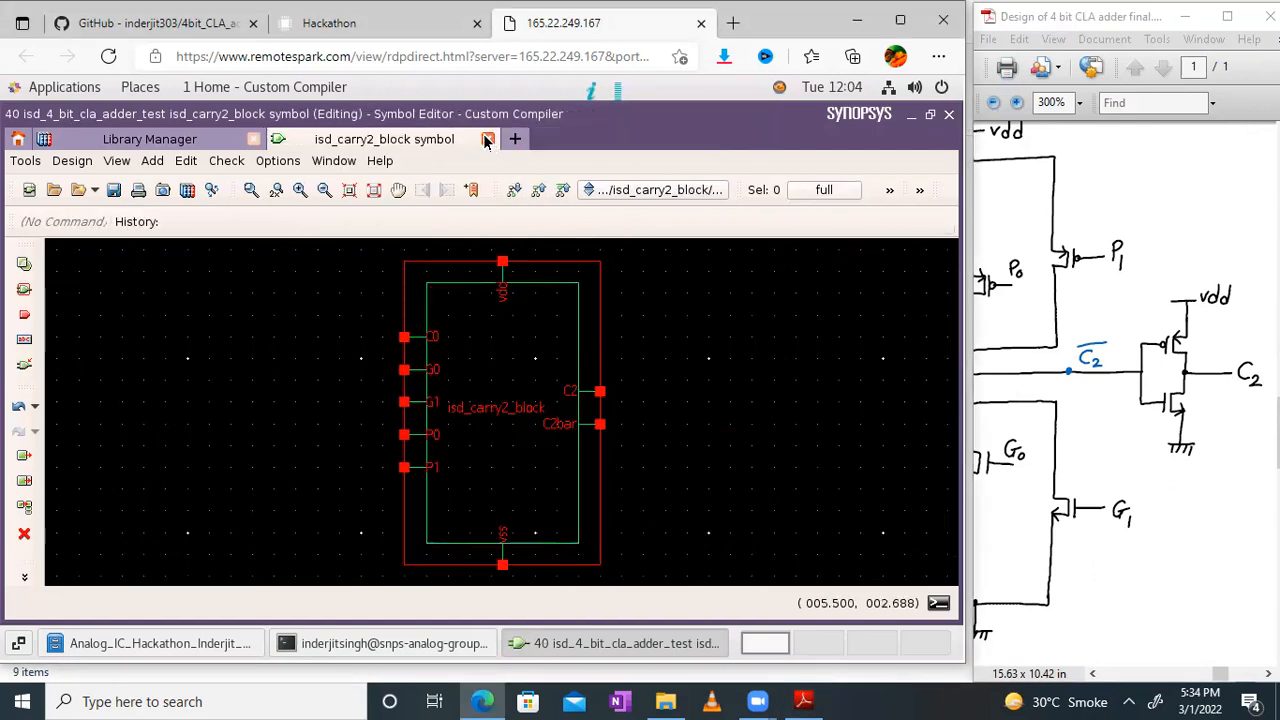
Step: Enlarge the design PDF to full window and read the equations of the Carry 3 circuit block
left_click_drag(1102, 314, 1268, 212)
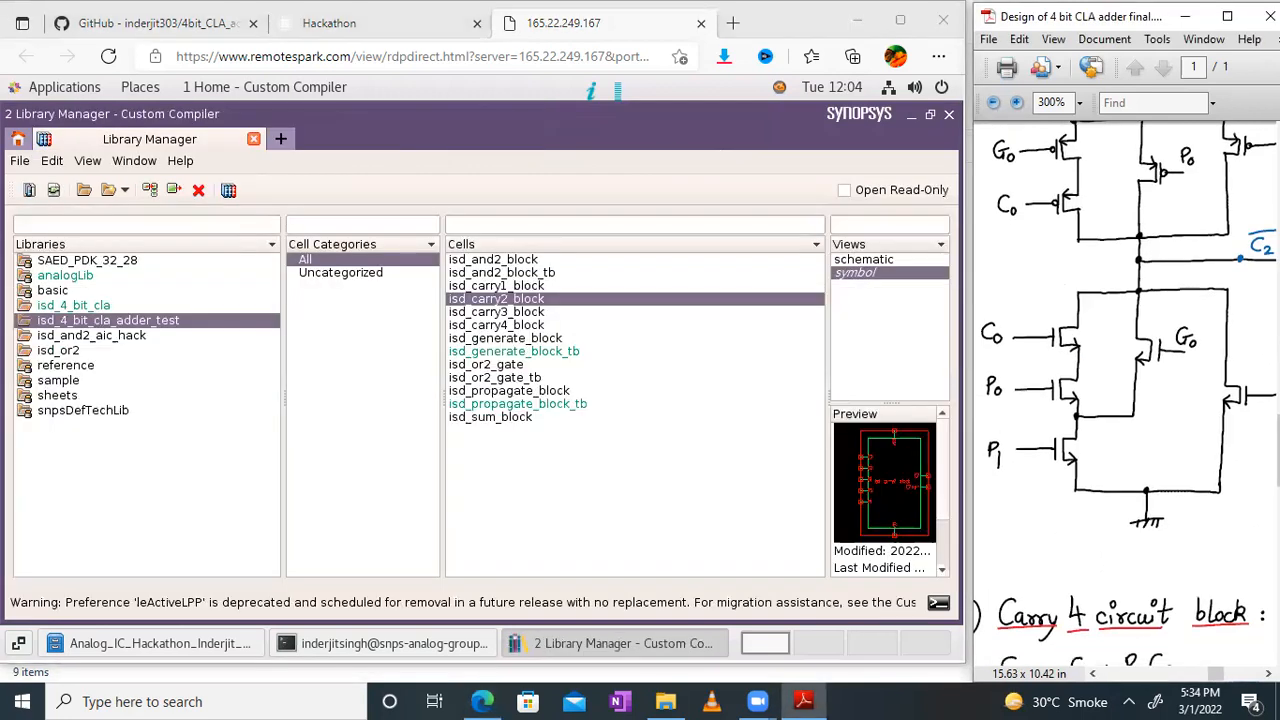
left_click(1227, 16)
left_click_drag(383, 322, 1253, 202)
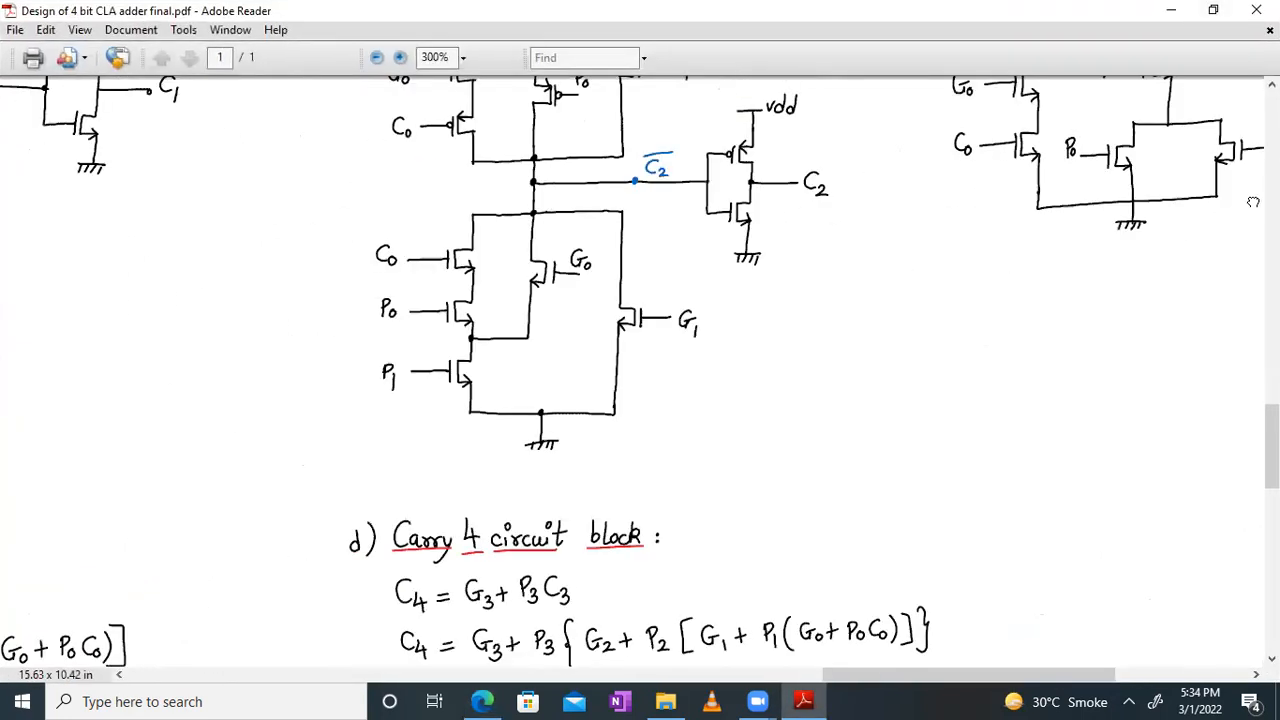
left_click_drag(632, 441, 683, 196)
left_click_drag(415, 299, 479, 241)
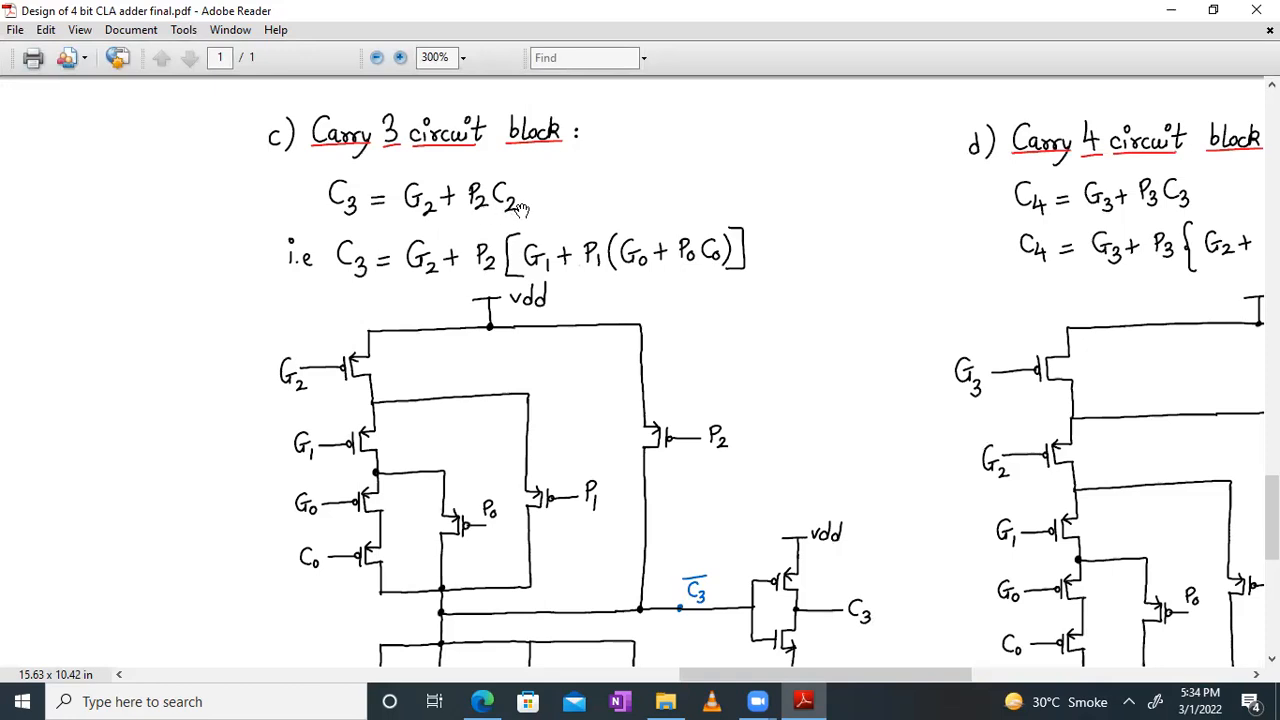
left_click_drag(856, 215, 883, 160)
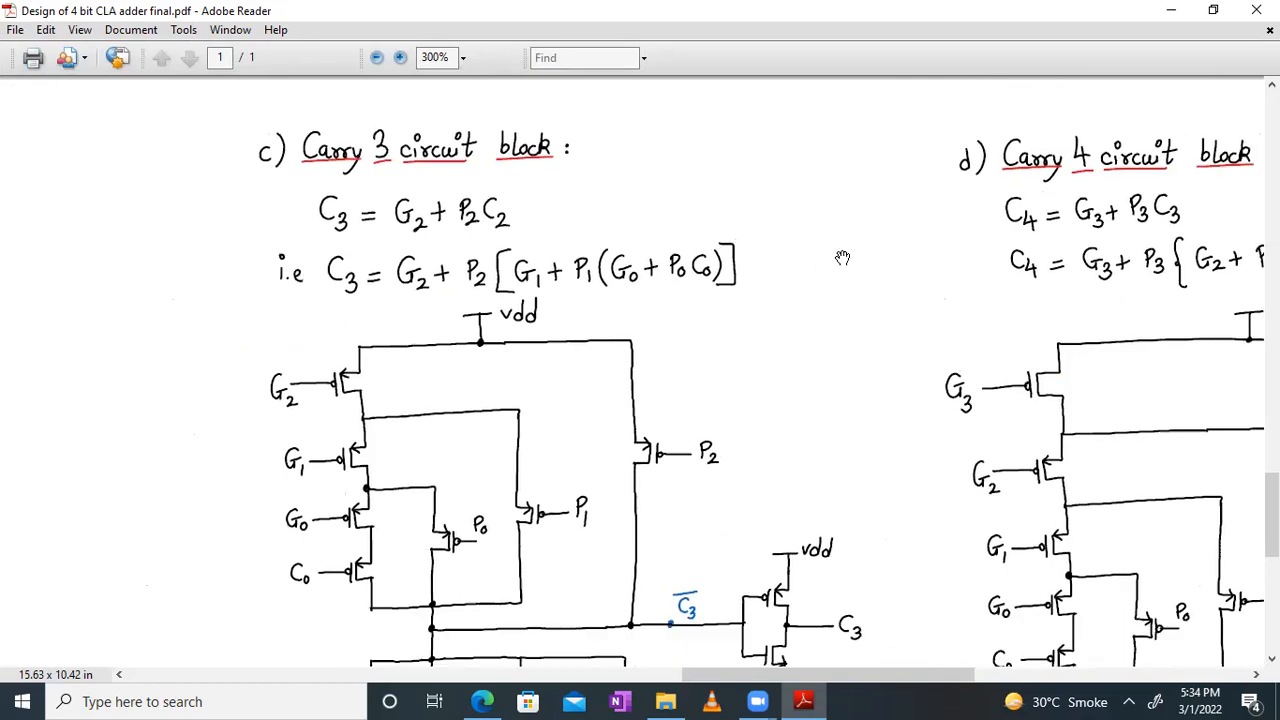
Step: Examine how the expanded C3 equation maps onto the transistors of the hand-drawn Carry 3 circuit
left_click_drag(524, 322, 474, 178)
mouse_move(297, 165)
left_mouse_down()
mouse_move(441, 187)
mouse_move(405, 245)
mouse_move(373, 260)
mouse_move(320, 56)
mouse_move(312, 185)
left_mouse_up()
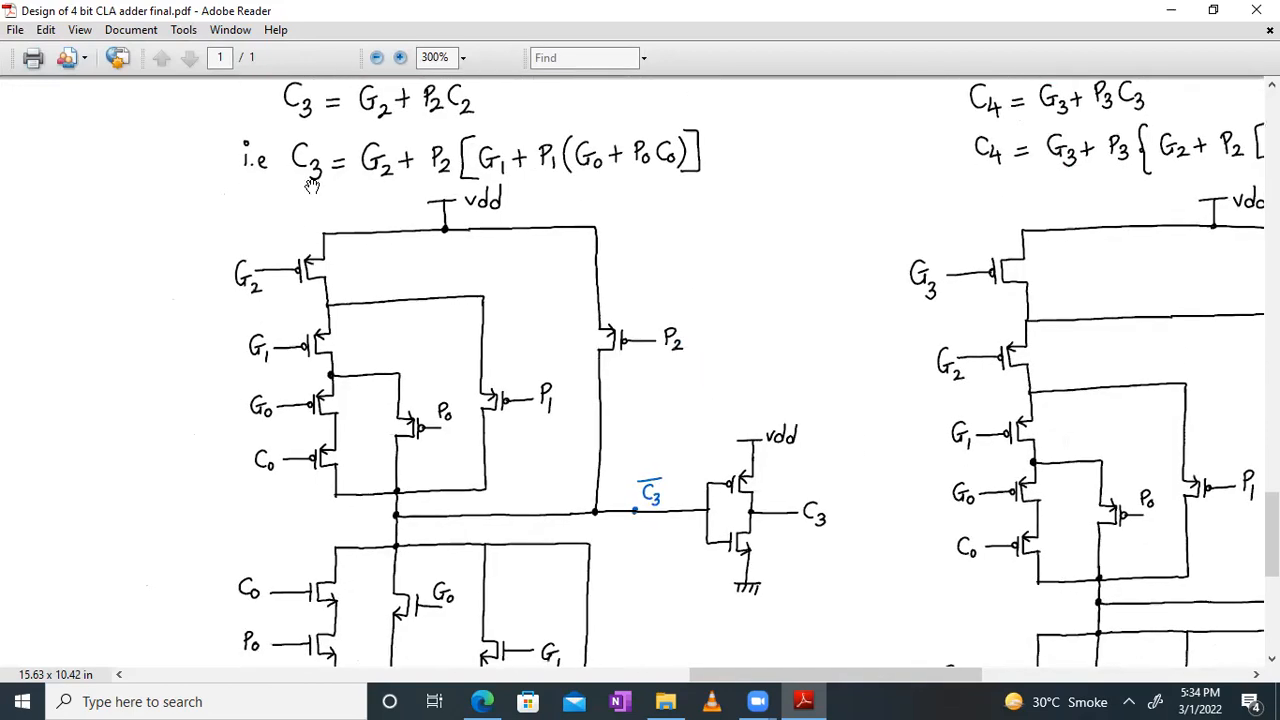
left_click_drag(500, 331, 790, 304)
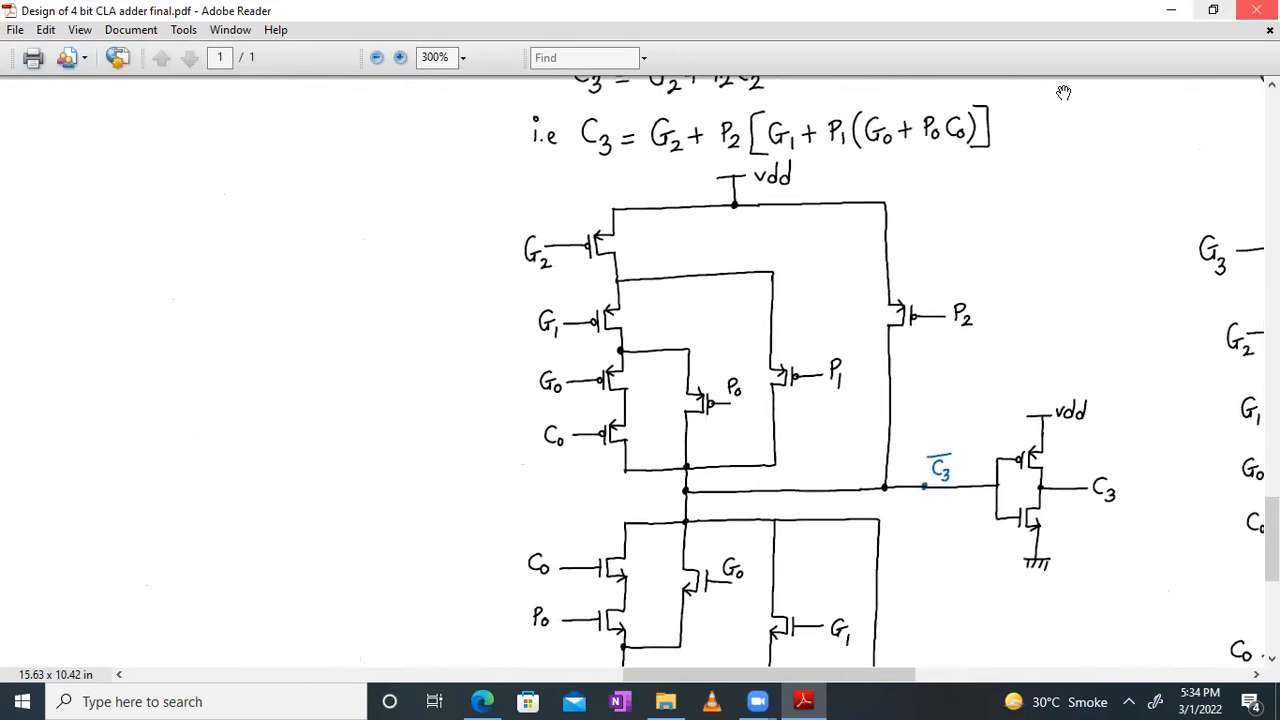
left_click(1213, 9)
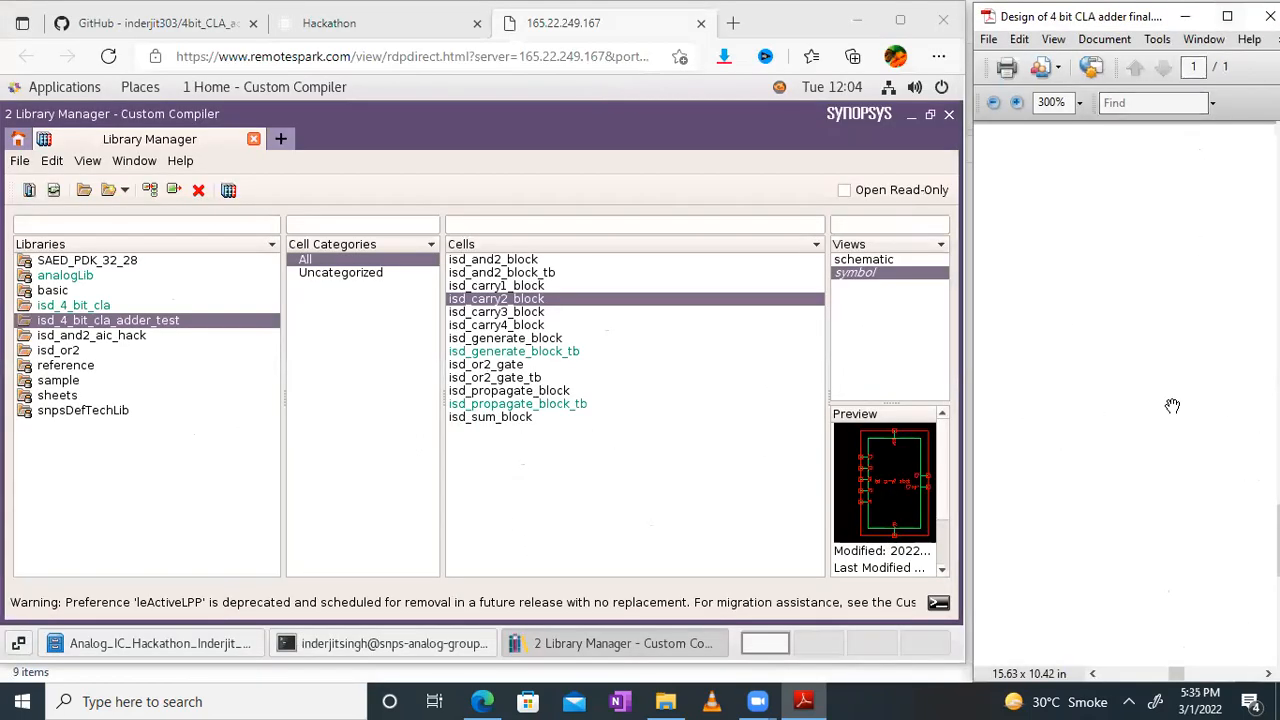
left_click(1227, 16)
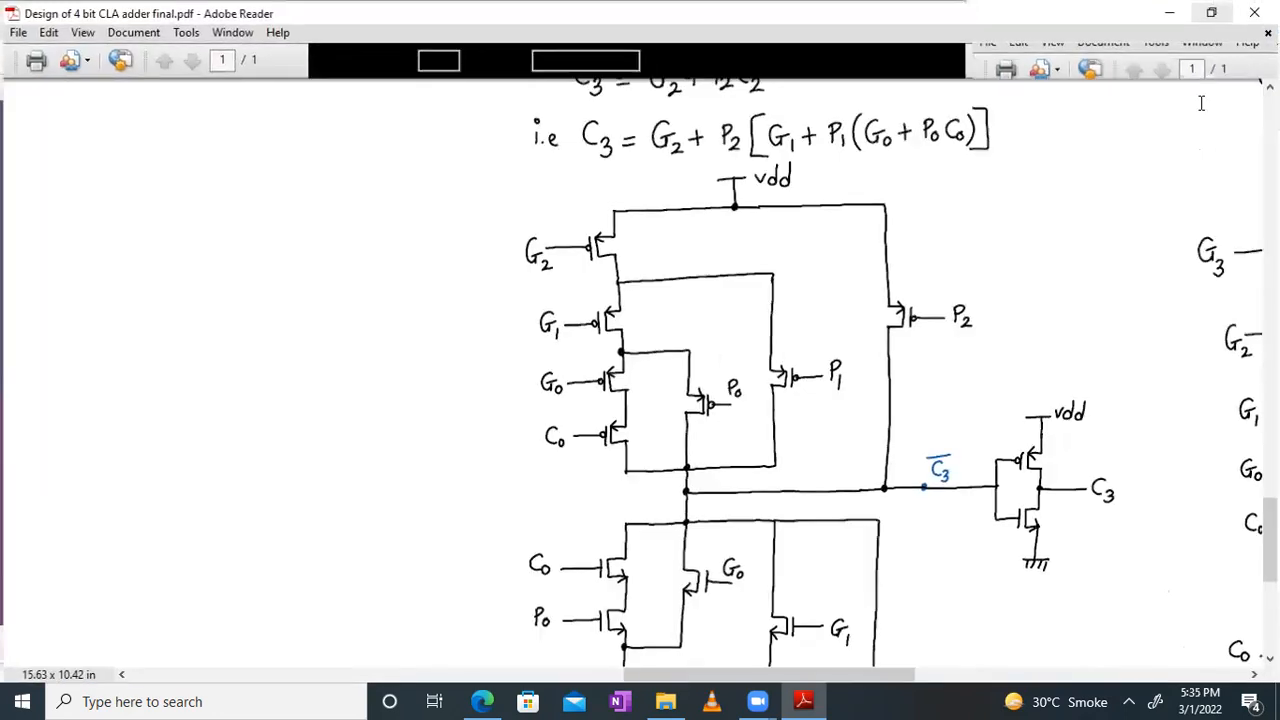
left_click_drag(573, 318, 486, 322)
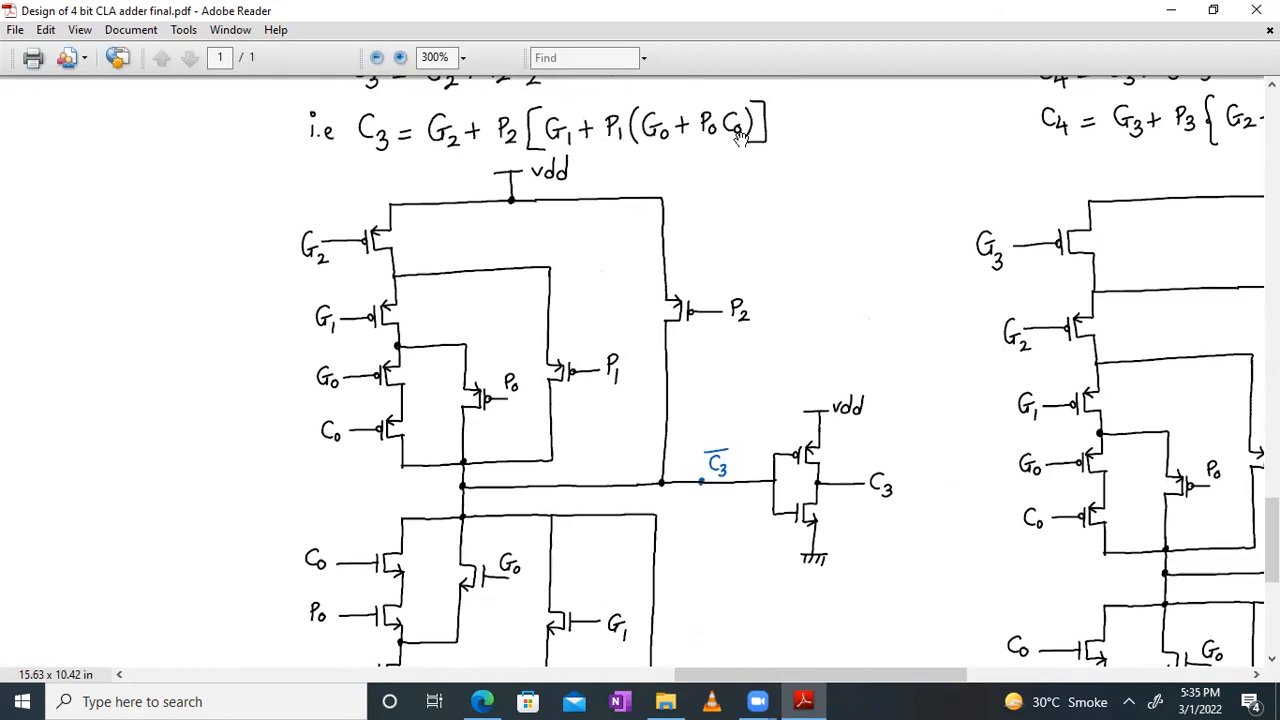
left_click_drag(346, 217, 376, 110)
left_click_drag(735, 400, 738, 483)
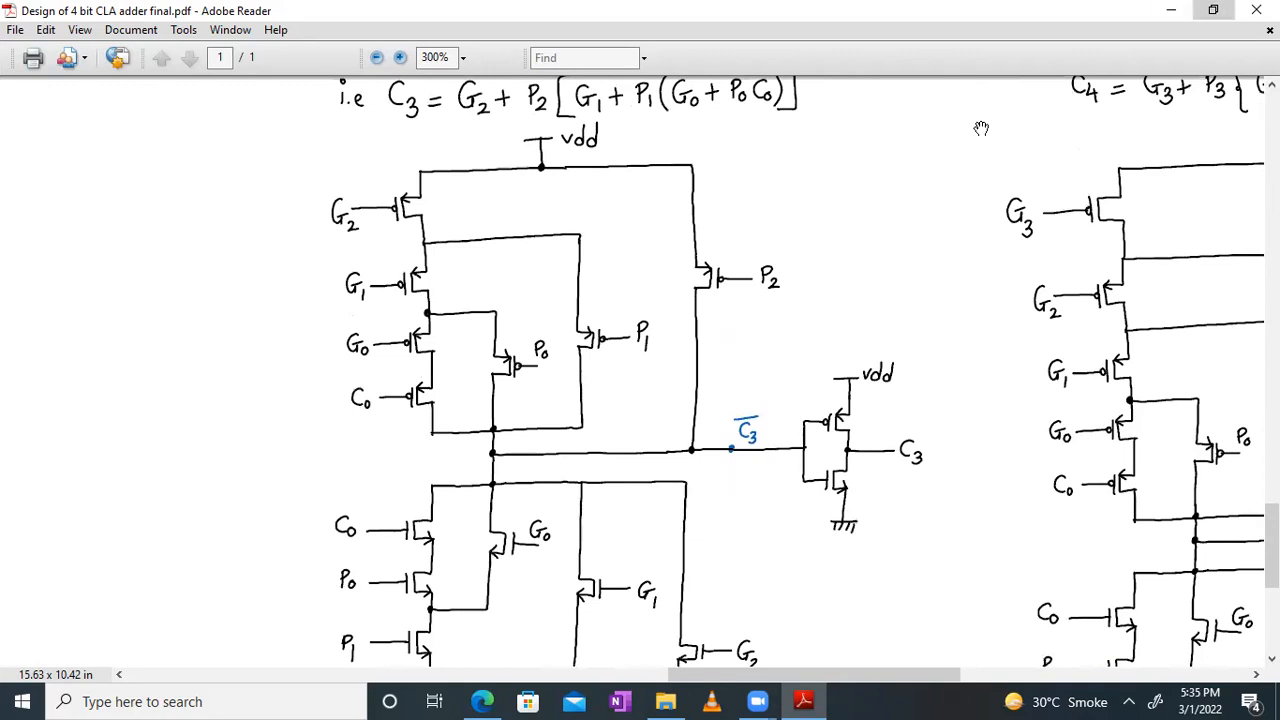
Step: Restore the PDF to its smaller window, open the schematic view of isd_carry3_block and show it in full-screen mode
left_click(1213, 10)
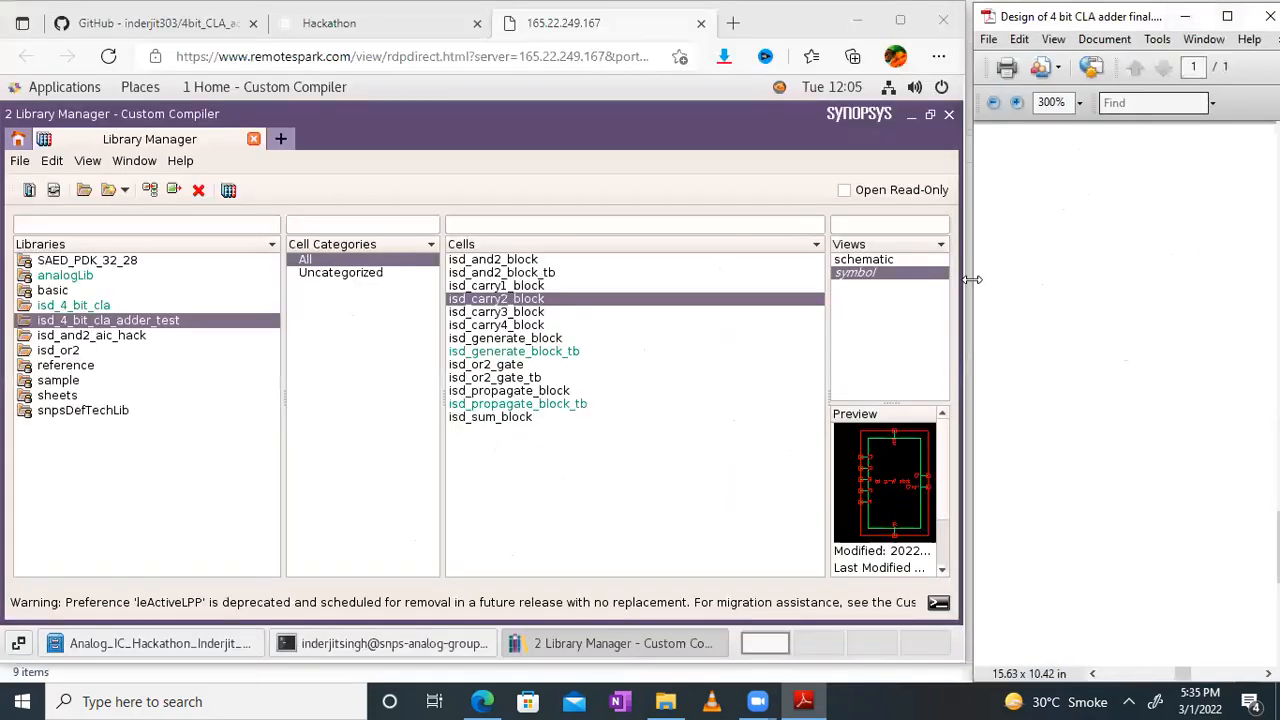
left_click(521, 312)
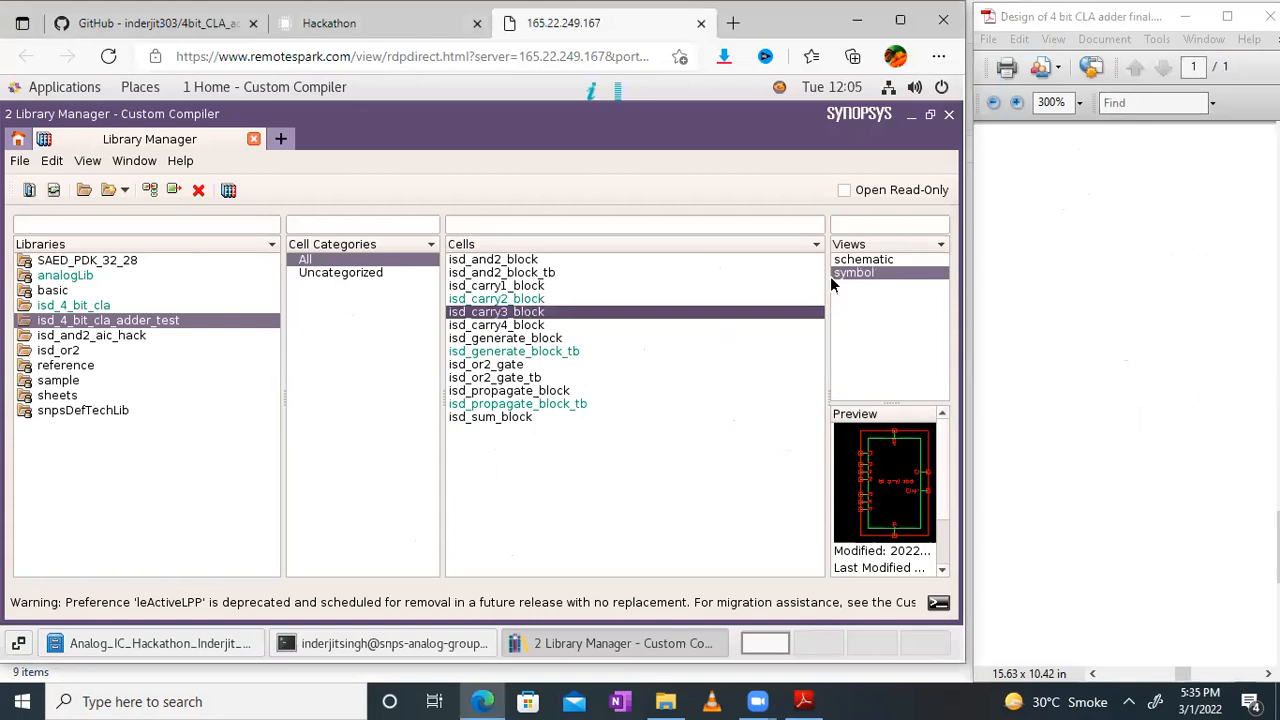
double_click(874, 261)
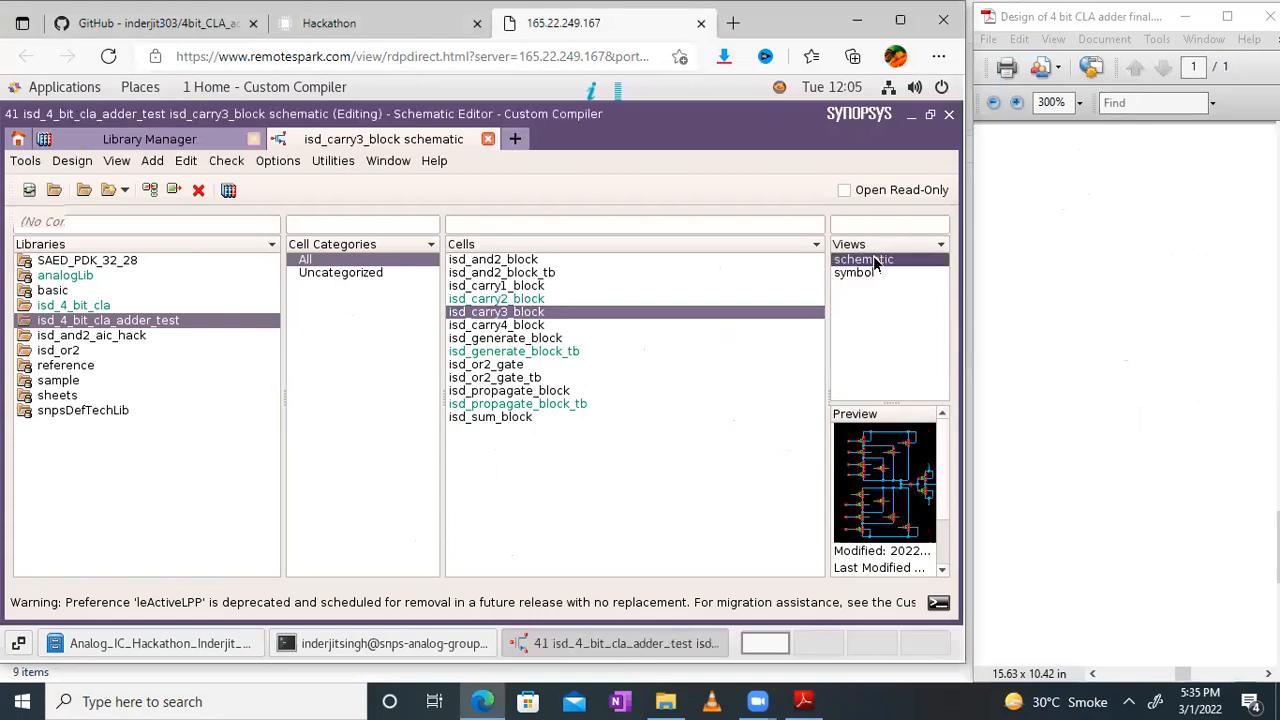
left_click(428, 15)
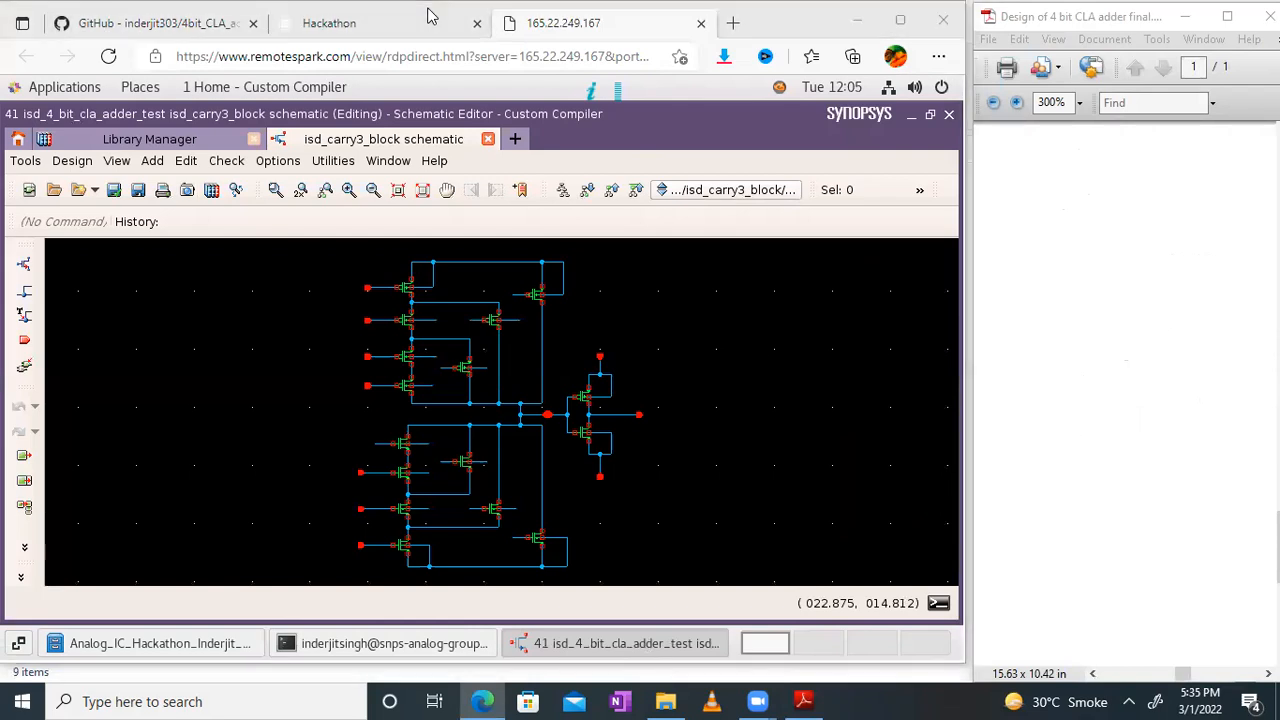
left_click(386, 162)
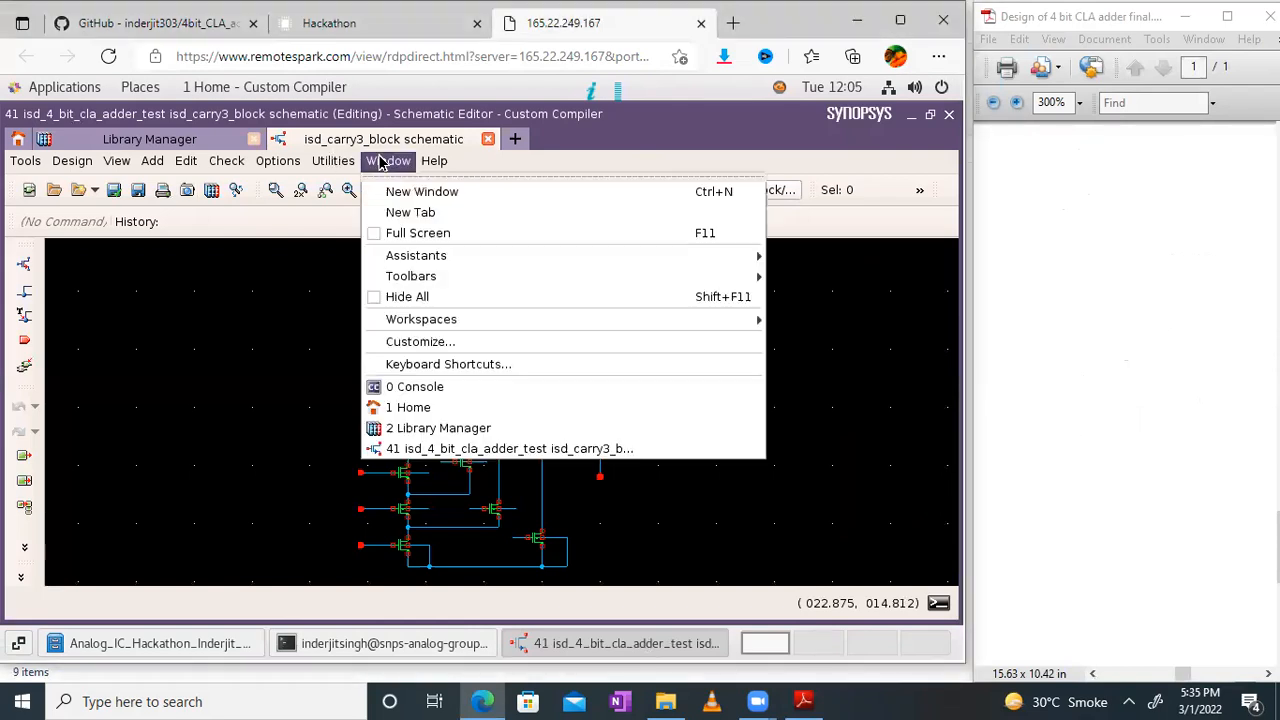
left_click(418, 233)
Step: Bring the upper PMOS network of the Carry 3 block into close view in both the PDF and the schematic
left_click(1021, 303)
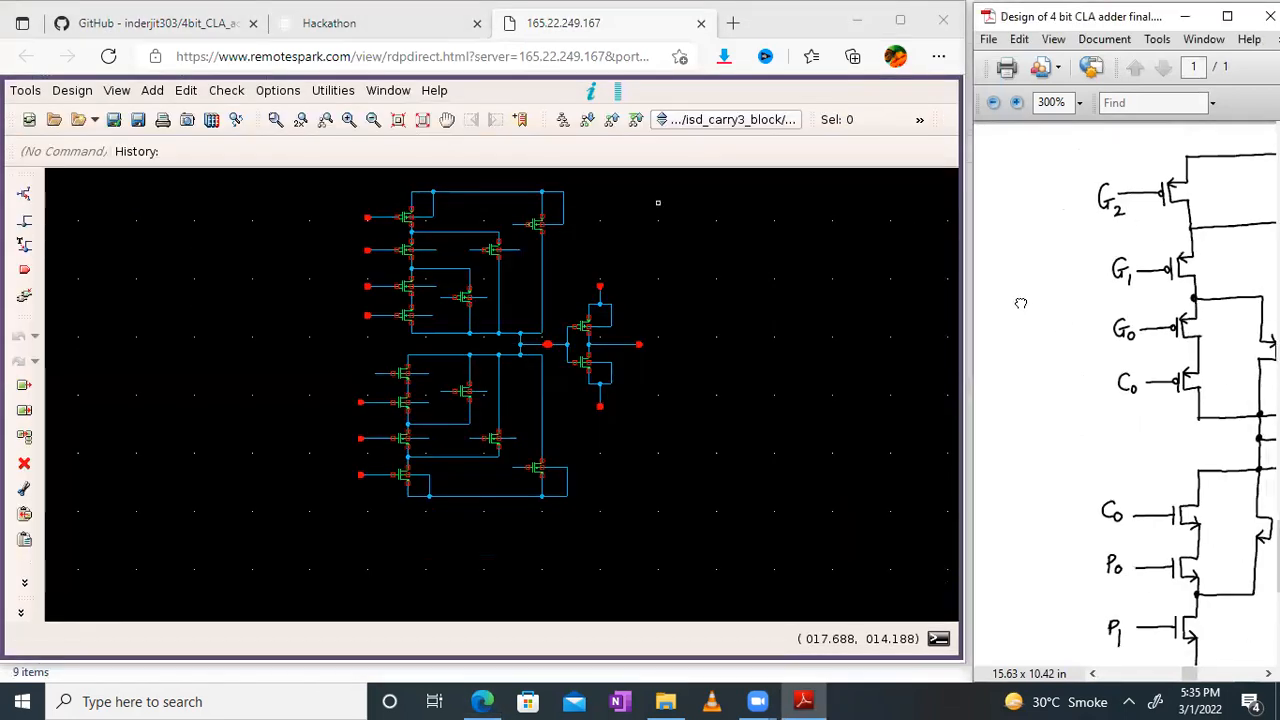
left_click_drag(1021, 303, 970, 302)
left_click_drag(1257, 287, 1138, 349)
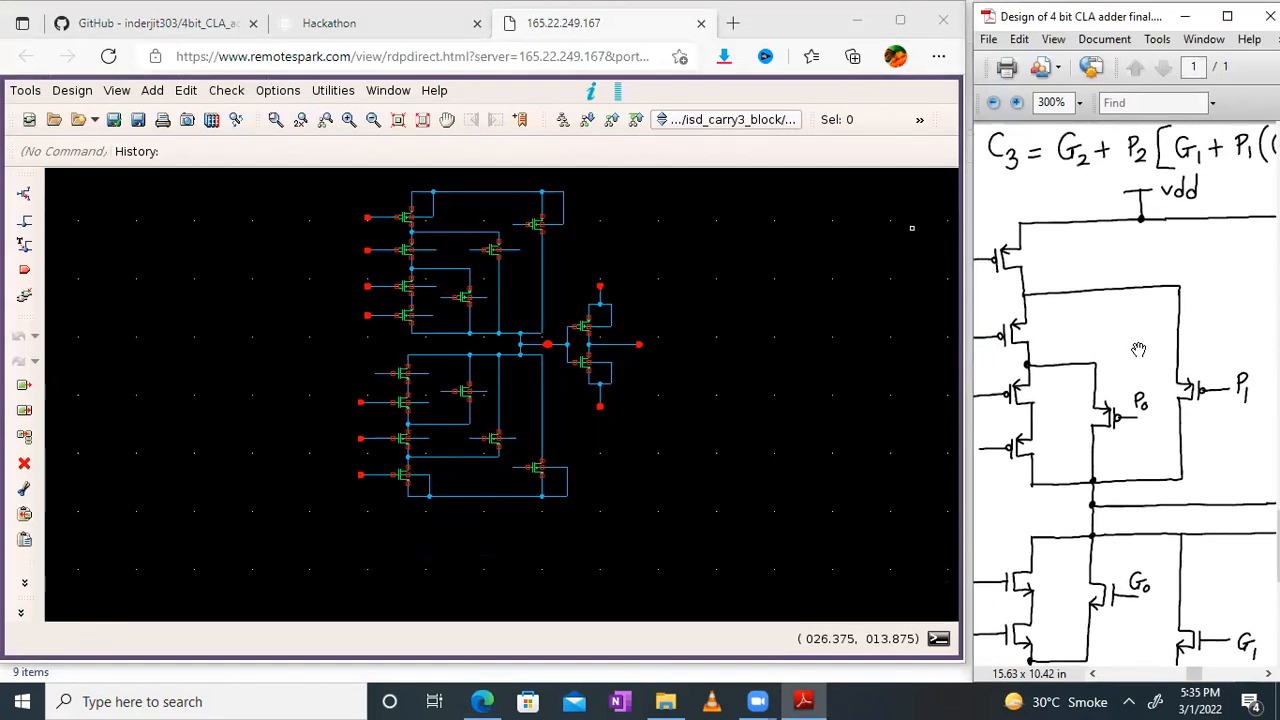
left_click(423, 120)
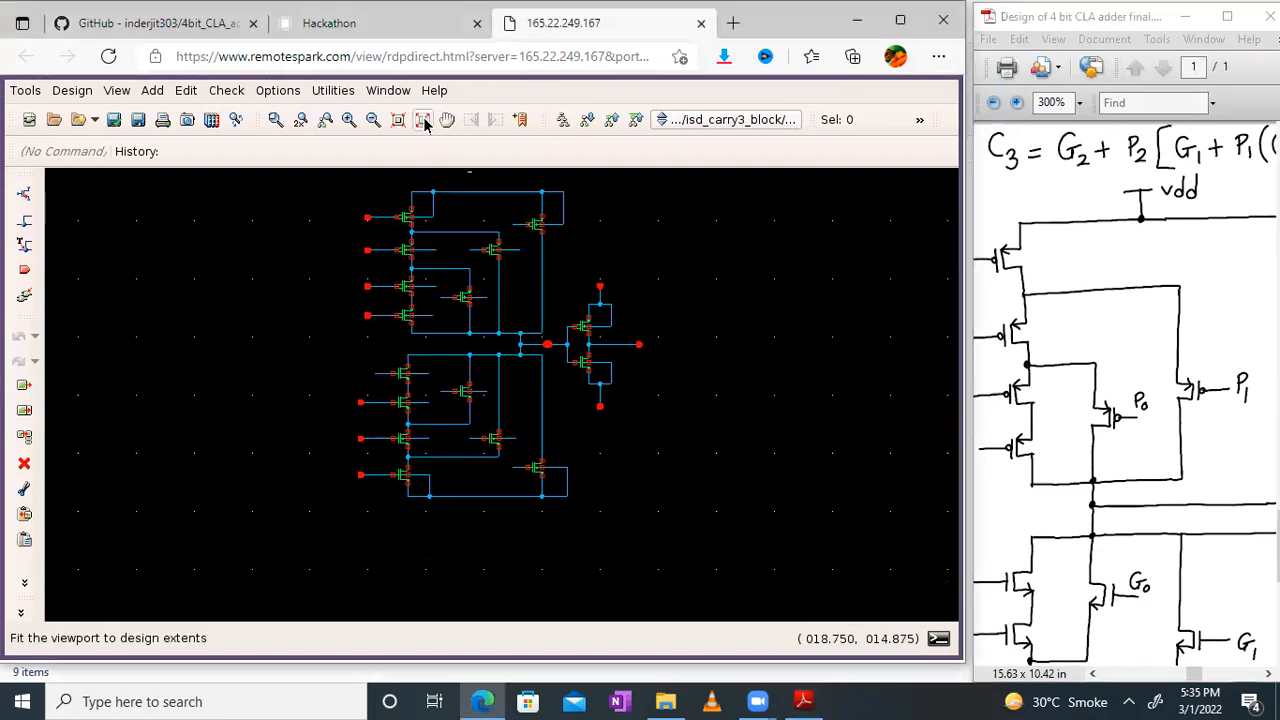
left_click(344, 123)
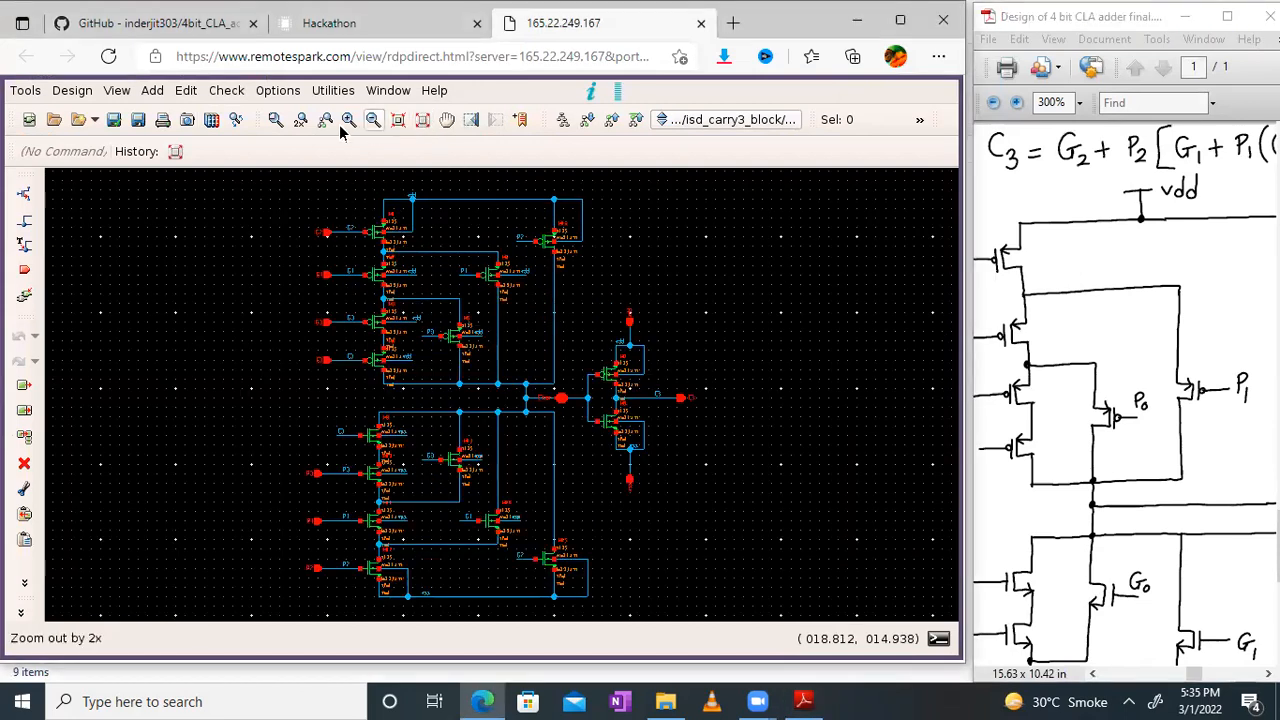
left_click(447, 119)
left_click_drag(706, 422, 738, 470)
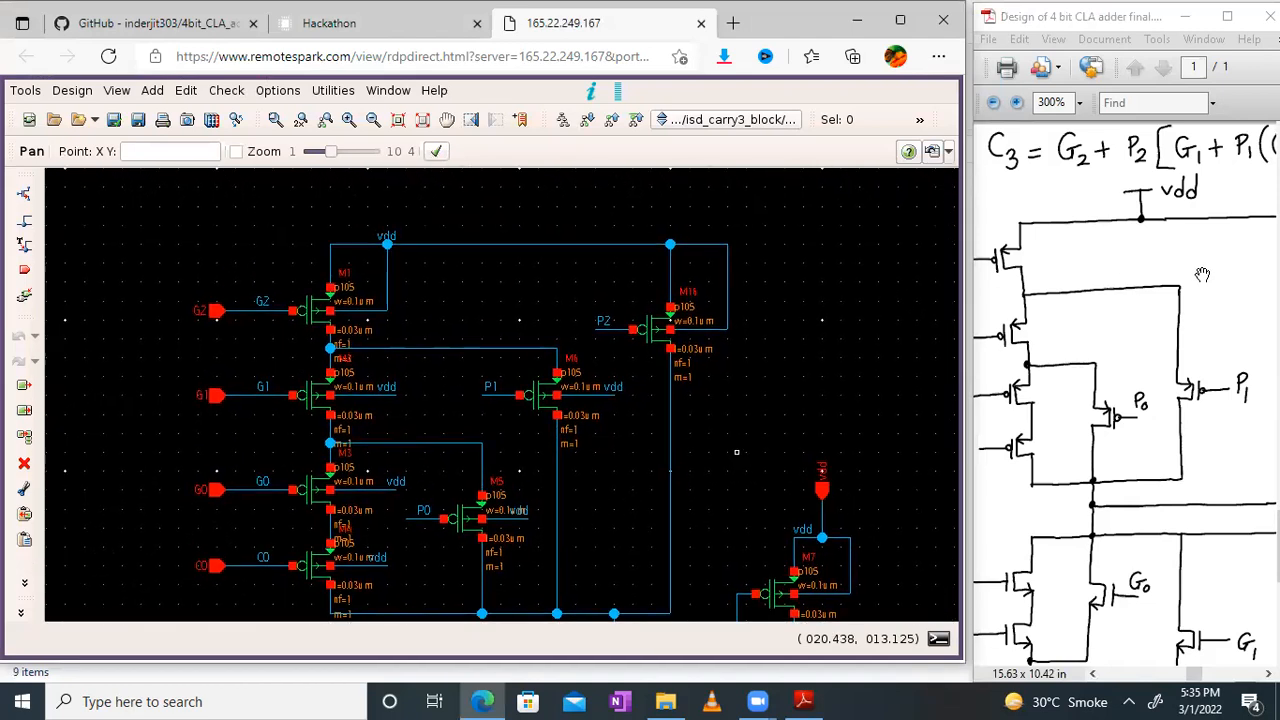
Step: Compare the G2, G1, G0, C0, P0, P1 and P2 pull-up transistors in the hand-drawn Carry 3 circuit with the schematic
left_click_drag(1203, 274, 1217, 267)
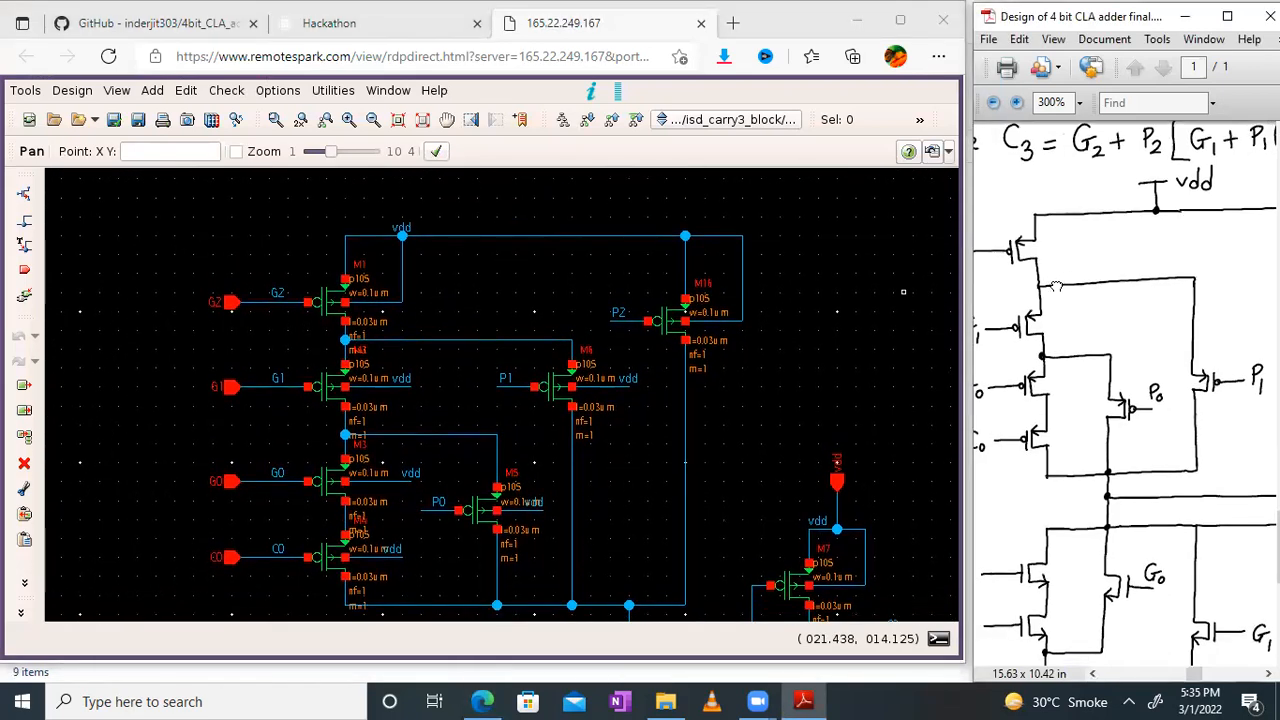
left_click_drag(1056, 284, 1125, 280)
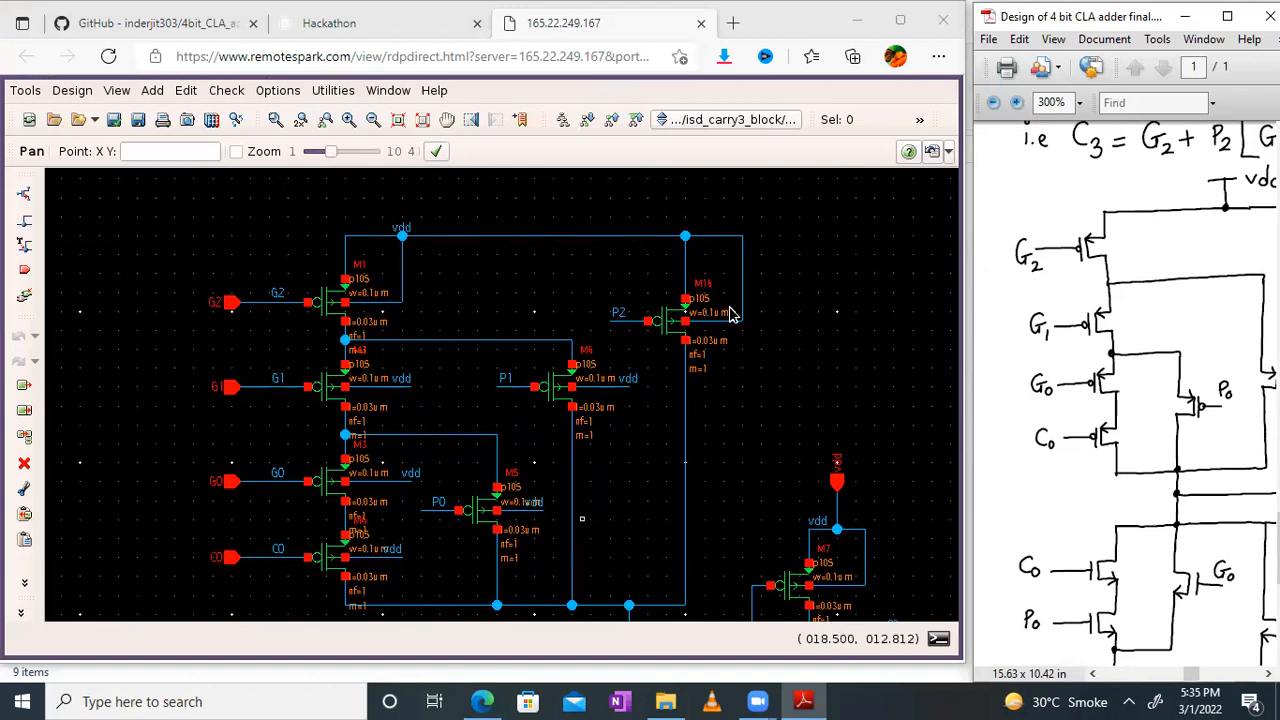
left_click_drag(1202, 348, 1143, 348)
left_click_drag(1146, 395, 1046, 407)
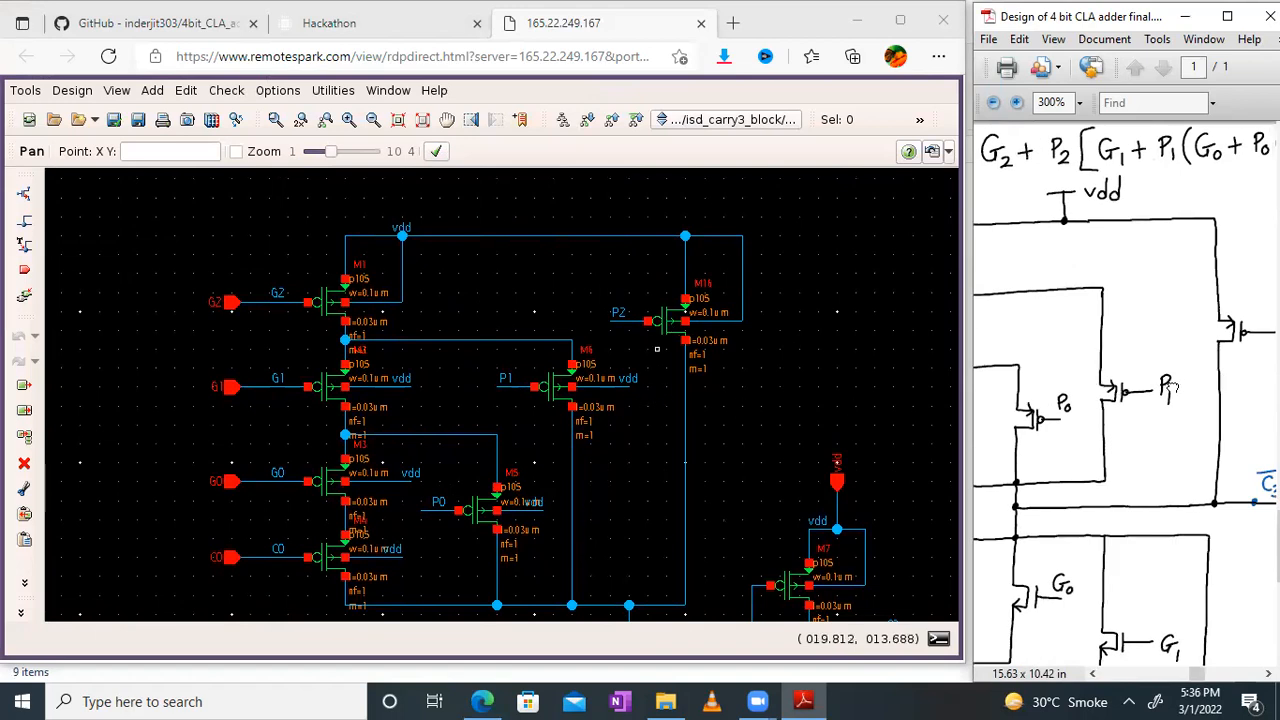
left_click_drag(1165, 387, 998, 412)
scroll(998, 412, "down", 10)
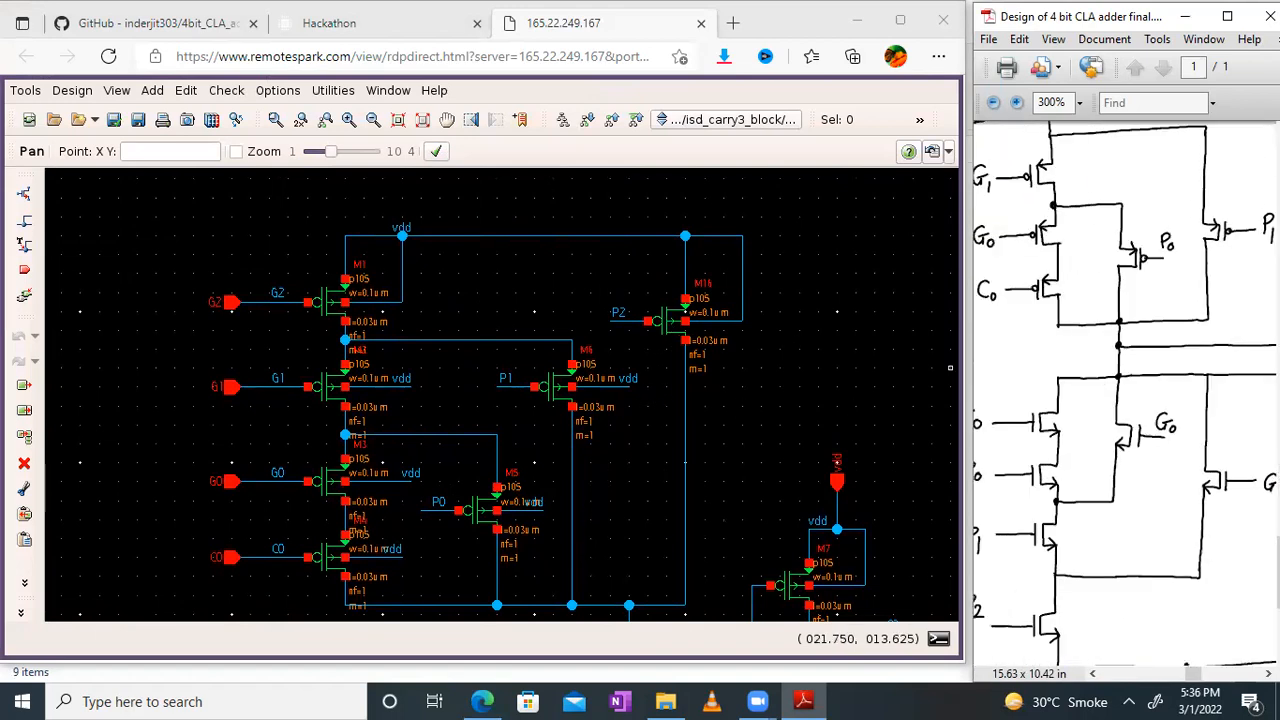
Step: Compare the C0, P0, P1, P2, G0, G1 and G2 pull-down transistors of the Carry 3 schematic with the hand-drawn circuit
left_click(761, 482)
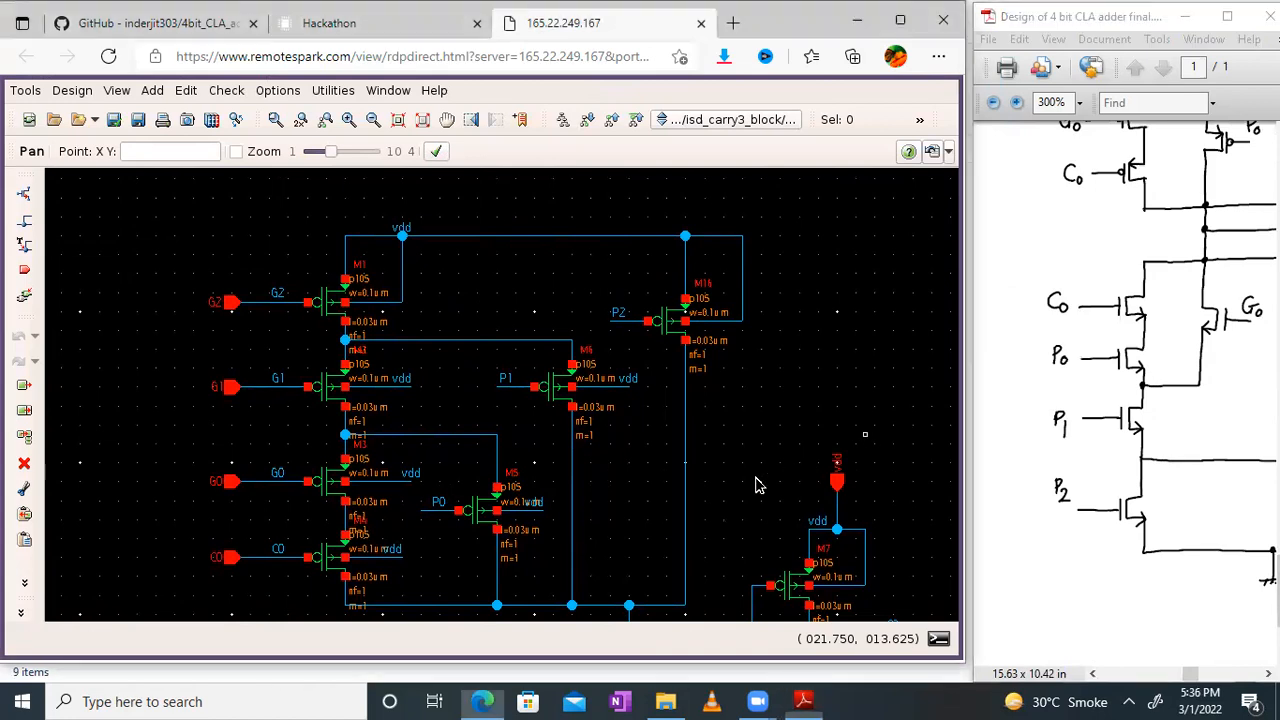
scroll(766, 288, "down", 5)
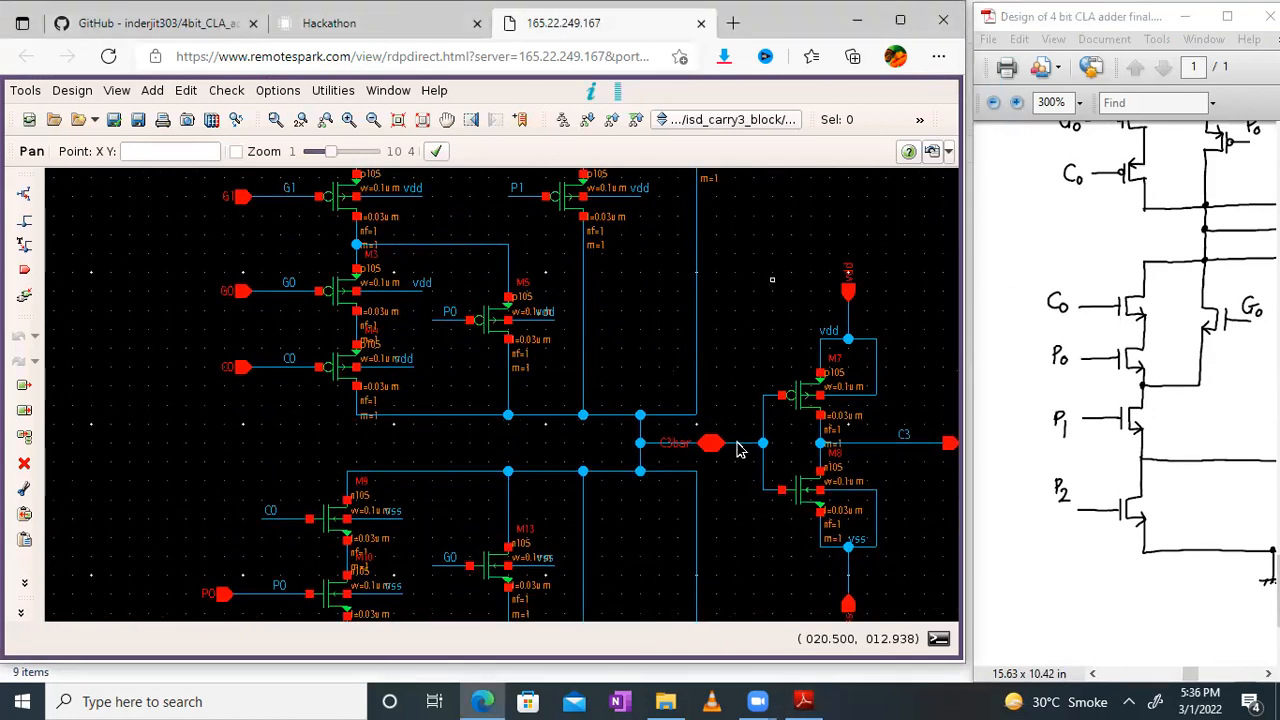
left_click(725, 522)
scroll(728, 291, "down", 6)
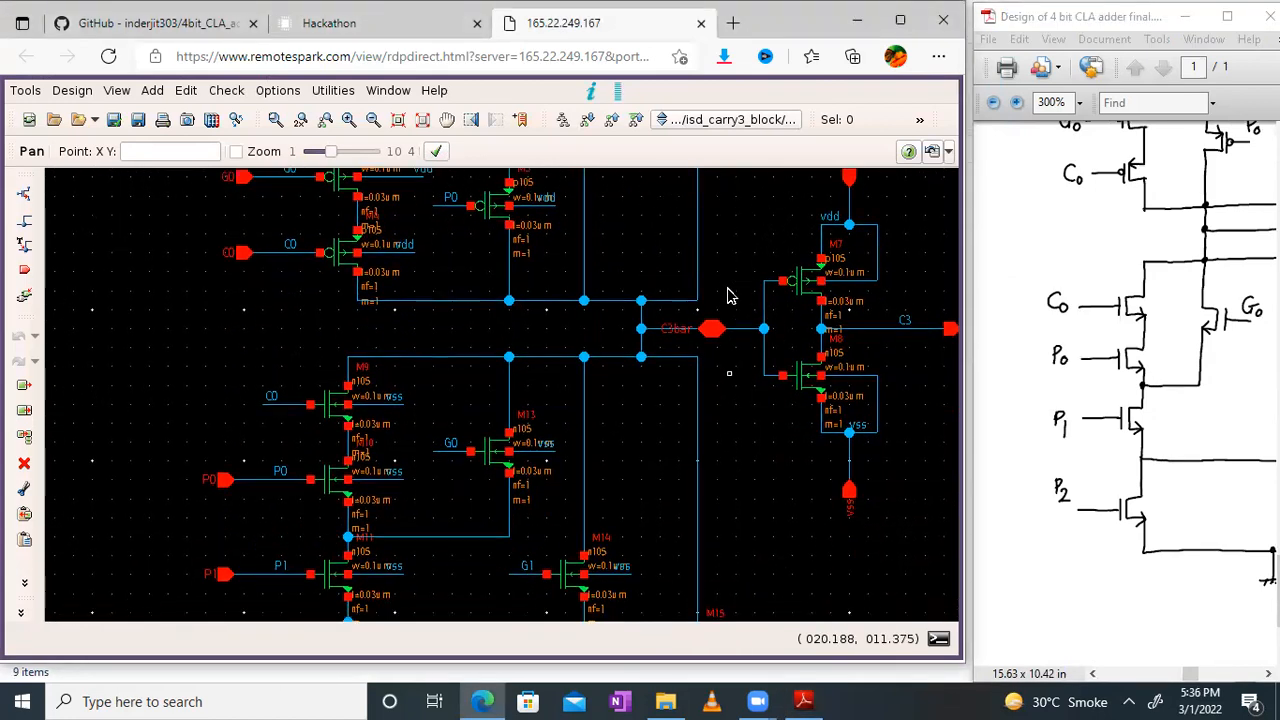
scroll(737, 451, "down", 1)
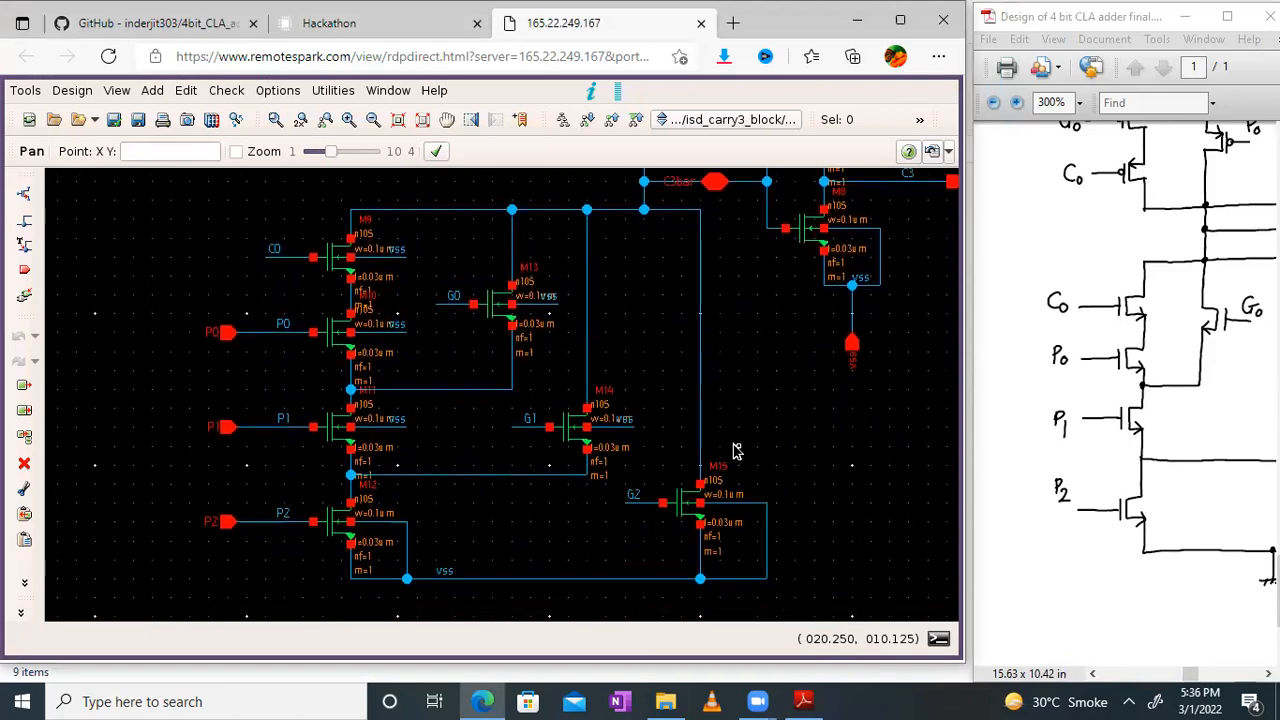
left_click_drag(1106, 404, 1066, 404)
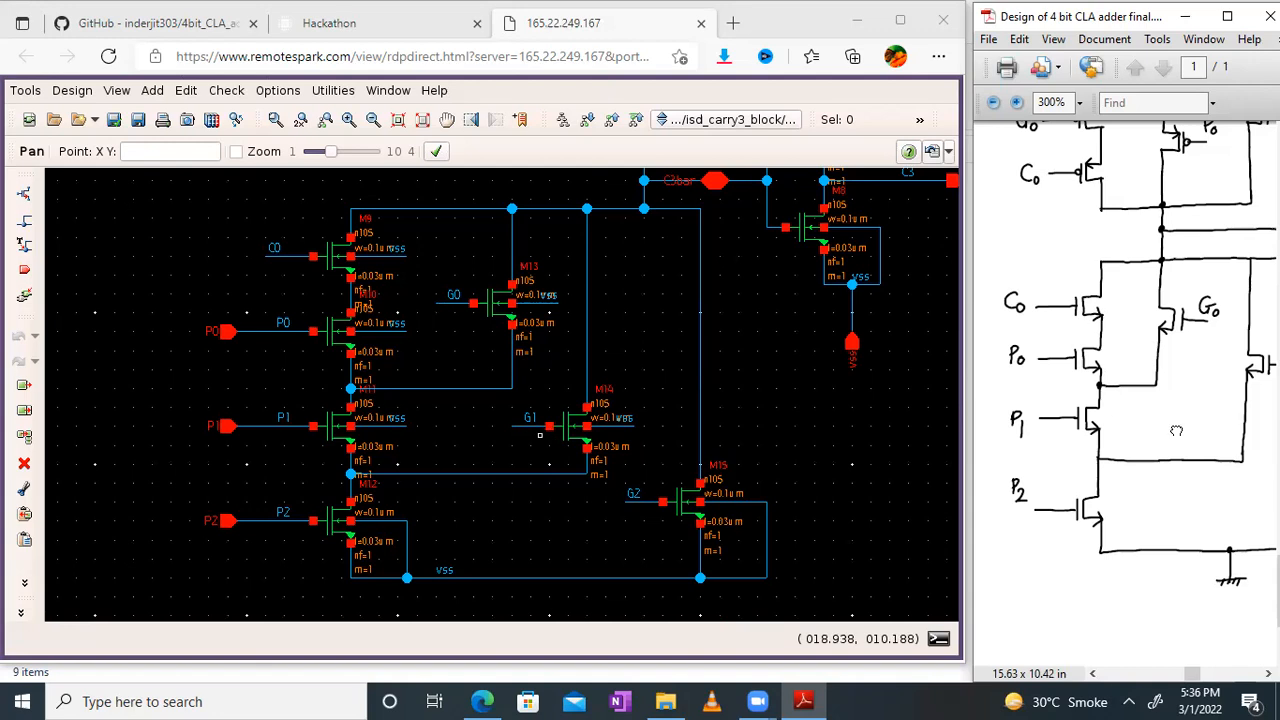
Step: Compare the output inverter between C3bar and C3 in the hand-drawn Carry 3 circuit with the schematic
left_click_drag(1176, 427, 1041, 441)
mouse_move(1255, 434)
left_mouse_down()
mouse_move(1163, 453)
mouse_move(1199, 461)
mouse_move(1129, 584)
mouse_move(1042, 587)
left_mouse_up()
left_click_drag(1153, 455, 1149, 465)
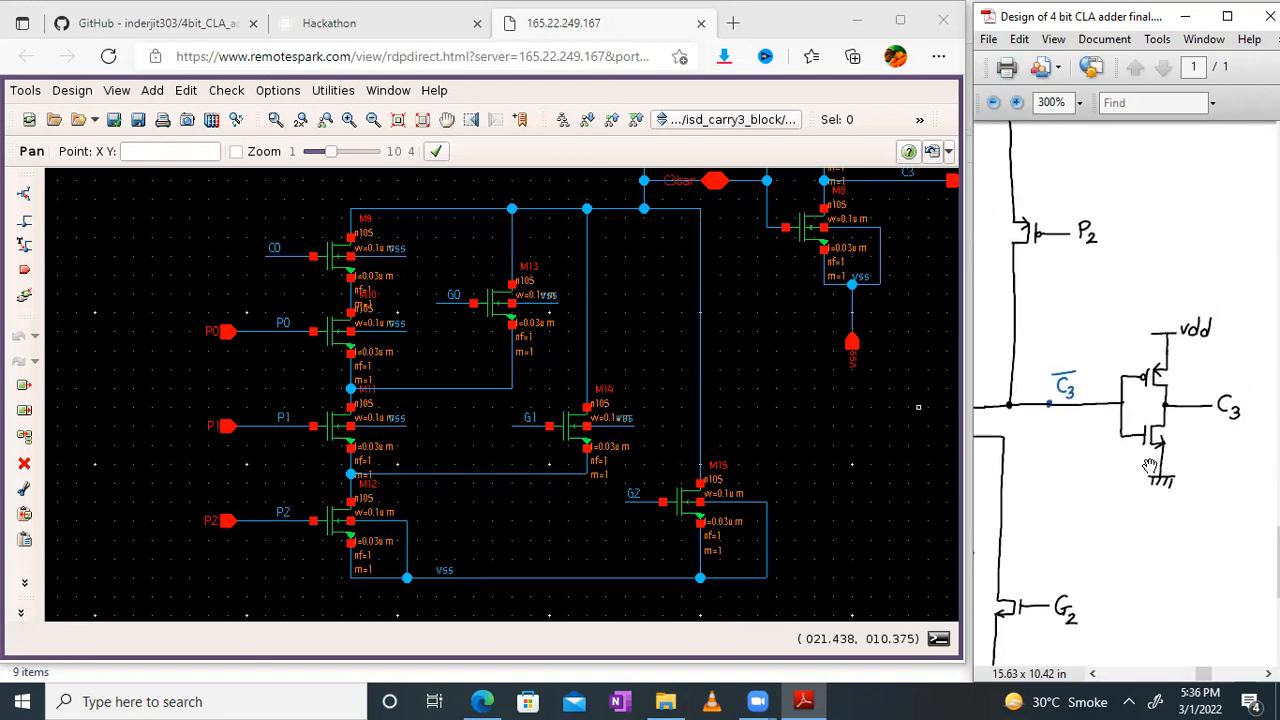
left_click(757, 257)
middle_click_drag(602, 426, 537, 484)
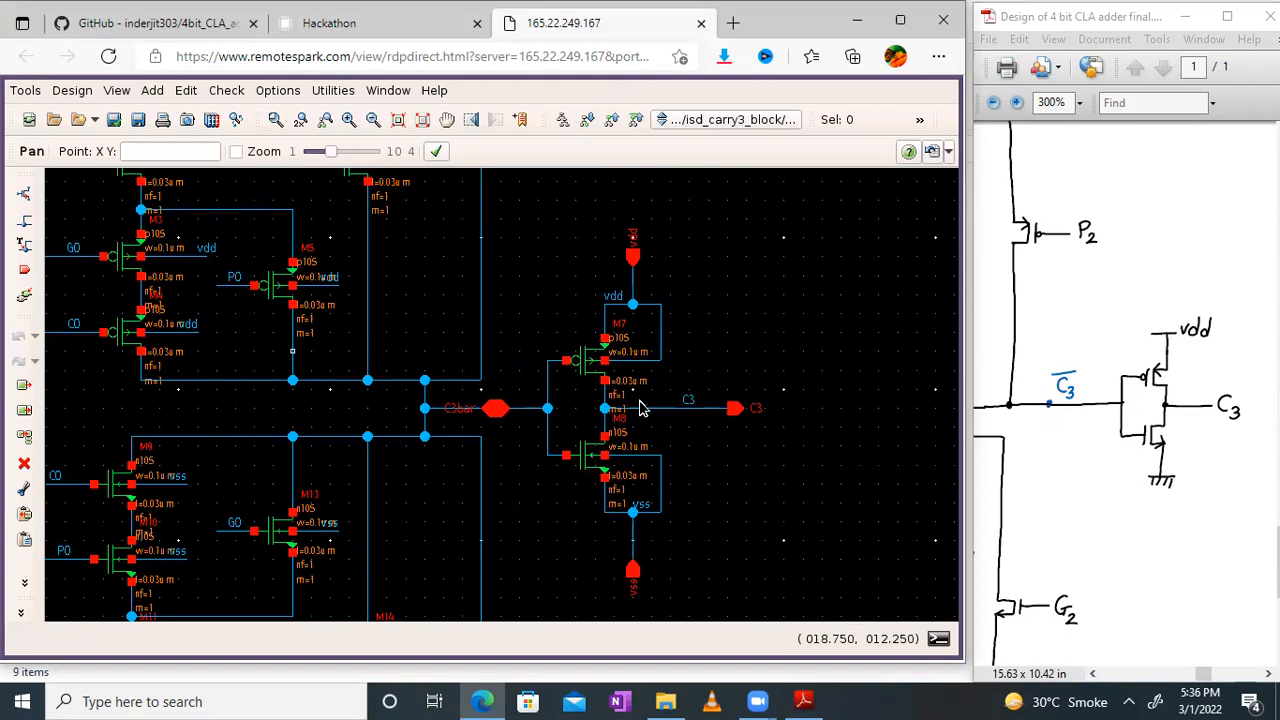
Step: Fit the whole Carry 3 schematic in view and leave full-screen mode
left_click(423, 120)
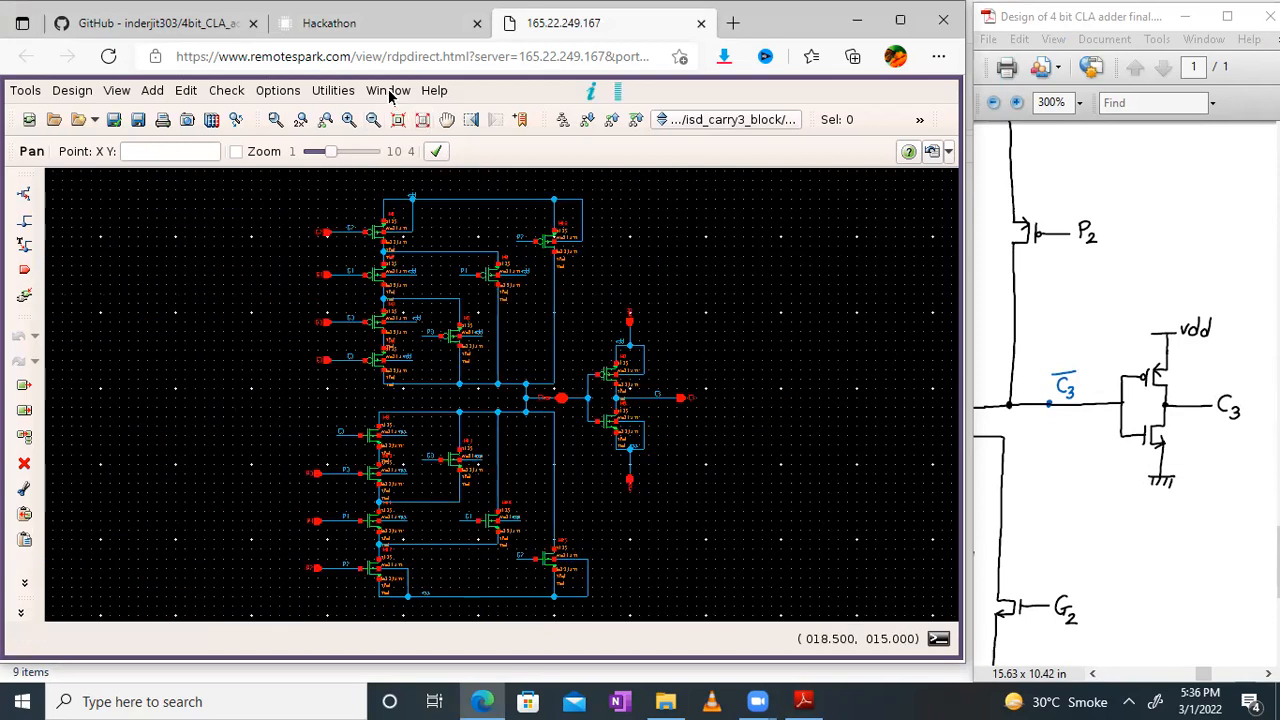
left_click(389, 91)
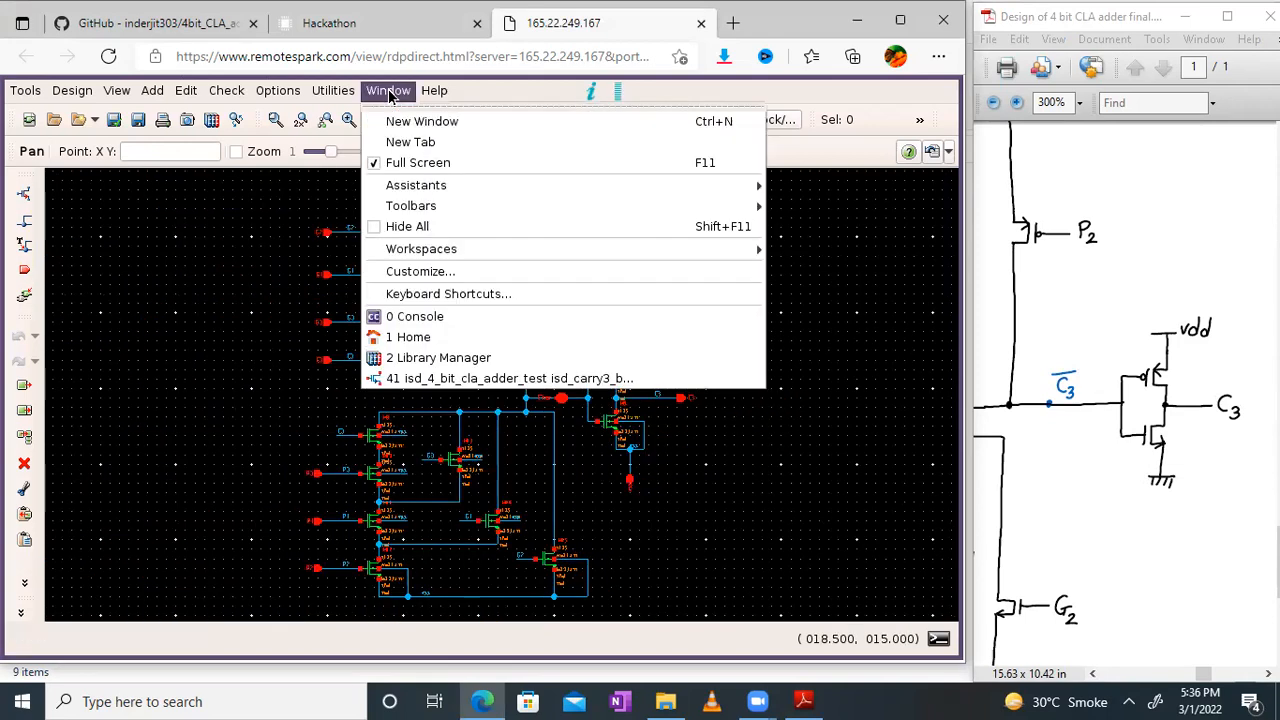
left_click(404, 162)
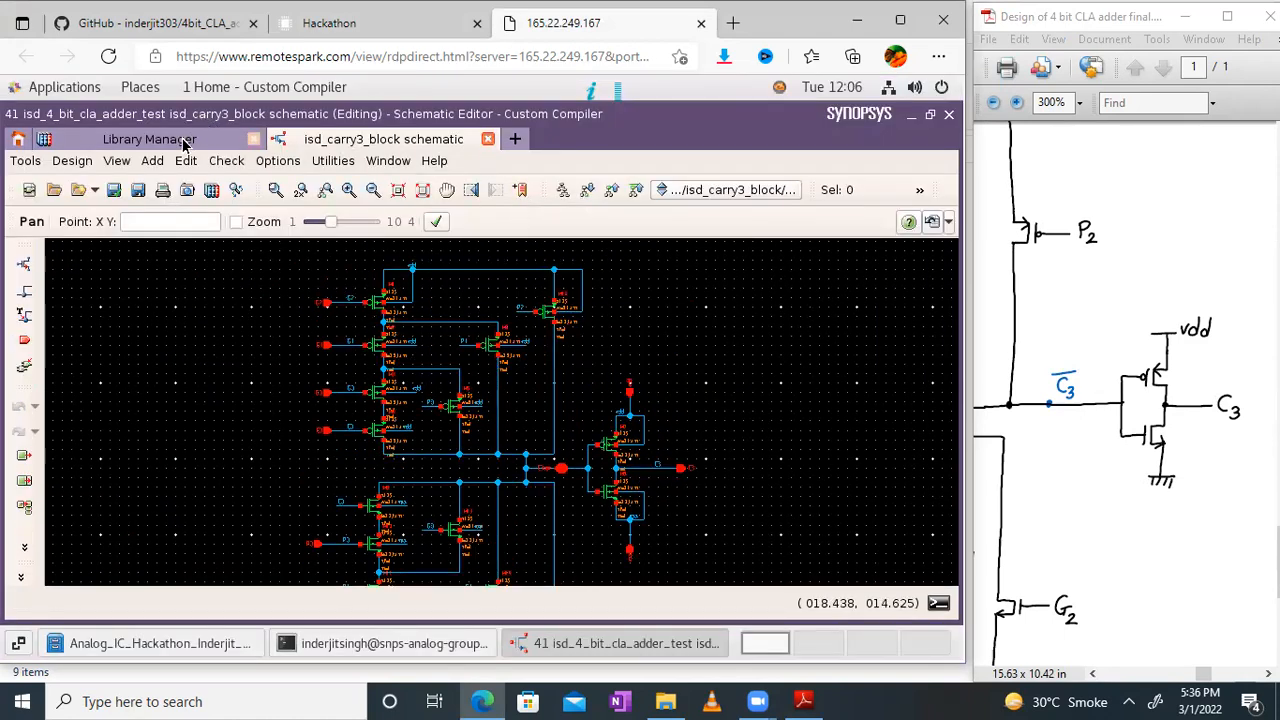
Step: Point out the command for creating a new cellview from a cellview, and open the symbol view of isd_carry3_block
left_click(68, 161)
mouse_move(250, 403)
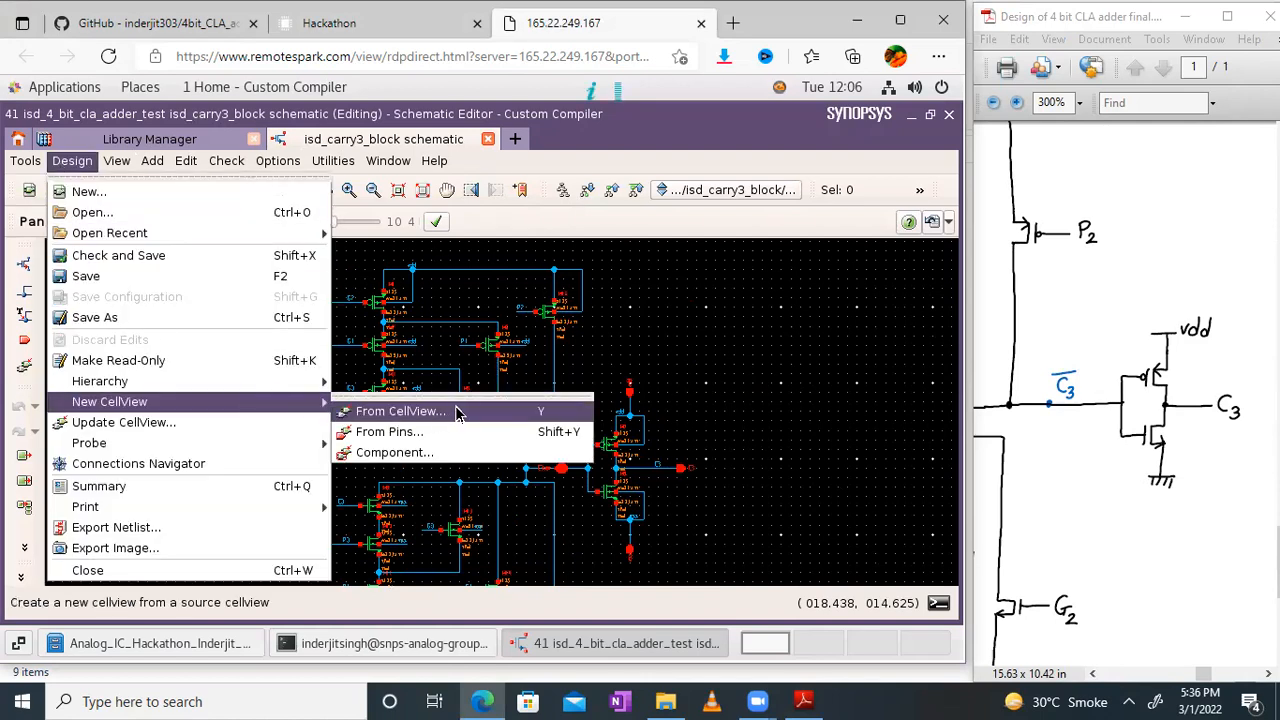
left_click(161, 139)
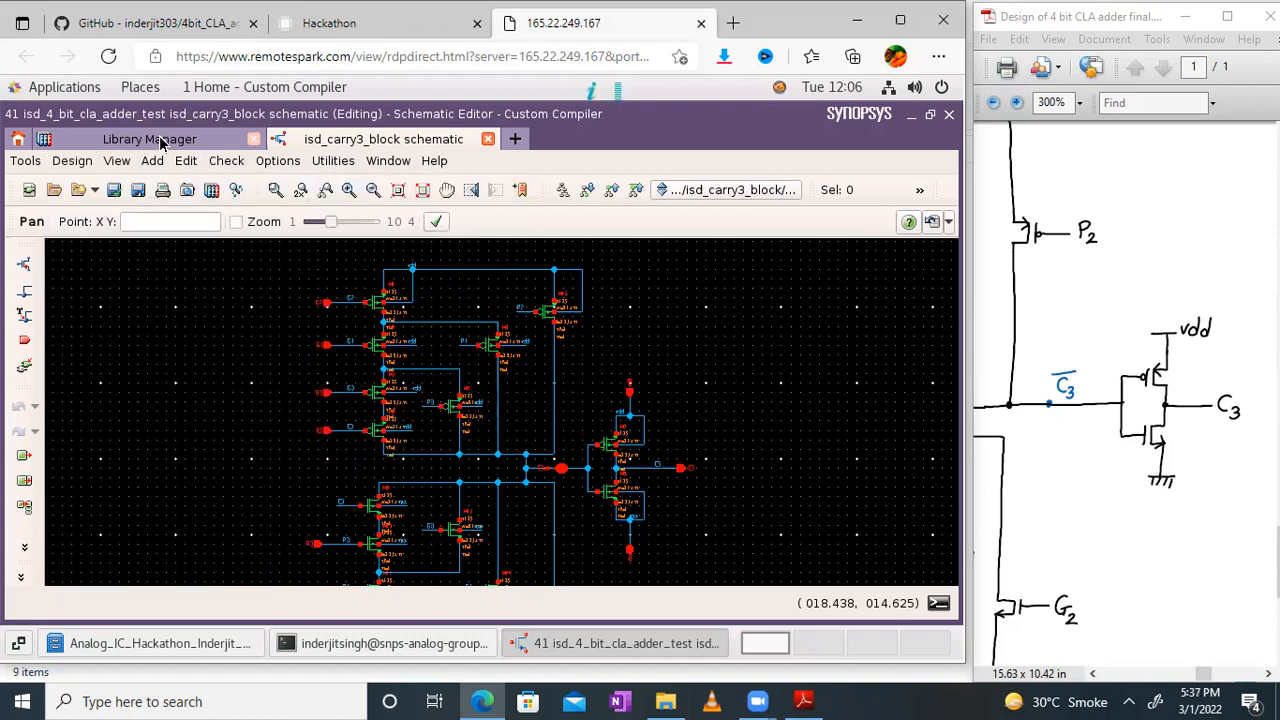
left_click(161, 139)
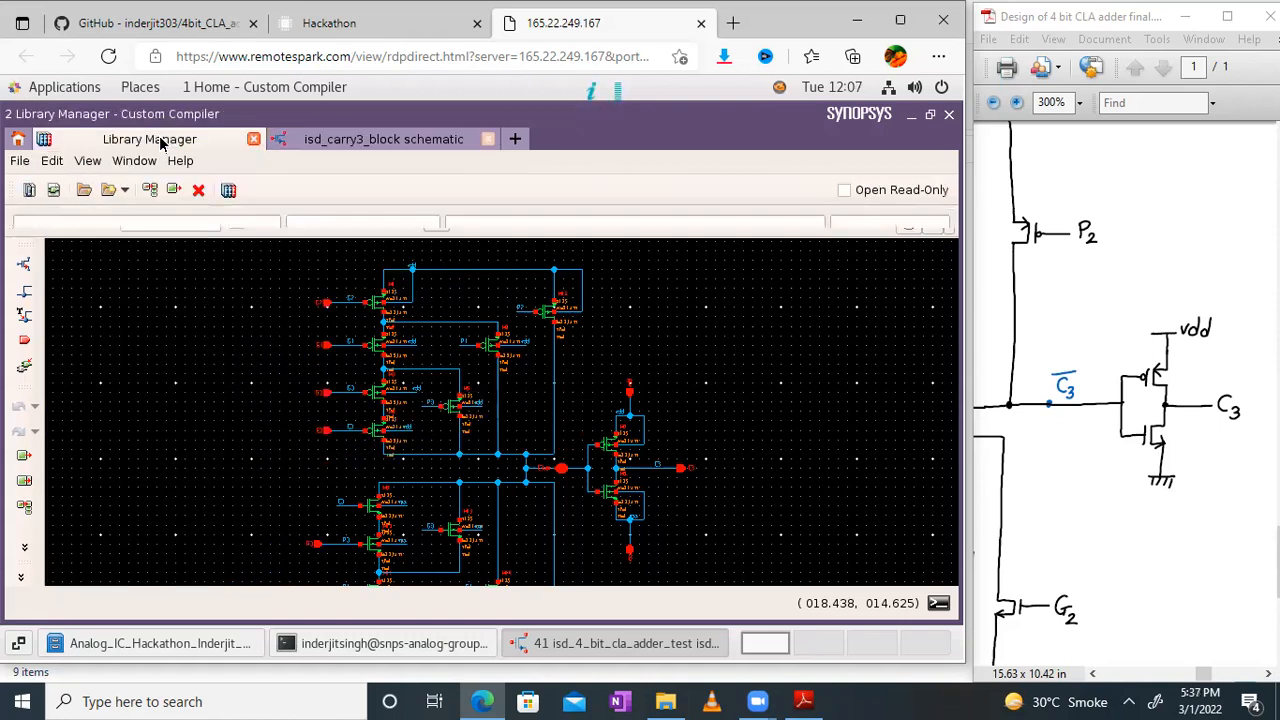
double_click(855, 273)
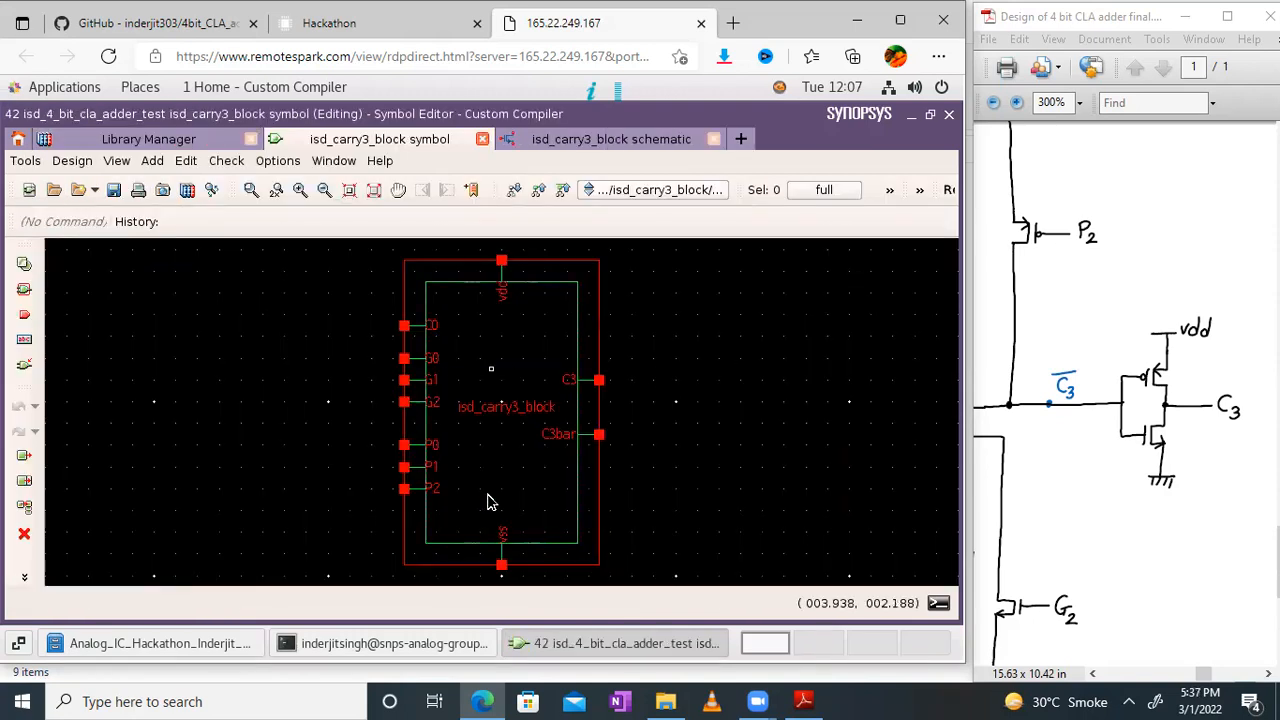
Step: Check the isd_carry3_block symbol's pins against the inputs and outputs of the hand-drawn circuit, and close the symbol
left_click_drag(1163, 426, 1275, 368)
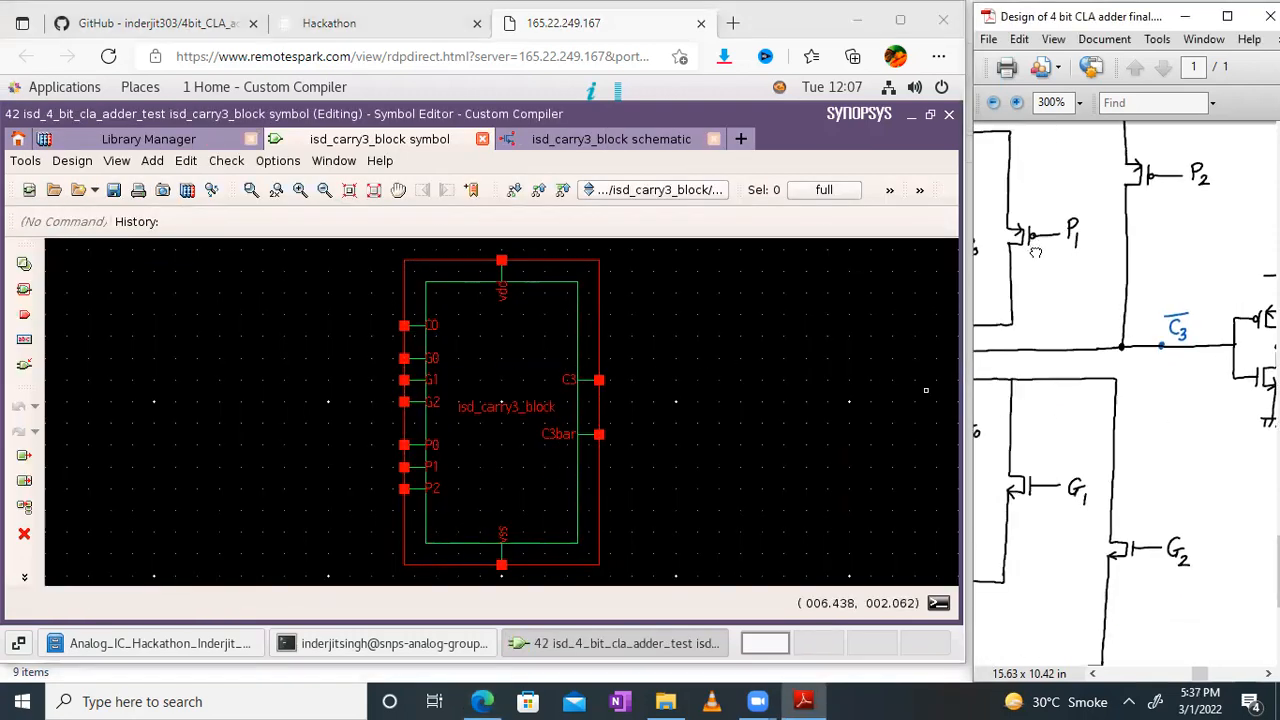
left_click_drag(1036, 252, 1275, 385)
left_click_drag(1062, 271, 1097, 271)
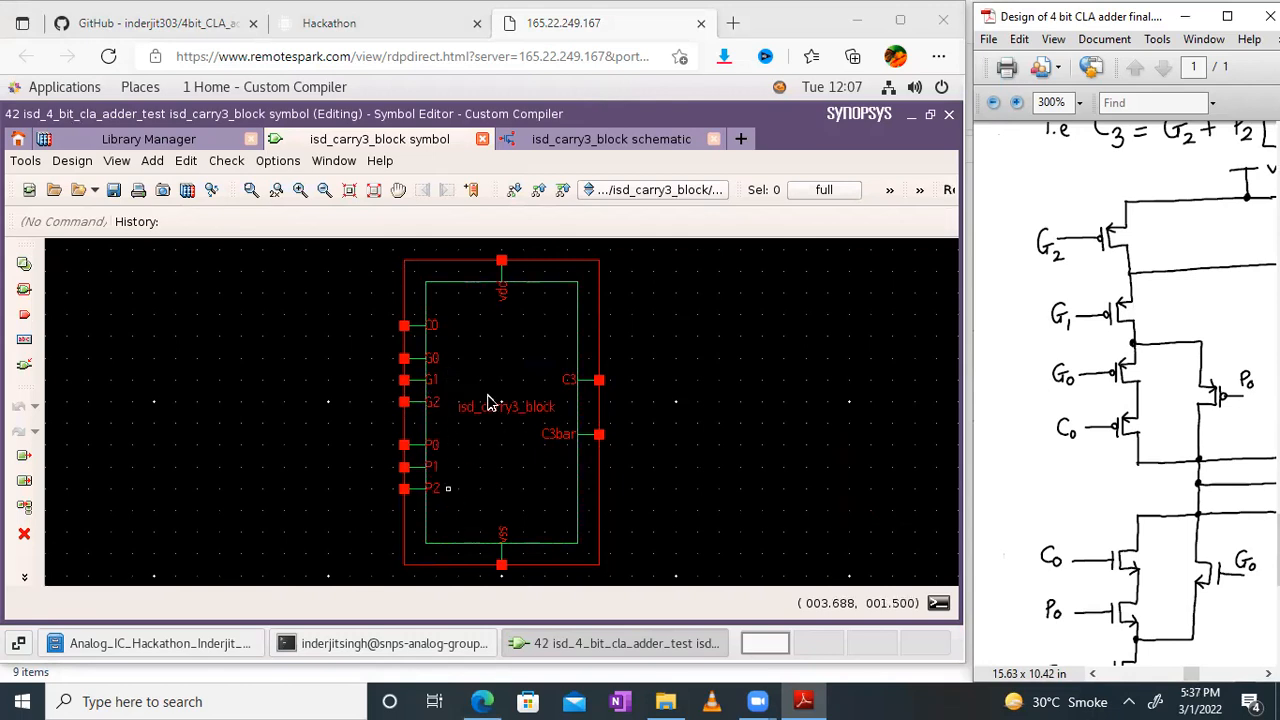
left_click_drag(1198, 202, 1106, 244)
mouse_move(1208, 566)
left_mouse_down()
mouse_move(1185, 548)
mouse_move(1166, 452)
mouse_move(1170, 352)
mouse_move(1054, 397)
left_mouse_up()
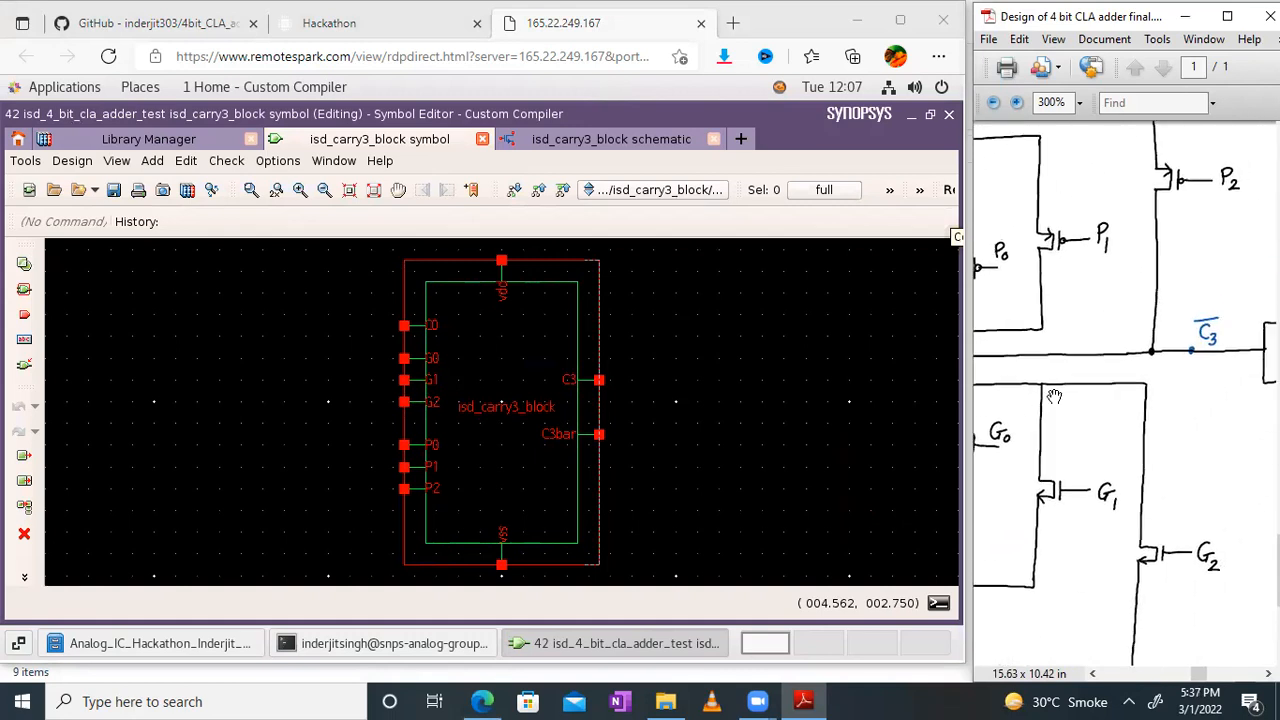
left_click_drag(1178, 393, 1052, 415)
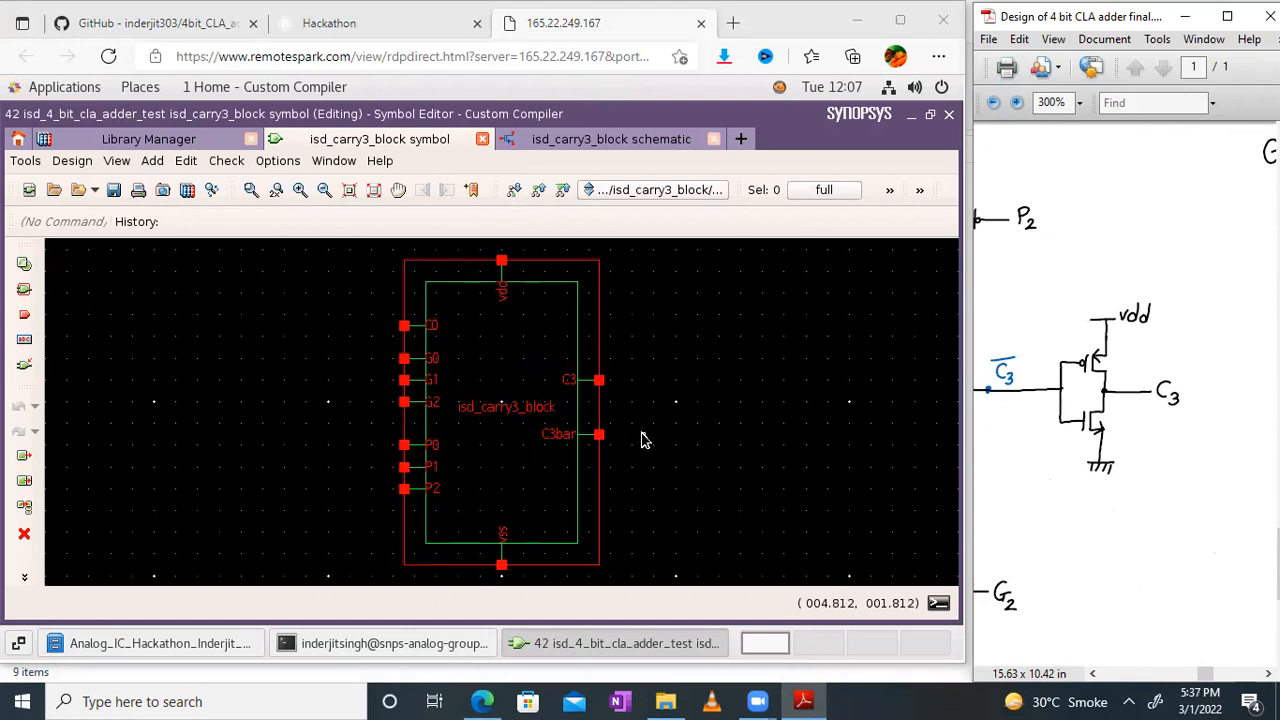
left_click_drag(1241, 267, 1273, 247)
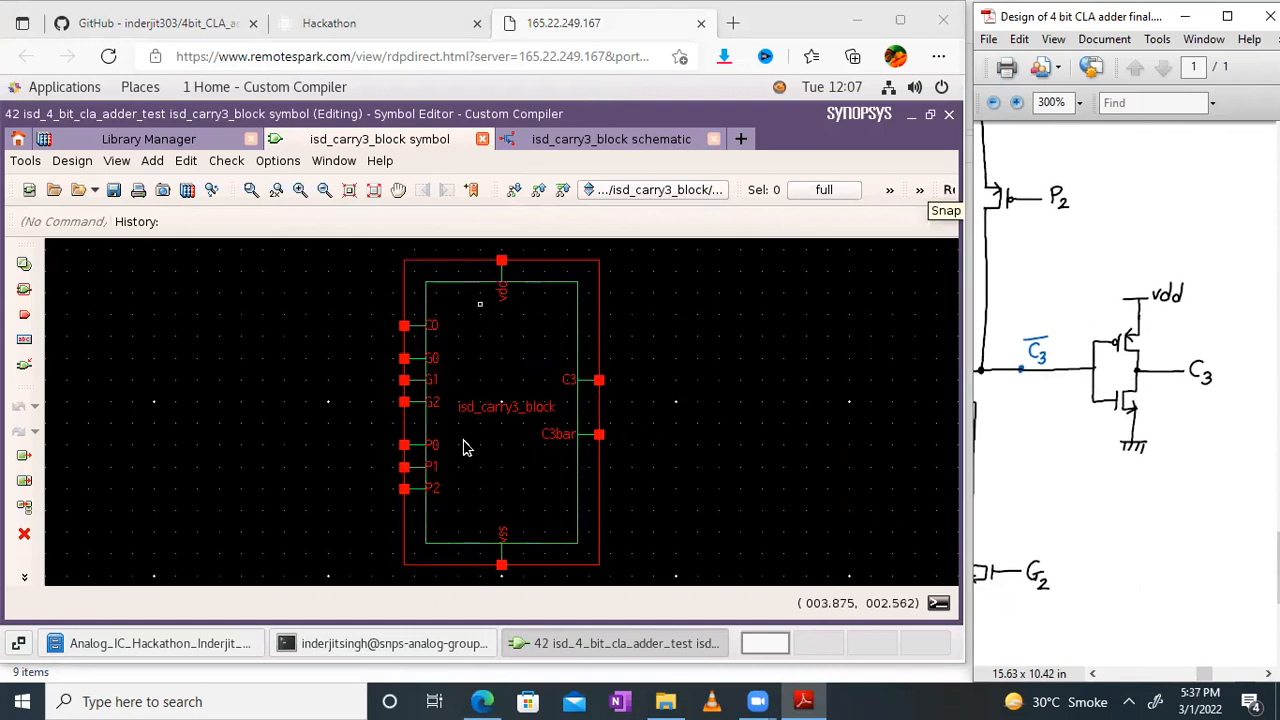
left_click(483, 145)
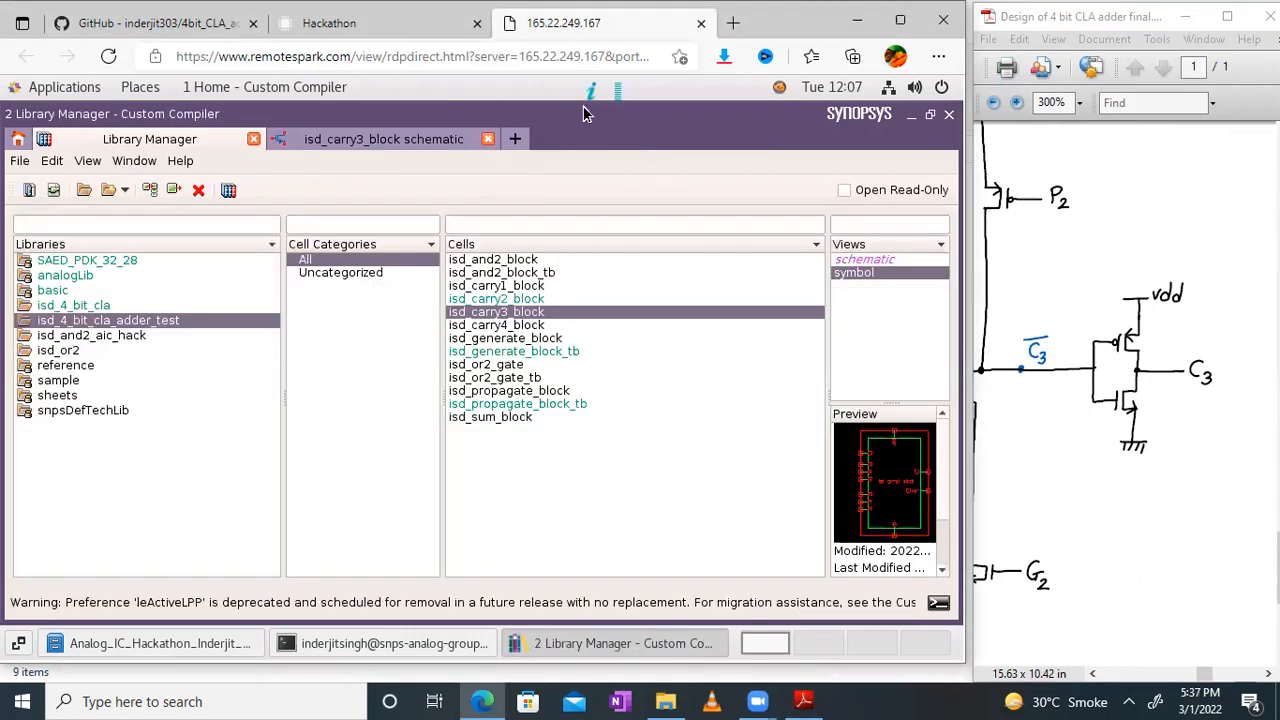
Step: Maximize the PDF and relate the expanded C4 equation of the Carry 4 block to the C3 equation
left_click(1227, 16)
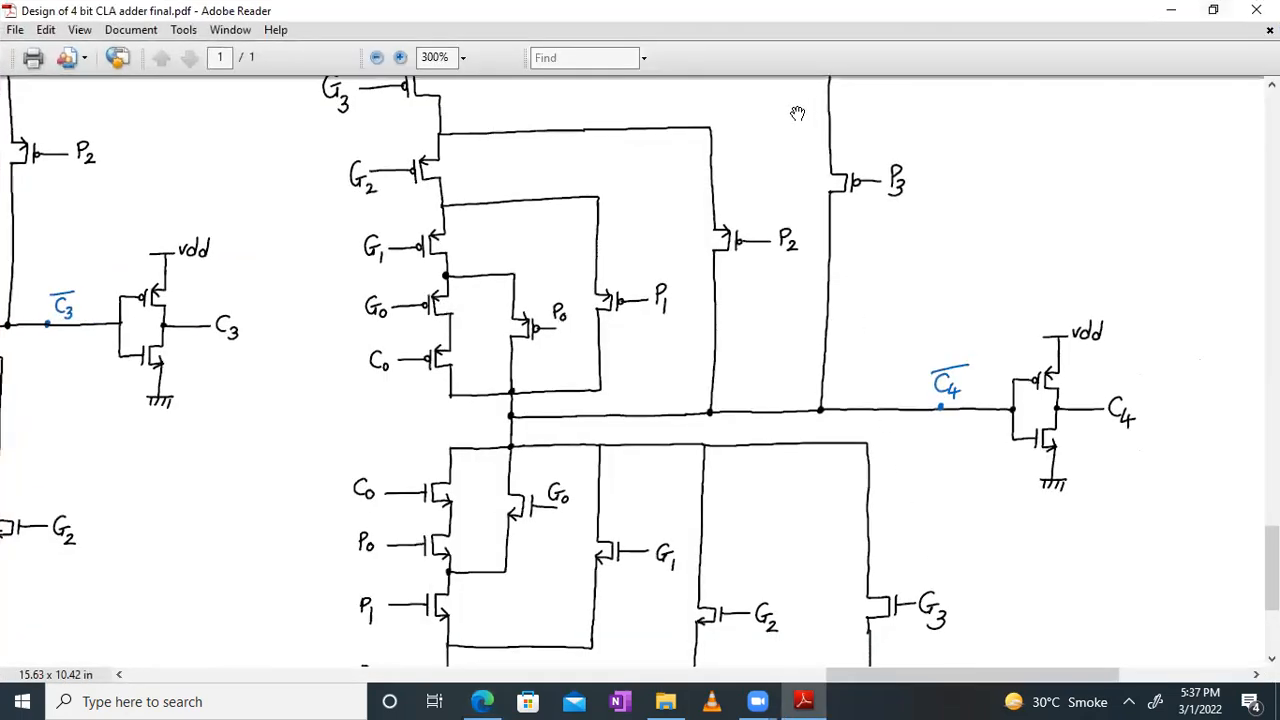
left_click_drag(786, 193, 729, 491)
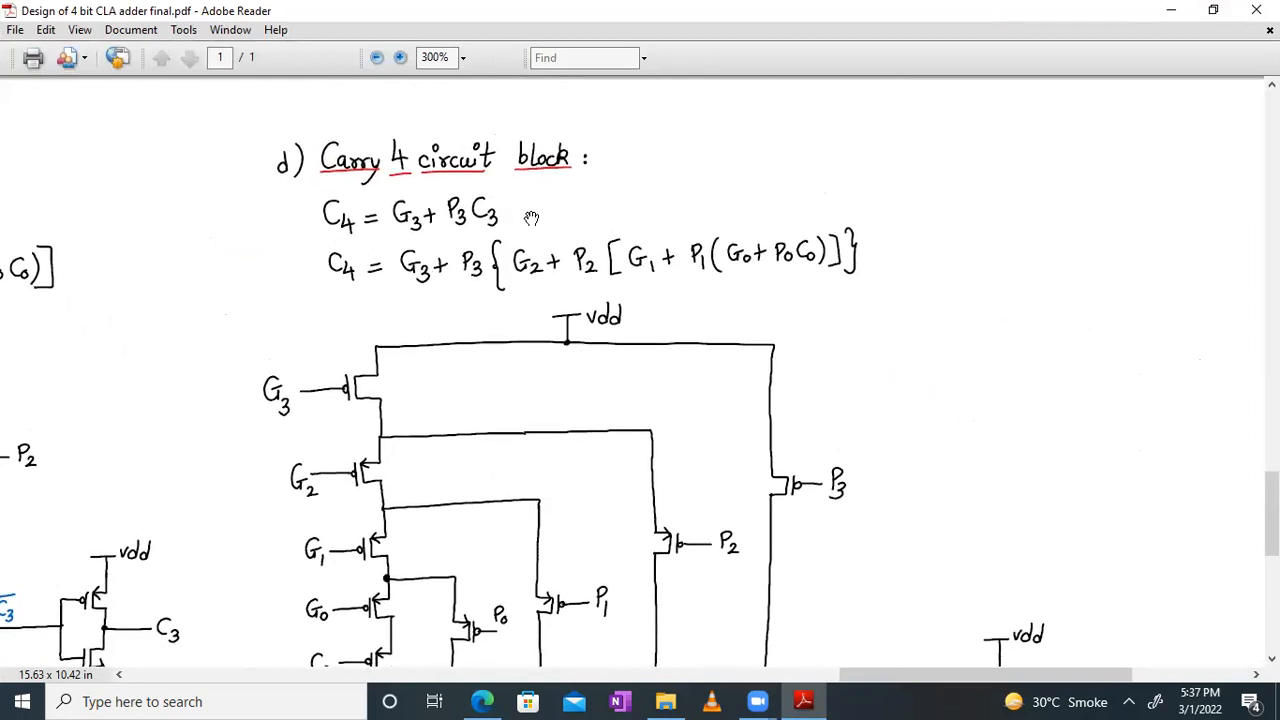
left_click_drag(533, 220, 1031, 256)
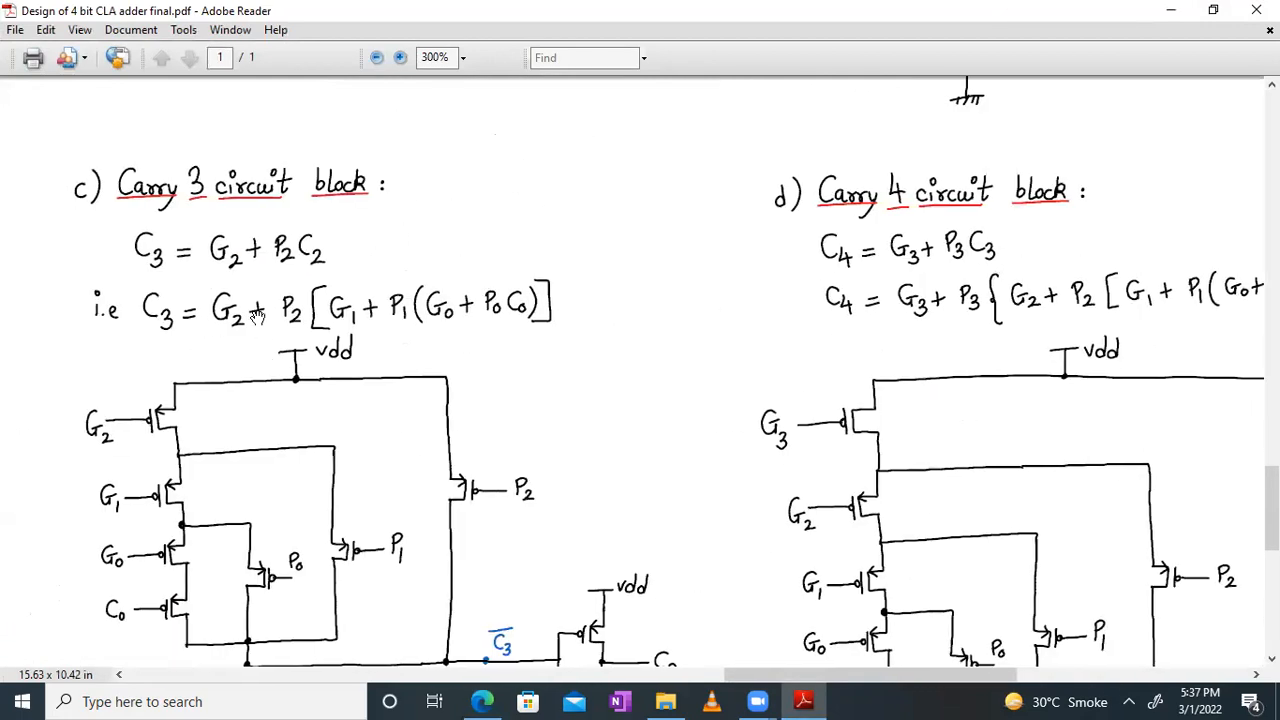
left_click_drag(889, 336, 446, 234)
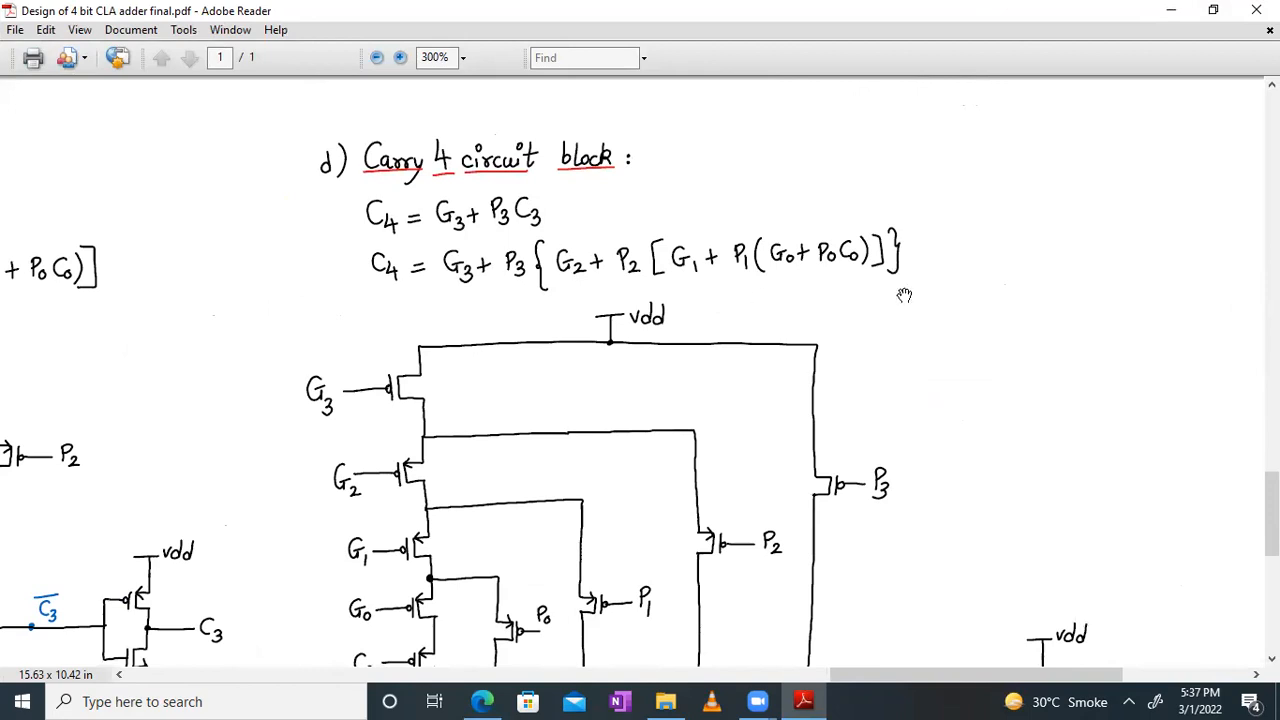
Step: Examine the pull-up network, pull-down network and output inverter of the hand-drawn Carry 4 circuit
left_click_drag(897, 457, 985, 357)
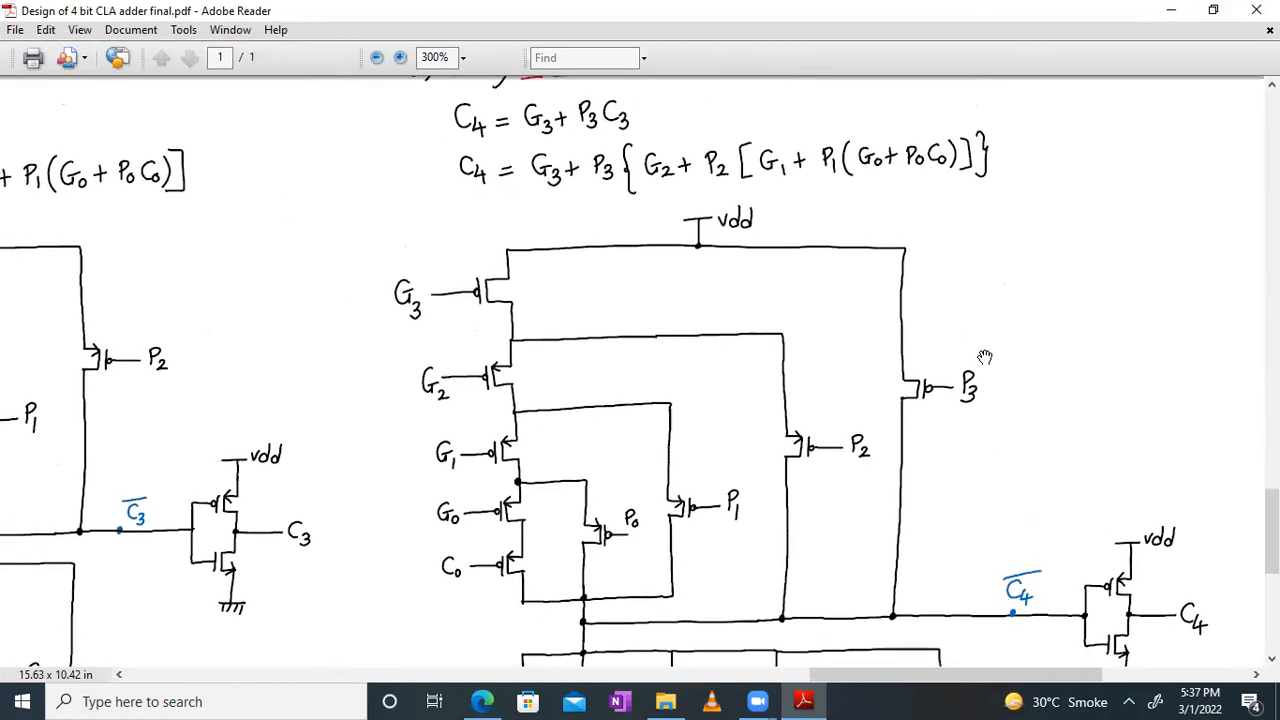
left_click_drag(668, 542, 657, 463)
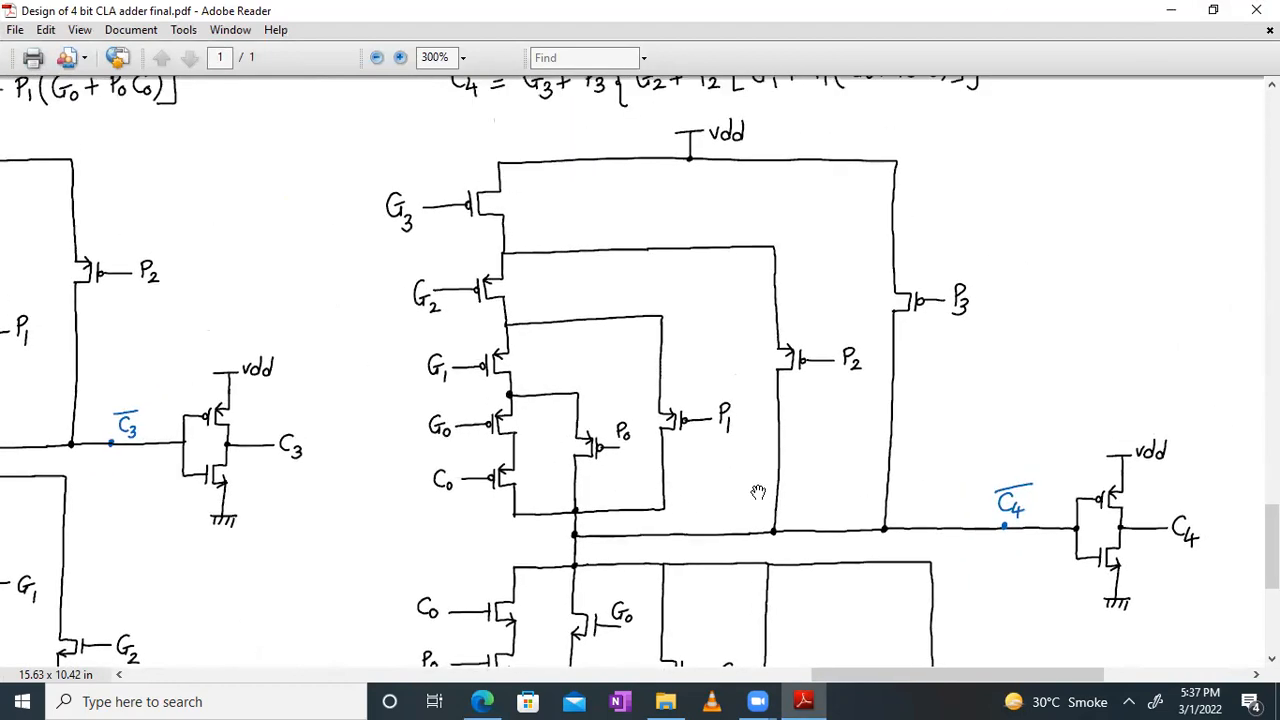
left_click_drag(758, 495, 708, 155)
left_click_drag(700, 312, 697, 484)
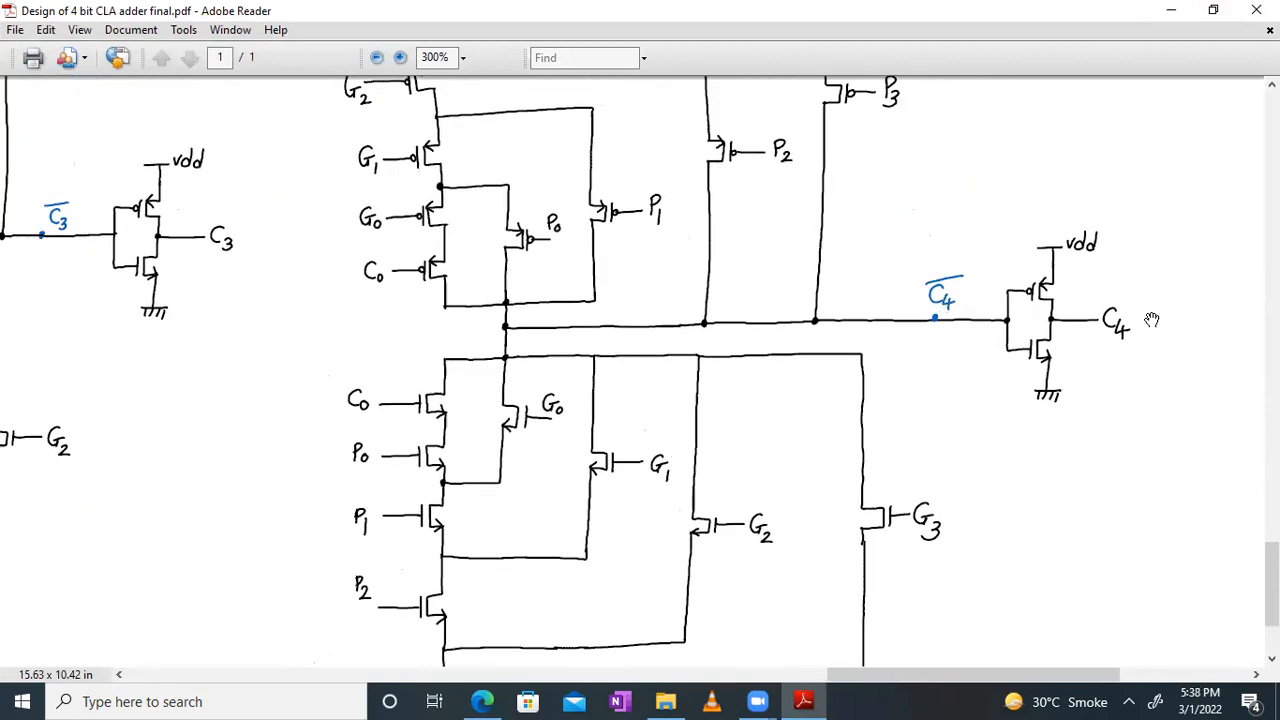
left_click_drag(844, 188, 931, 400)
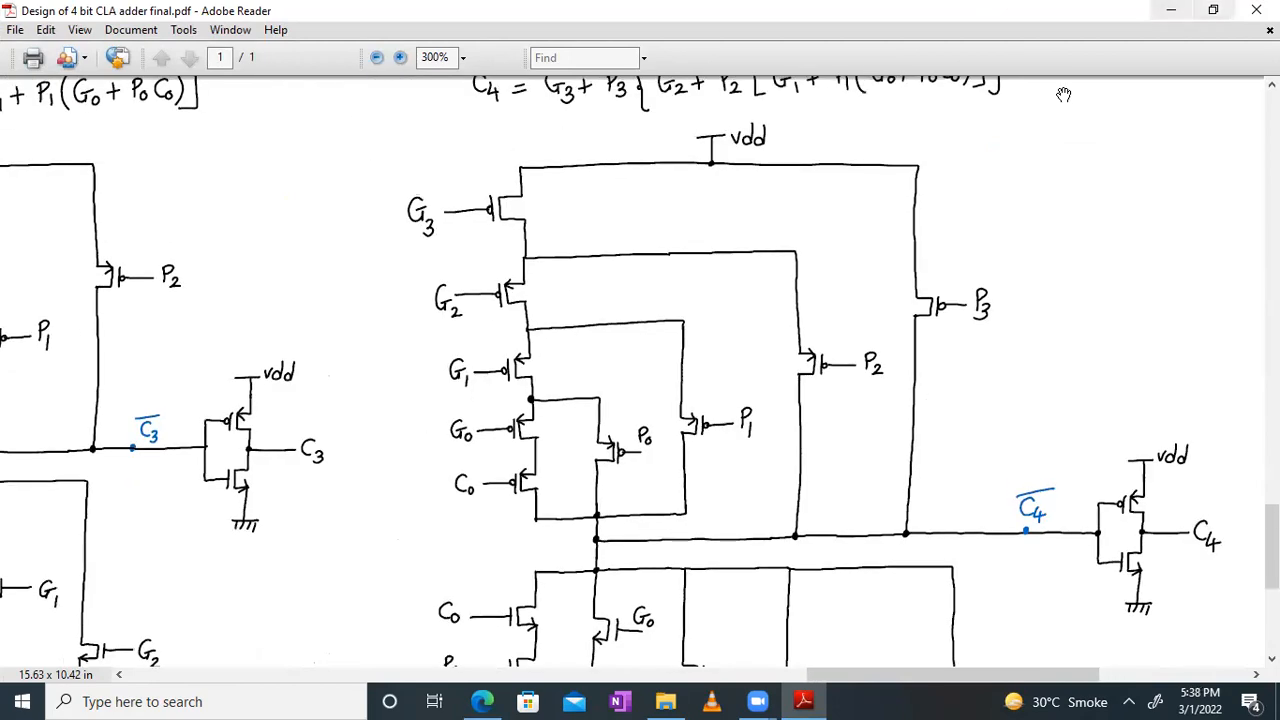
Step: Restore the PDF to its smaller window at 200% zoom and open the schematic view of isd_carry4_block
key("super+Right")
left_click_drag(1099, 280, 1125, 306)
scroll(1108, 323, "down", 1, "ctrl")
left_click_drag(1030, 332, 1248, 281)
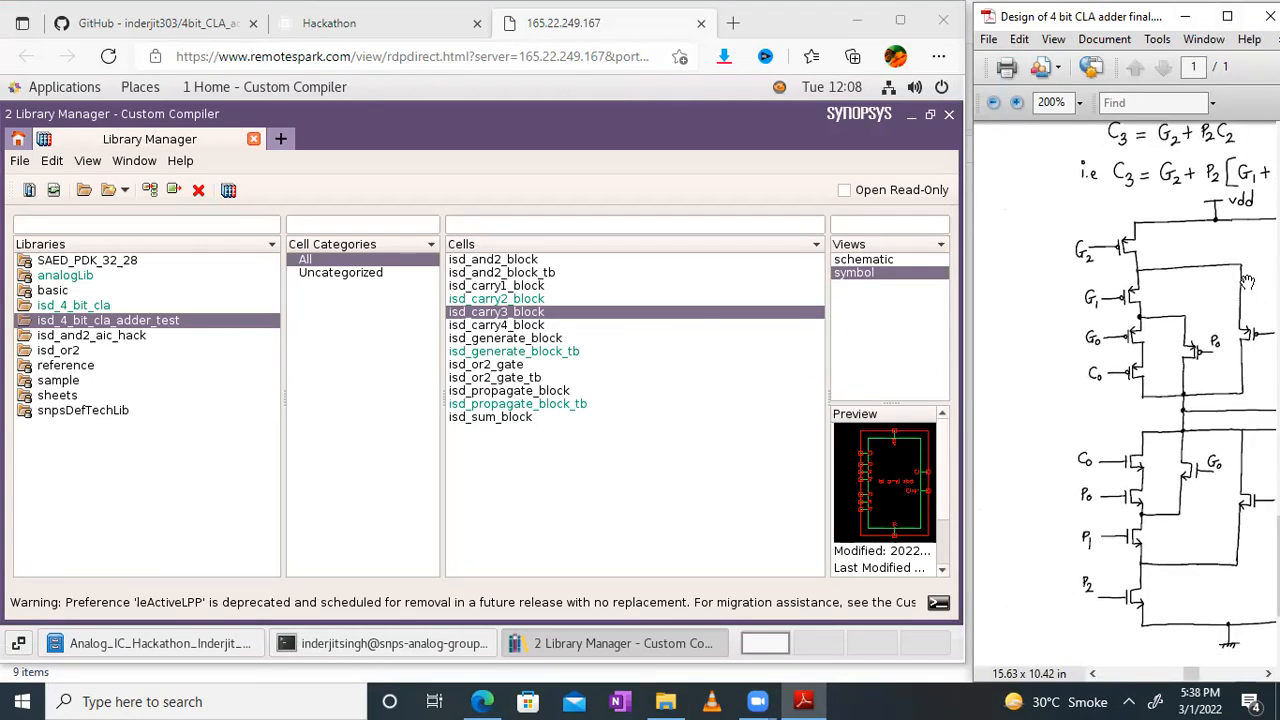
left_click(532, 332)
left_click(532, 326)
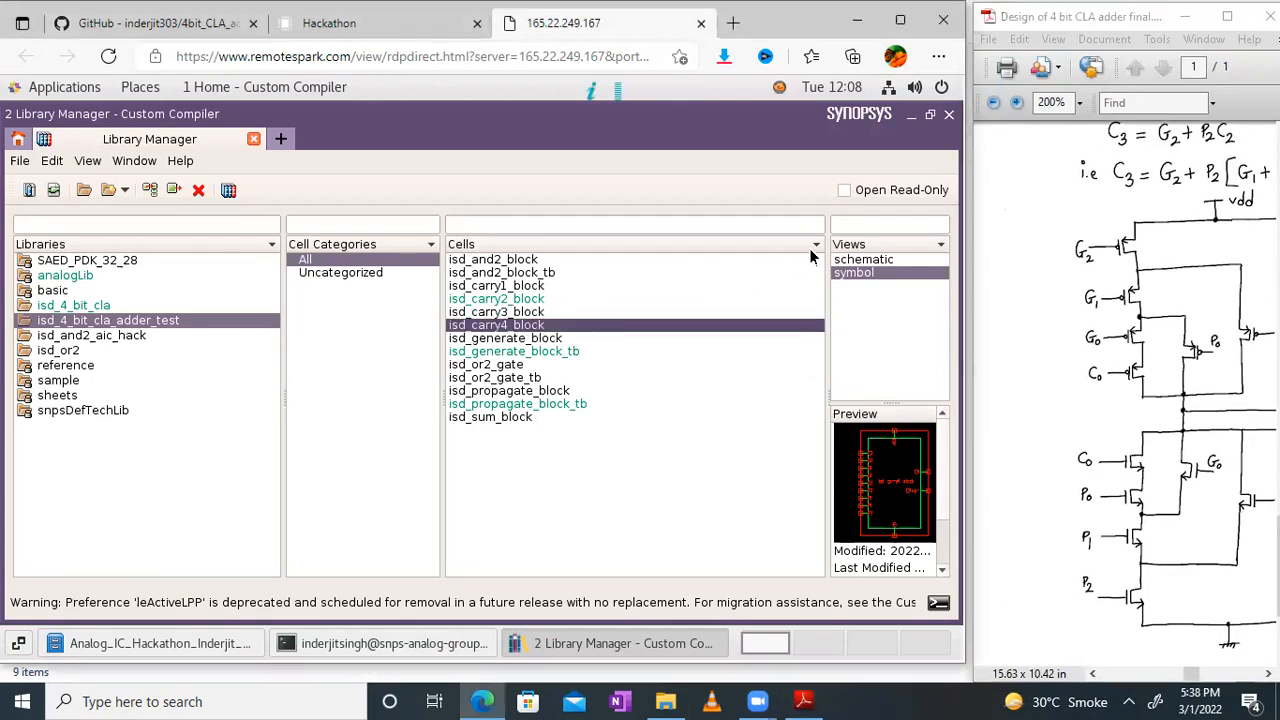
double_click(860, 260)
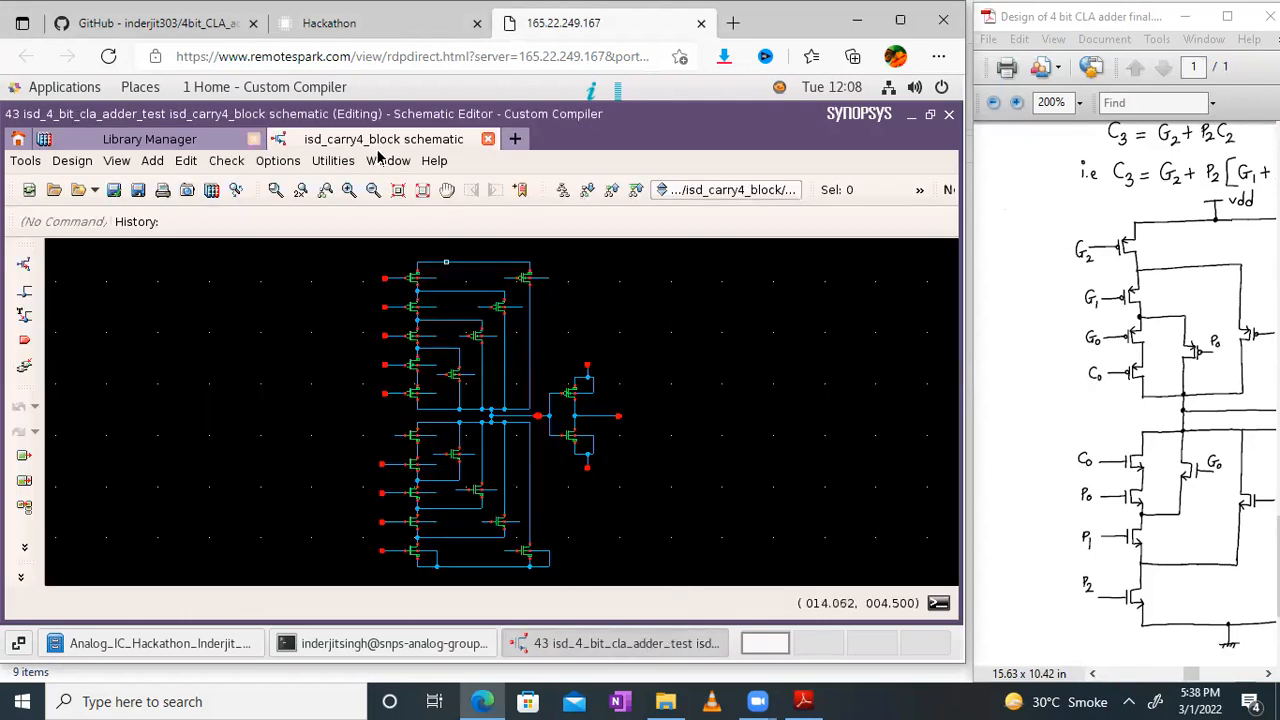
Step: Show the isd_carry4_block schematic in full-screen mode and bring its upper PMOS network into close view
left_click(385, 161)
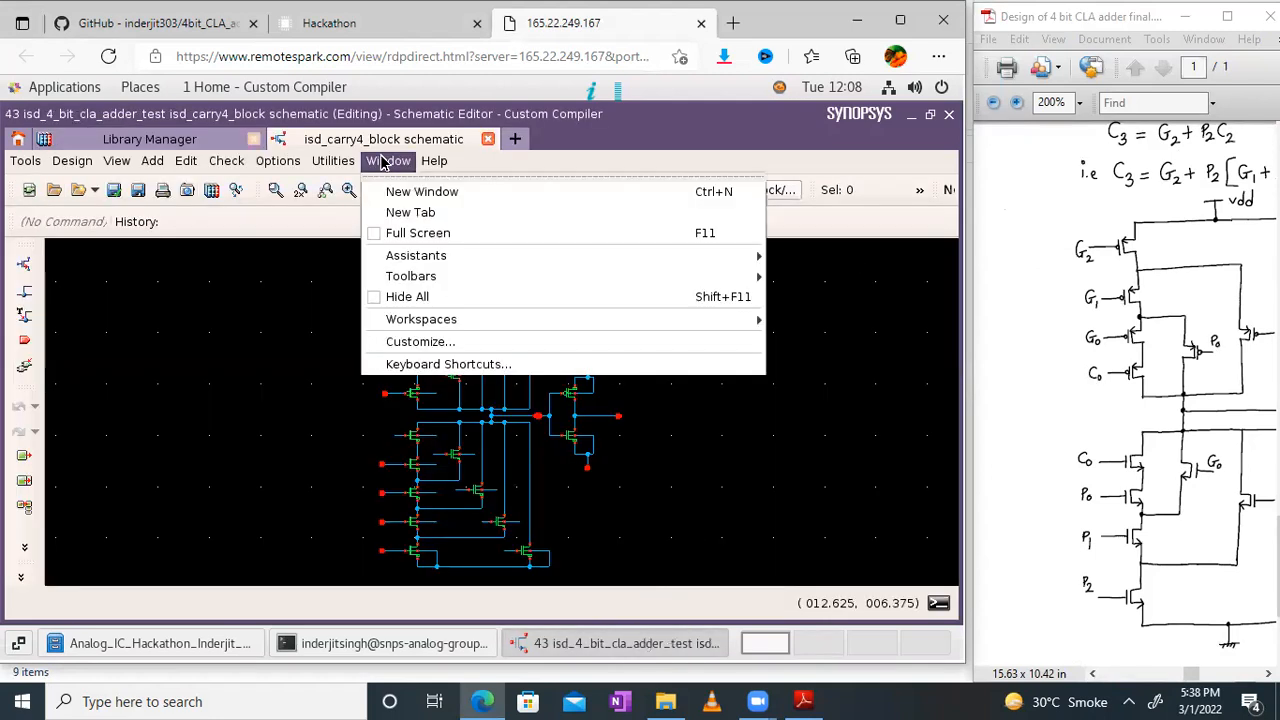
left_click(398, 234)
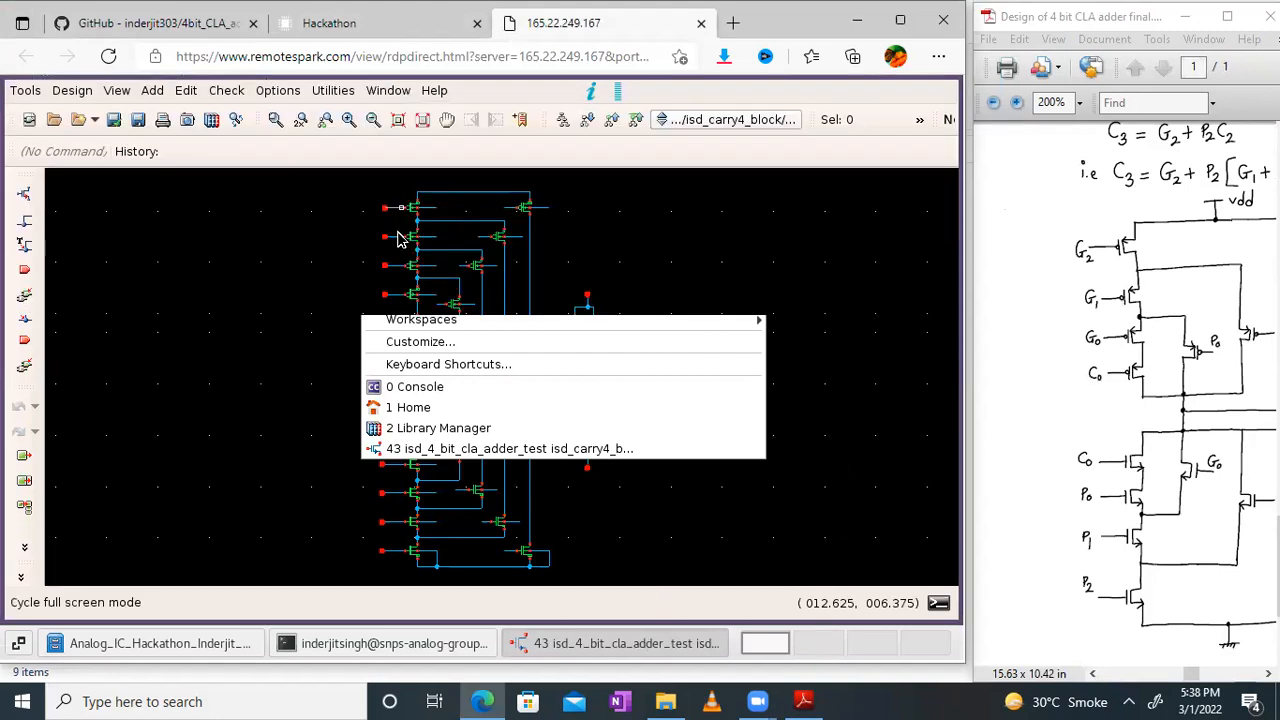
left_click(422, 119)
left_click(348, 119)
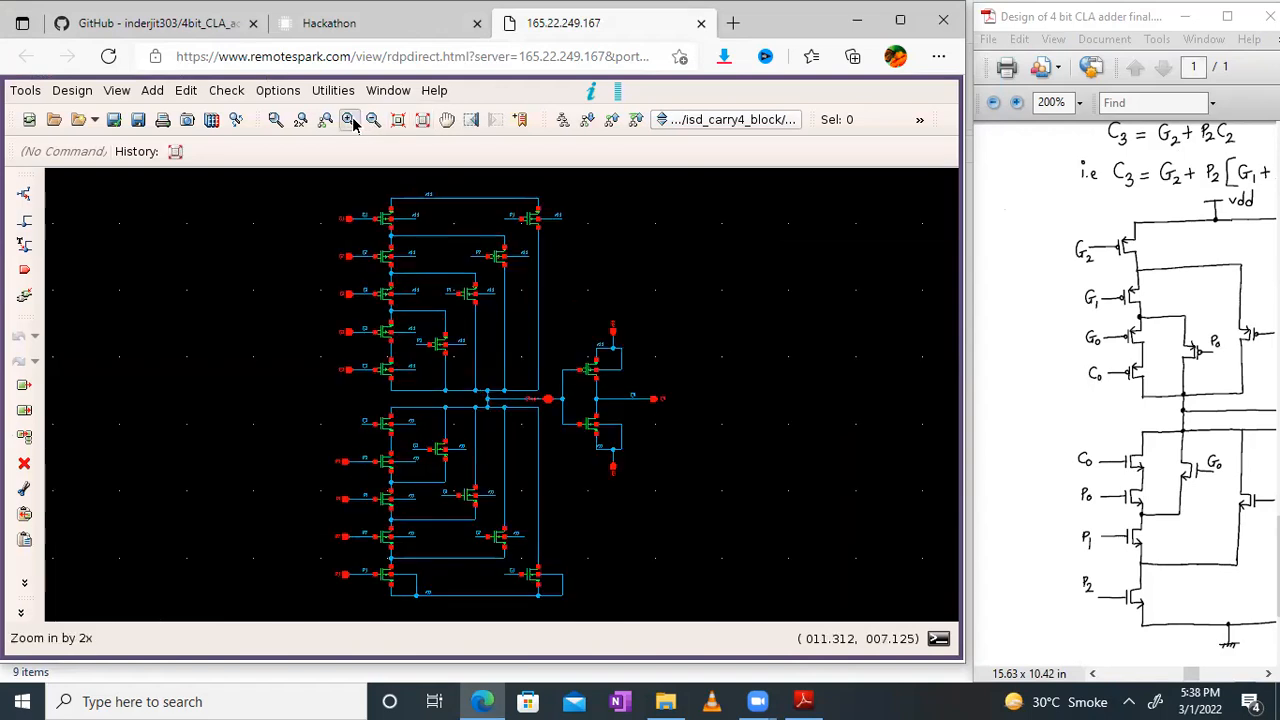
left_click(449, 120)
left_click_drag(658, 207, 790, 468)
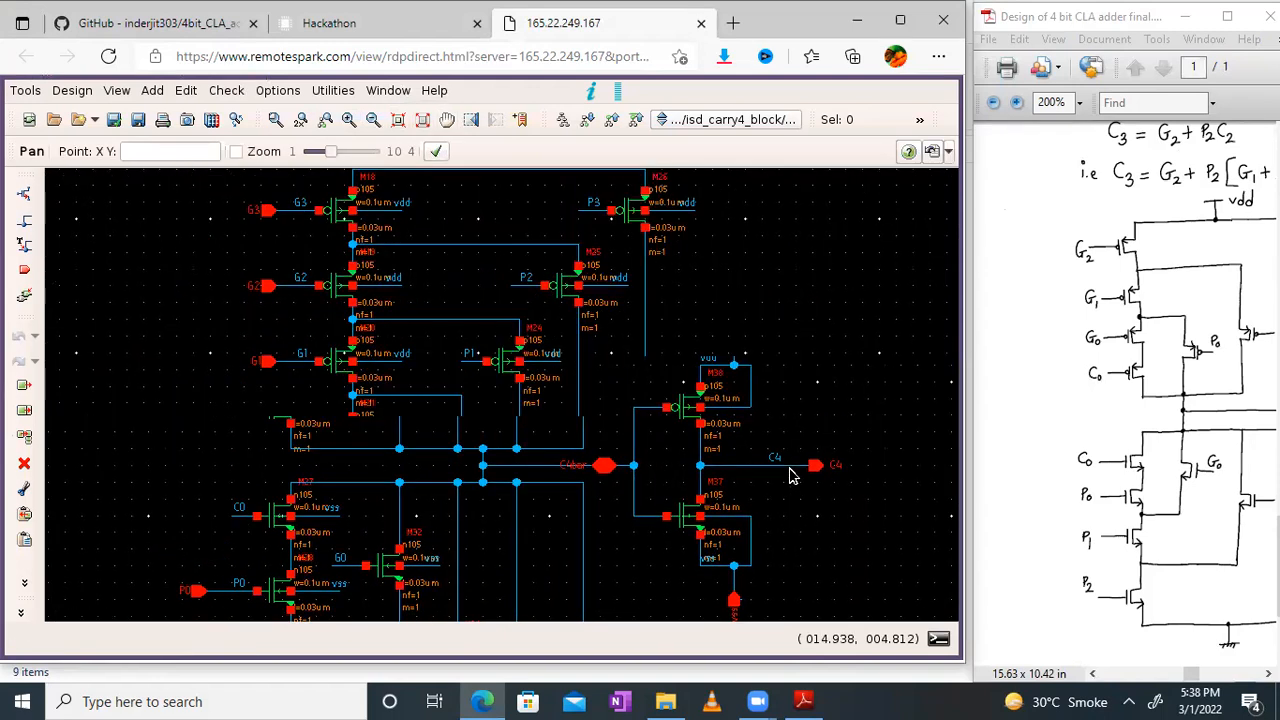
Step: Compare the PMOS pull-up network of the isd_carry4_block schematic with the hand-drawn Carry 4 pull-up network
left_click_drag(838, 365, 857, 294)
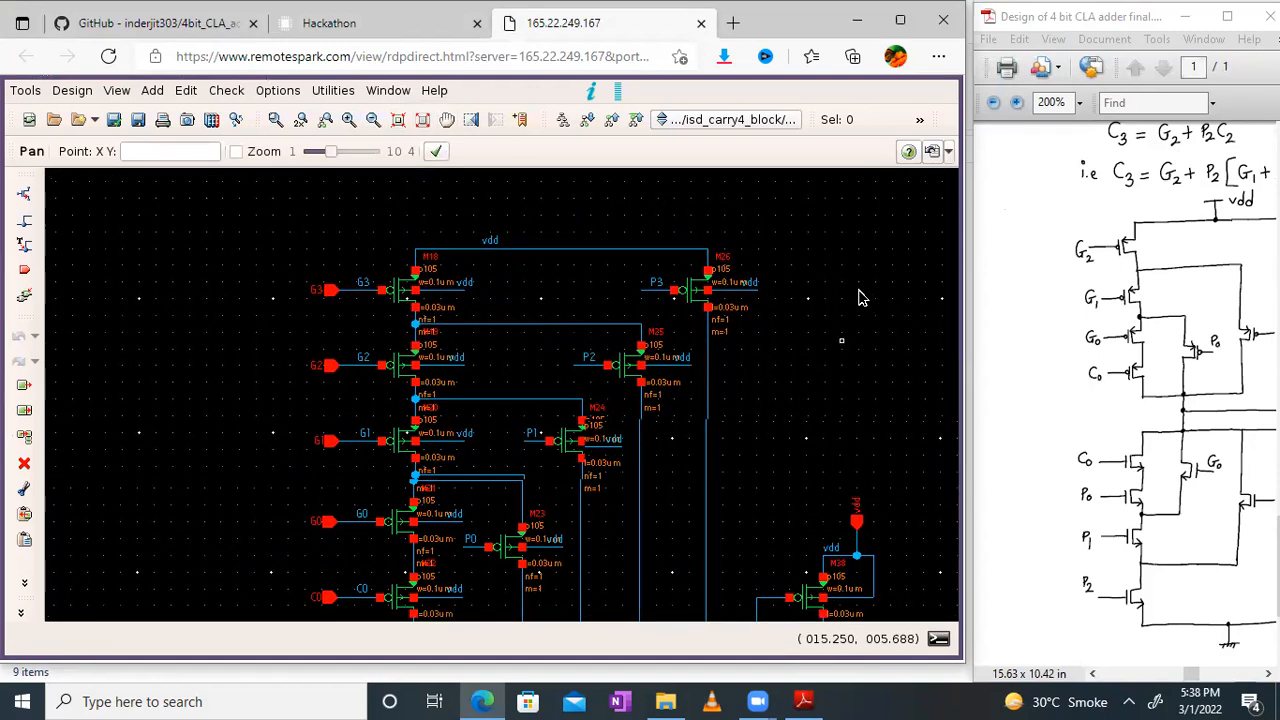
left_click_drag(1183, 322, 998, 367)
left_click_drag(1211, 304, 962, 317)
left_click_drag(1203, 297, 1108, 220)
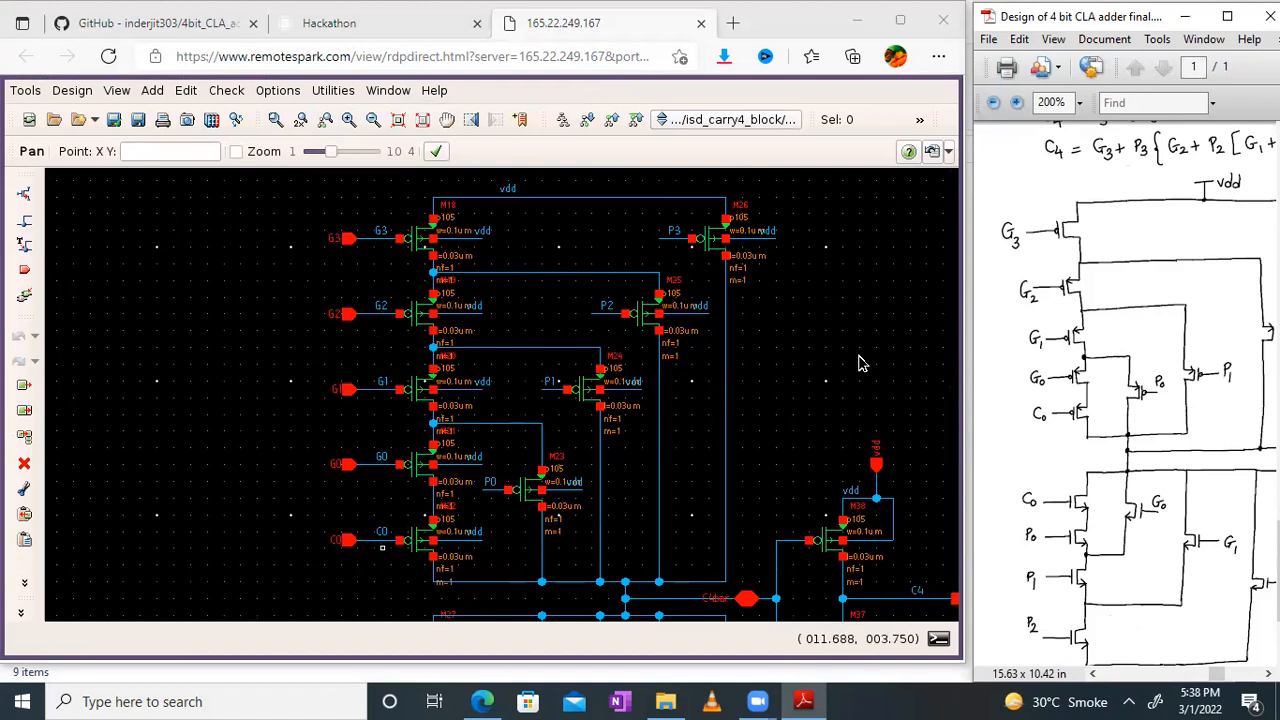
scroll(1168, 360, "right", 2)
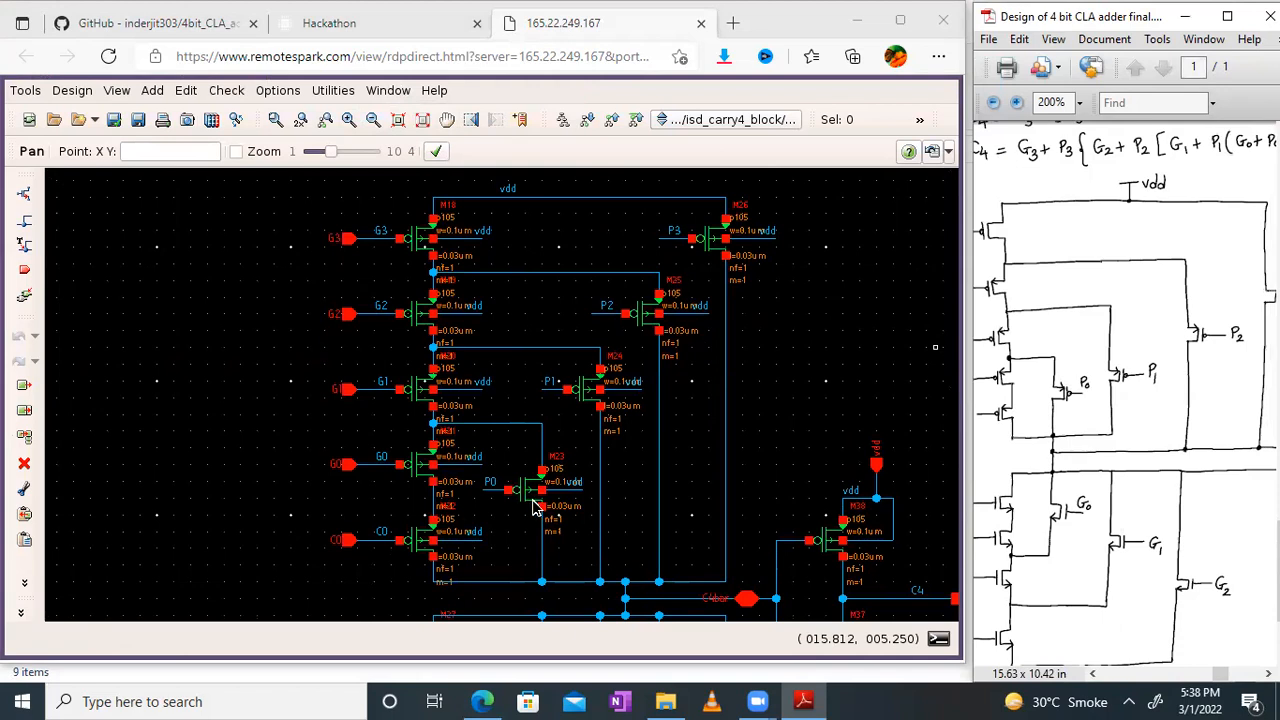
left_click_drag(1188, 333, 1155, 330)
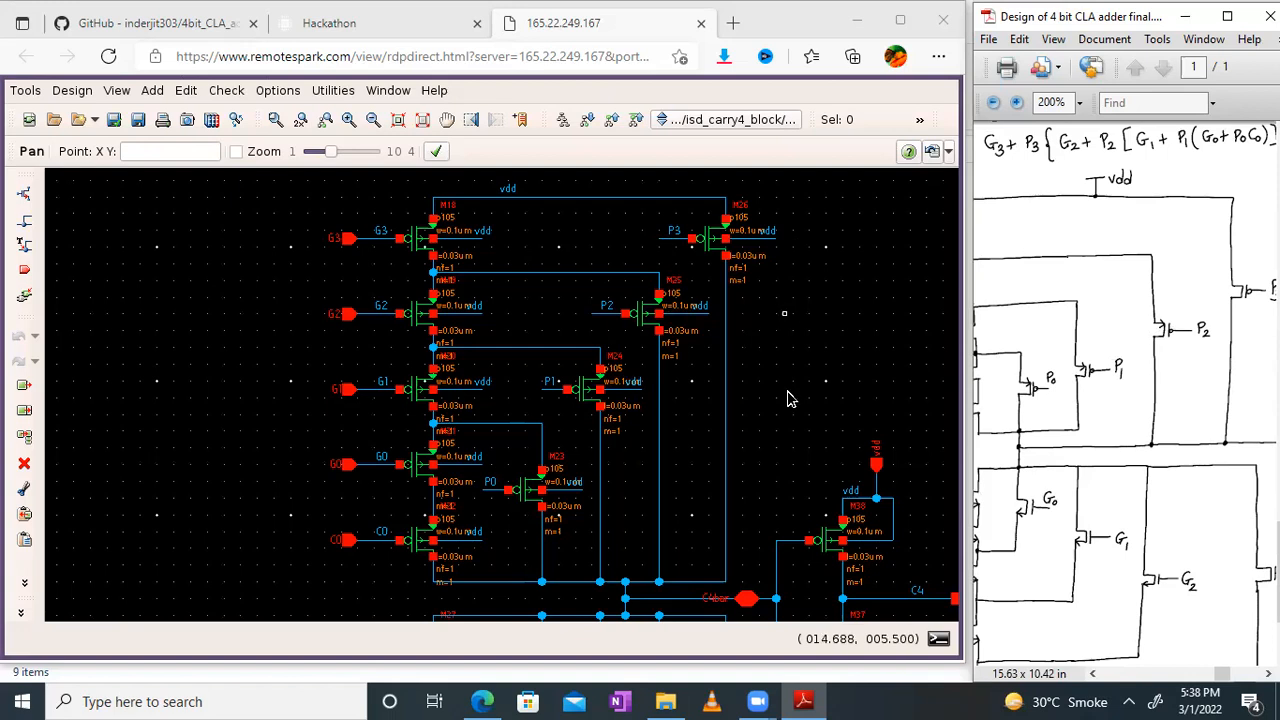
Step: Compare the NMOS pull-down network of the isd_carry4_block schematic with the hand-drawn Carry 4 pull-down network
left_click(783, 476)
scroll(775, 490, "down", 5)
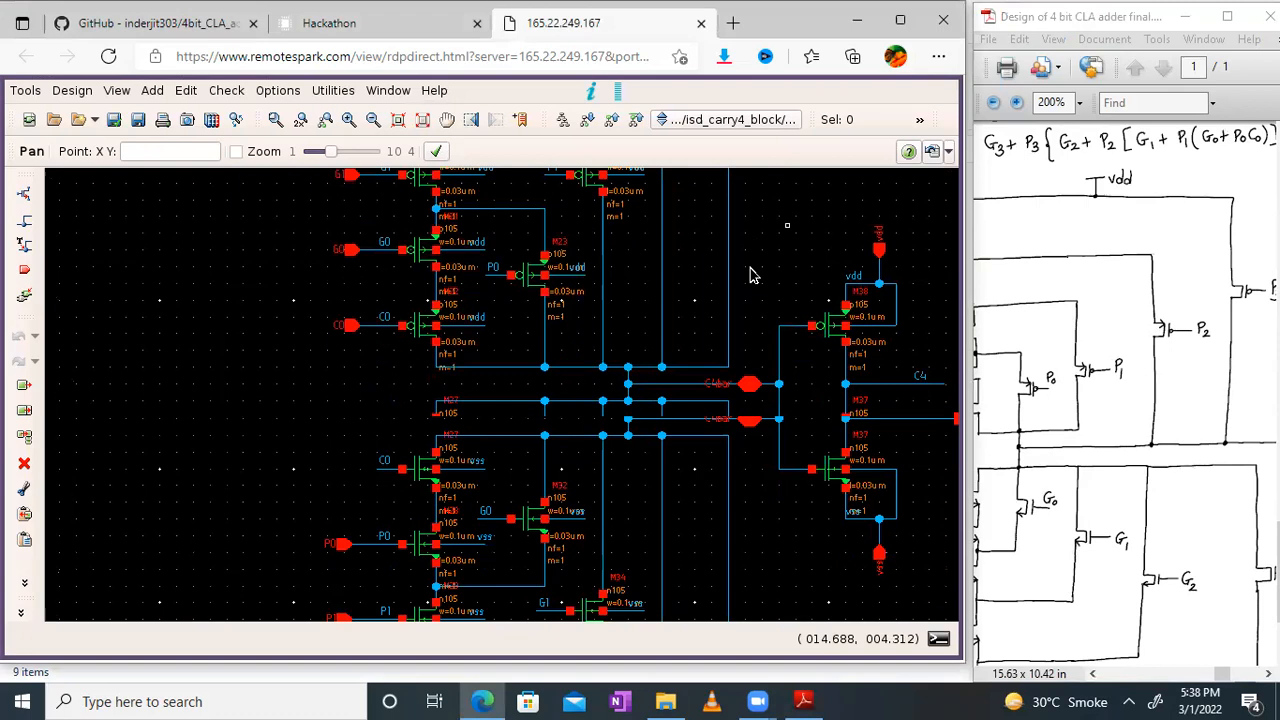
scroll(691, 398, "down", 1)
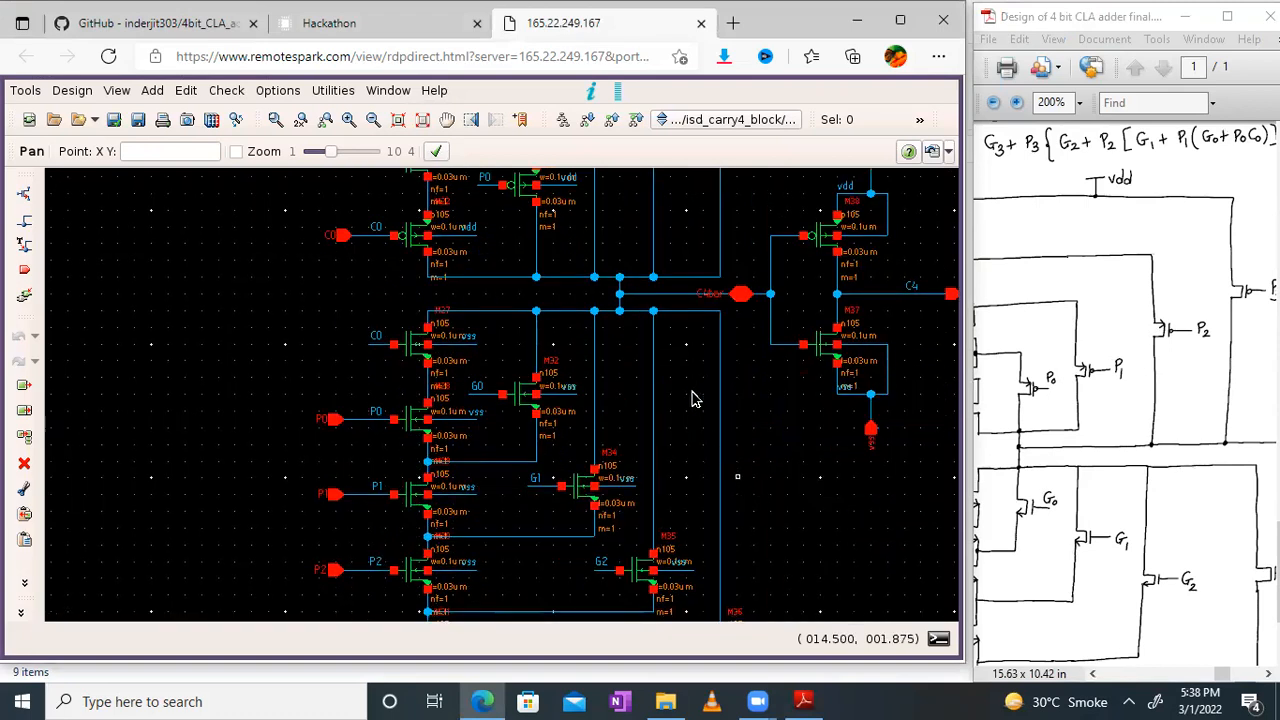
middle_click_drag(674, 360, 657, 395)
left_click_drag(1080, 471, 1175, 176)
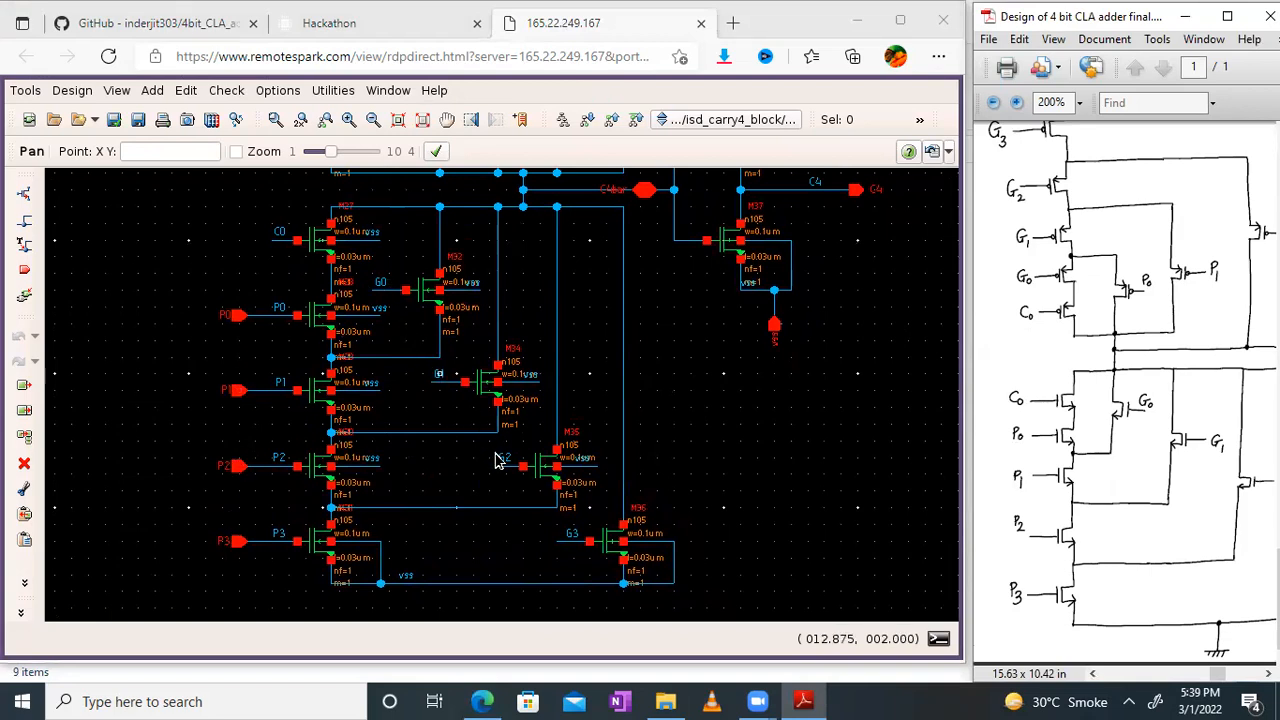
left_click_drag(1187, 444, 978, 428)
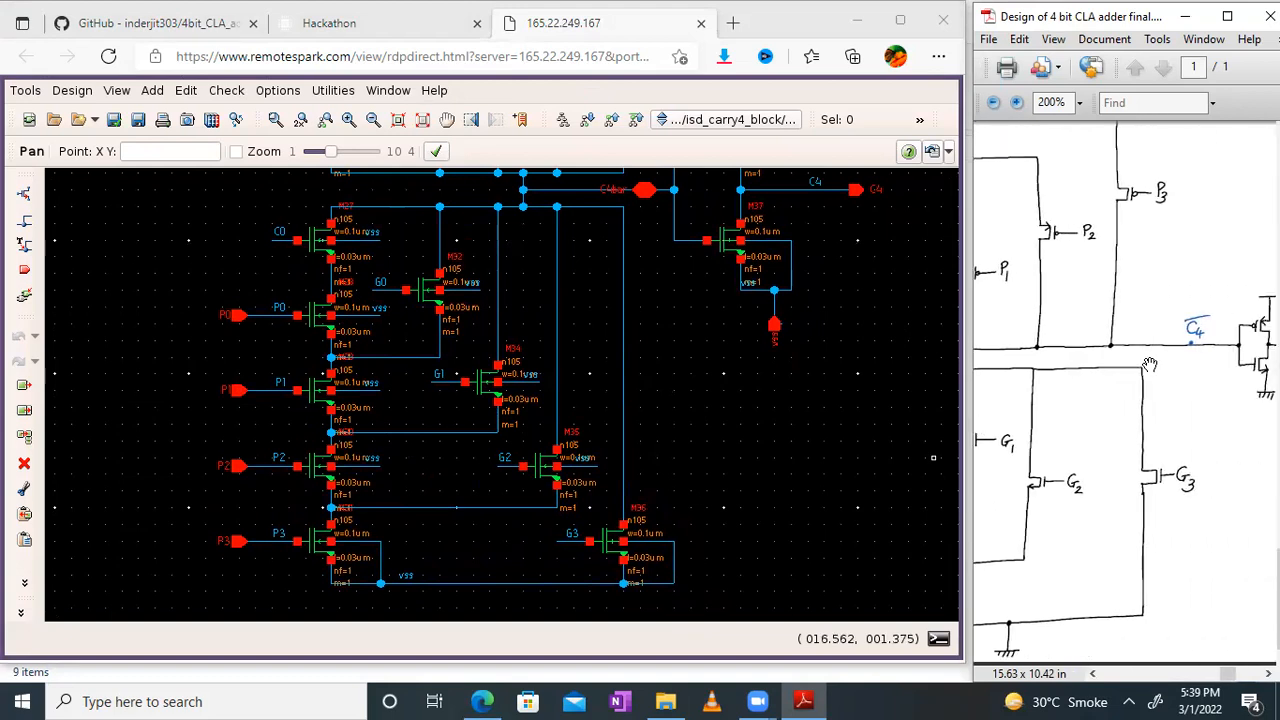
Step: Compare the C4bar node and C4 output inverter in the schematic with the inverter in the hand-drawn Carry 4 circuit
left_click(641, 256)
scroll(595, 425, "up", 1)
middle_click_drag(590, 425, 549, 515)
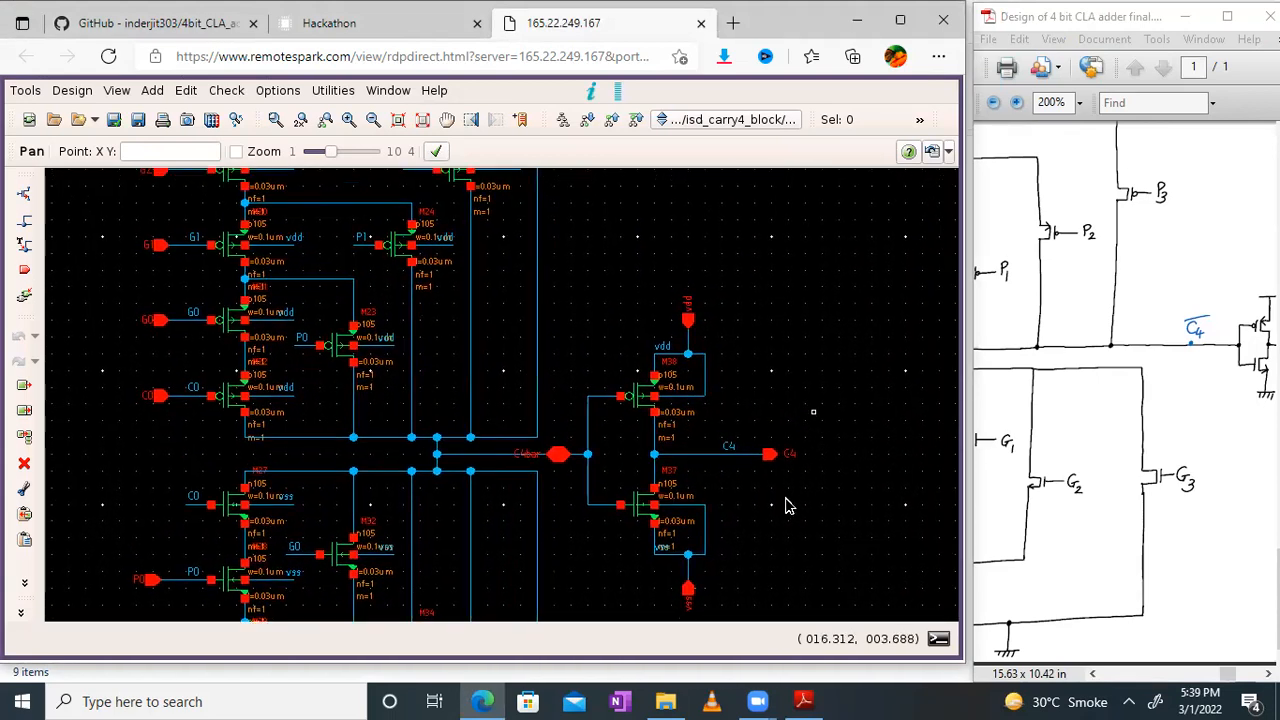
left_click(1191, 398)
scroll(1191, 398, "up", 5)
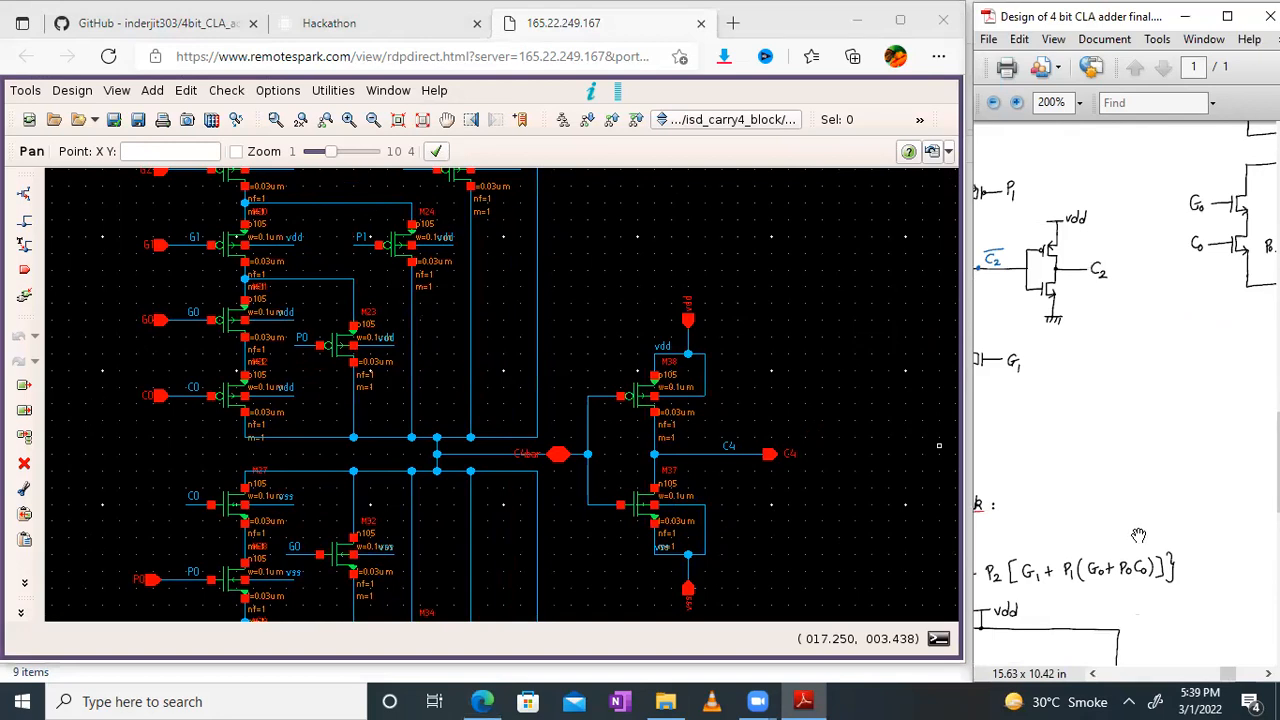
scroll(1140, 520, "down", 3)
scroll(1185, 295, "down", 3)
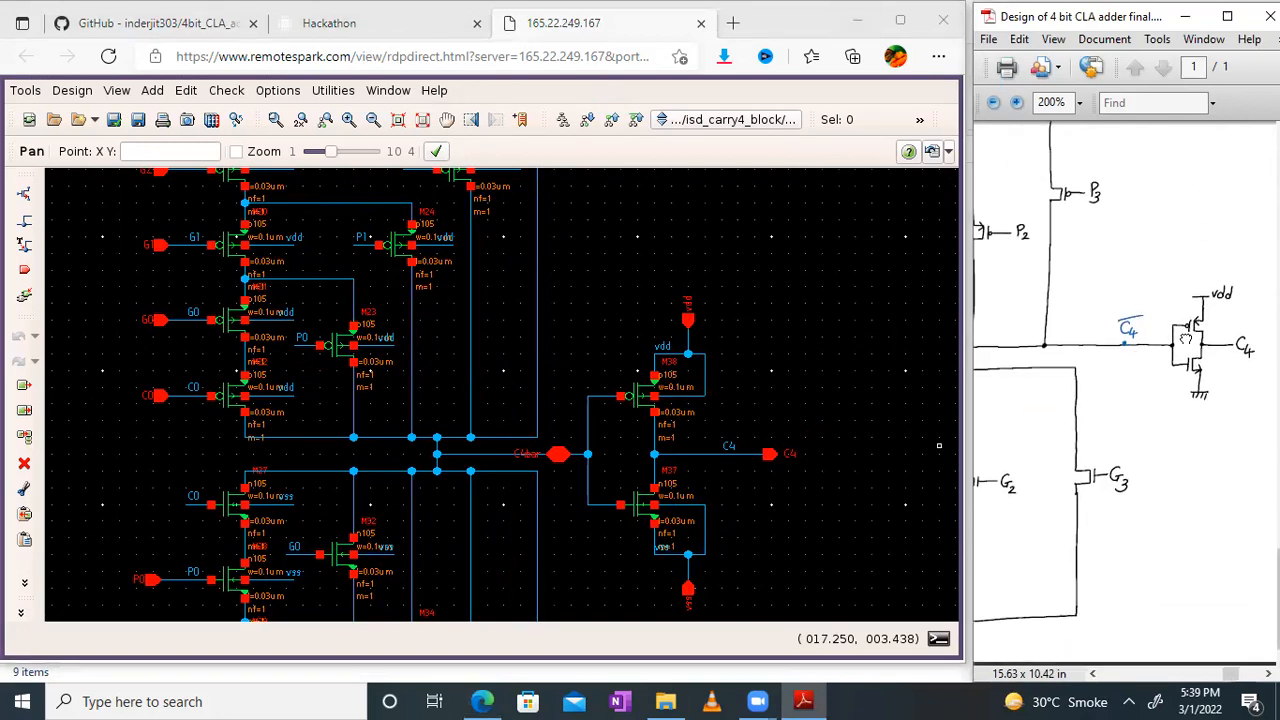
scroll(1185, 338, "left", 2)
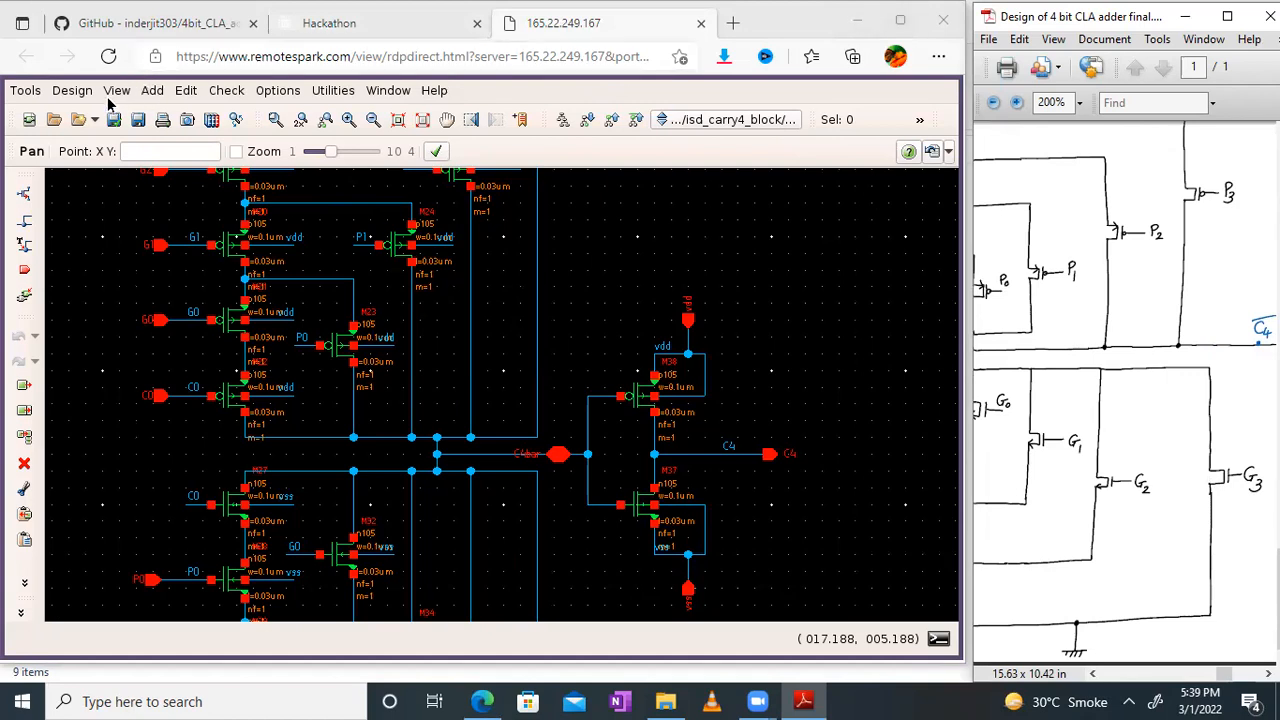
Step: Leave full-screen mode and open the symbol view of isd_carry4_block
left_click(380, 93)
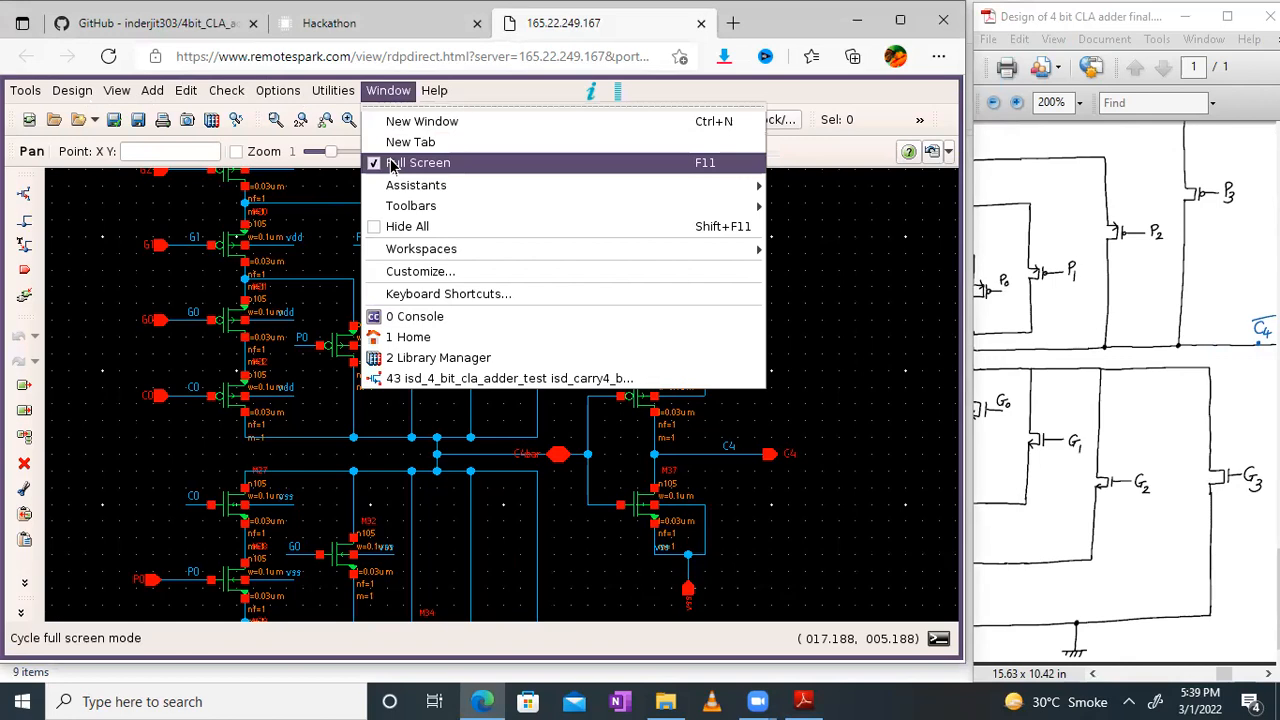
left_click(392, 163)
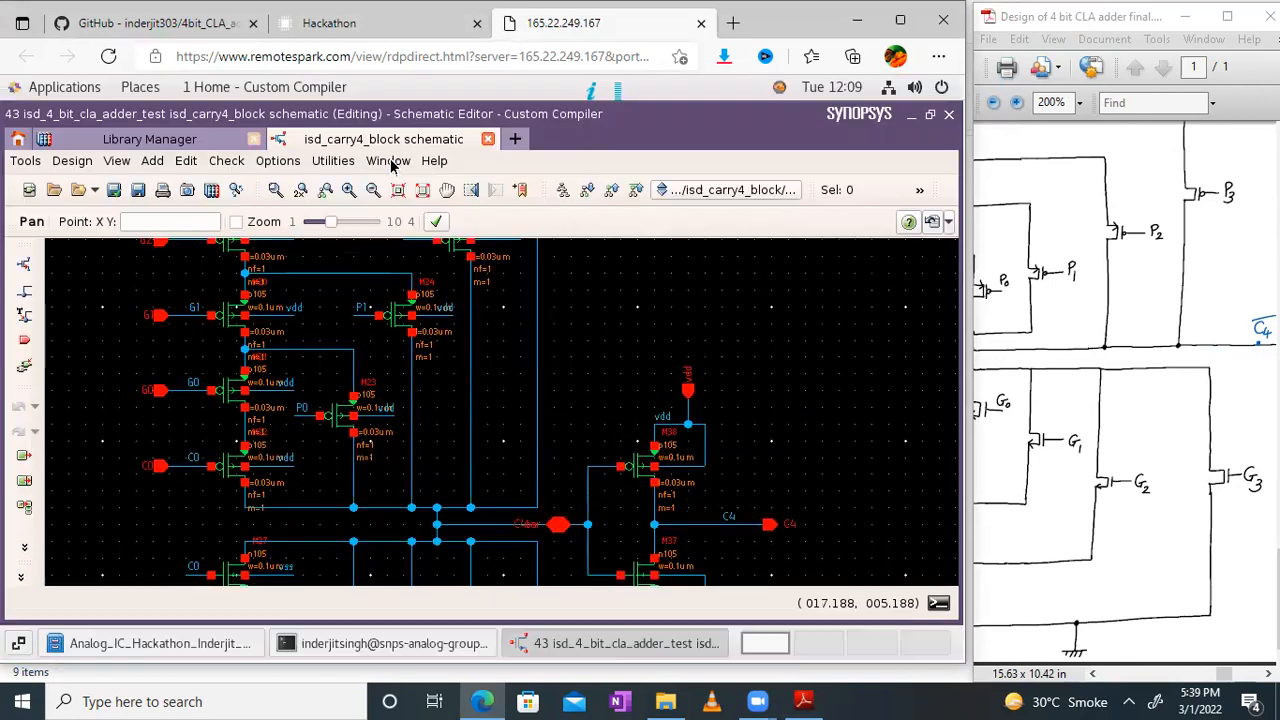
left_click(72, 161)
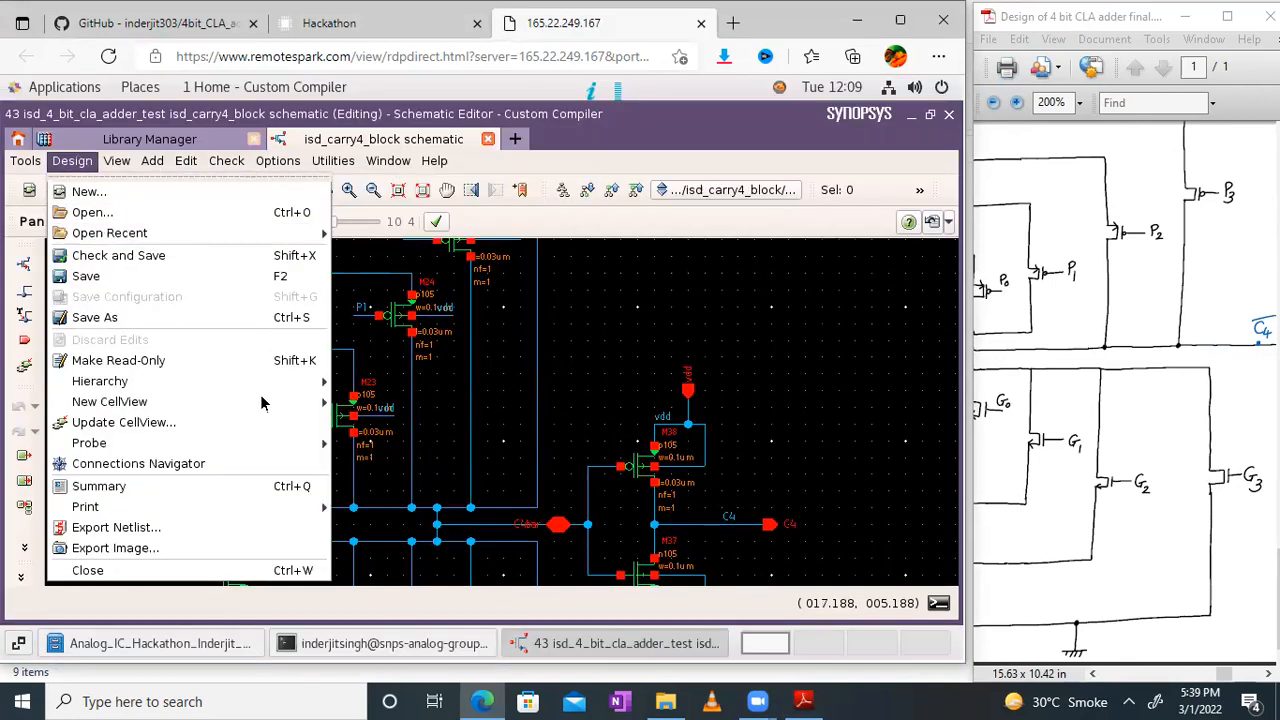
mouse_move(265, 401)
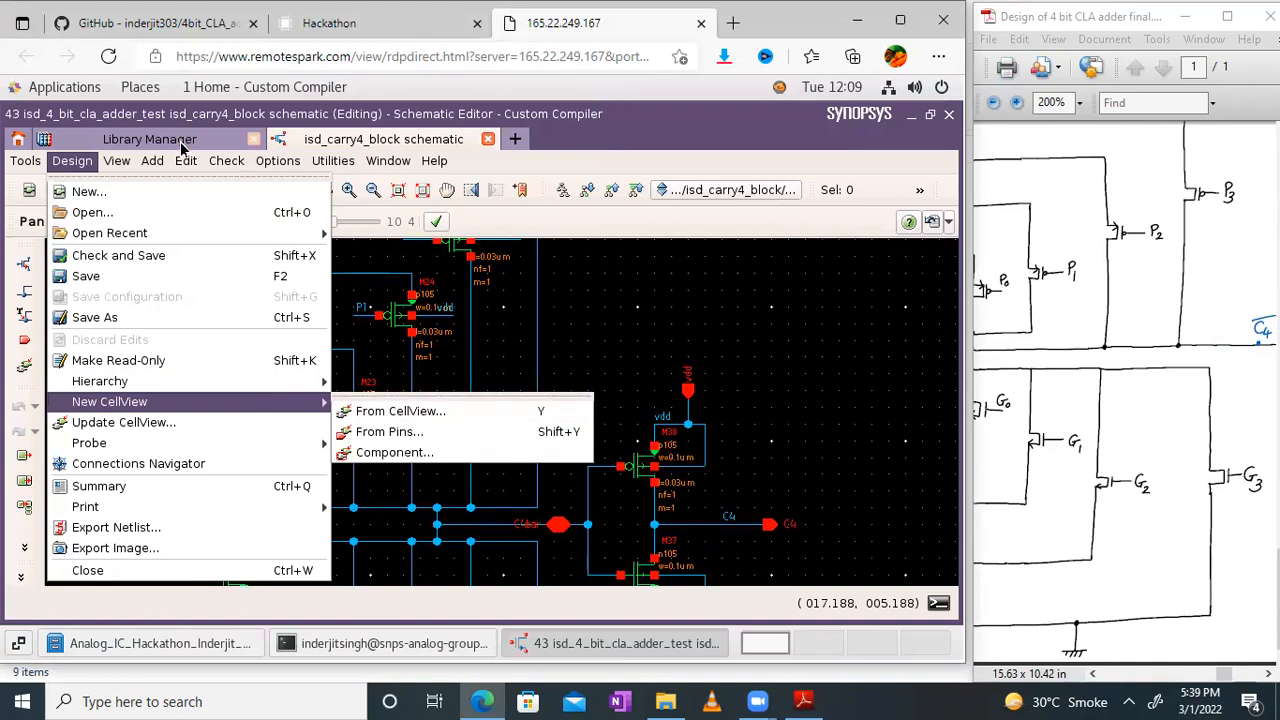
left_click(150, 139)
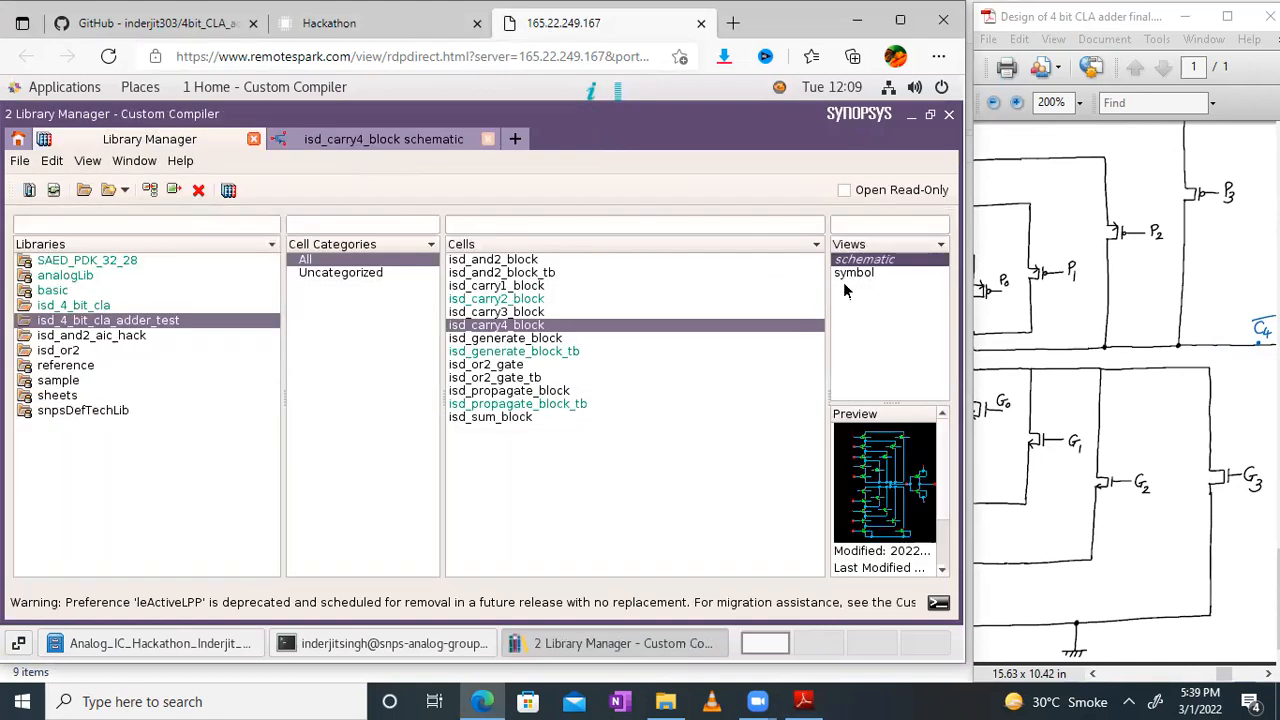
double_click(843, 276)
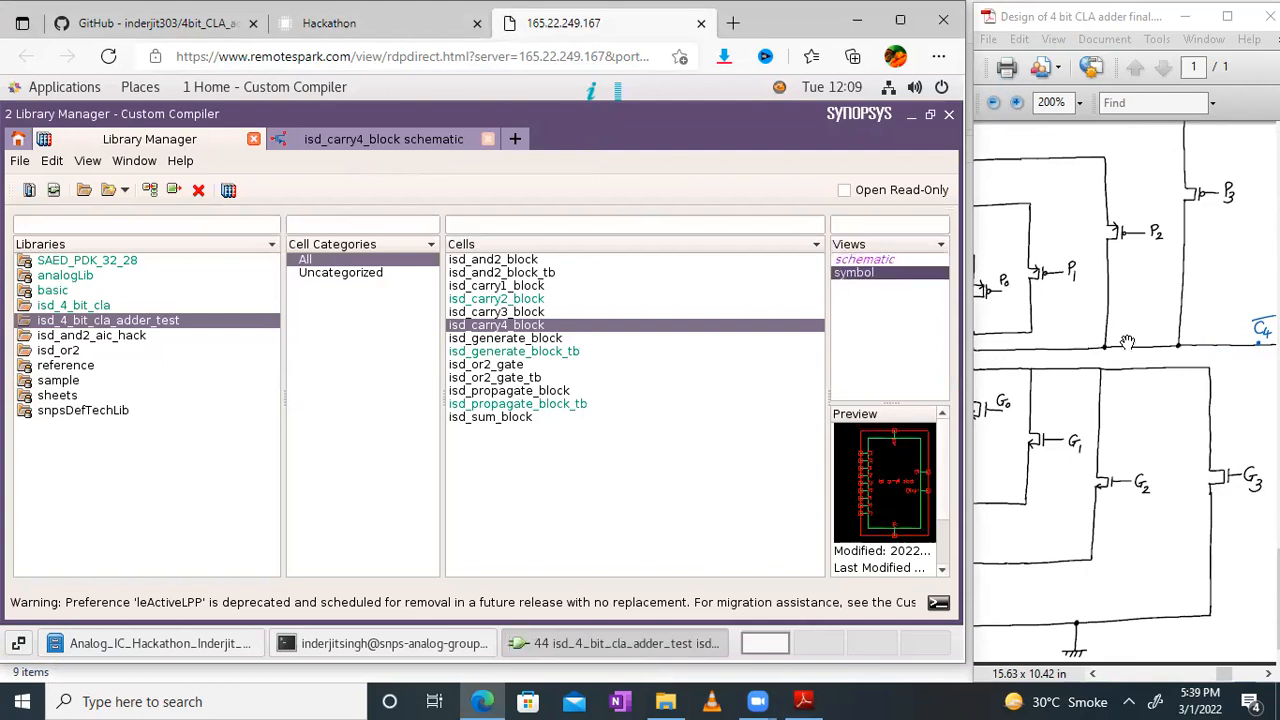
Step: Relate the isd_carry4_block symbol's pins to the hand-drawn circuit, and close the block's symbol and schematic views
left_click_drag(1124, 343, 1271, 366)
left_click_drag(1116, 344, 1100, 428)
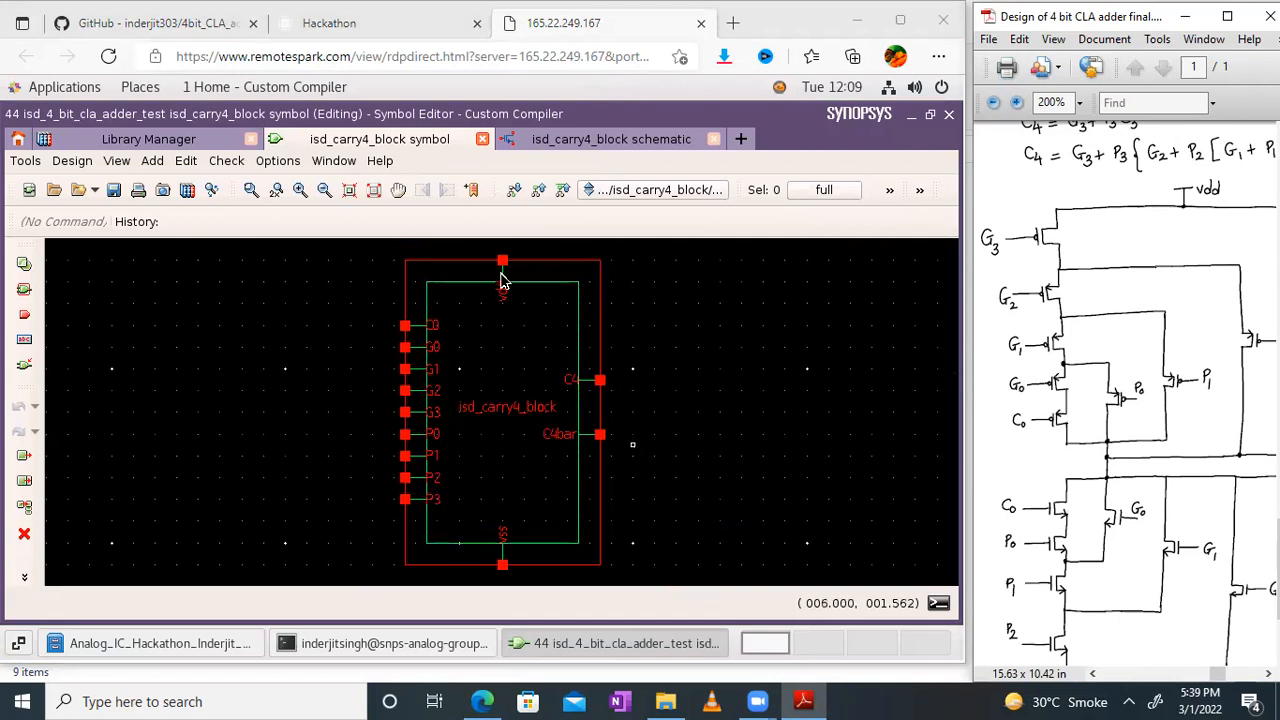
left_click_drag(1082, 362, 973, 260)
left_click_drag(1100, 304, 1152, 389)
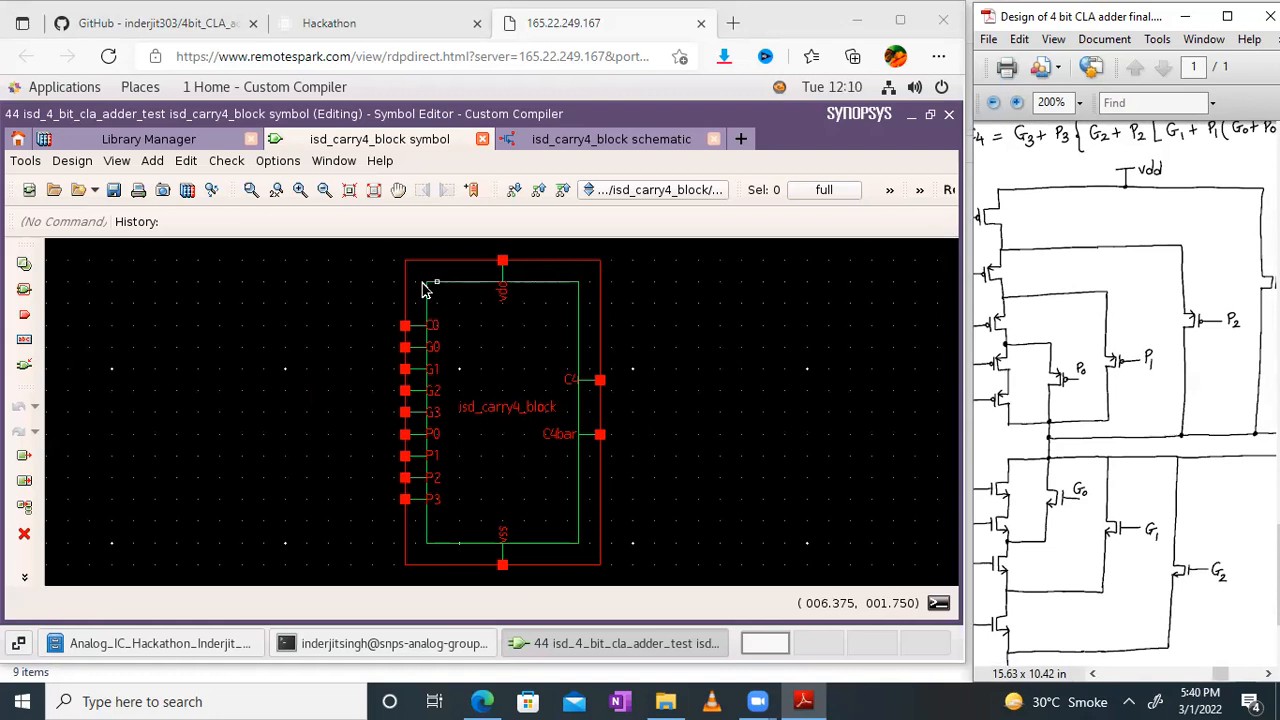
left_click(484, 140)
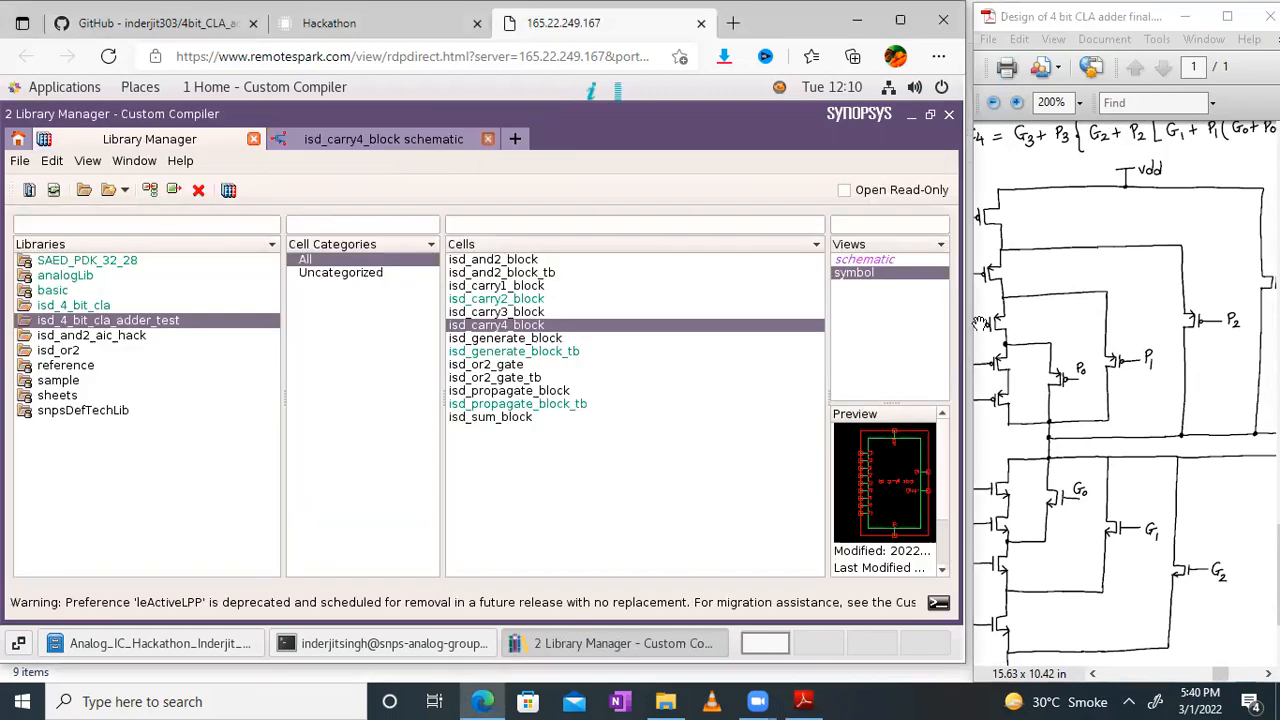
left_click(487, 139)
Step: Maximize the PDF and examine the Sum circuit block's equations and hand-drawn S0 circuit at 400% zoom
left_click(1227, 16)
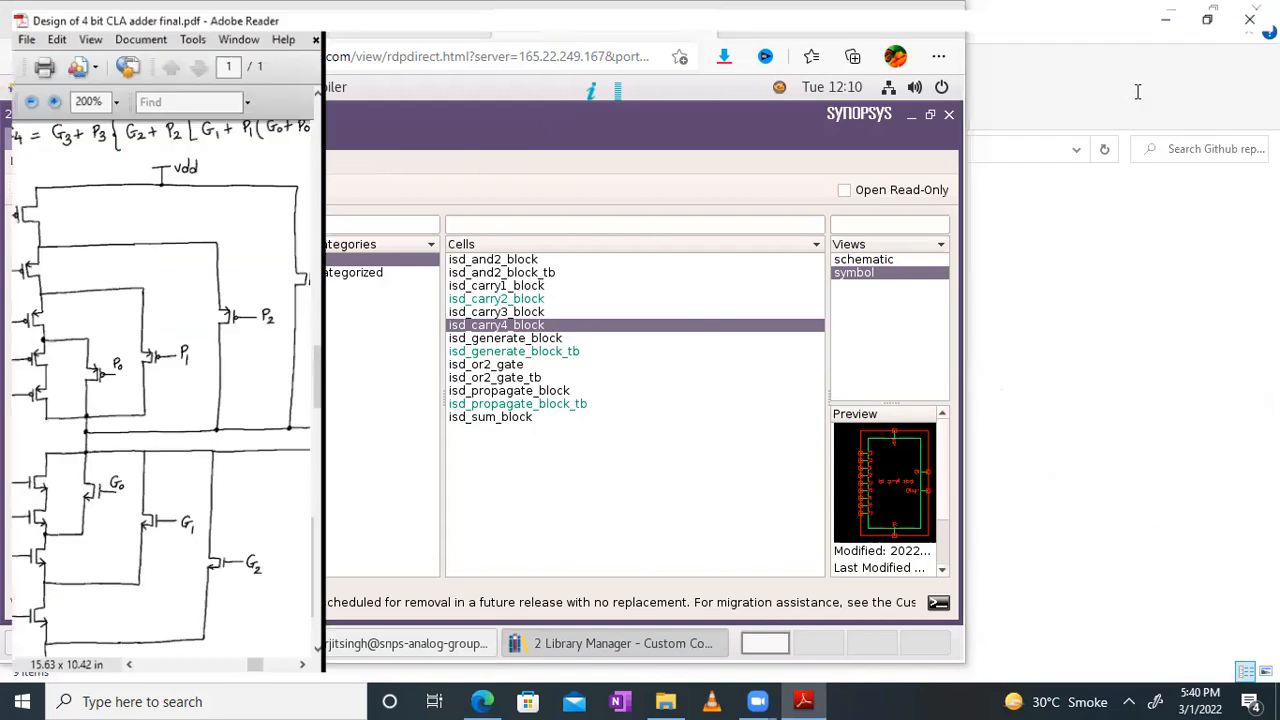
left_click_drag(788, 386, 802, 515)
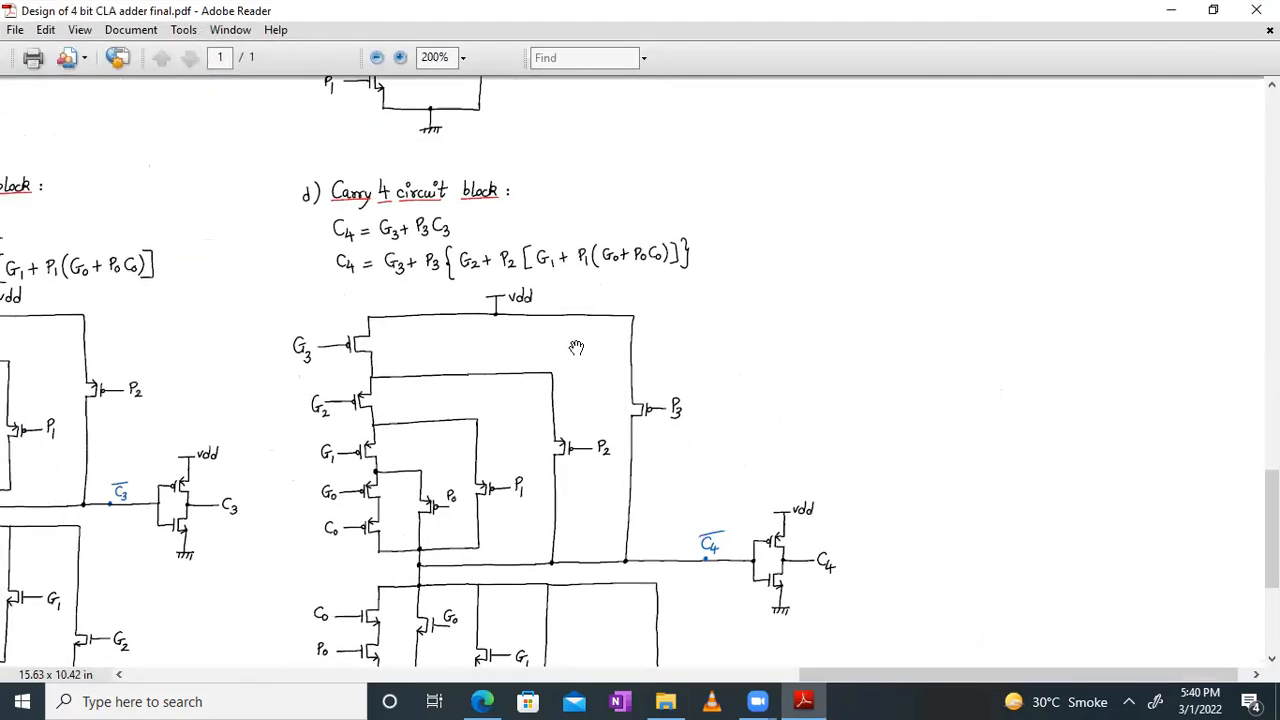
left_click_drag(558, 324, 703, 668)
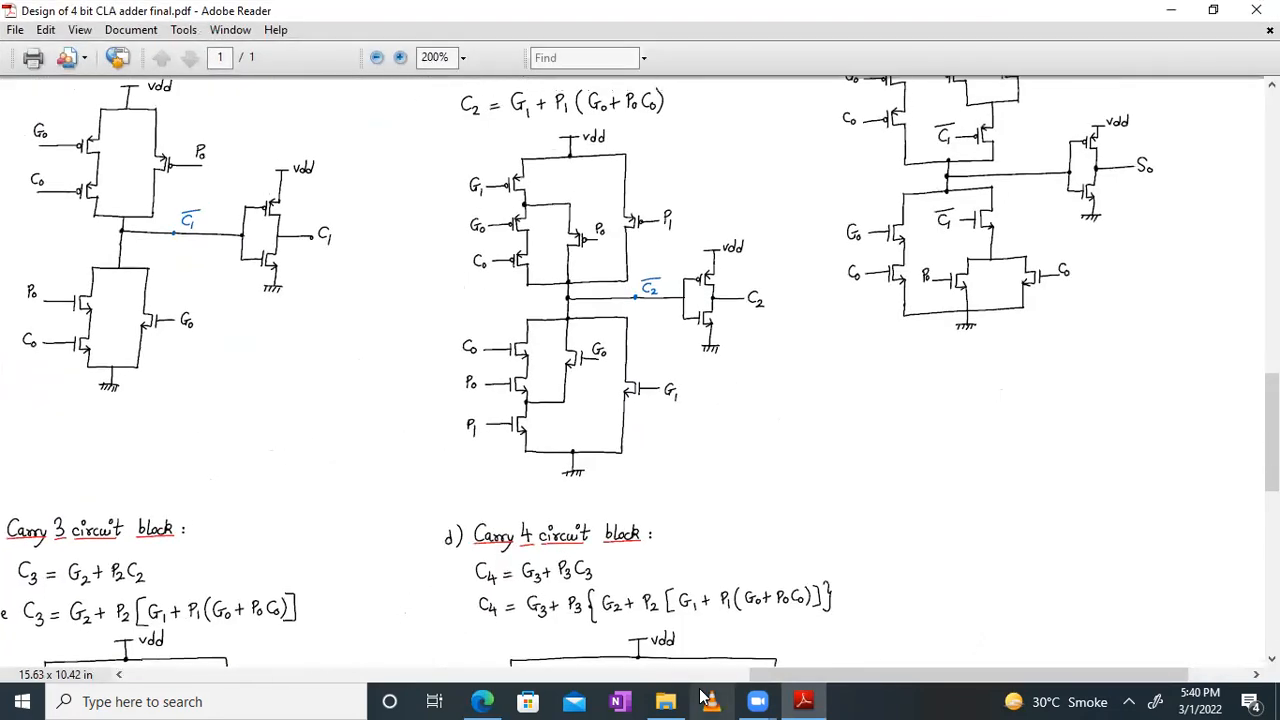
left_click_drag(755, 190, 655, 340)
scroll(642, 308, "up", 2, "ctrl")
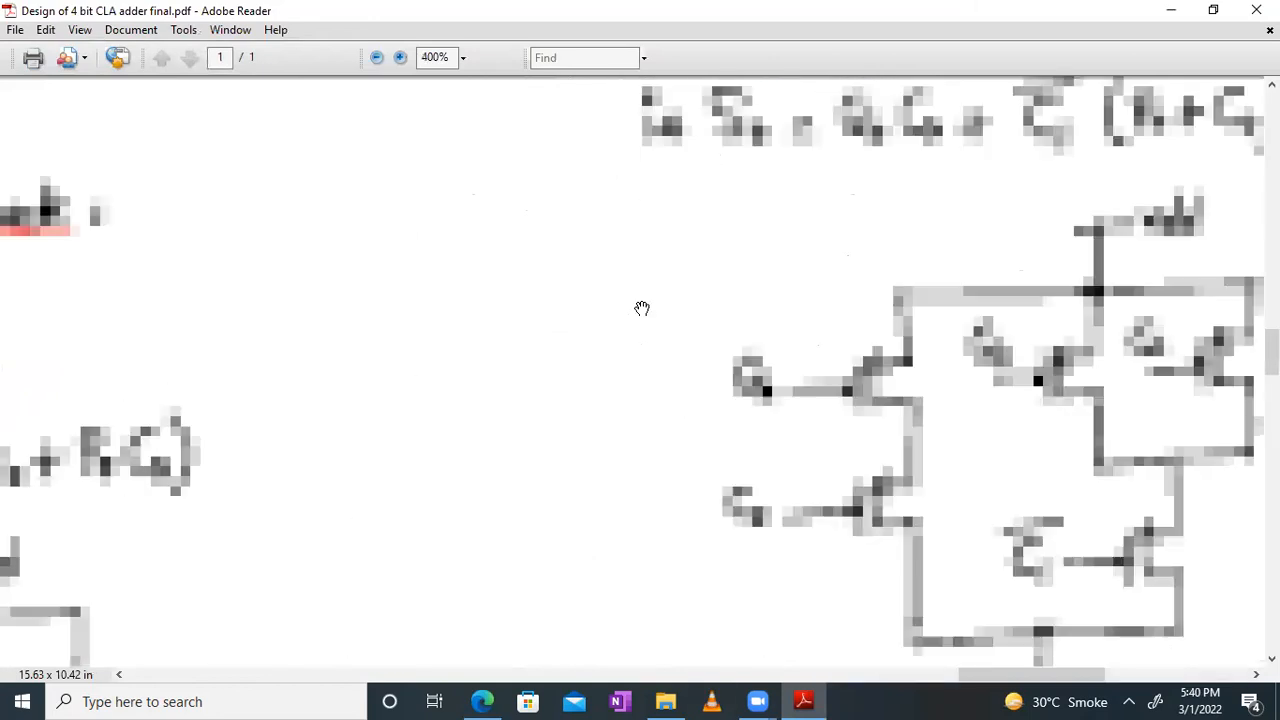
scroll(786, 271, "down", 1, "ctrl")
left_click_drag(1063, 215, 617, 394)
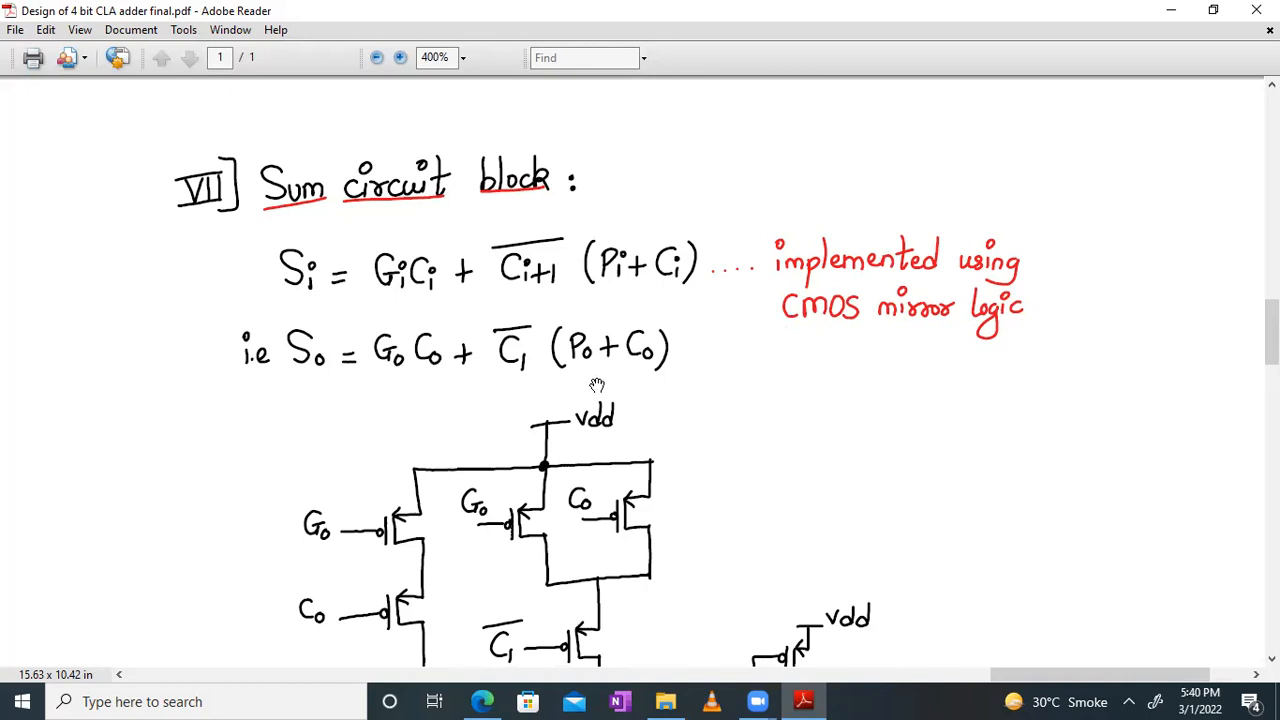
left_click_drag(878, 544, 916, 242)
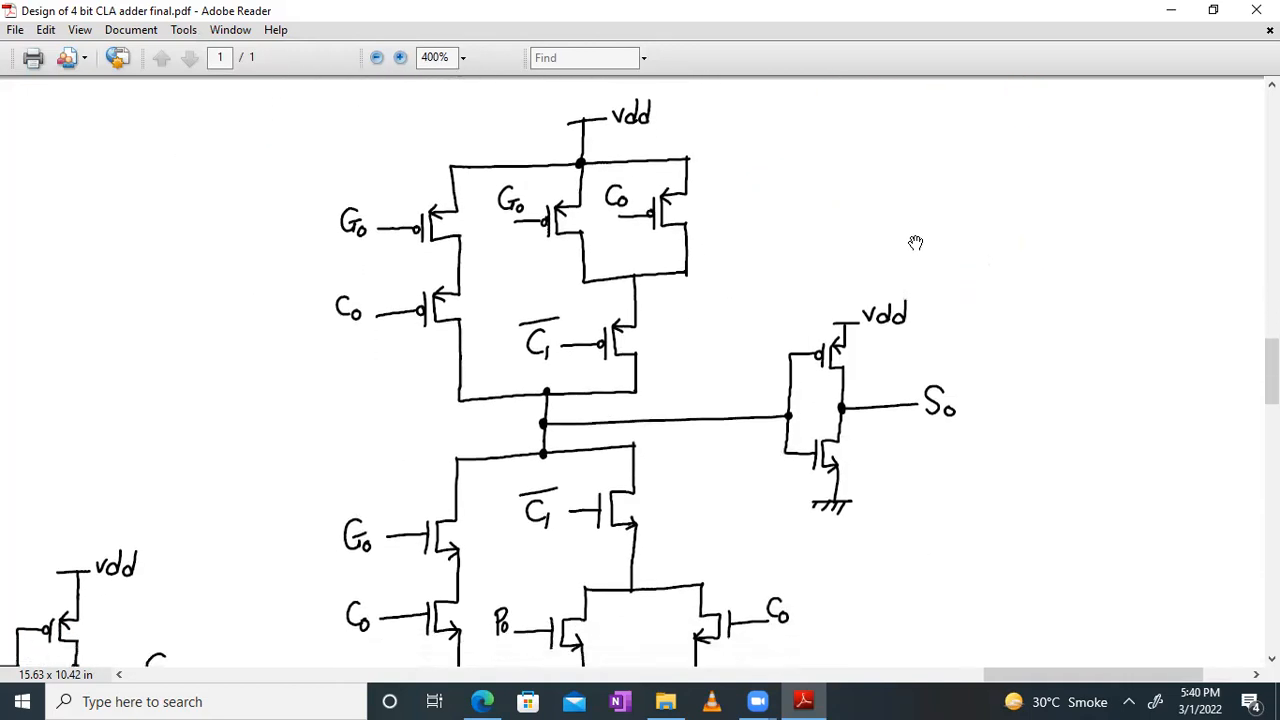
left_click_drag(717, 489, 957, 536)
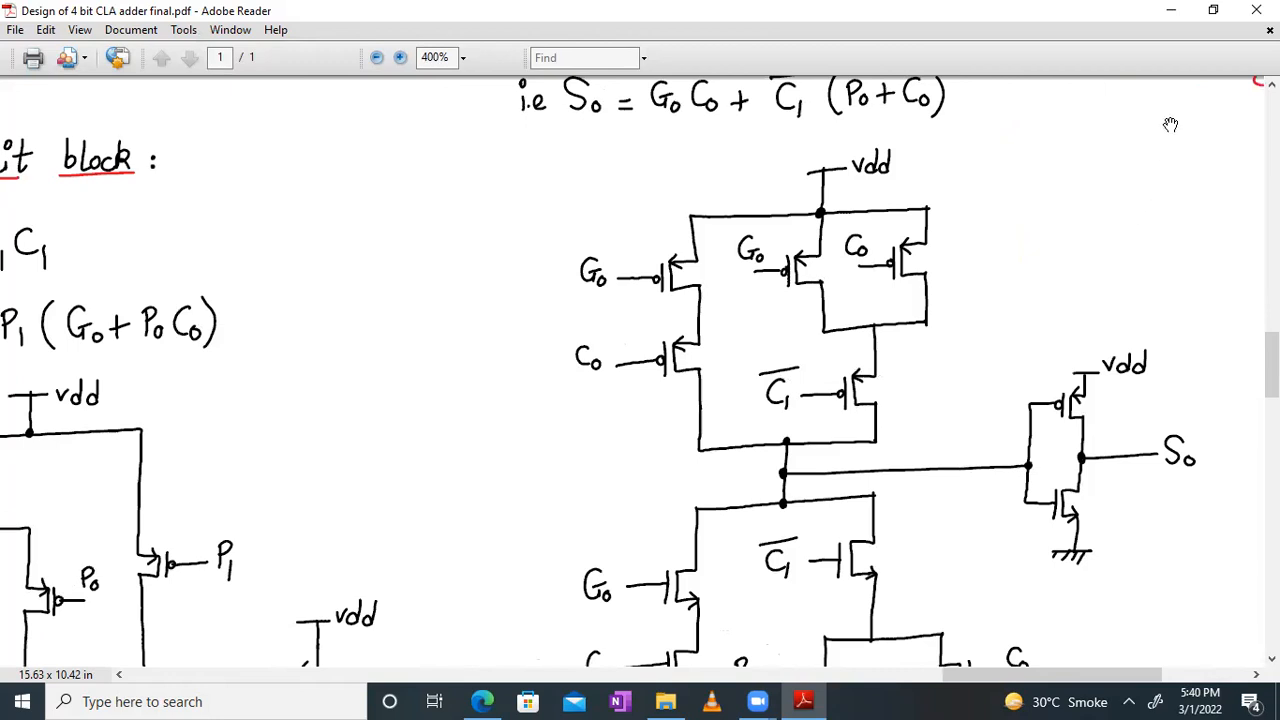
Step: Restore the PDF to its smaller window and show the hand-drawn S0 sum circuit with its equations at 300% zoom
left_click(1213, 10)
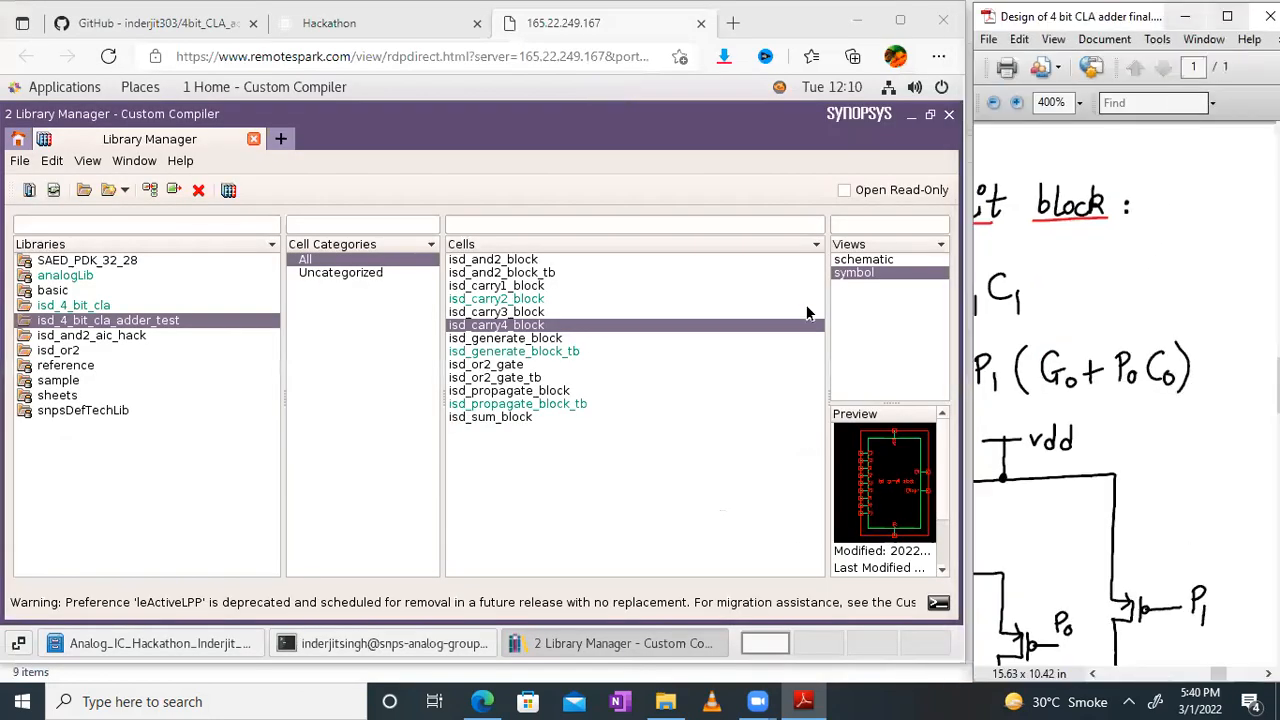
left_click_drag(1128, 398, 1268, 333)
scroll(1189, 361, "down", 1, "ctrl")
left_click_drag(1106, 404, 893, 465)
left_click_drag(1188, 311, 960, 365)
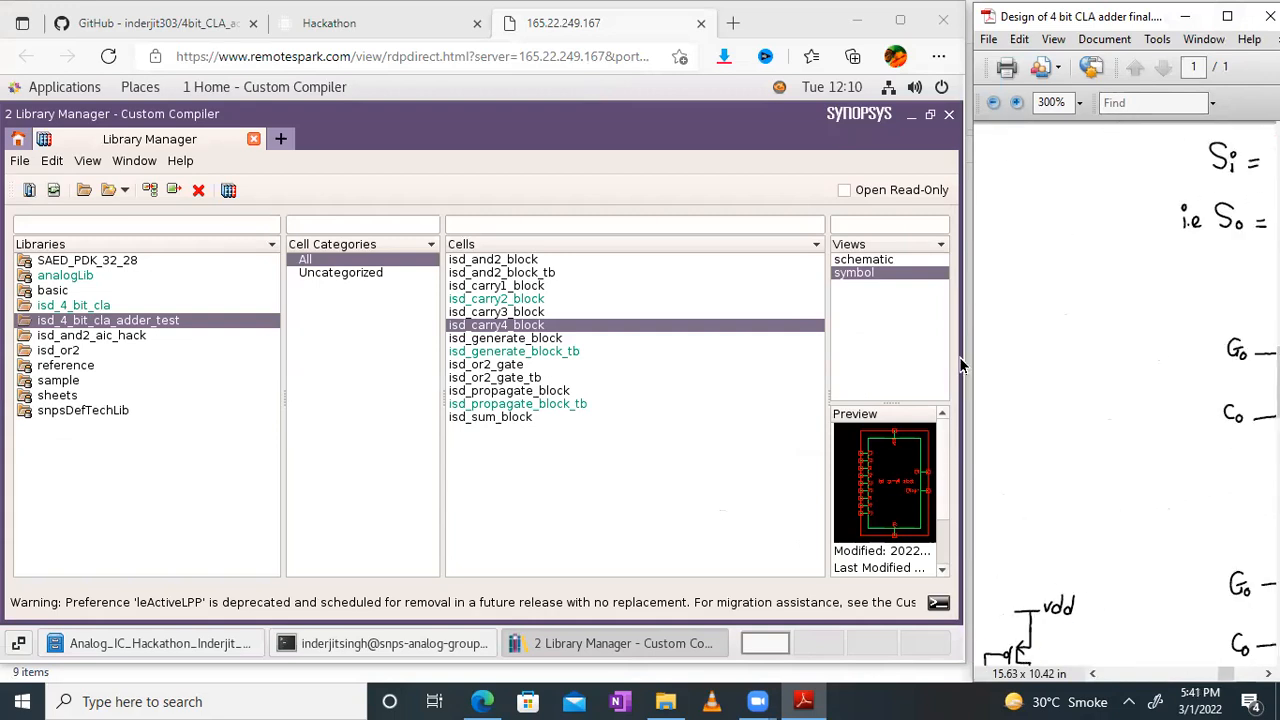
left_click_drag(1278, 352, 1016, 96)
left_click_drag(1244, 554, 1263, 258)
left_click_drag(1165, 424, 1139, 379)
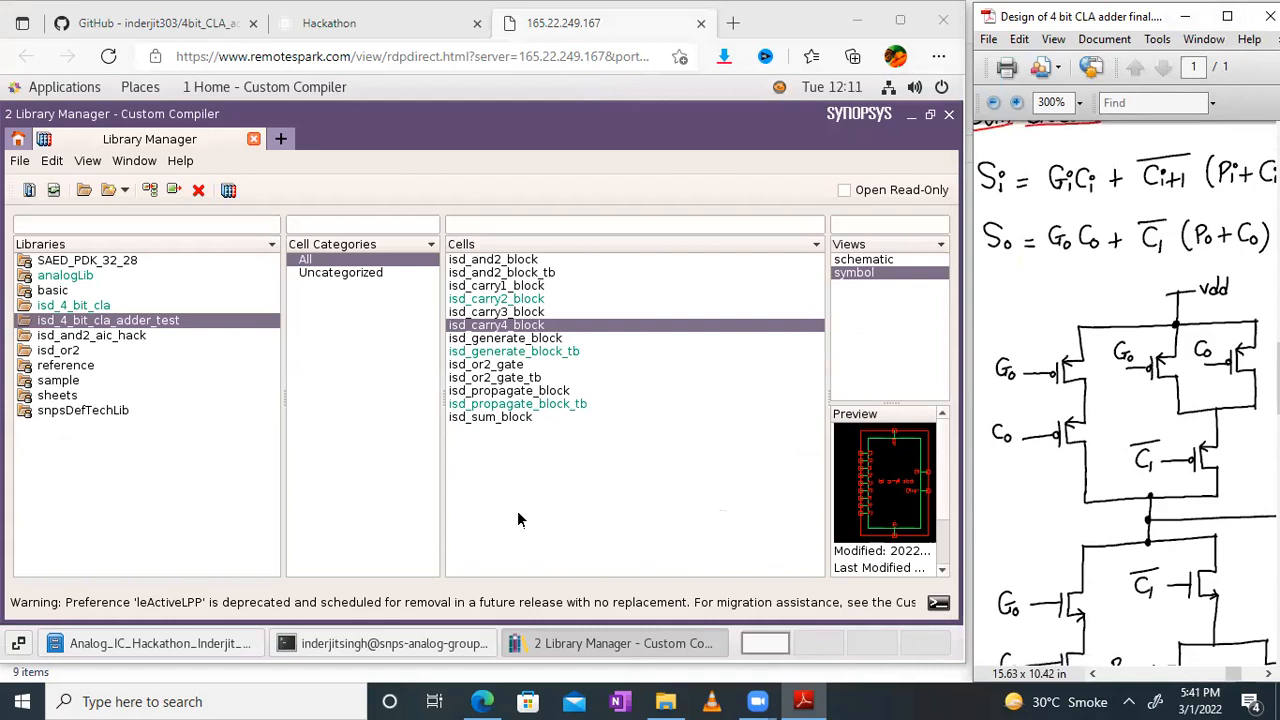
Step: Open the schematic view of isd_sum_block and show it in full-screen mode
left_click(502, 416)
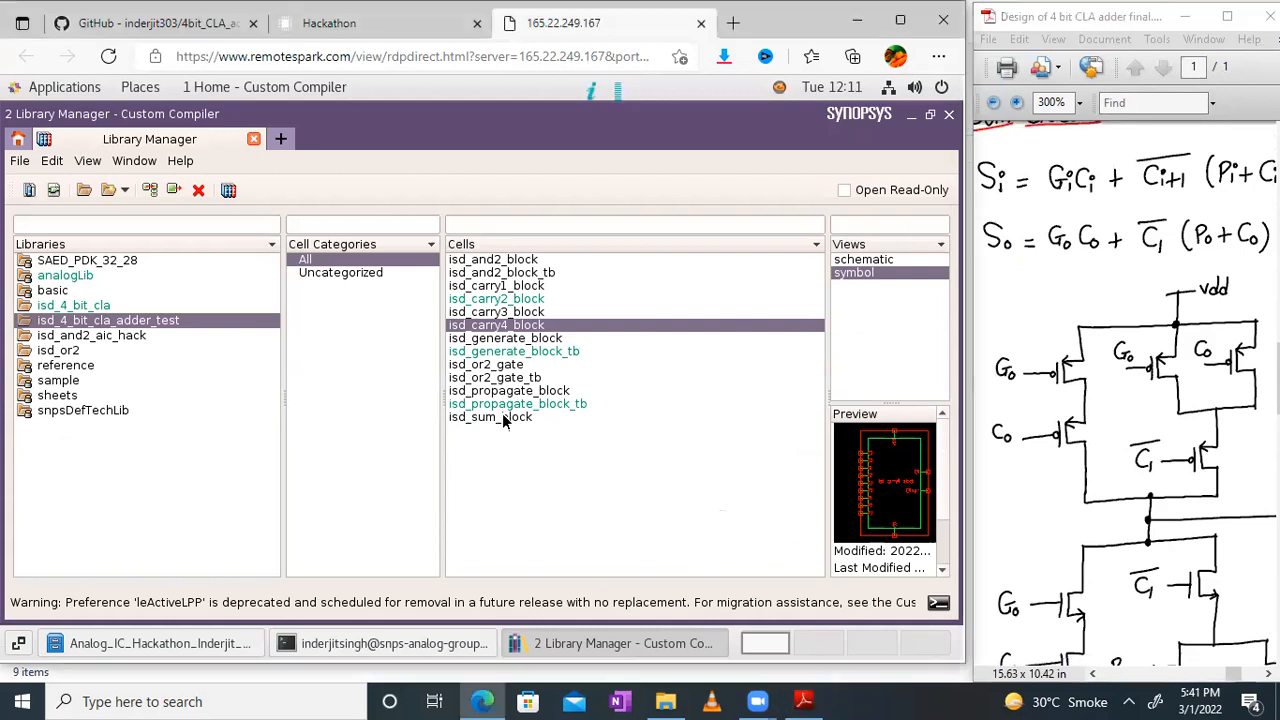
double_click(860, 260)
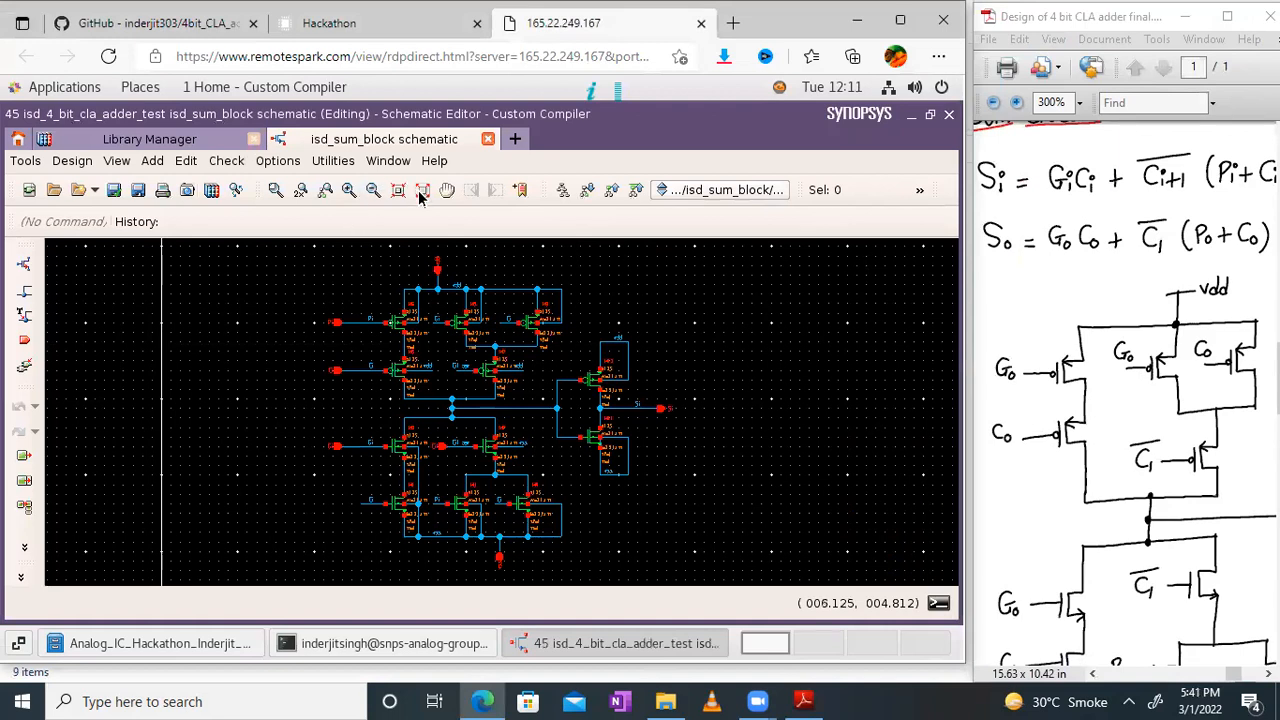
left_click(388, 161)
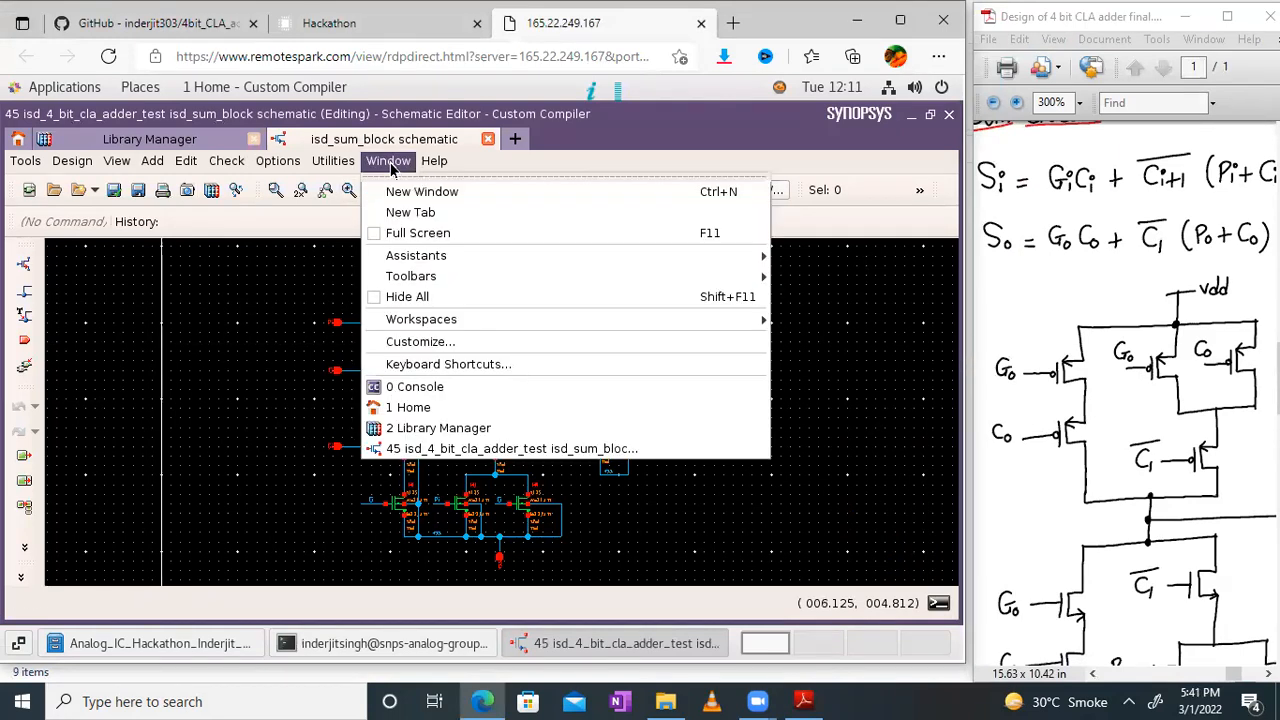
left_click(418, 233)
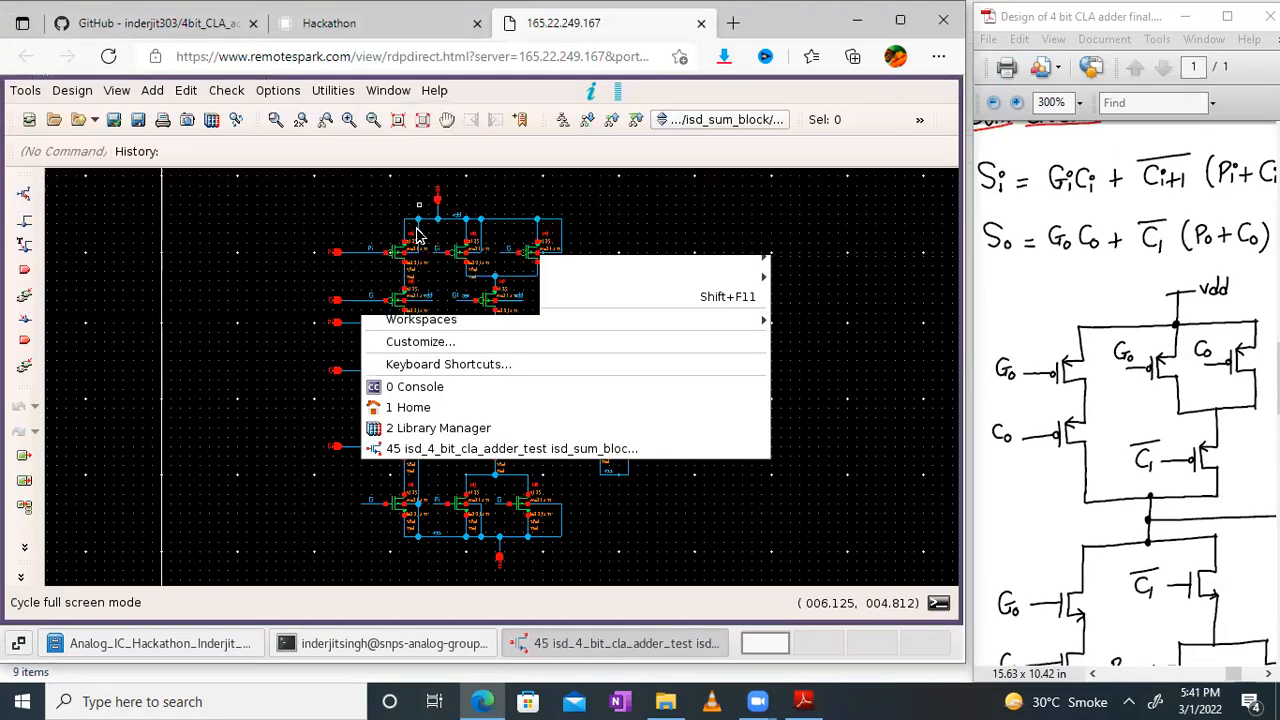
Step: Compare the pull-up transistors M5 to M9 in the isd_sum_block schematic with the hand-drawn S0 pull-up network
left_click(423, 120)
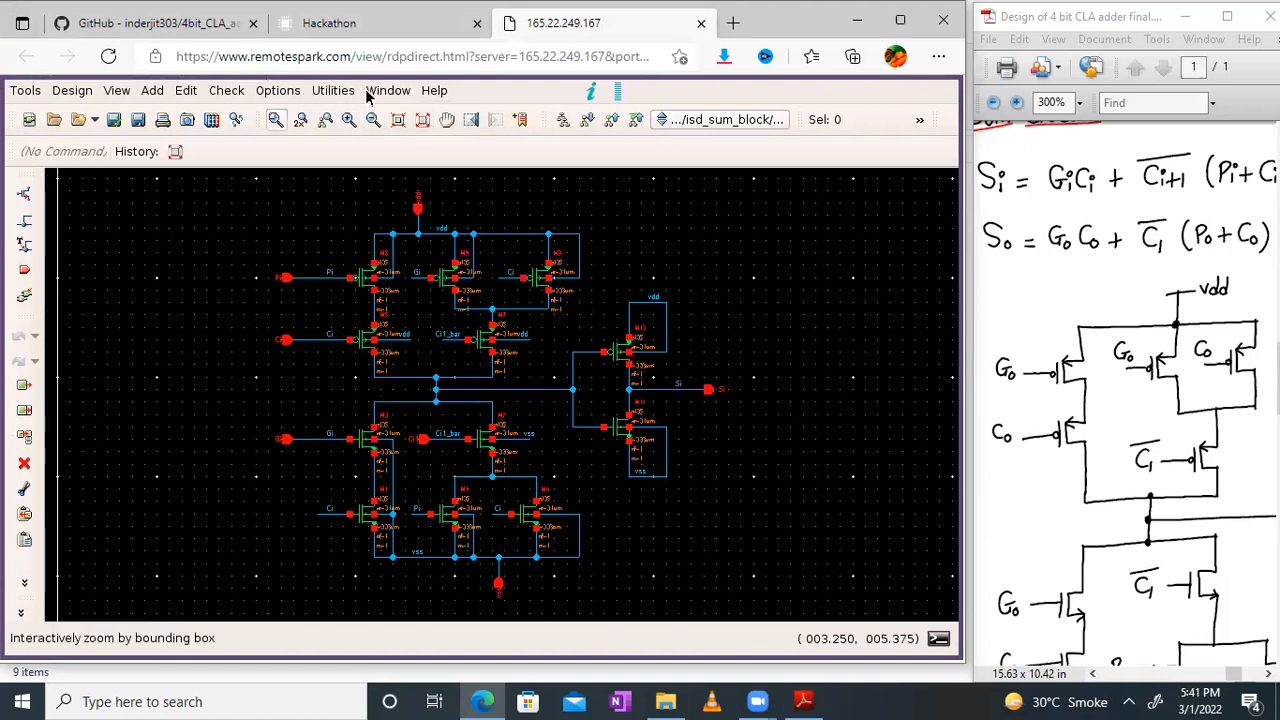
left_click(348, 120)
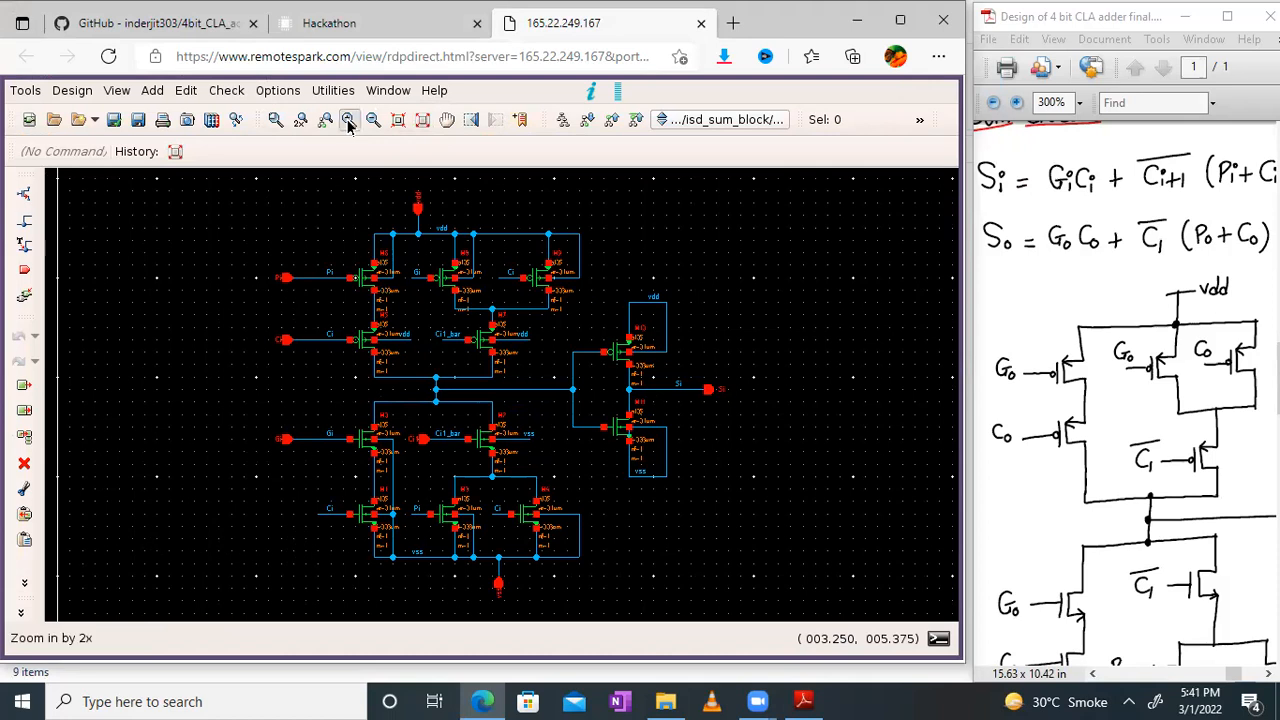
left_click(447, 120)
left_click_drag(737, 380, 766, 360)
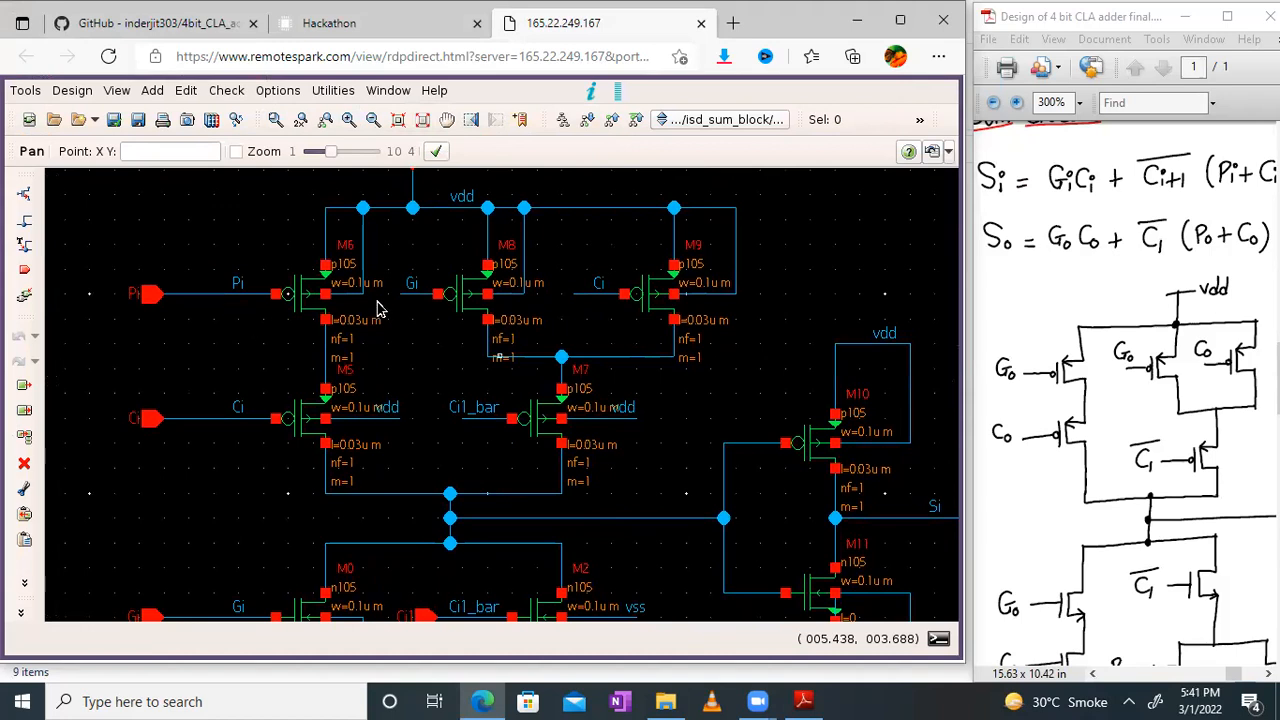
left_click_drag(1093, 327, 1074, 261)
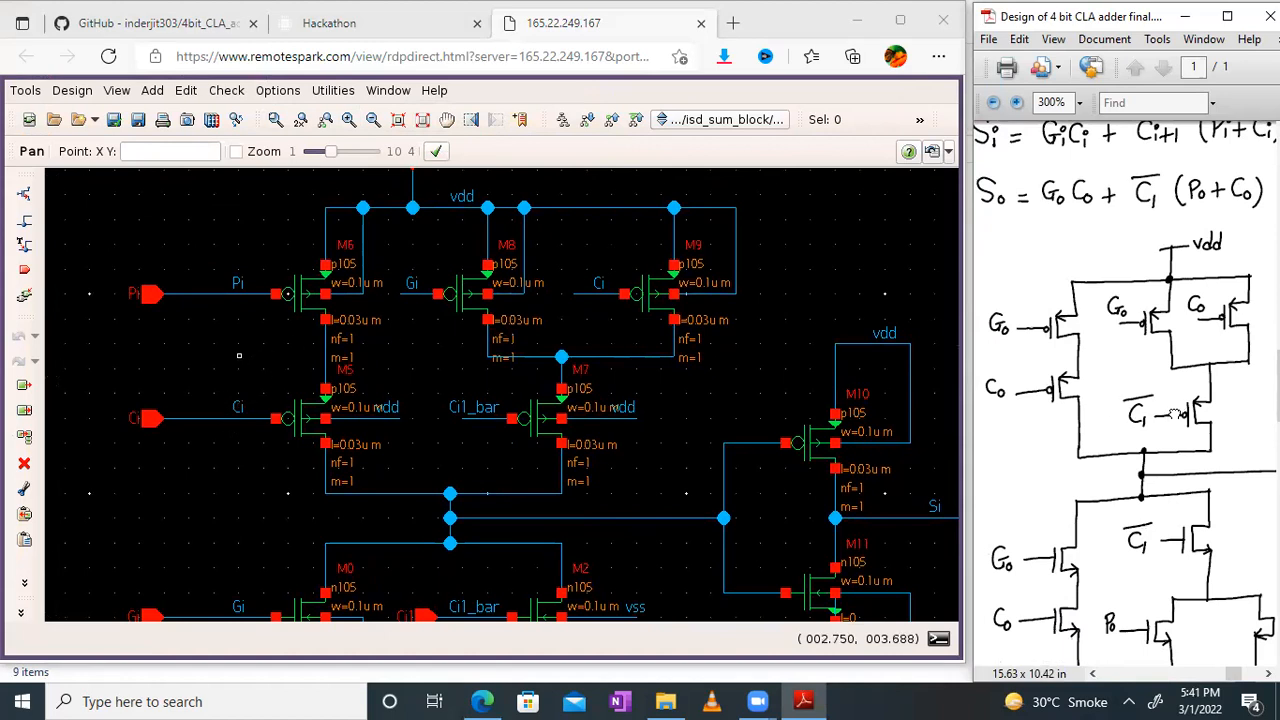
left_click_drag(1180, 412, 1180, 408)
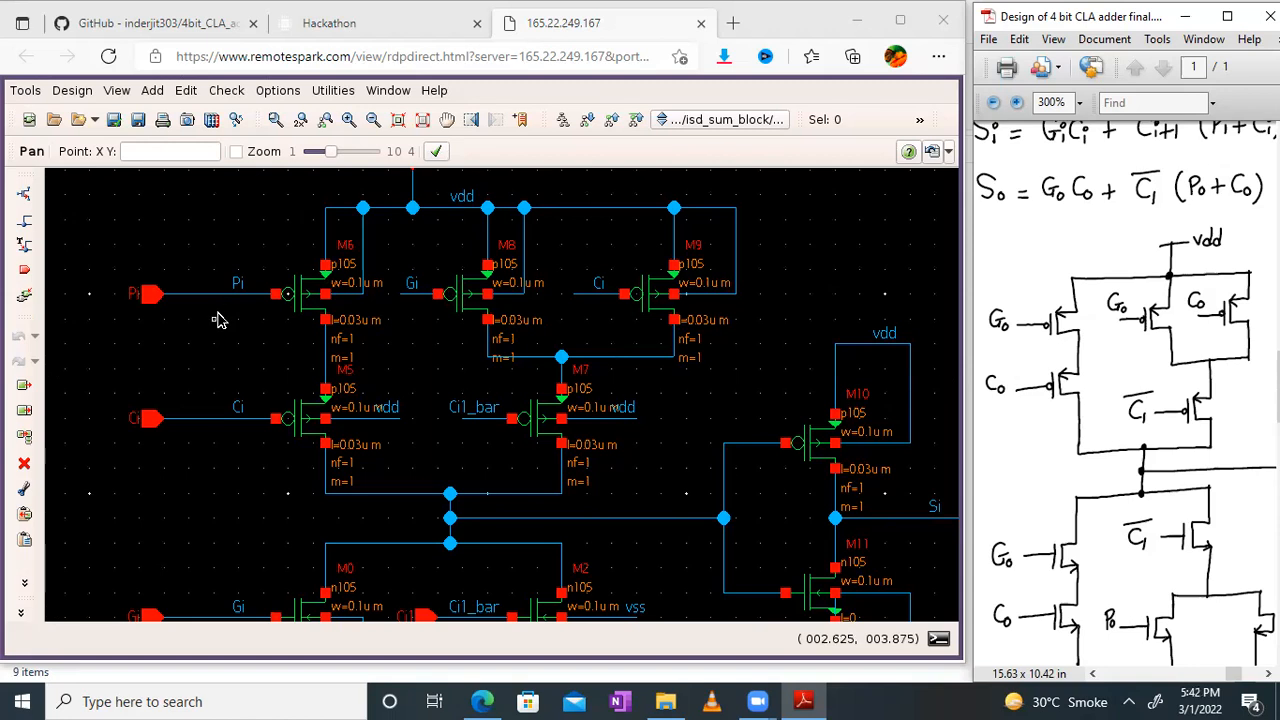
mouse_move(1076, 358)
left_mouse_down()
mouse_move(1099, 400)
mouse_move(1104, 272)
mouse_move(1090, 427)
mouse_move(1062, 412)
mouse_move(1086, 371)
left_mouse_up()
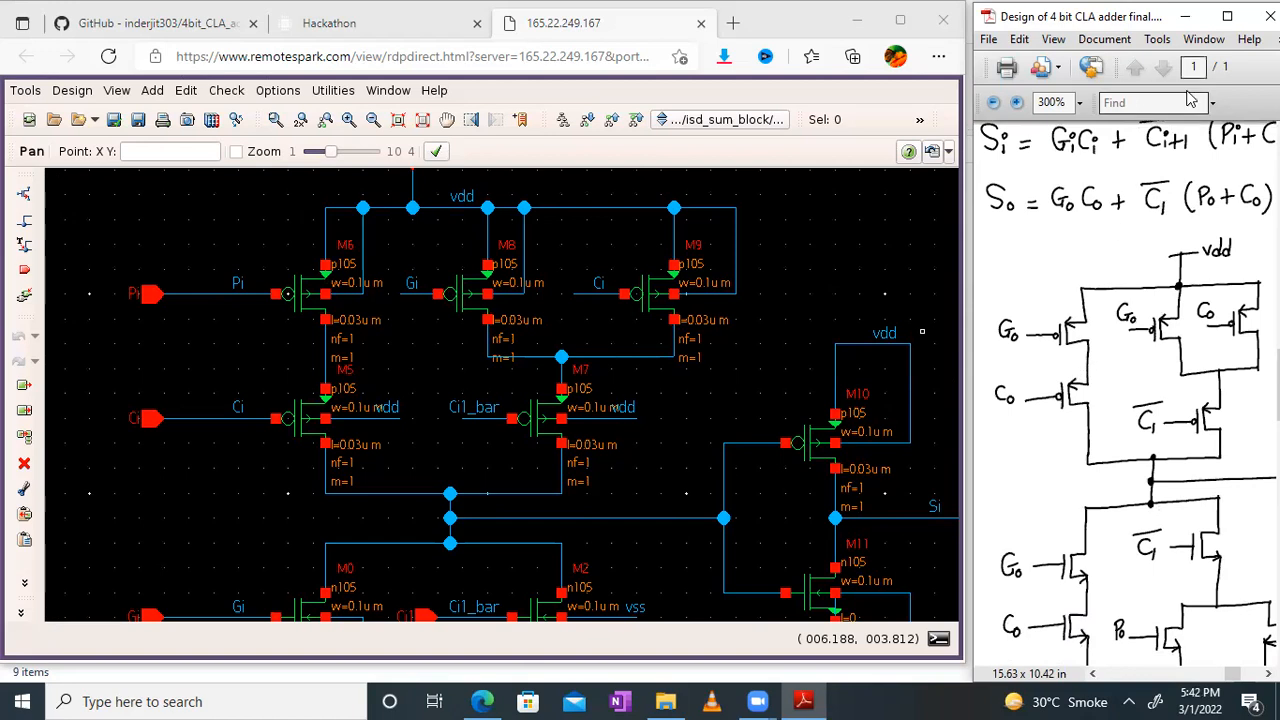
Step: Examine the full hand-drawn S0 circuit in the maximized PDF at 300% zoom, and restore the smaller window
left_click(1227, 16)
mouse_move(751, 413)
left_mouse_down()
mouse_move(747, 363)
mouse_move(740, 413)
left_mouse_up()
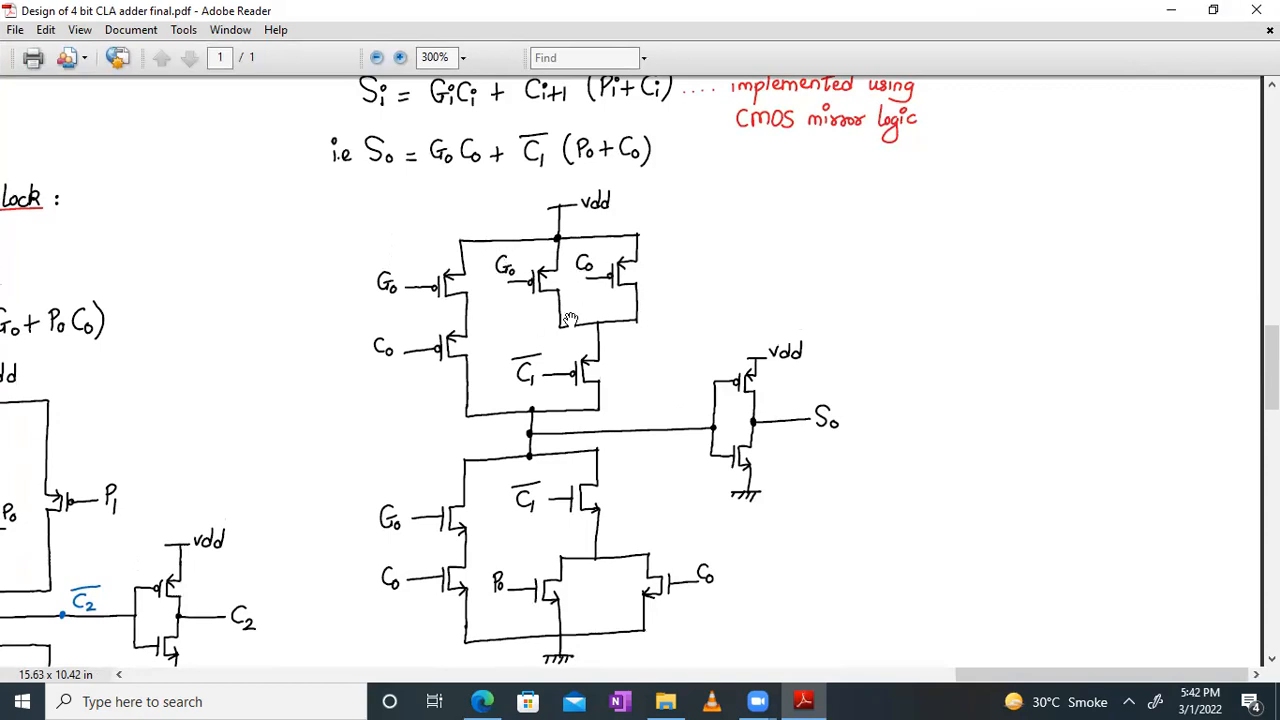
left_click_drag(588, 330, 590, 352)
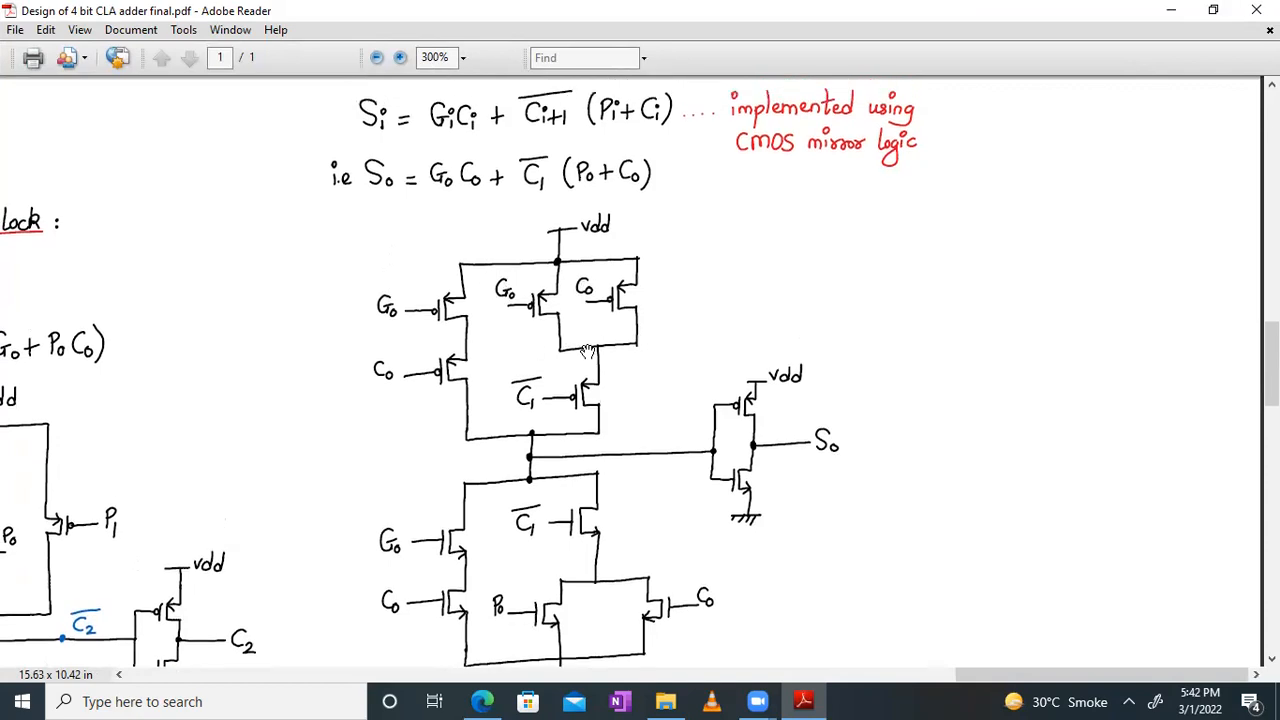
left_click(1213, 9)
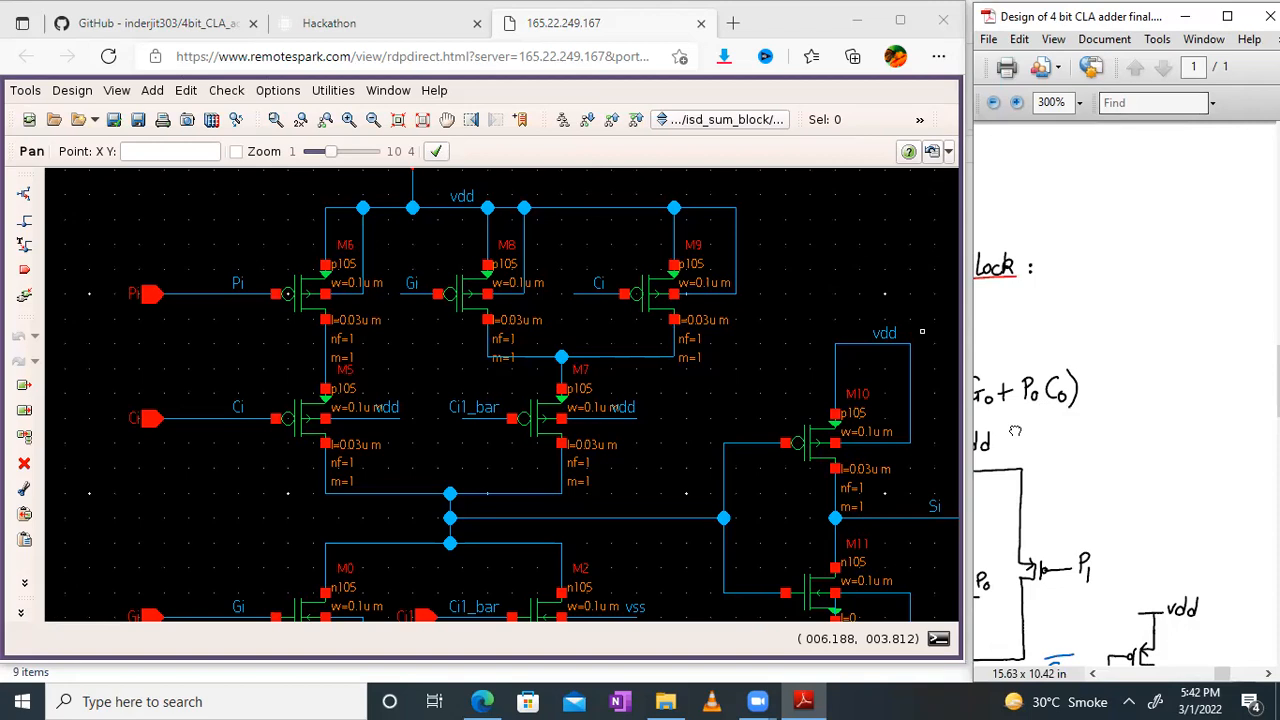
Step: Examine the pull-up and pull-down networks of the hand-drawn S0 circuit at 400% zoom in the maximized PDF, and restore its window
scroll(1115, 300, "down", 5)
left_click_drag(1107, 367, 1098, 551)
left_click_drag(1191, 303, 1257, 241)
left_click(1227, 16)
left_click_drag(850, 412, 280, 512)
left_click_drag(755, 264, 741, 530)
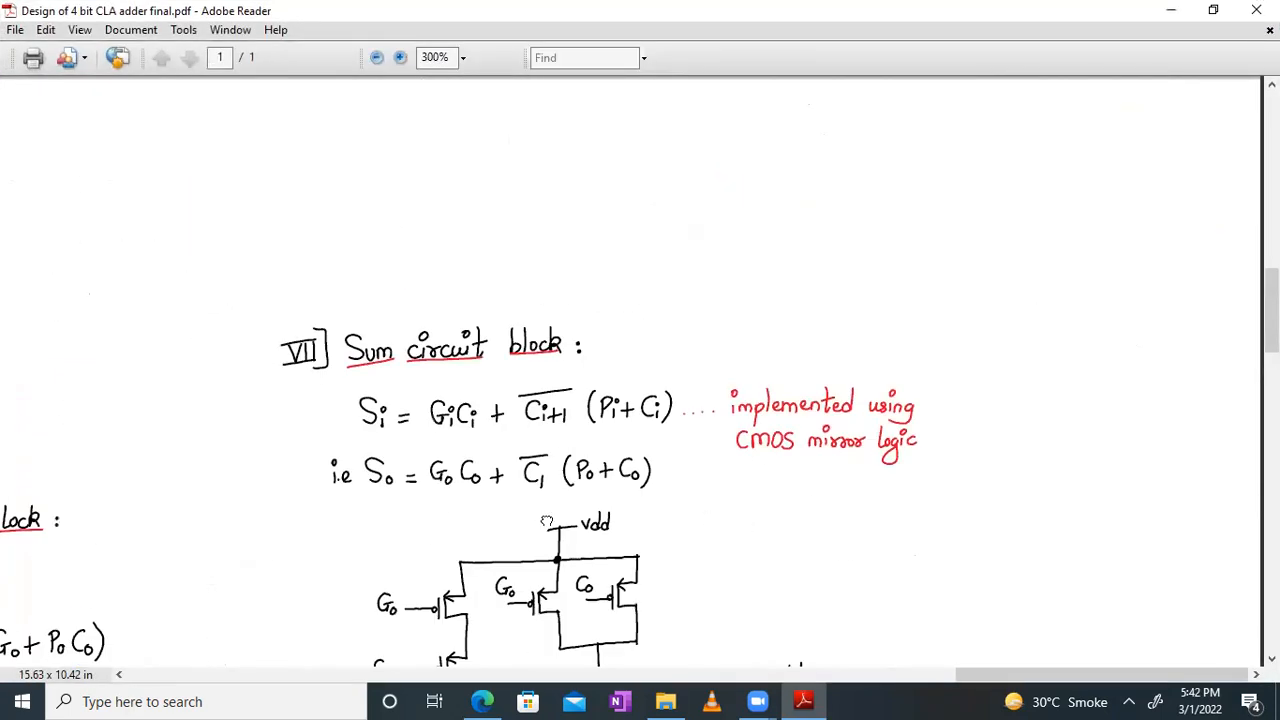
left_click_drag(547, 521, 620, 281)
scroll(618, 282, "up", 1, "ctrl")
left_click_drag(685, 385, 771, 308)
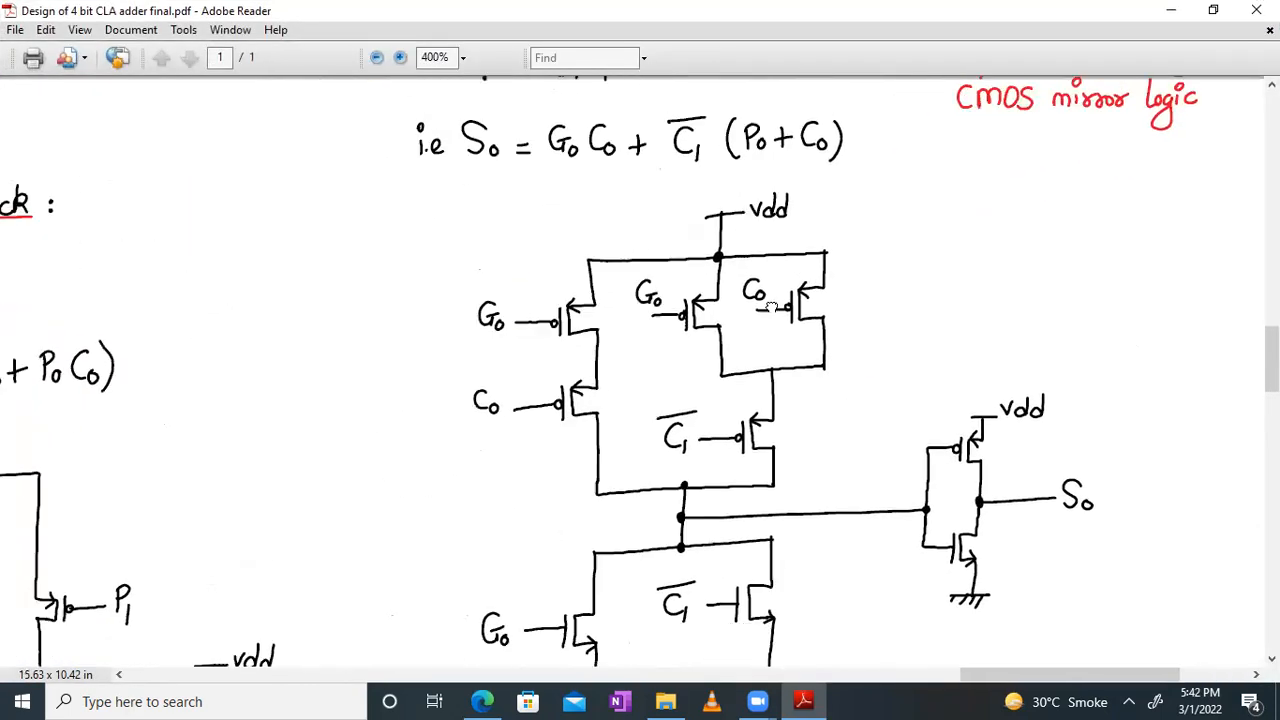
left_click_drag(606, 509, 597, 341)
scroll(597, 341, "down", 1)
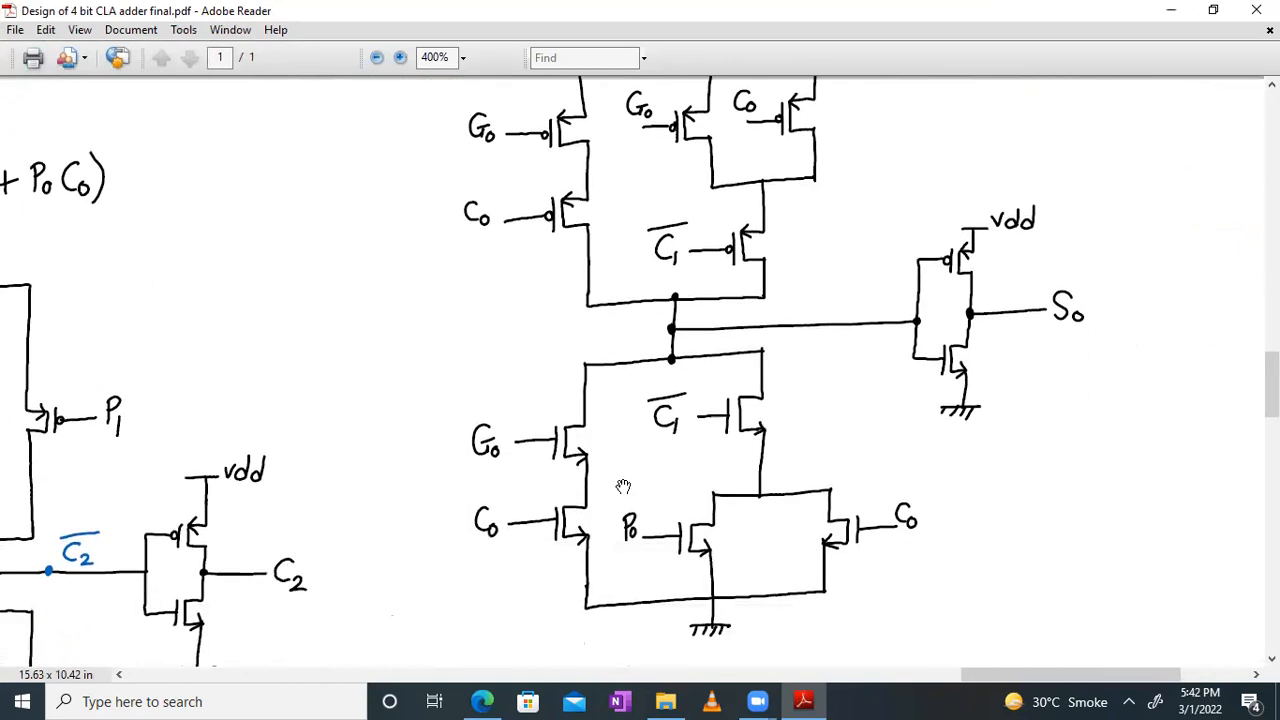
left_click_drag(683, 277, 655, 313)
scroll(655, 313, "down", 1)
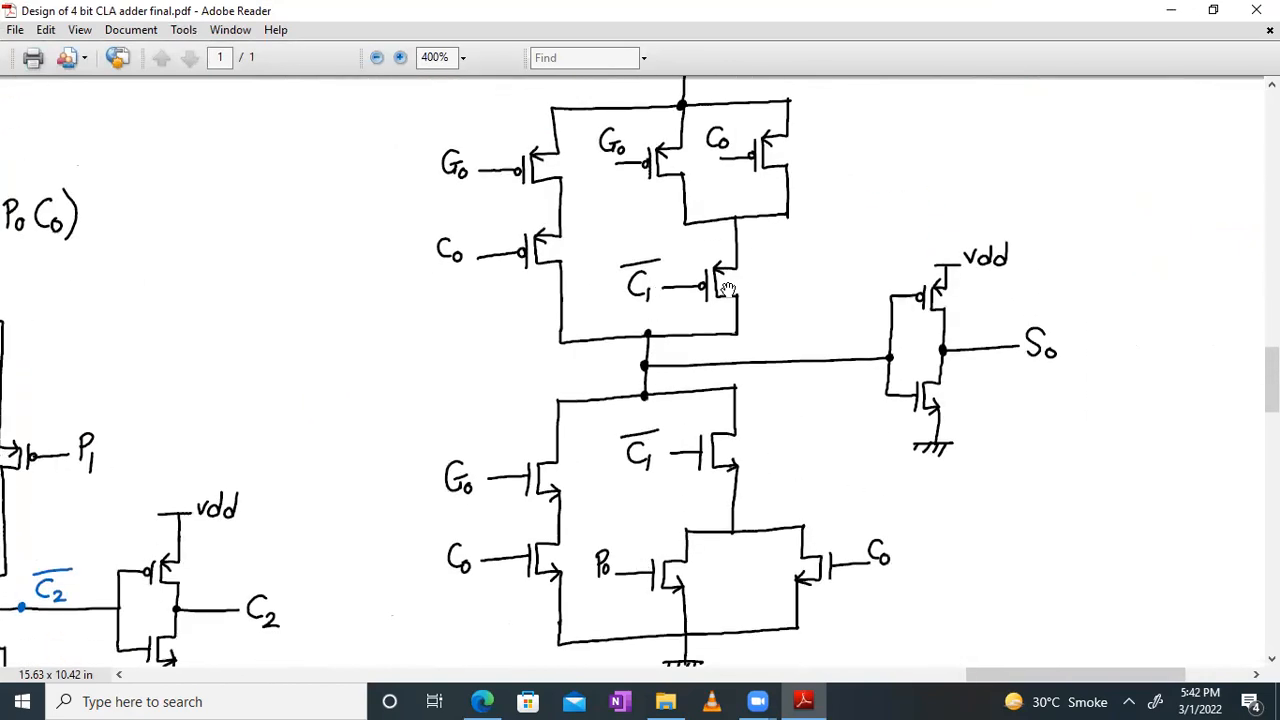
scroll(727, 289, "up", 3)
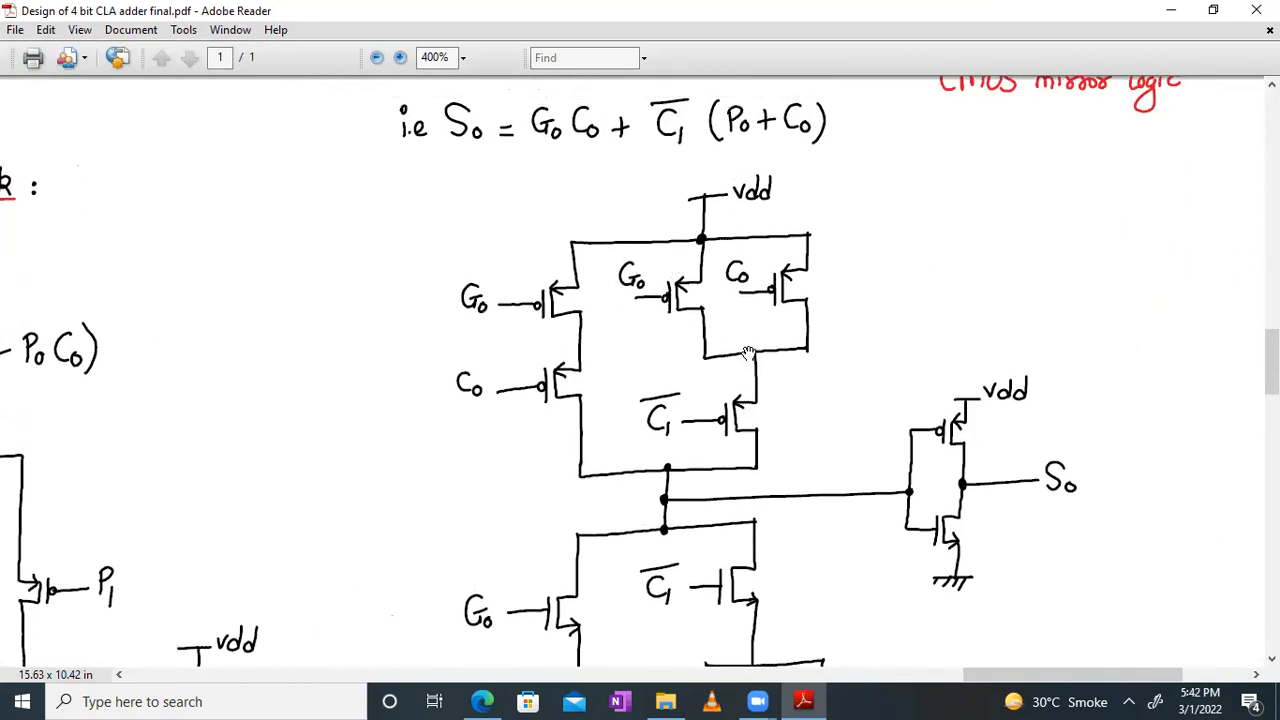
left_click(1213, 10)
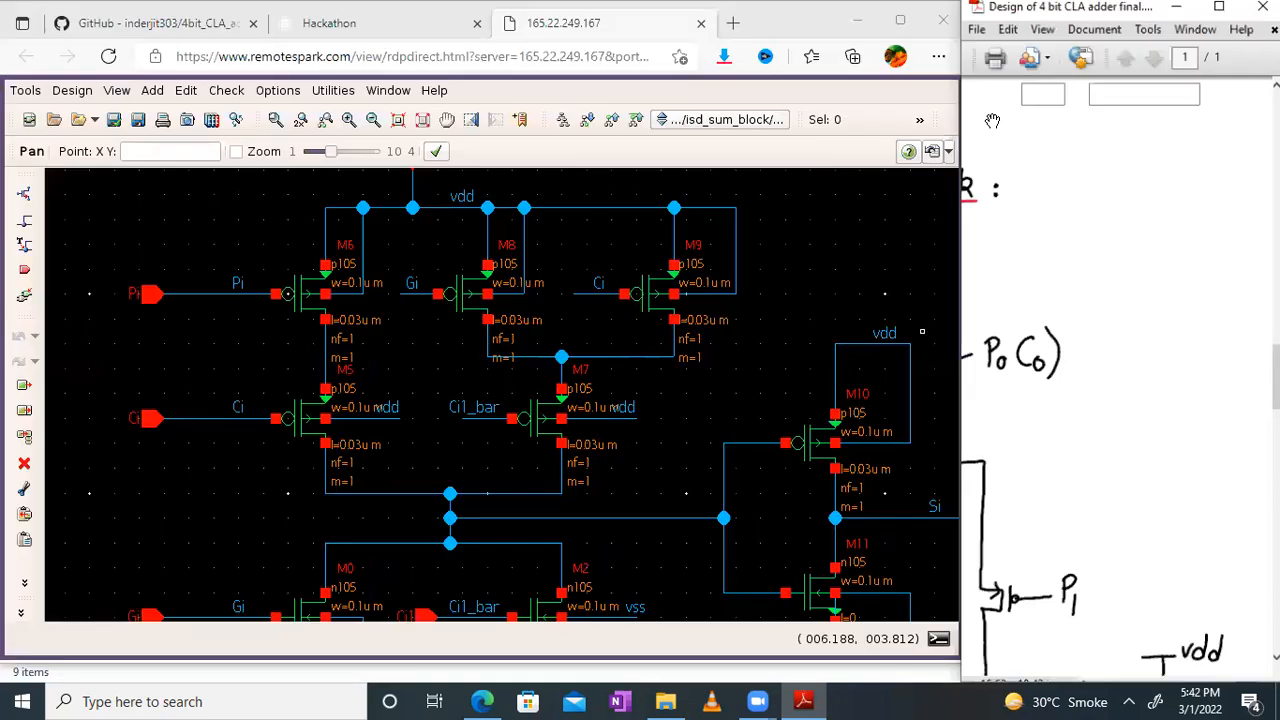
Step: Bring the pull-down transistors M0 to M4 and inverter transistor M11 of the isd_sum_block schematic into view
left_click(408, 347)
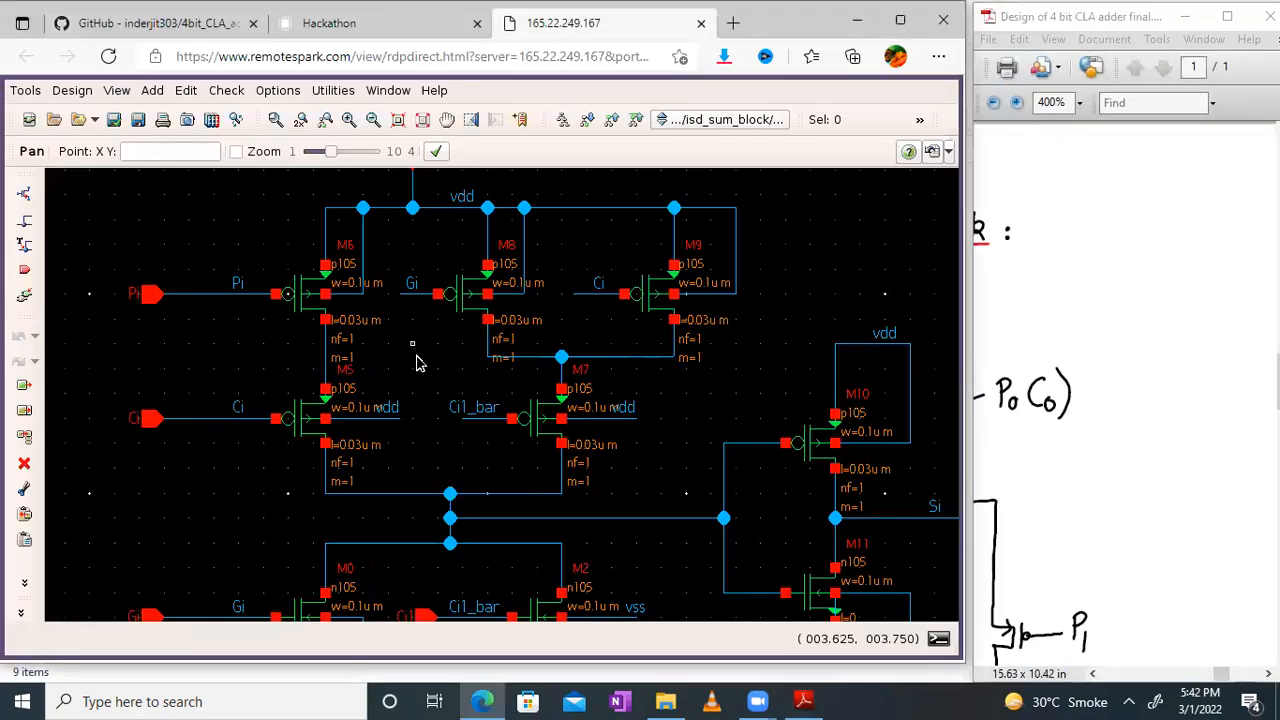
left_click_drag(1030, 424, 1274, 182)
left_click_drag(1088, 440, 1168, 348)
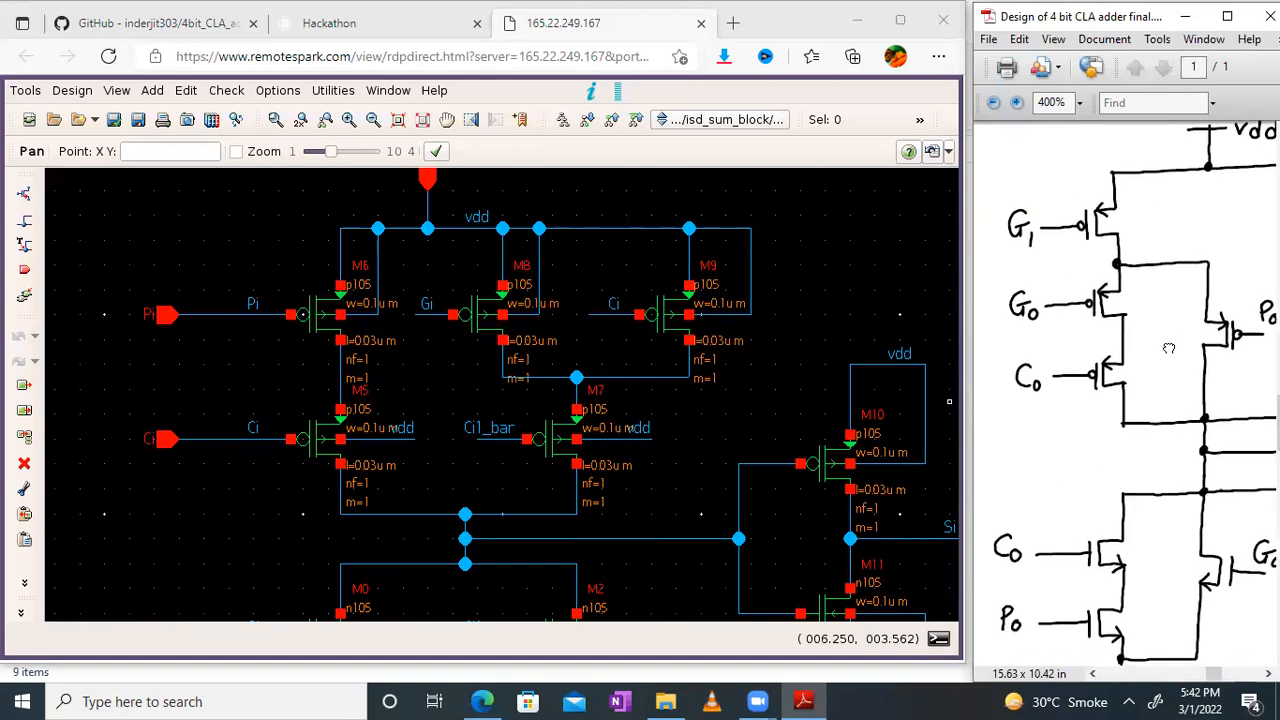
mouse_move(1190, 418)
left_mouse_down()
mouse_move(1174, 447)
mouse_move(1181, 422)
left_mouse_up()
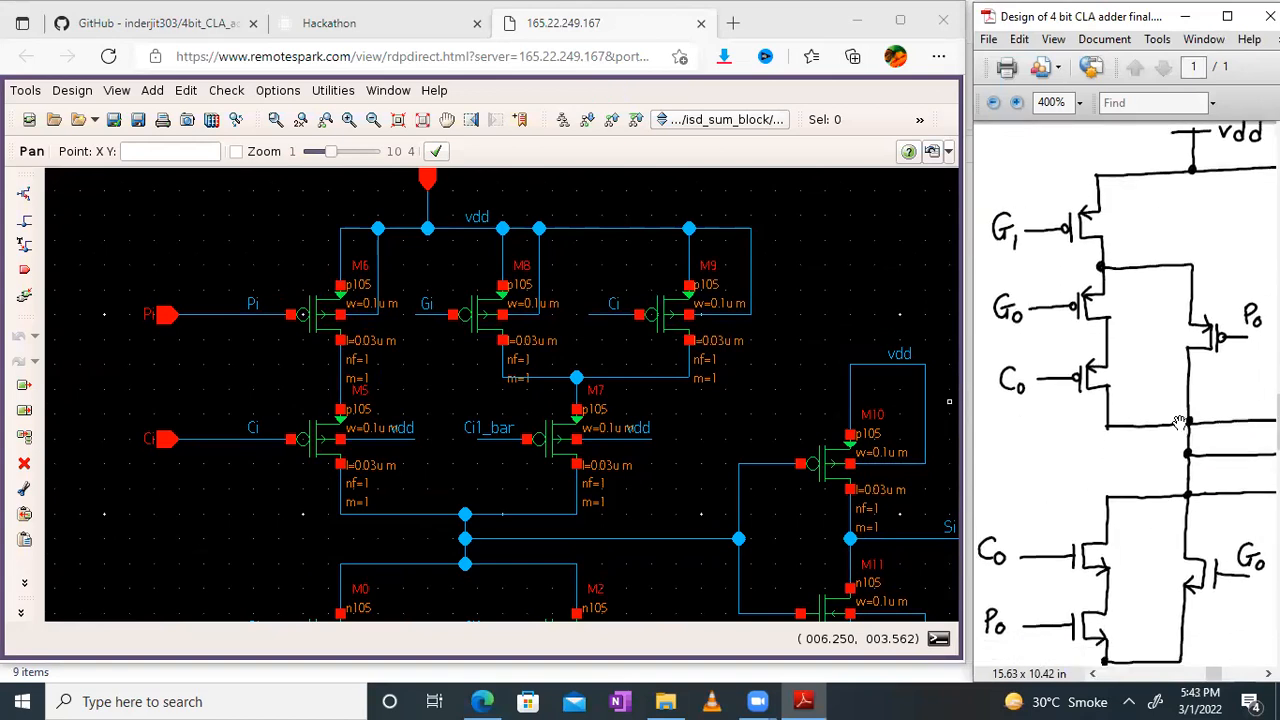
left_click(641, 502)
scroll(643, 263, "down", 5)
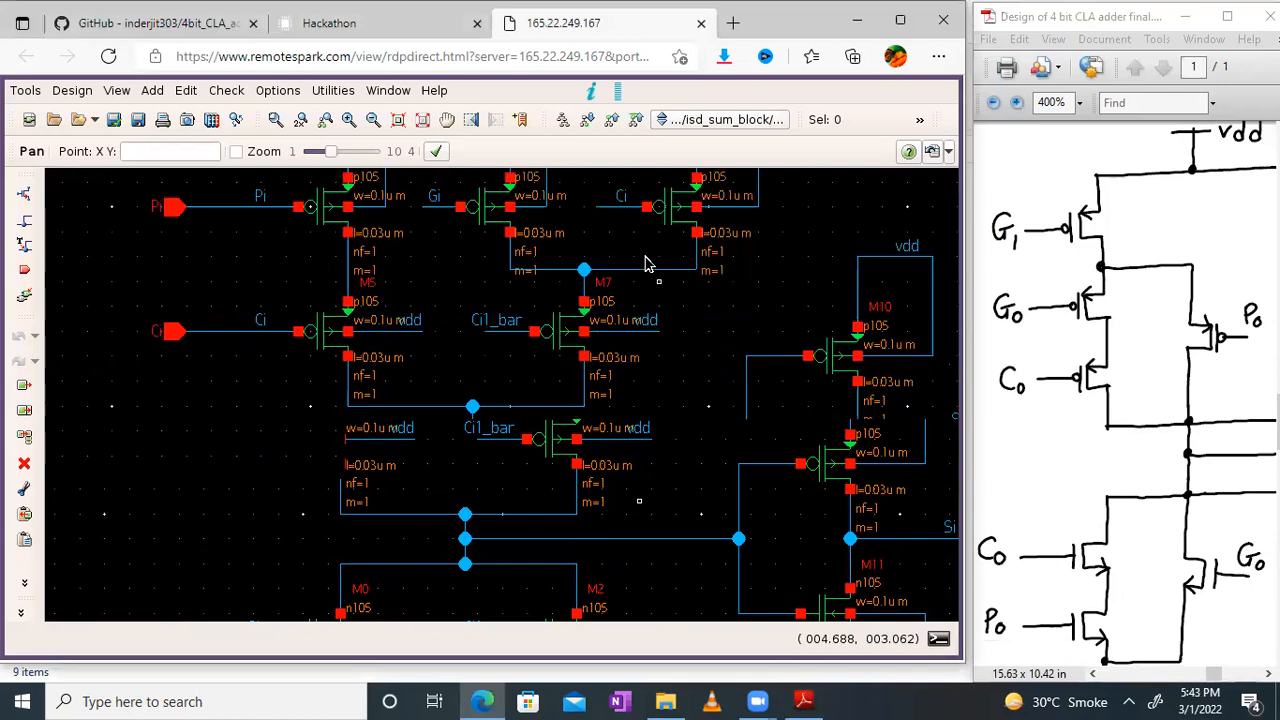
left_click_drag(752, 418, 718, 312)
Step: Locate the hand-drawn S0 pull-down network in the PDF and compare it with transistors M0 to M4
mouse_move(1174, 586)
left_mouse_down()
mouse_move(1180, 398)
mouse_move(1199, 357)
mouse_move(999, 382)
left_mouse_up()
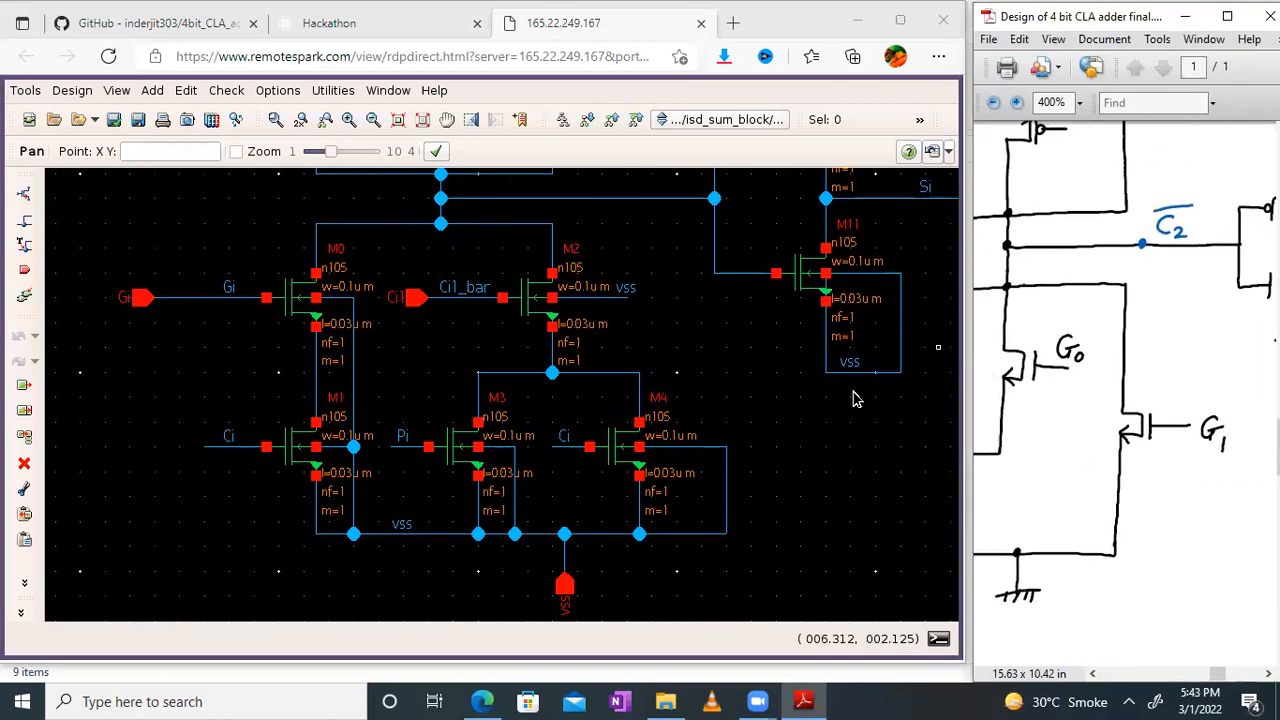
mouse_move(1052, 435)
left_mouse_down()
mouse_move(1148, 437)
mouse_move(1199, 467)
mouse_move(1228, 451)
mouse_move(972, 478)
left_mouse_up()
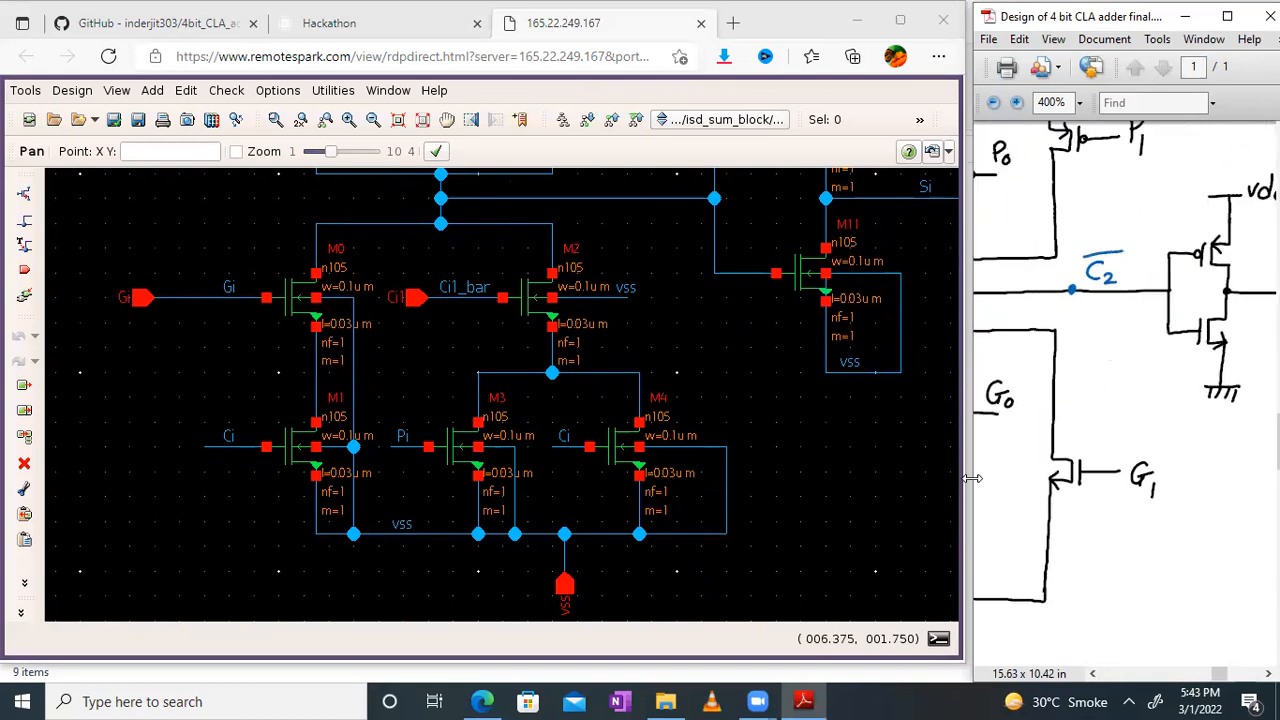
left_click_drag(1234, 308, 976, 640)
left_click_drag(1241, 281, 986, 280)
left_click_drag(1160, 482, 1023, 560)
left_click_drag(1146, 304, 1271, 668)
mouse_move(1131, 543)
left_mouse_down()
mouse_move(1156, 524)
mouse_move(1211, 313)
left_mouse_up()
left_click_drag(1213, 466, 1148, 202)
left_click_drag(1105, 393, 1126, 340)
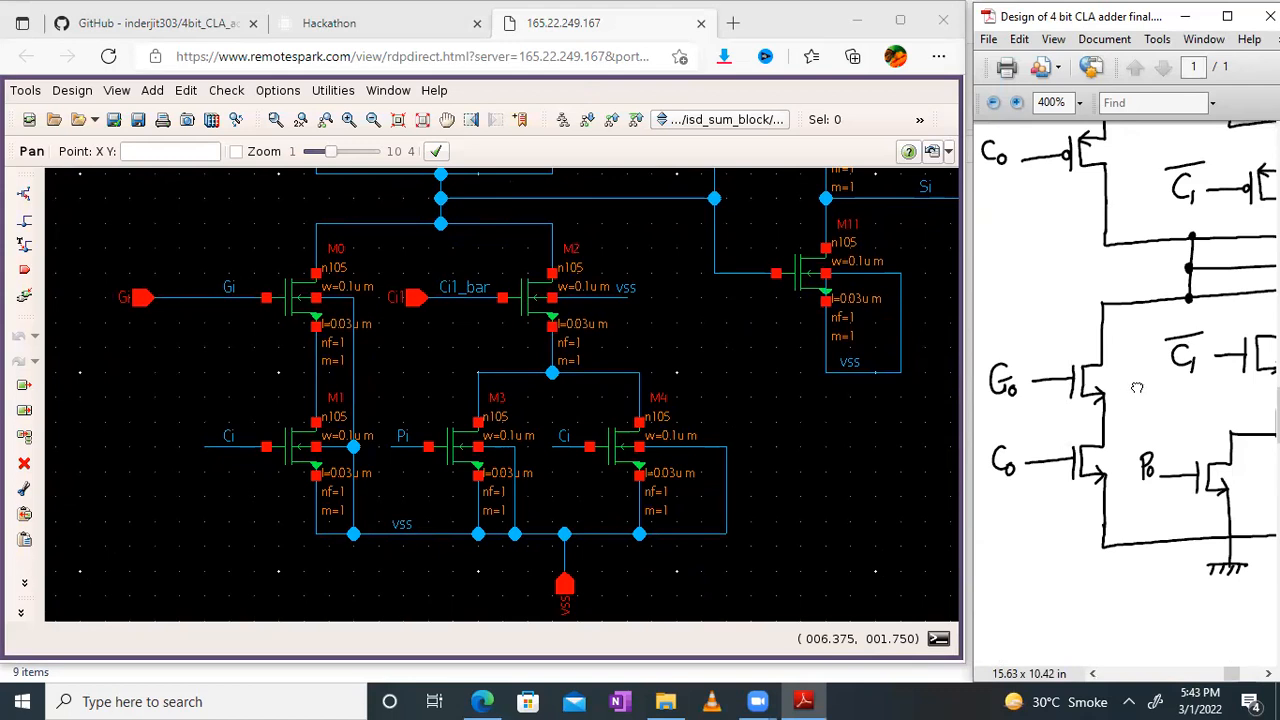
left_click_drag(1137, 387, 1049, 384)
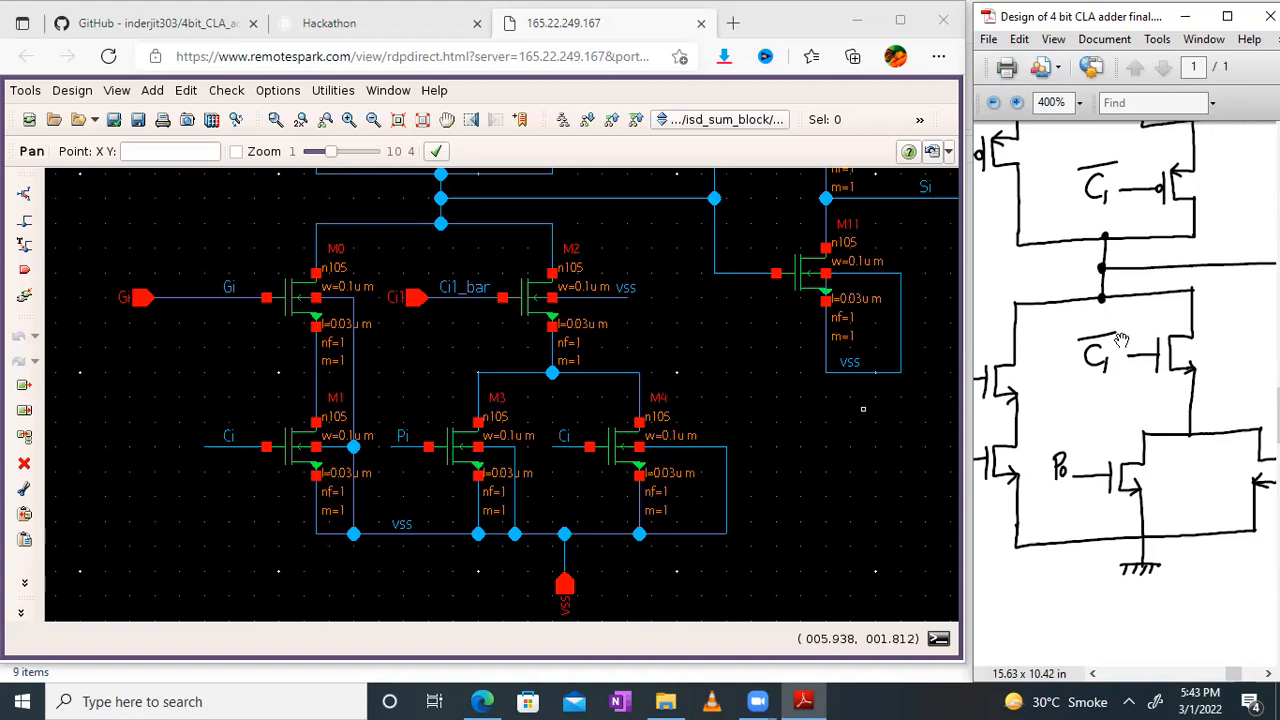
left_click_drag(1183, 366, 1072, 371)
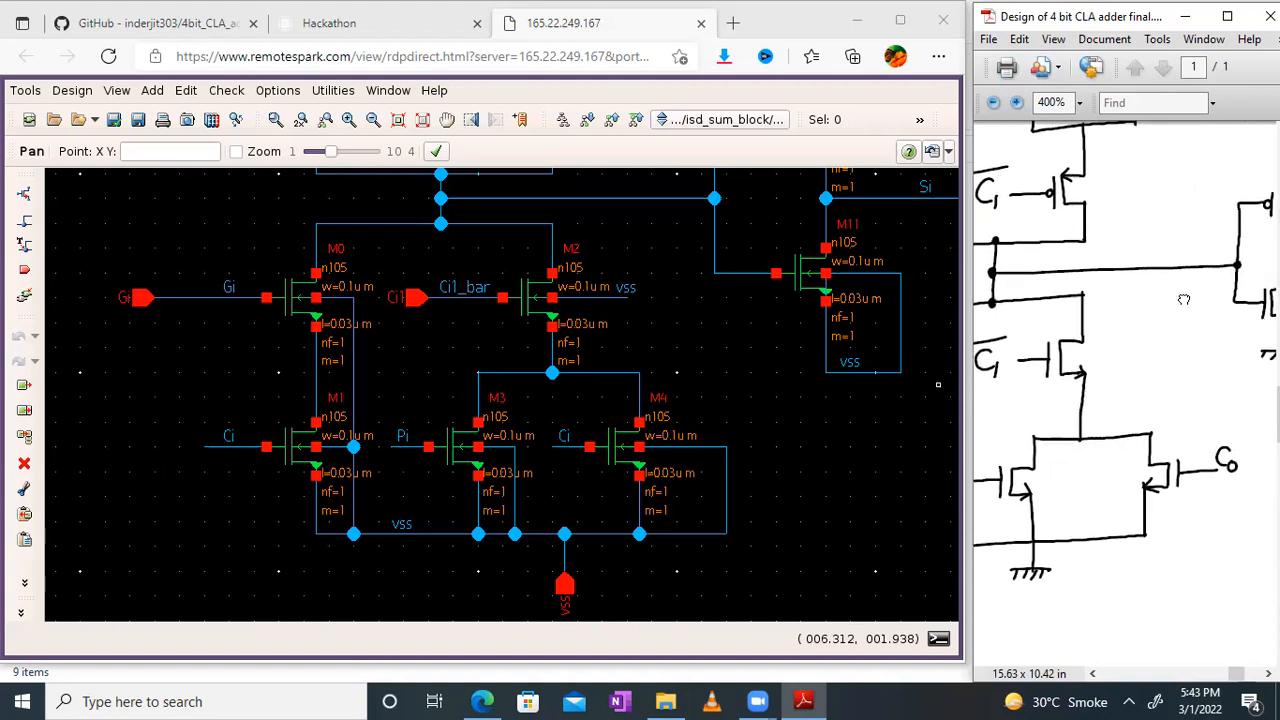
Step: Check the hand-drawn S0 output inverter, and bring the pull-up networks of both the schematic and the drawing back into view
left_click_drag(1184, 297, 1052, 456)
left_click(708, 333)
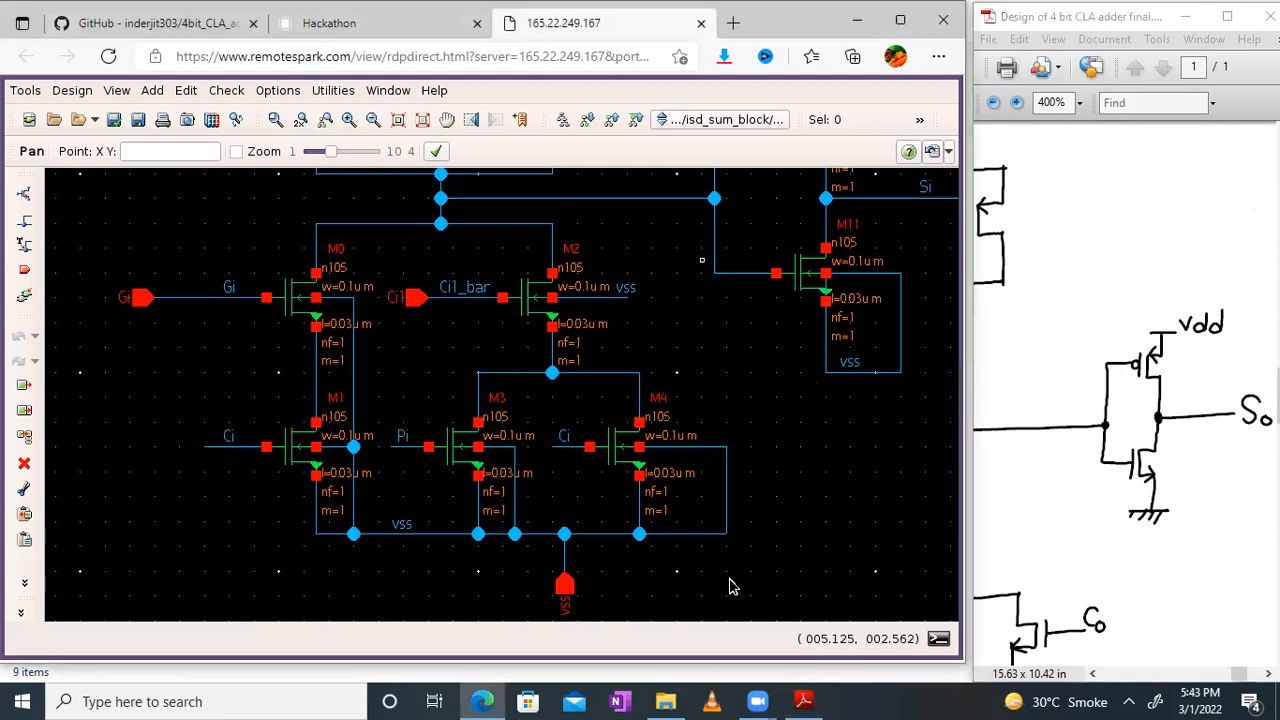
scroll(730, 582, "up", 3)
left_click_drag(806, 265, 795, 301)
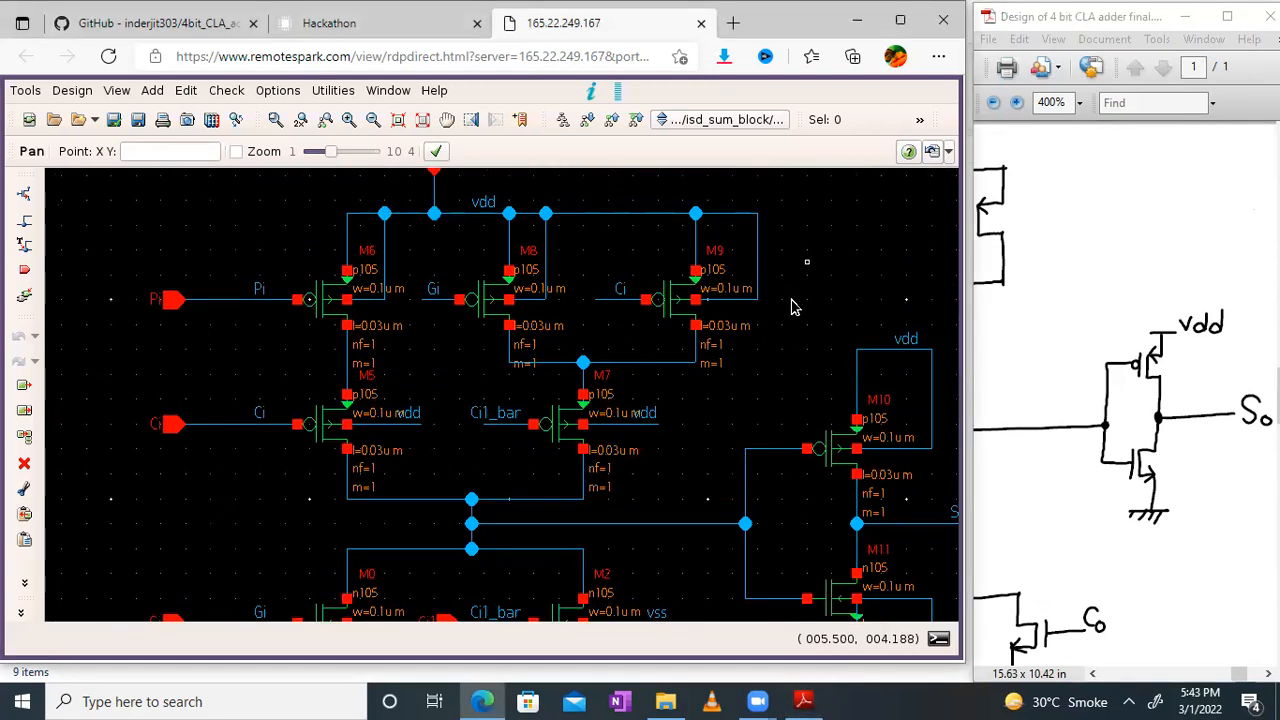
left_click_drag(1088, 286, 1273, 315)
left_click_drag(1109, 297, 1253, 297)
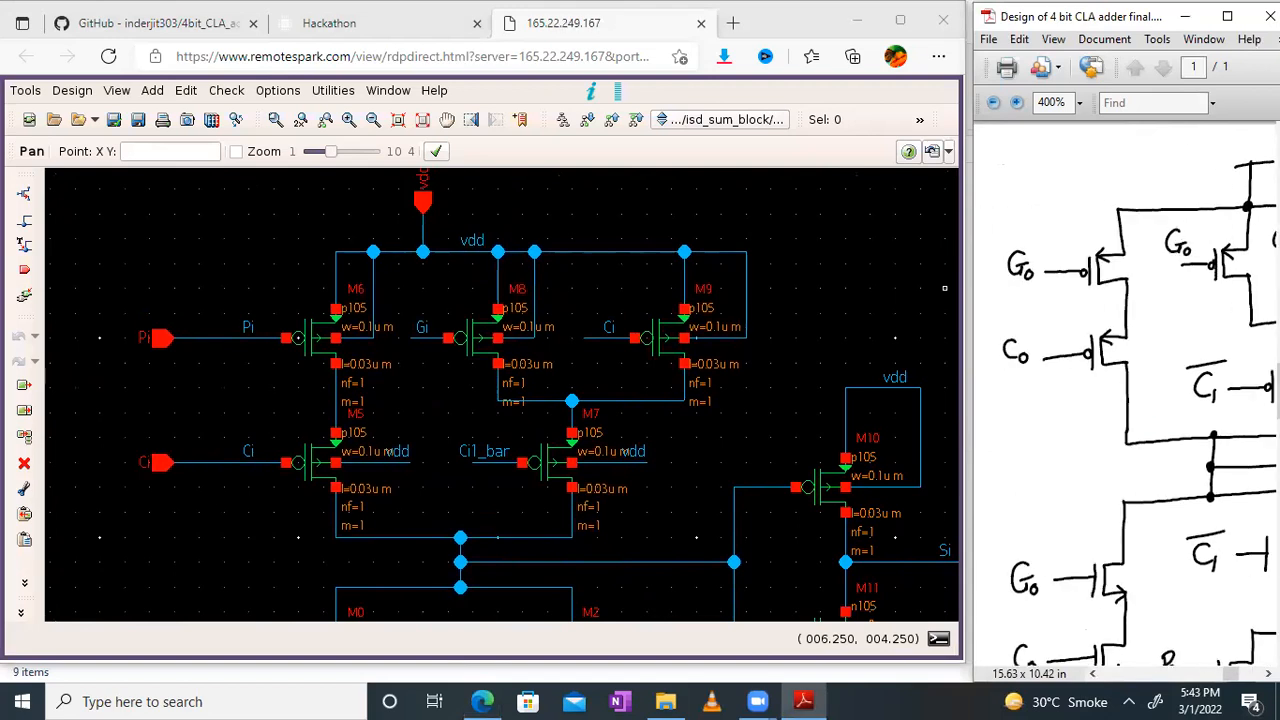
left_click_drag(1126, 315, 1132, 297)
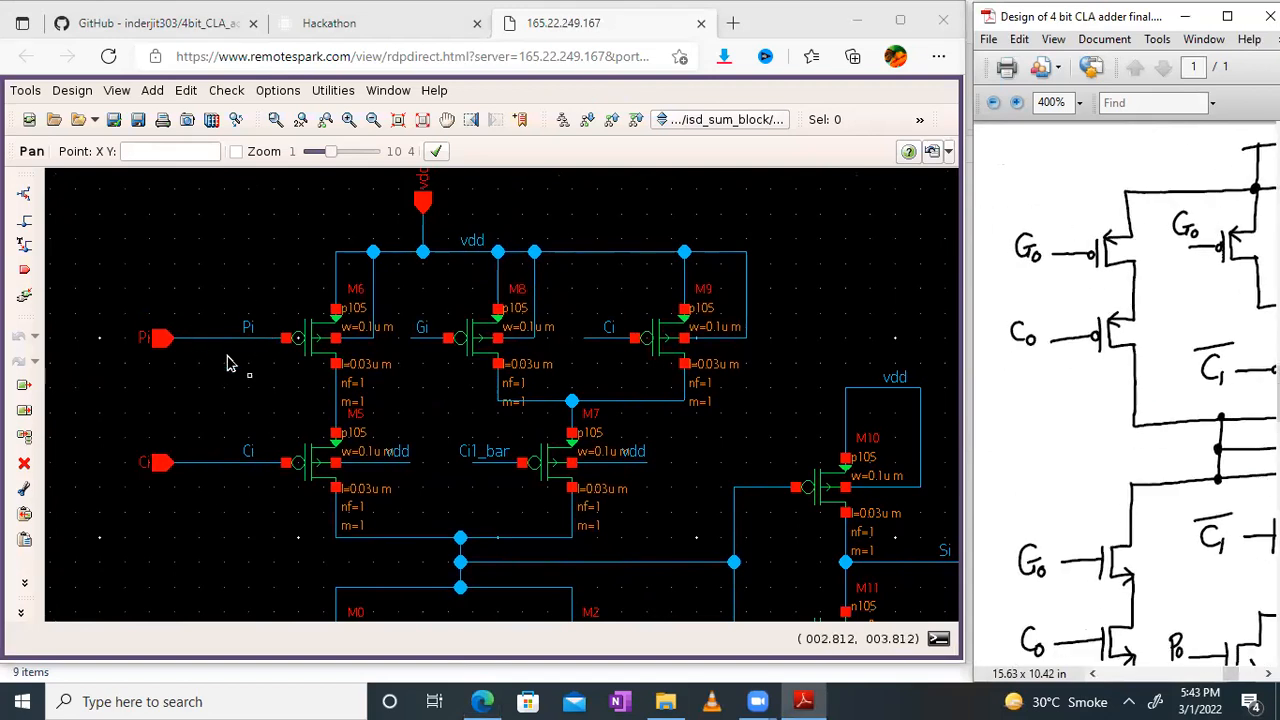
left_click(422, 335)
right_click(422, 335)
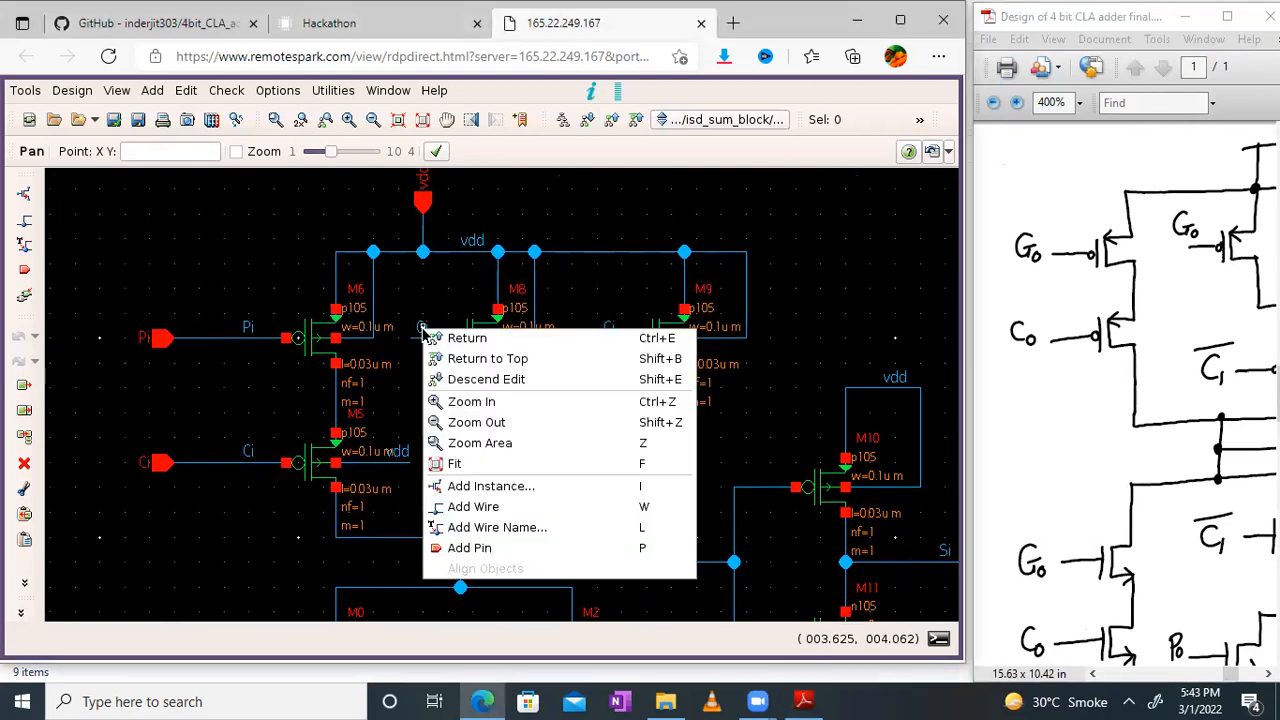
left_click(399, 396)
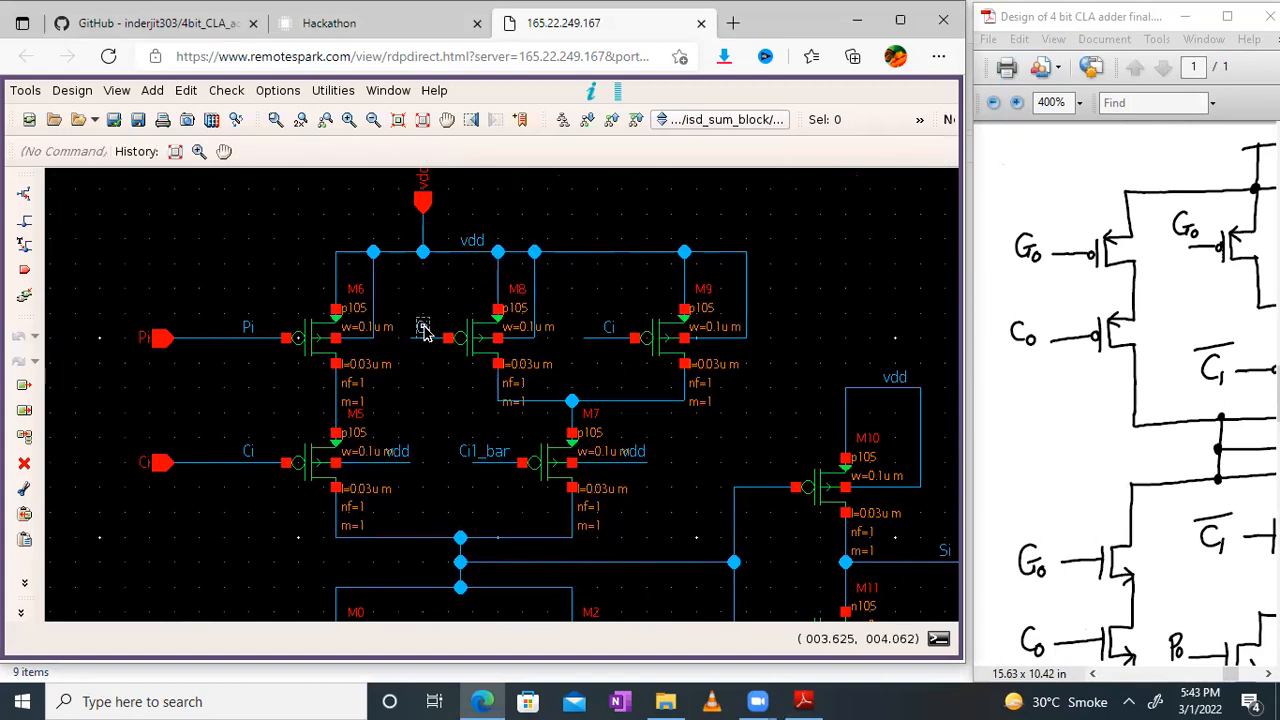
right_click(424, 333)
left_click(400, 382)
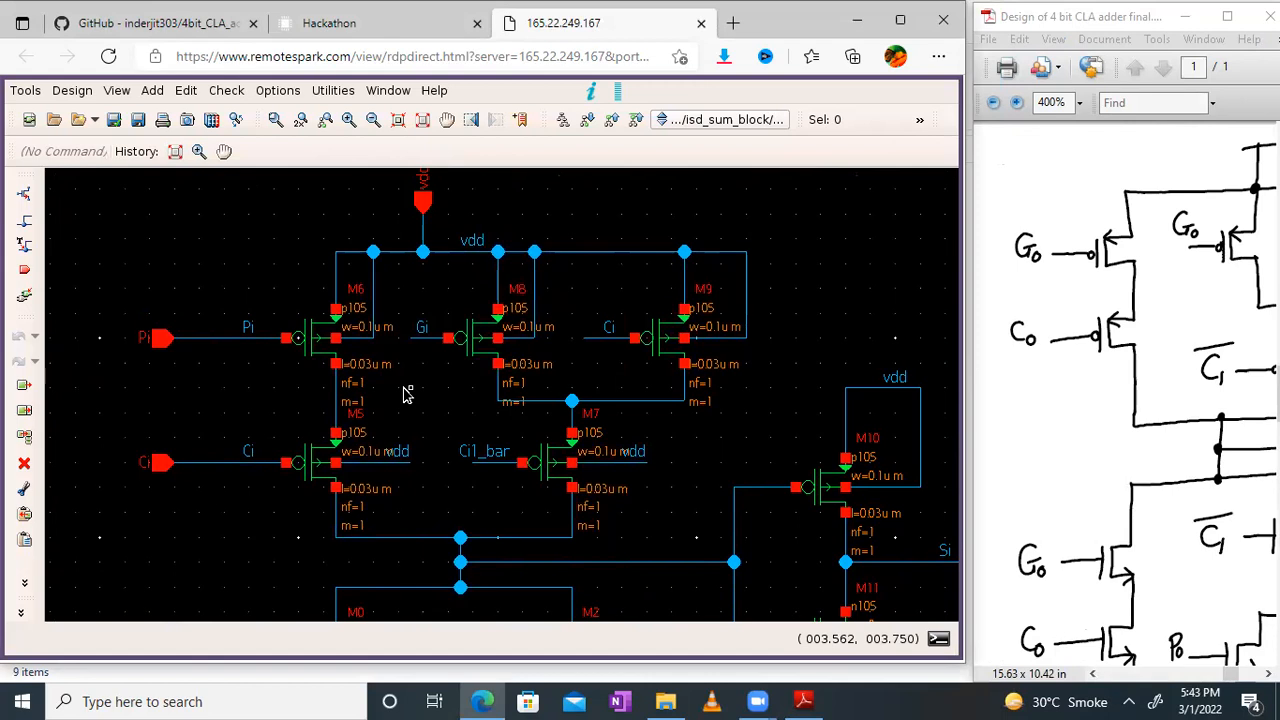
right_click(407, 393)
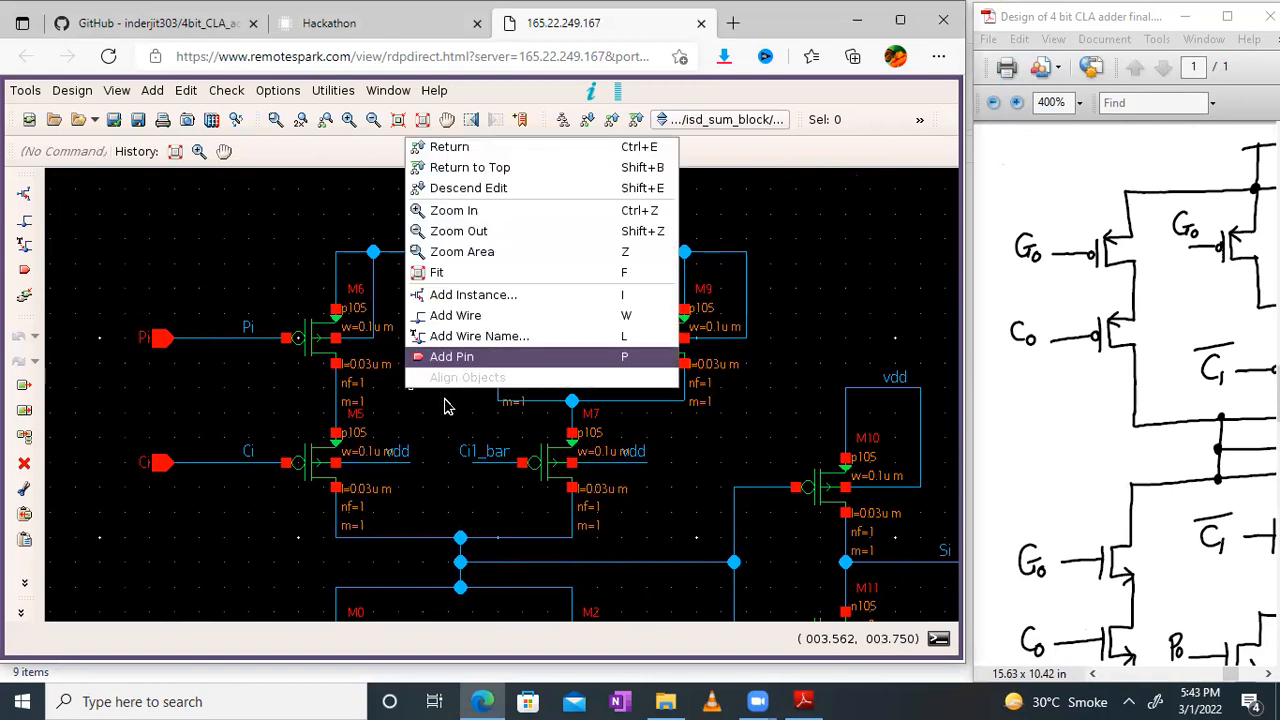
left_click(446, 399)
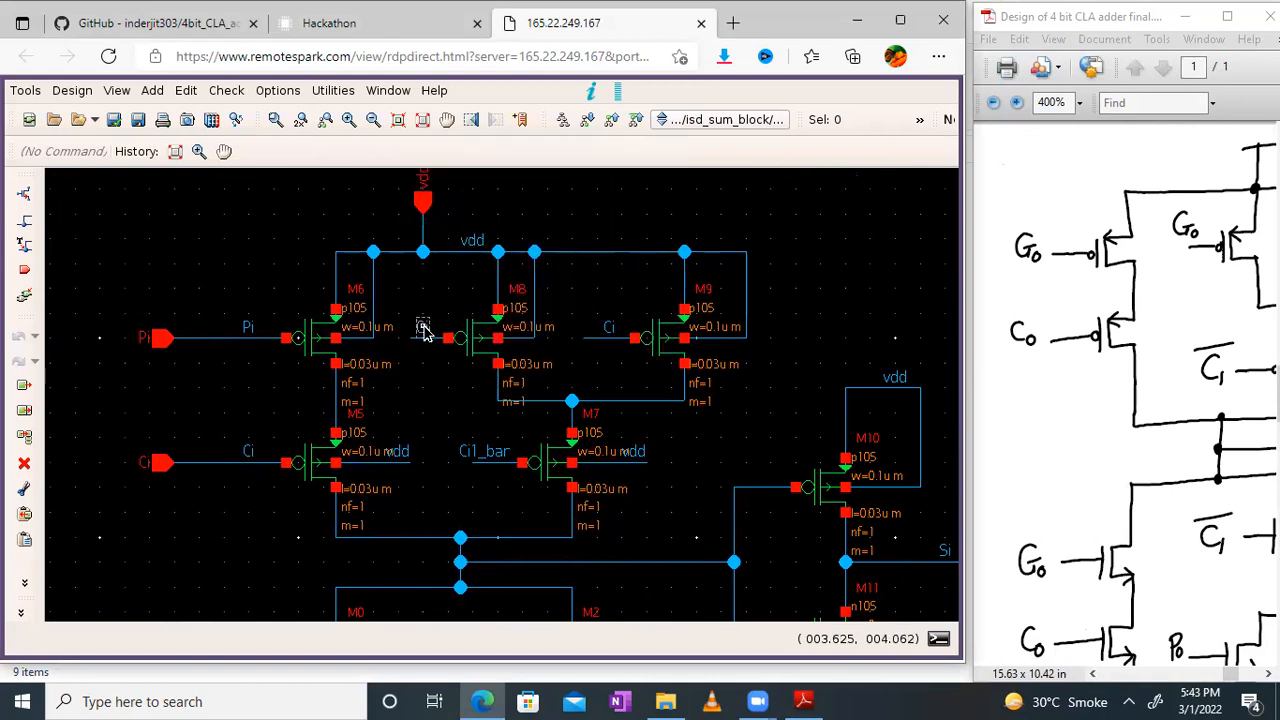
Step: Rename the wire at the gate of transistor M8 to Pi
double_click(423, 328)
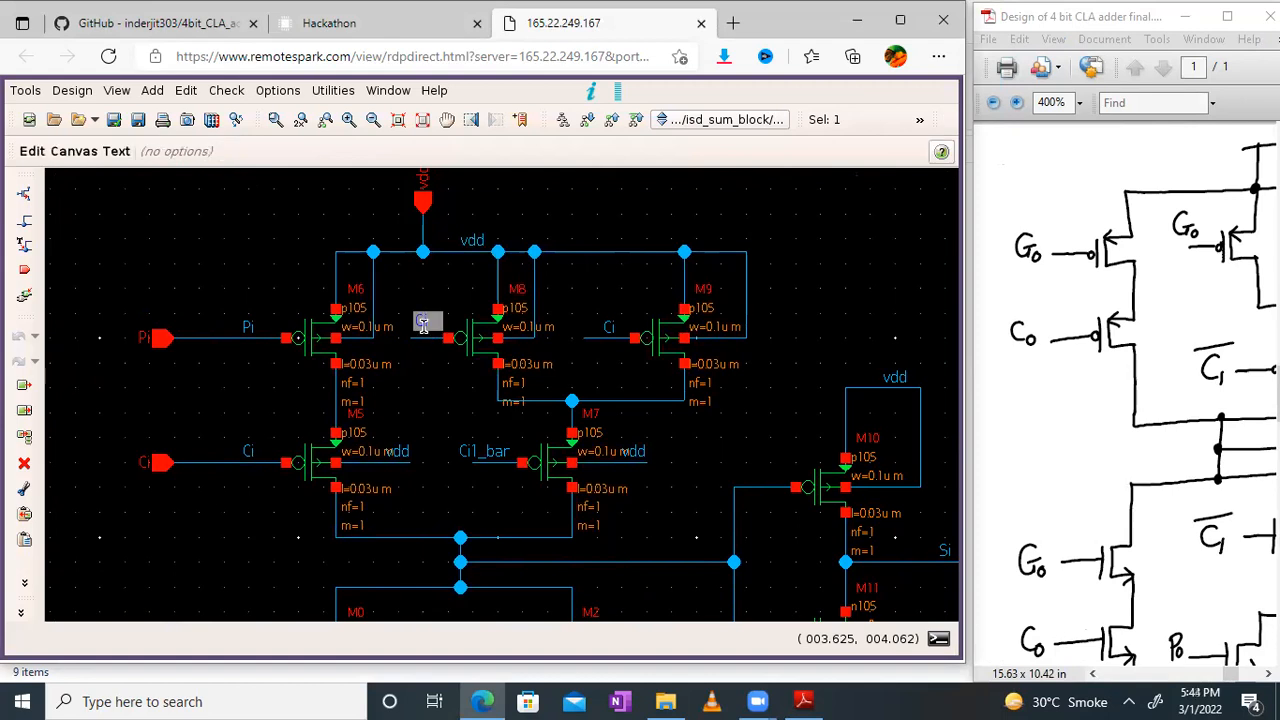
type("Pi")
key("Return")
left_click(442, 371)
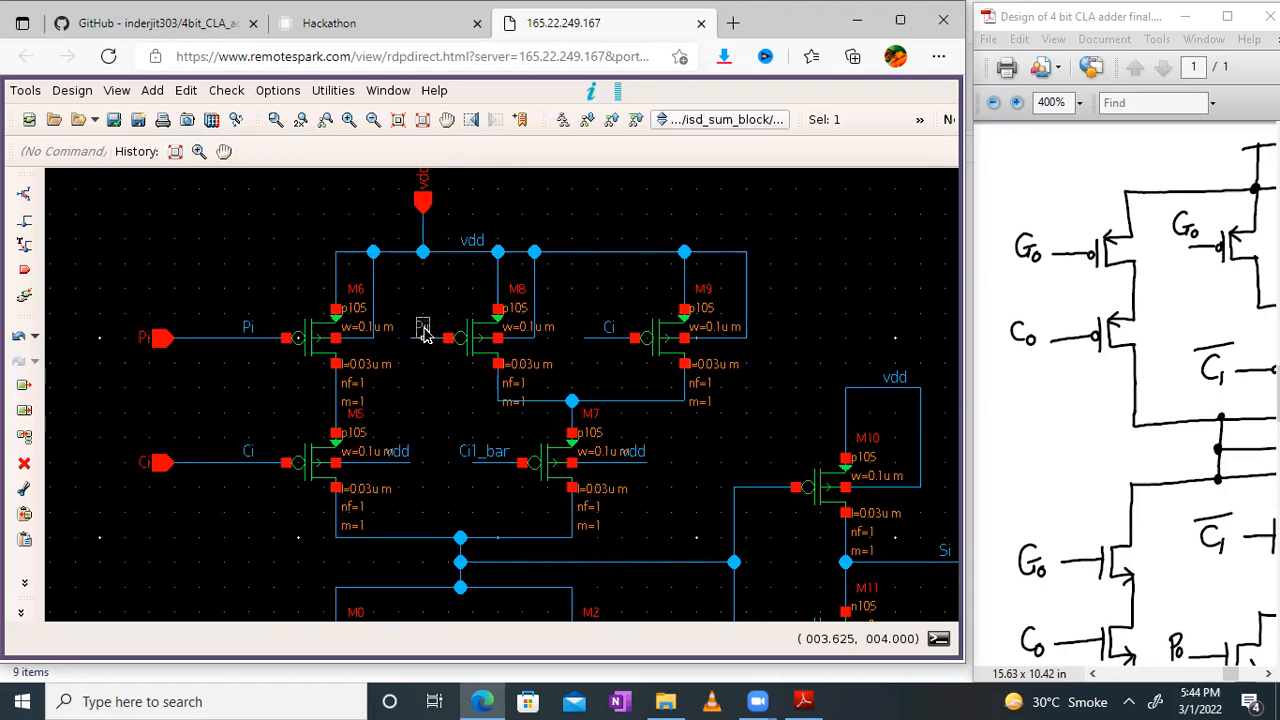
Step: Confirm Pi as the gate wire name of transistor M8 and rename the gate wire of transistor M6 to Gi
double_click(423, 330)
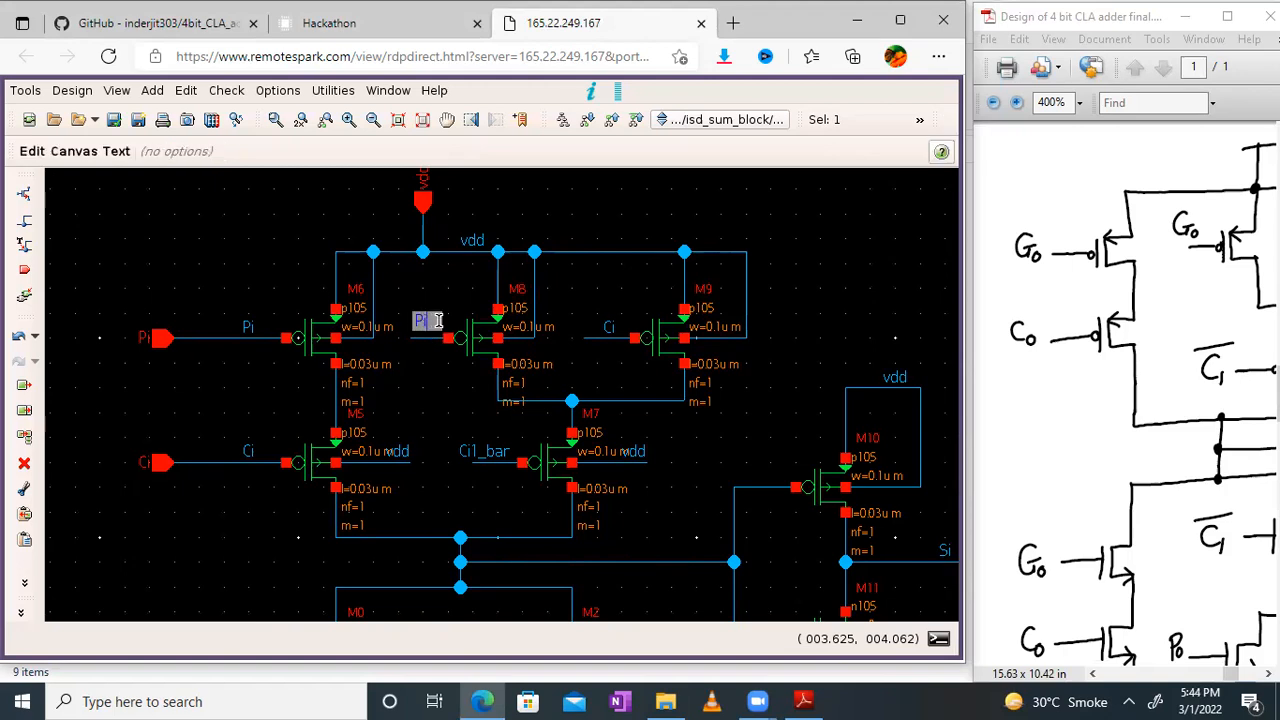
key("Return")
left_click_drag(1185, 220, 1232, 252)
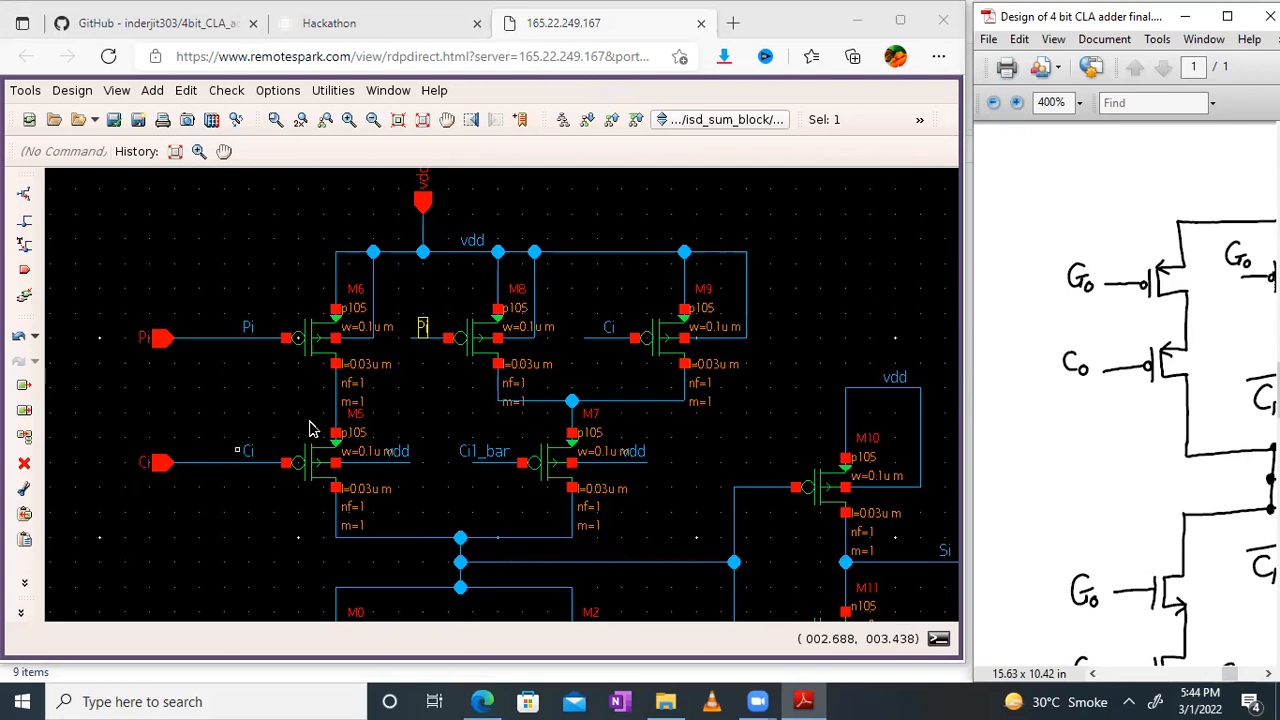
left_click(412, 406)
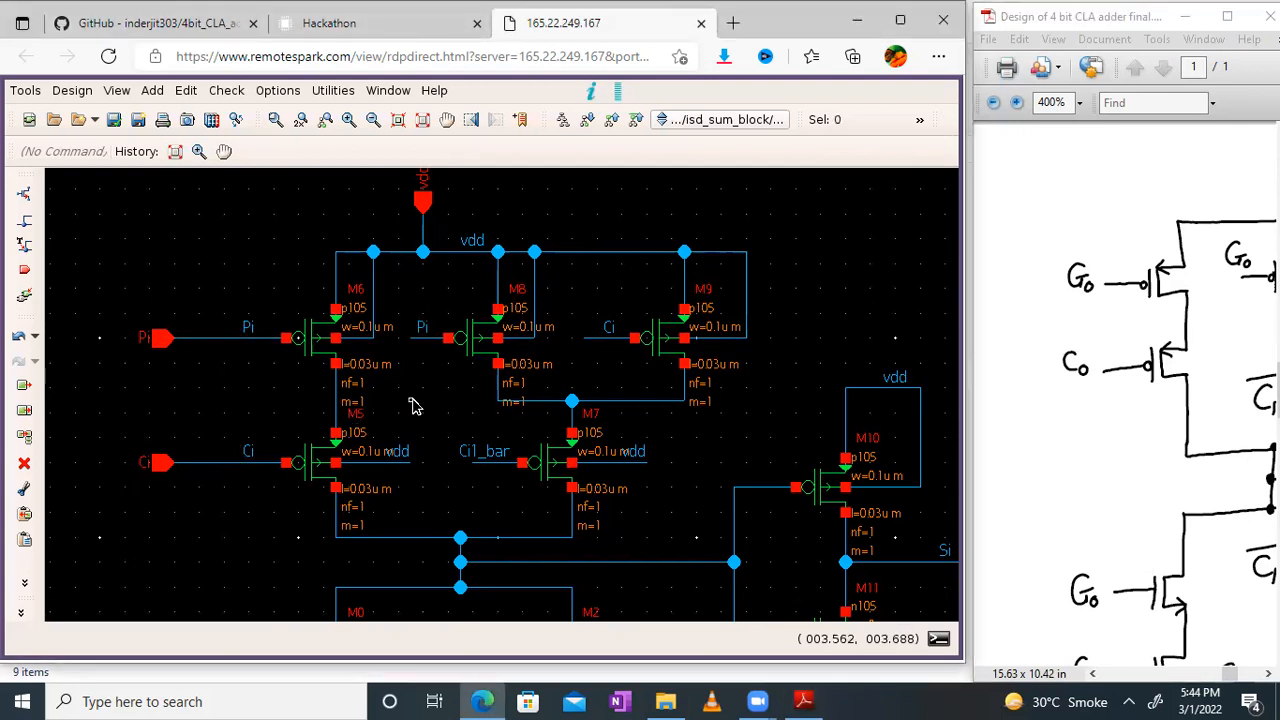
right_click(250, 334)
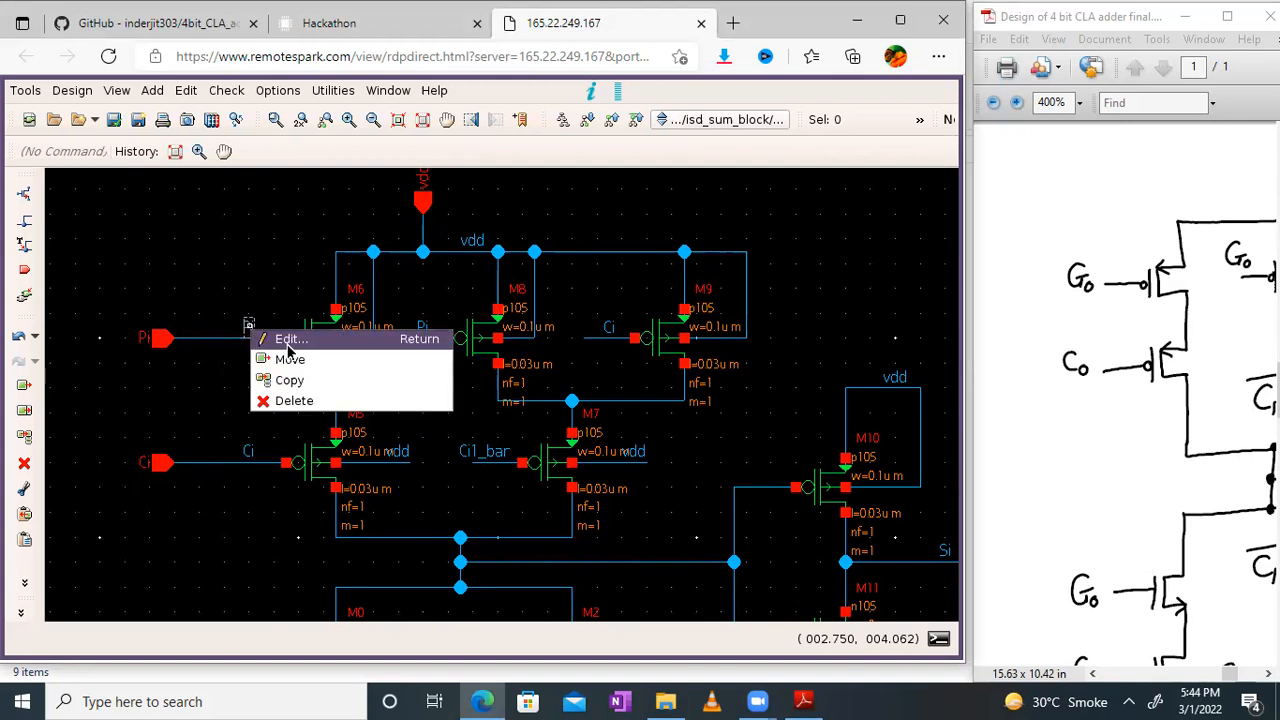
left_click(289, 340)
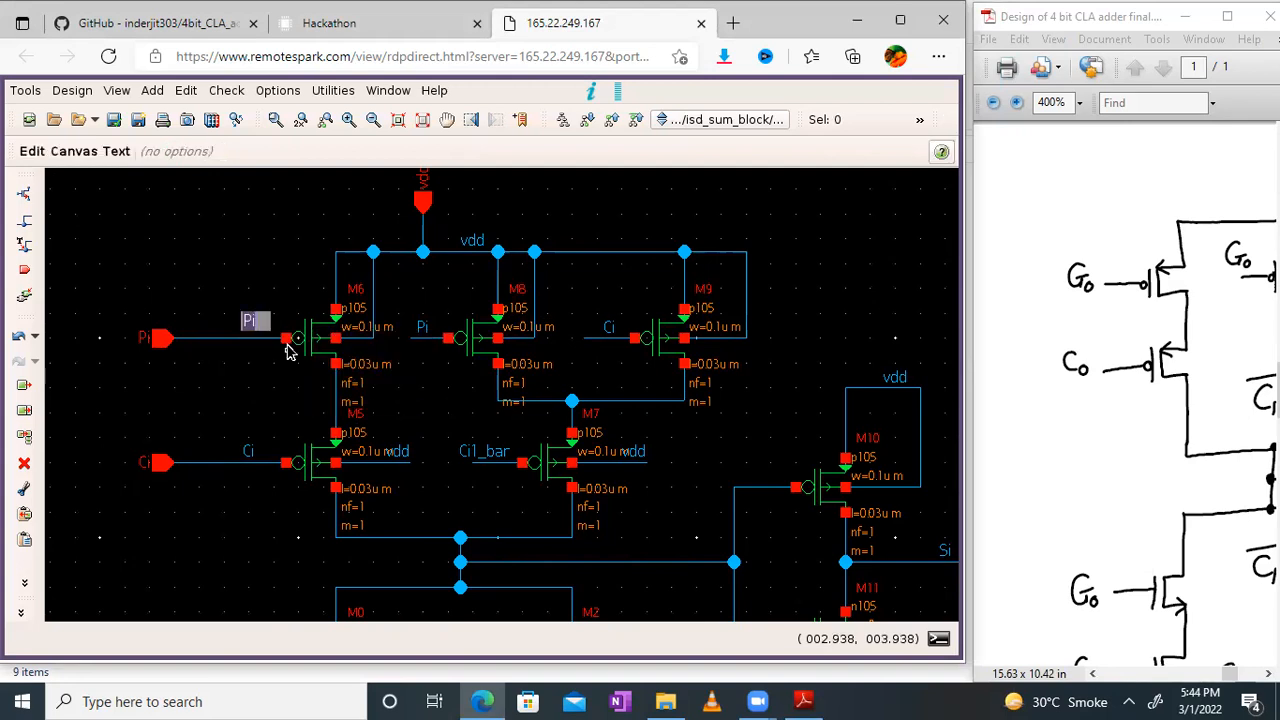
key("Return")
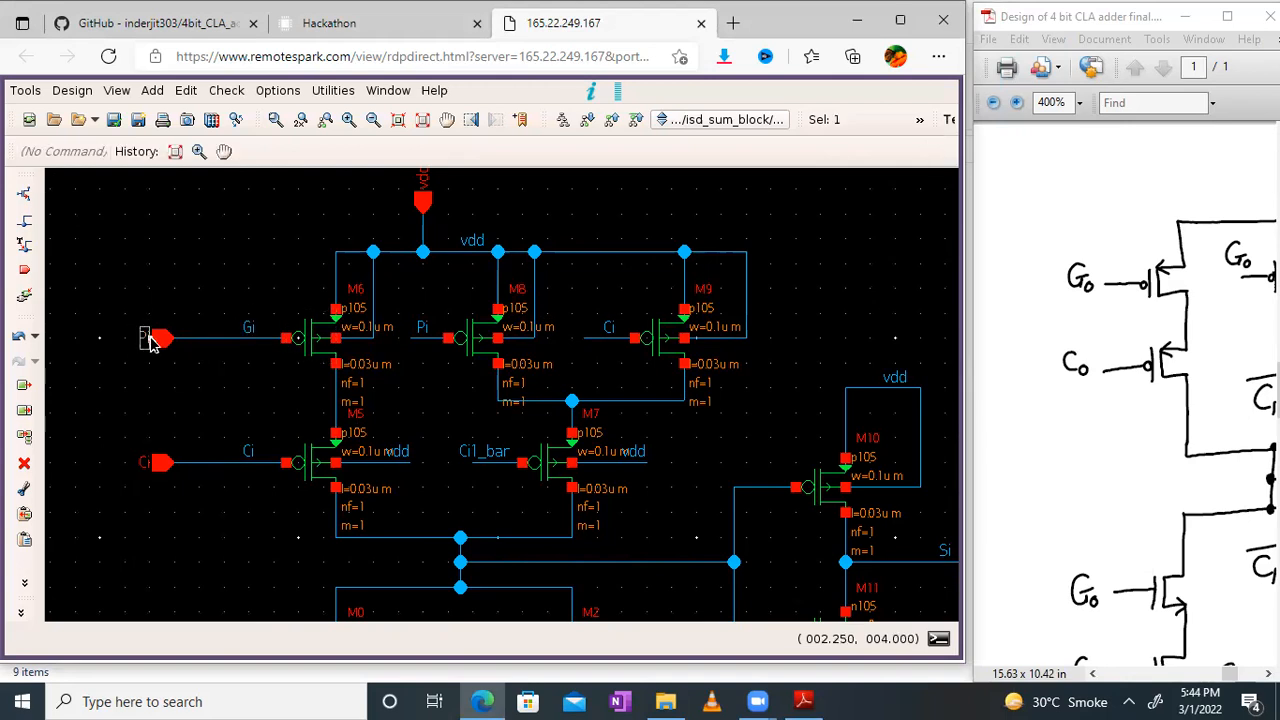
Step: Rename the input pin wired to the gate of transistor M6 to Gi
double_click(148, 337)
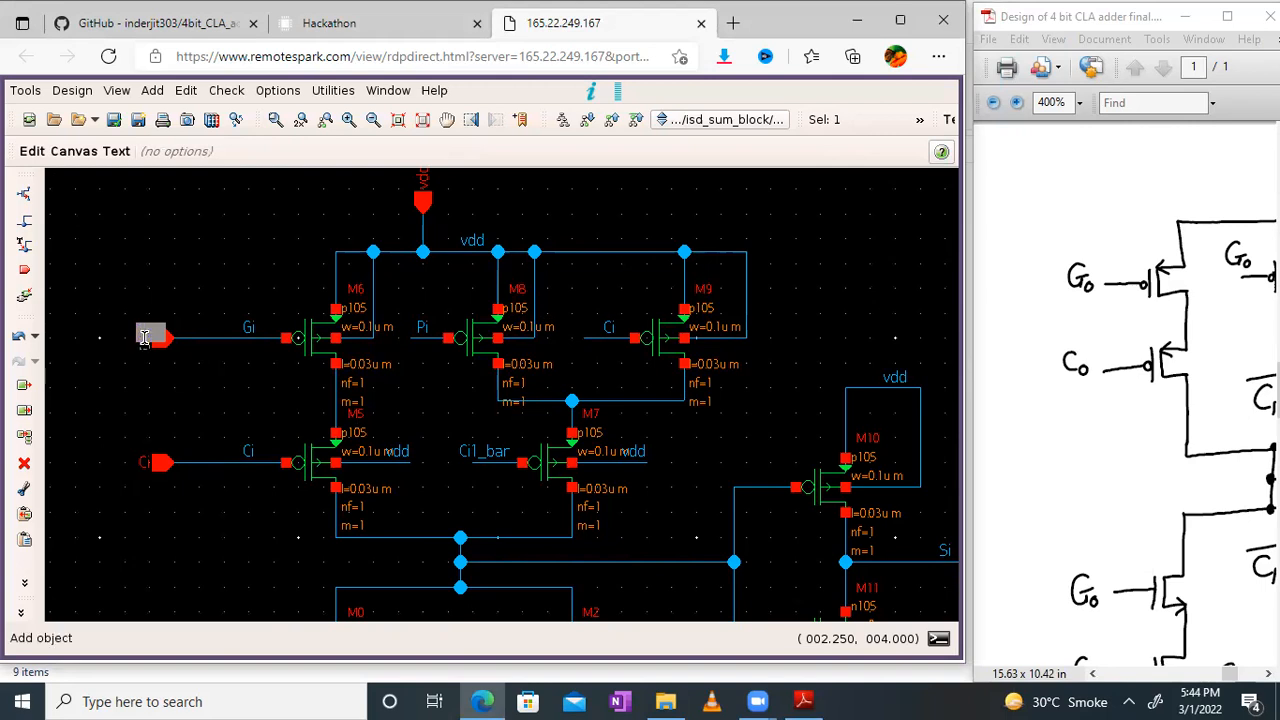
type("Gi")
left_click(193, 406)
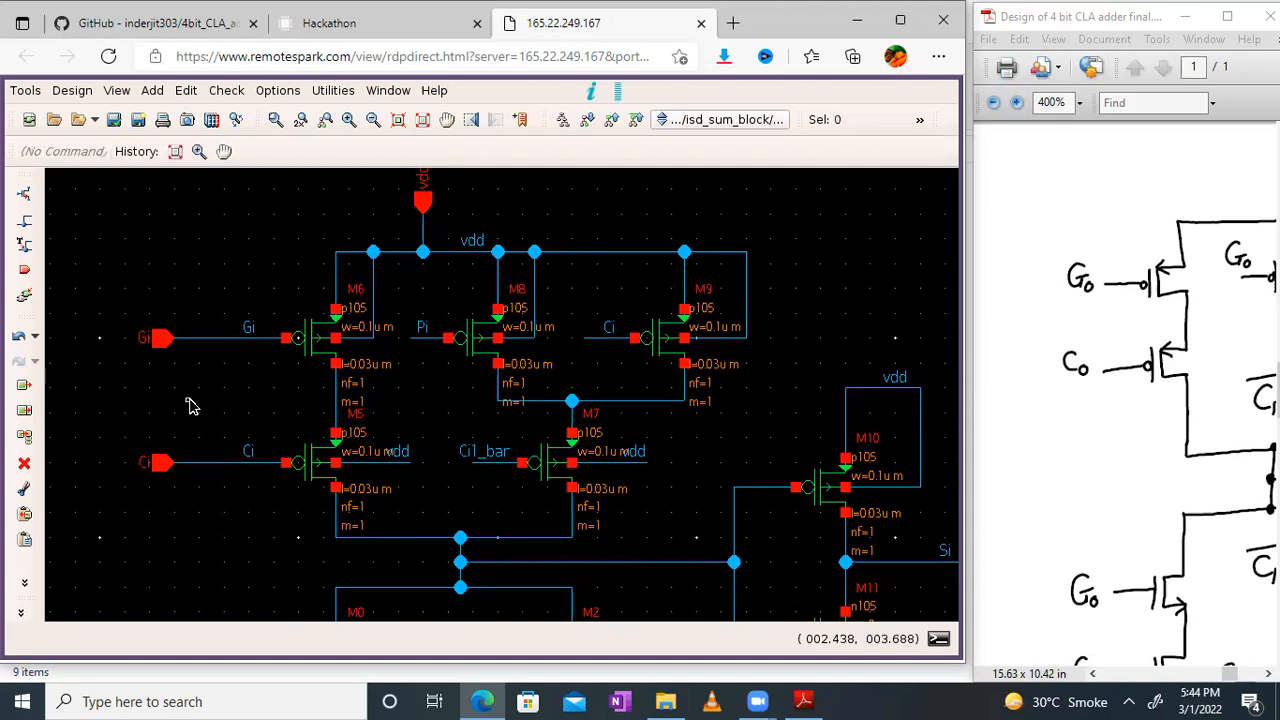
Step: Check the input names on pull-down transistors M0 to M4, and bring both the schematic and hand-drawn pull-up networks back into view
left_click(446, 120)
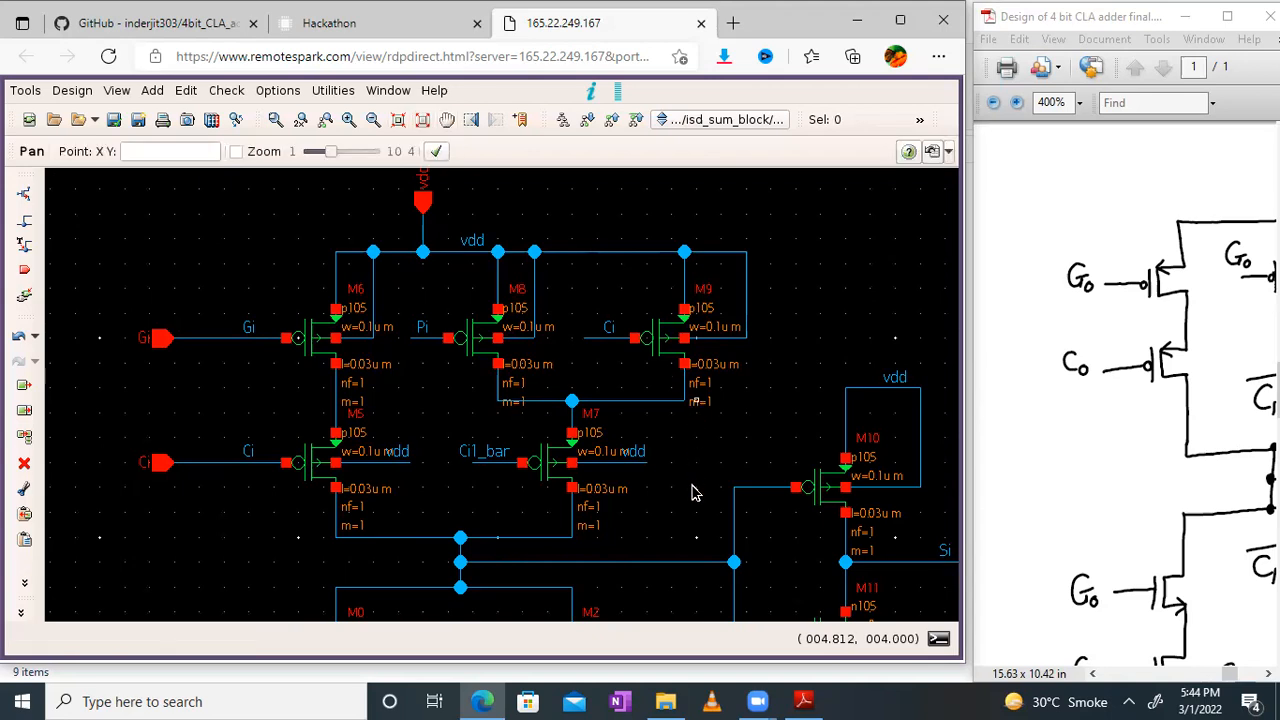
left_click_drag(692, 488, 714, 245)
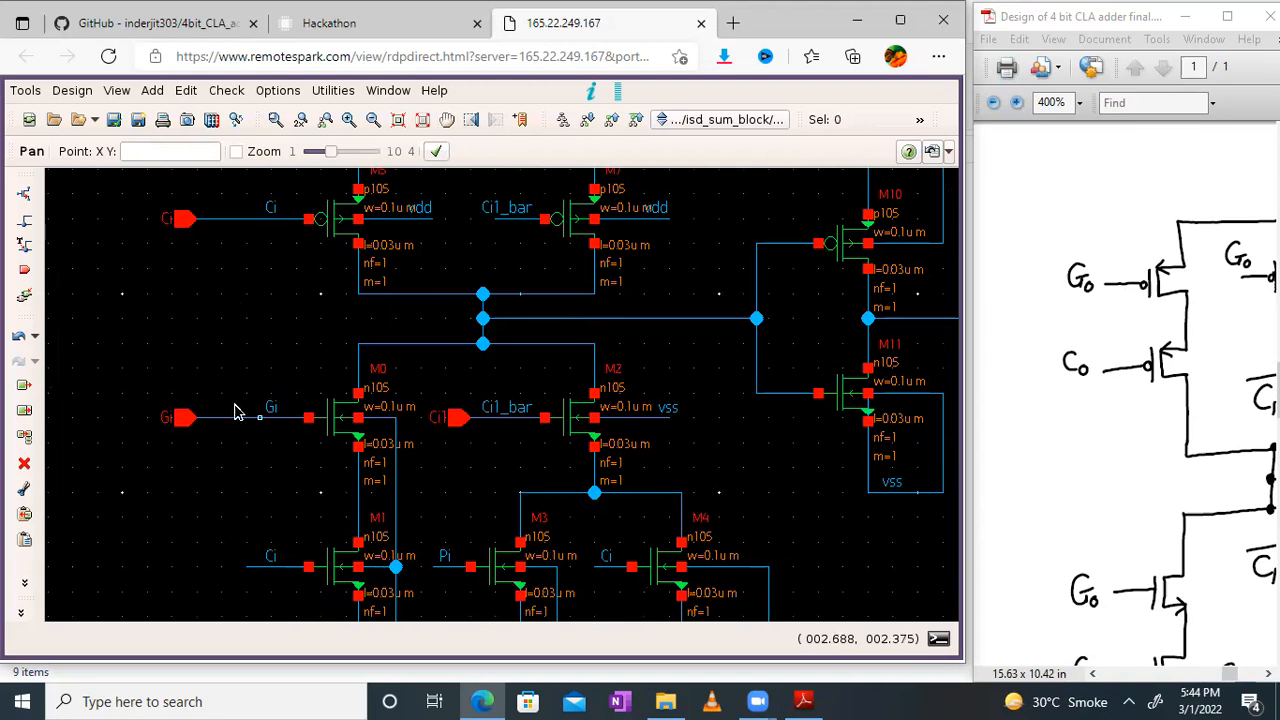
scroll(234, 512, "up", 5)
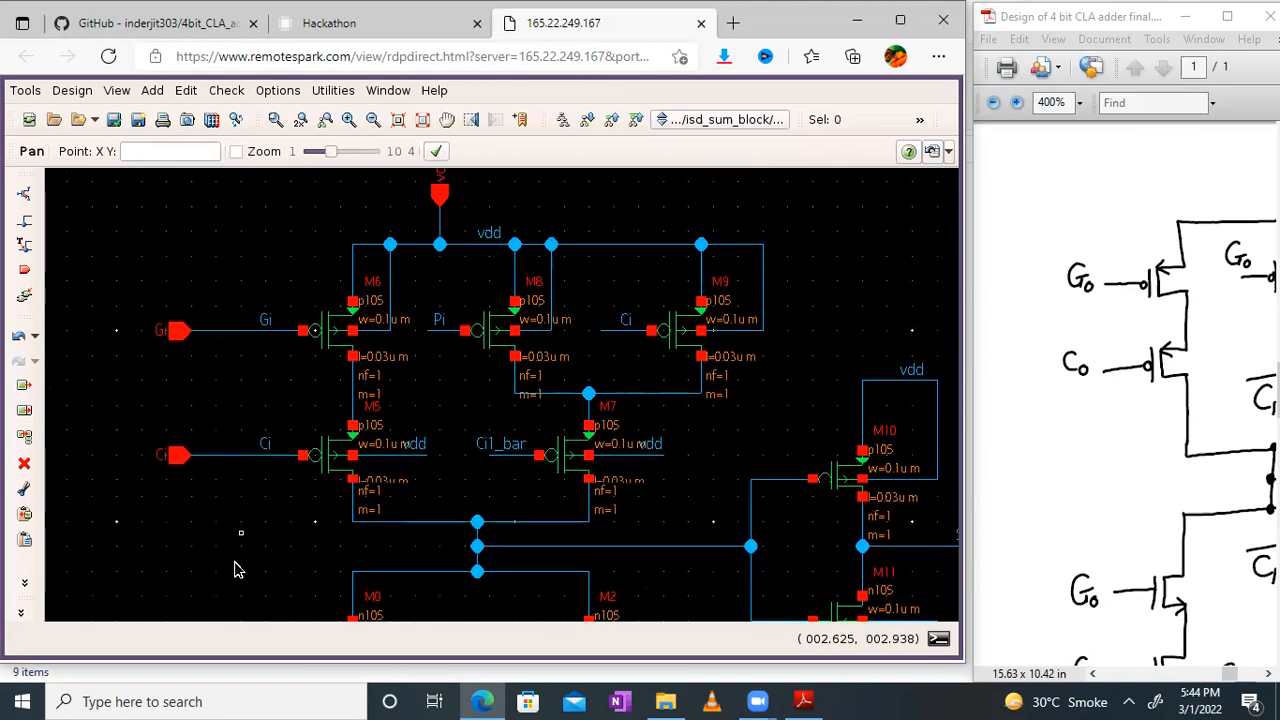
left_click_drag(235, 552, 236, 526)
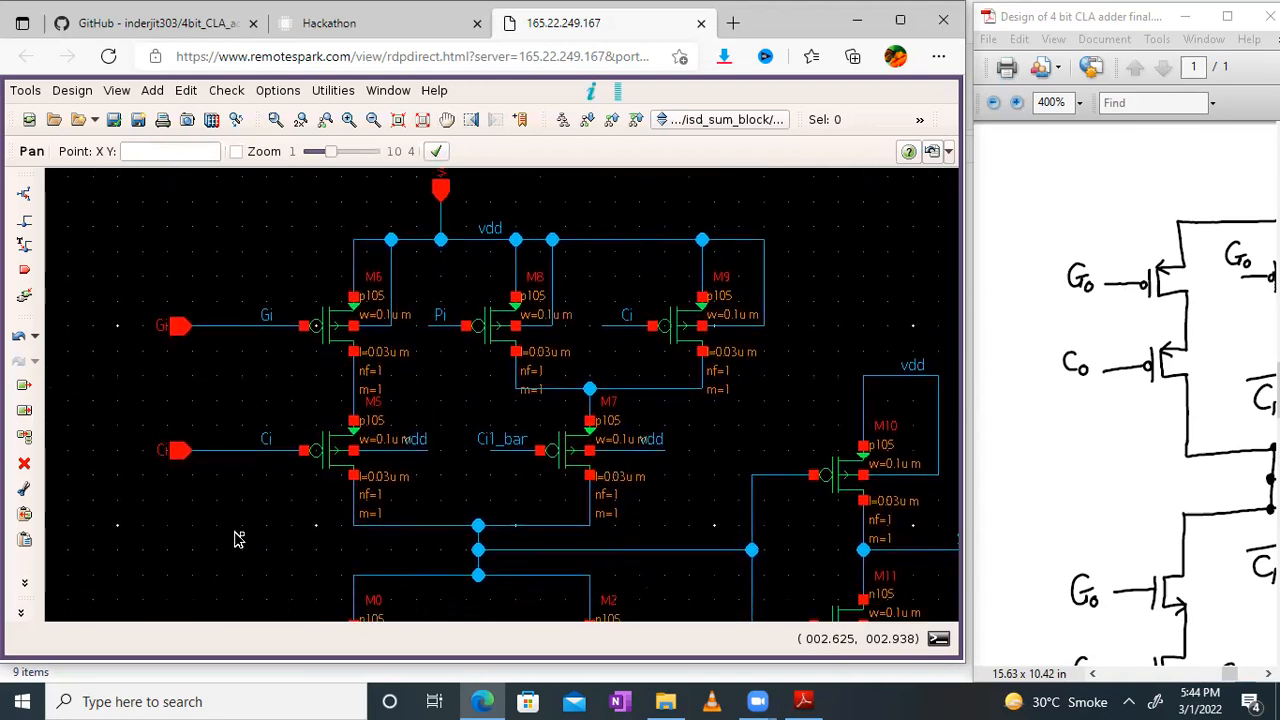
left_click_drag(1013, 492, 921, 435)
left_click_drag(1196, 397, 1022, 355)
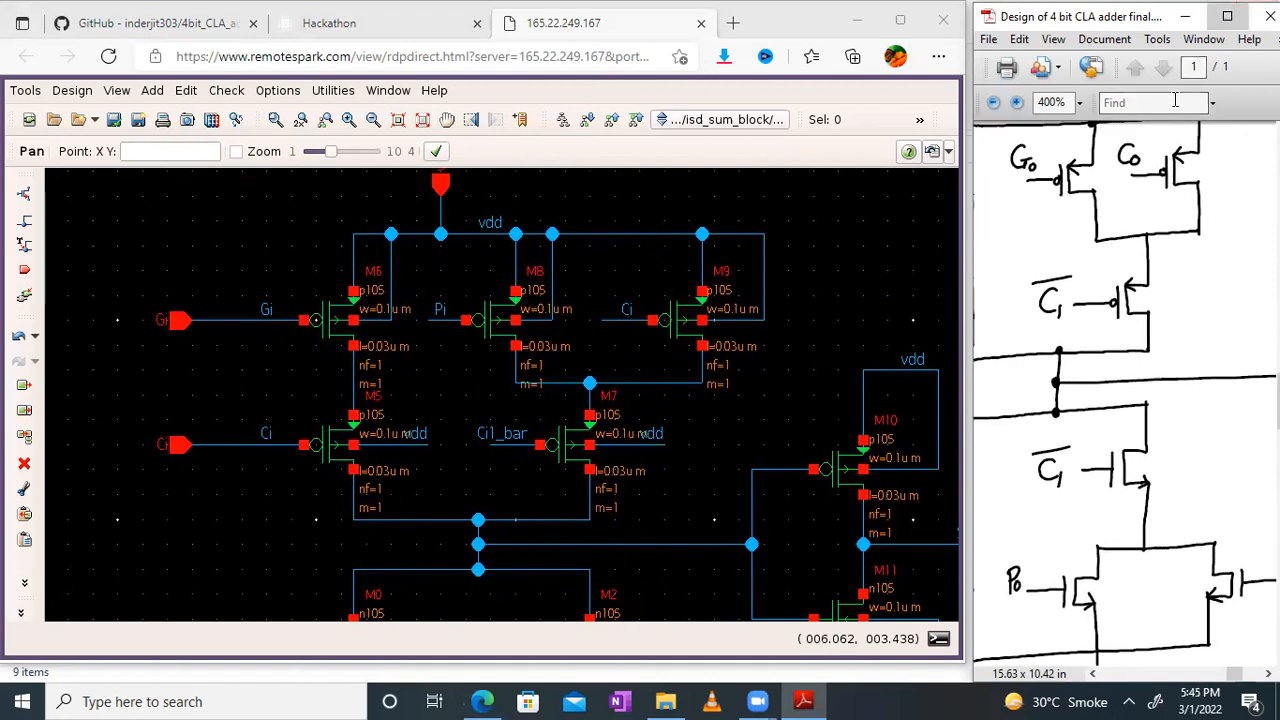
Step: Enlarge the PDF window and examine the hand-drawn S0 pull-up and pull-down networks against the Si equation
left_click(1227, 16)
left_click_drag(551, 340, 1089, 329)
mouse_move(508, 422)
left_mouse_down()
mouse_move(660, 417)
mouse_move(699, 442)
mouse_move(817, 264)
mouse_move(803, 268)
mouse_move(737, 498)
mouse_move(380, 486)
left_mouse_up()
left_click_drag(818, 463, 732, 447)
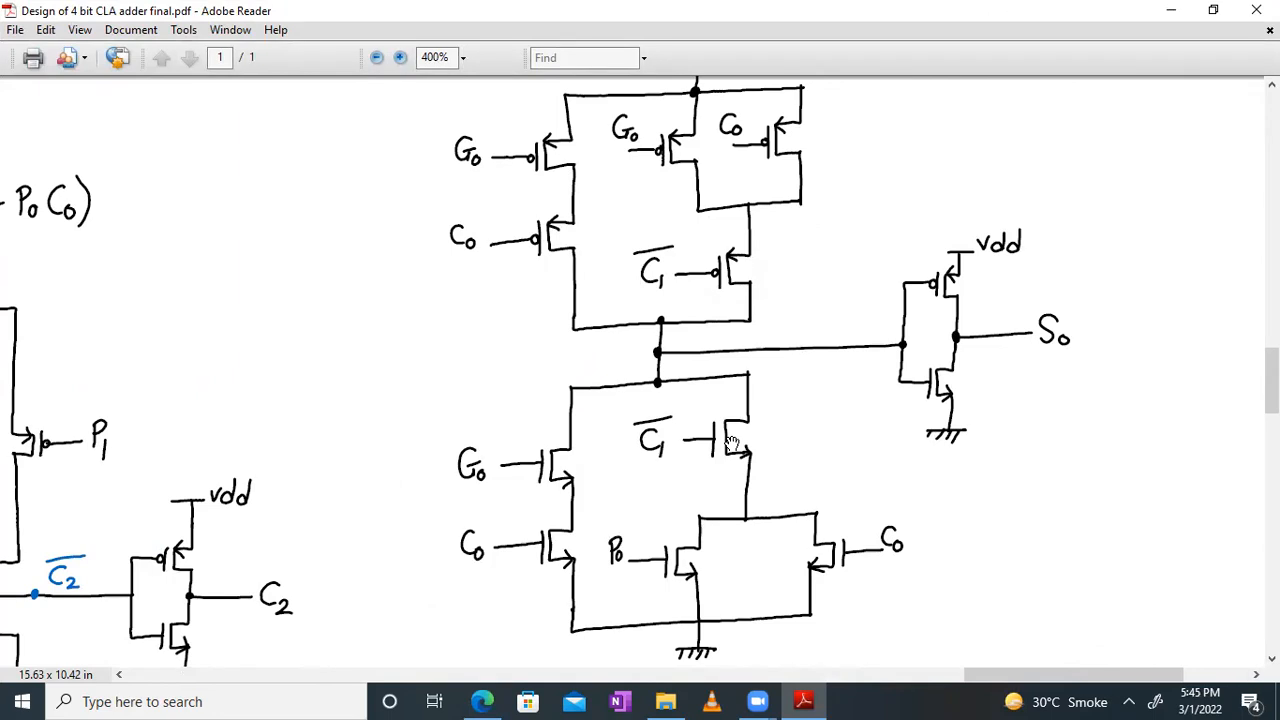
left_click_drag(578, 243, 525, 454)
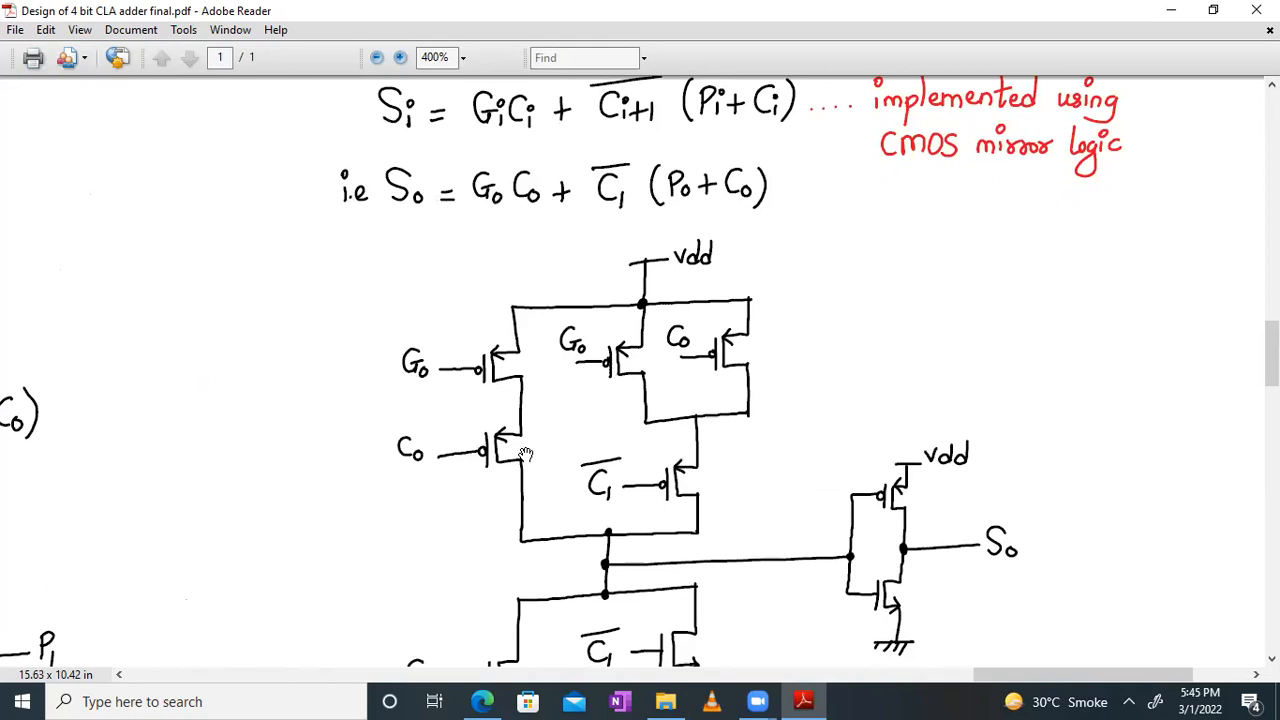
left_click_drag(437, 583, 466, 371)
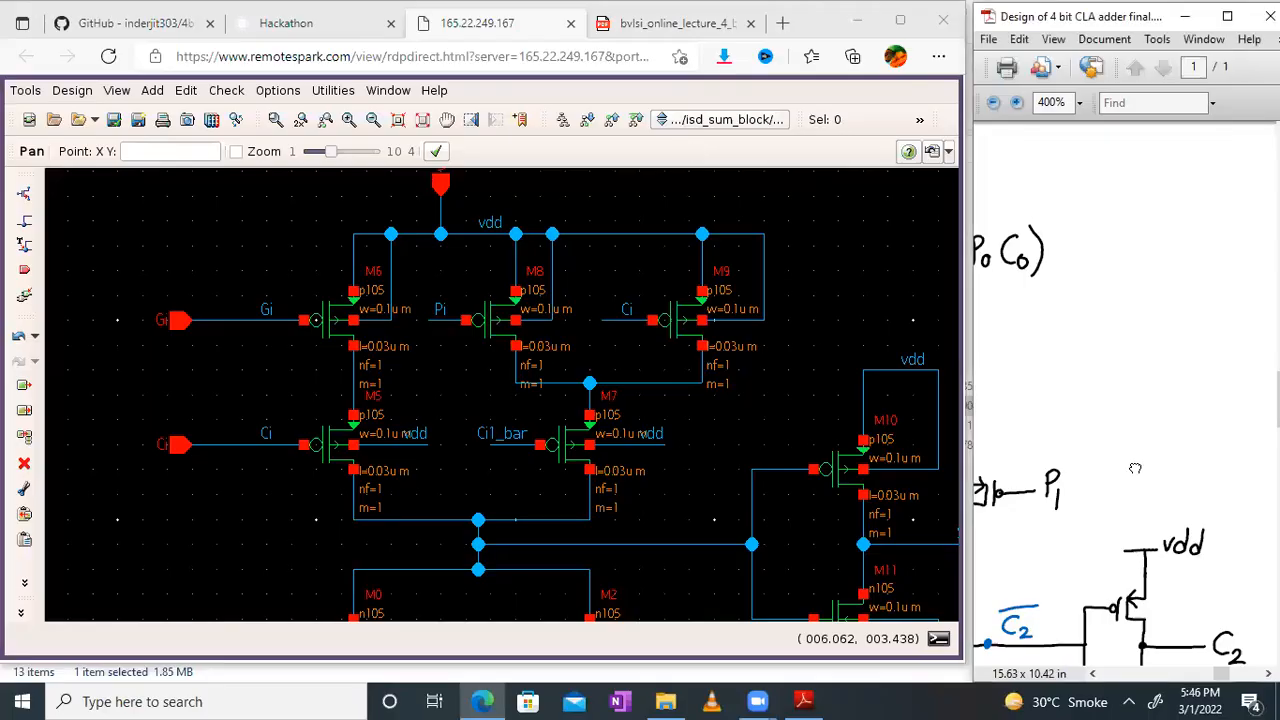
Step: Bring the hand-drawn S0 pull-up network back into view beside the isd_sum_block schematic
left_click_drag(1130, 500, 1220, 374)
left_click_drag(1009, 293, 974, 310)
left_click_drag(1180, 278, 930, 533)
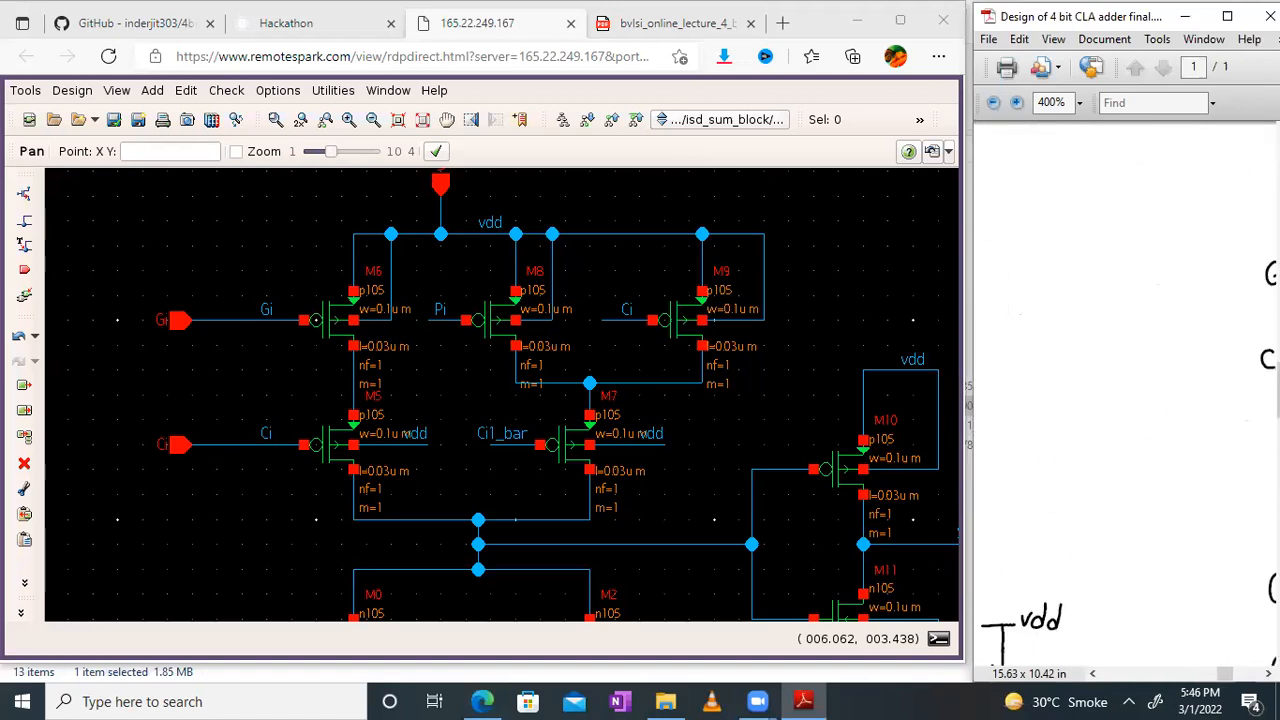
left_click_drag(1174, 389, 1205, 710)
left_click_drag(1236, 520, 1008, 276)
mouse_move(1120, 460)
left_mouse_down()
mouse_move(1100, 300)
mouse_move(1035, 391)
left_mouse_up()
left_click_drag(1016, 440, 1064, 400)
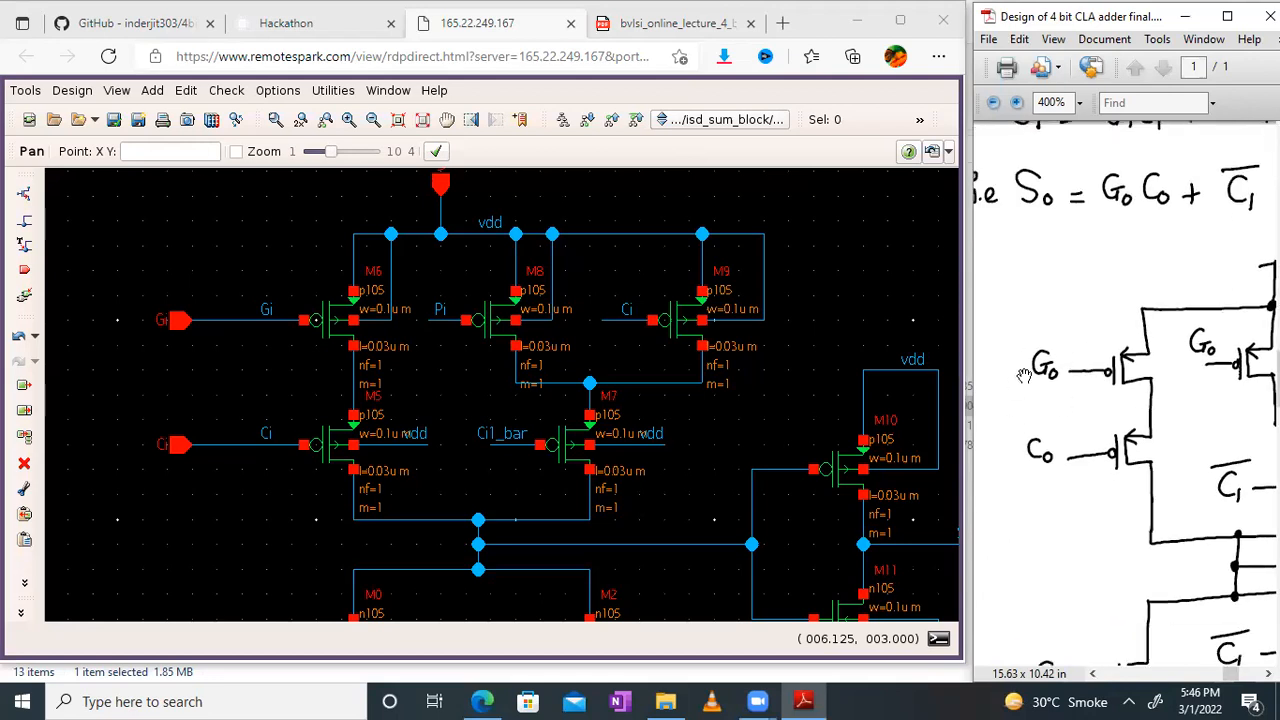
Step: Undo the recent renames of the M6 input pin and the gate wires of transistors M6 and M8
left_click(20, 338)
left_click(20, 338)
left_click(20, 338)
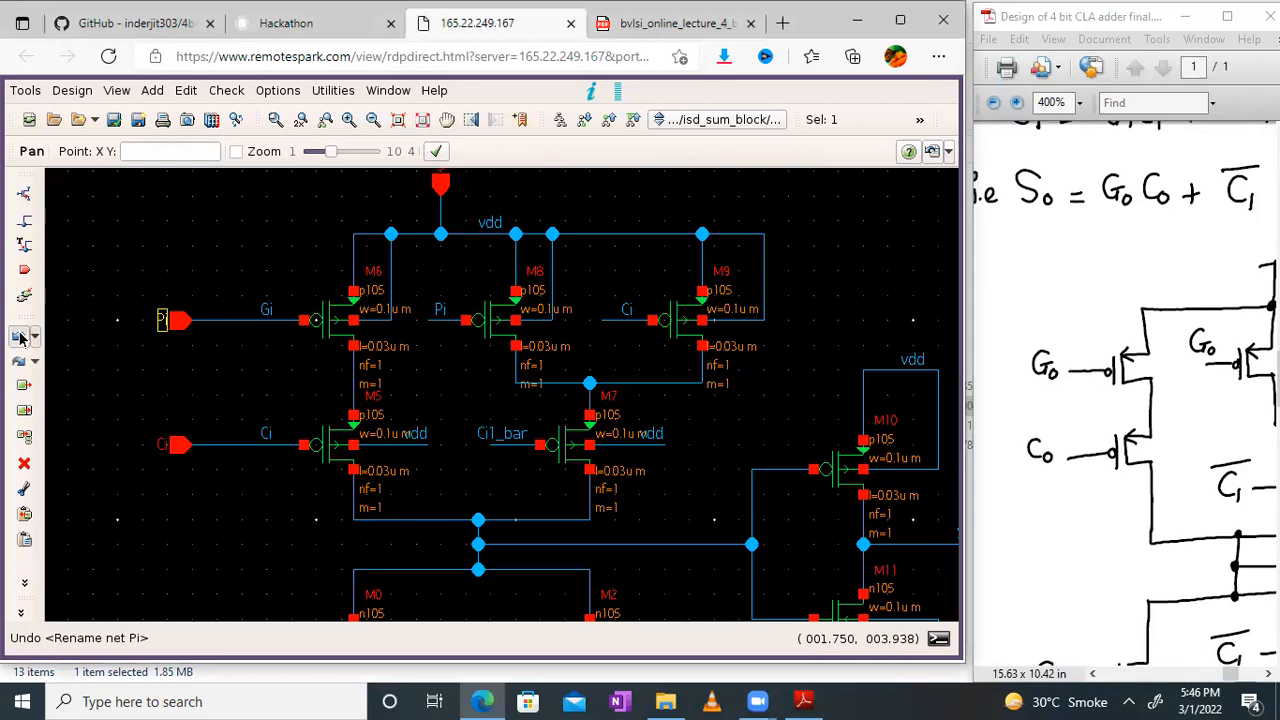
left_click(20, 338)
left_click(20, 338)
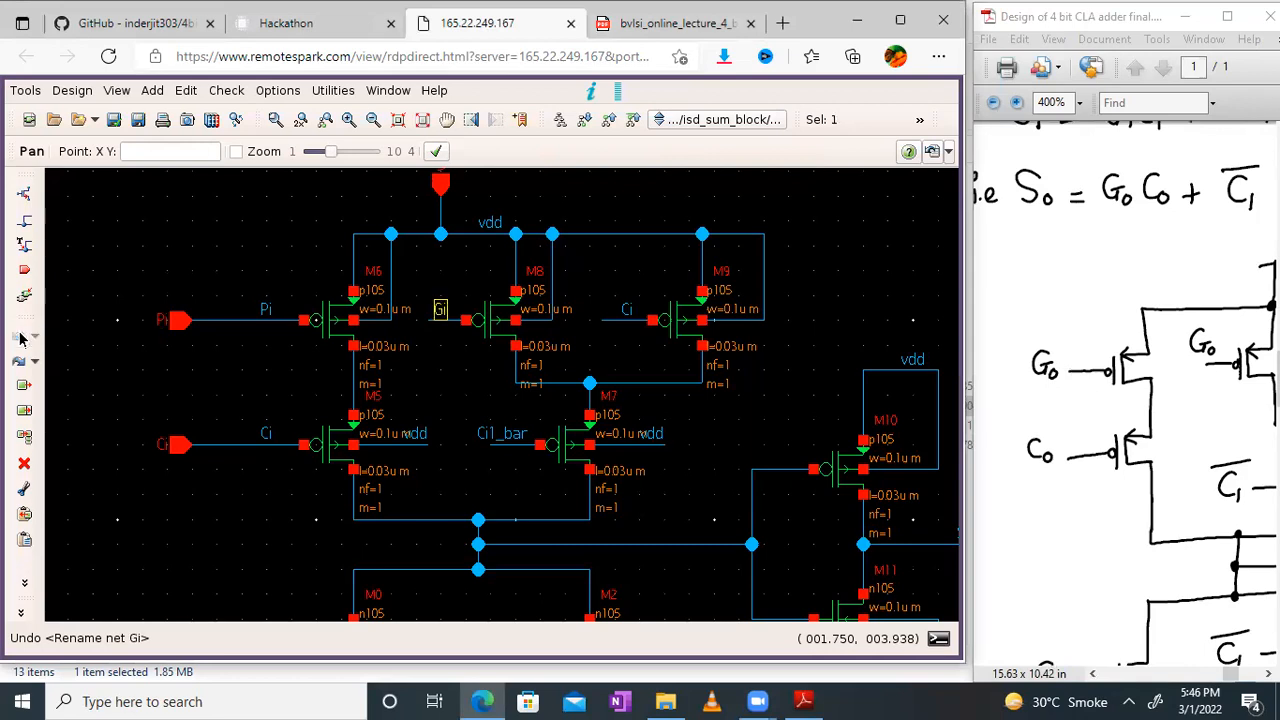
Step: Compare pull-up transistors M5 to M9 of the schematic with the hand-drawn S0 pull-up network
left_click(138, 400)
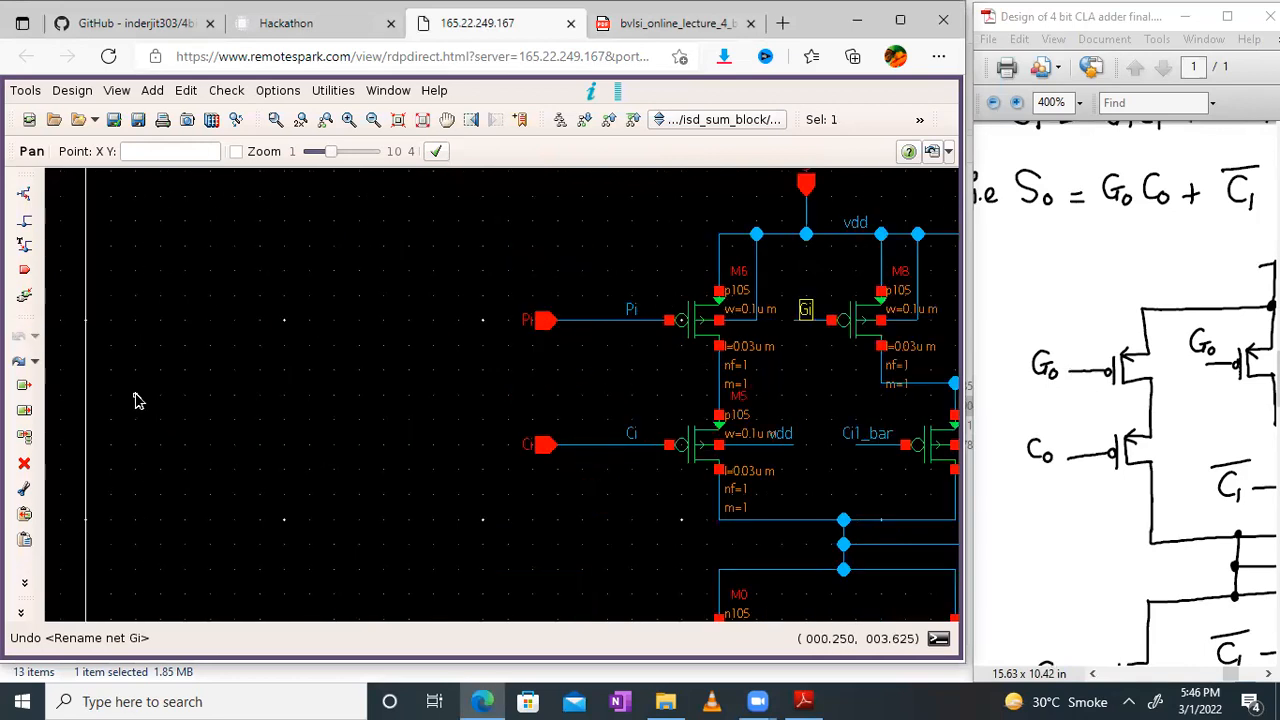
left_click(447, 119)
left_click_drag(638, 386, 294, 342)
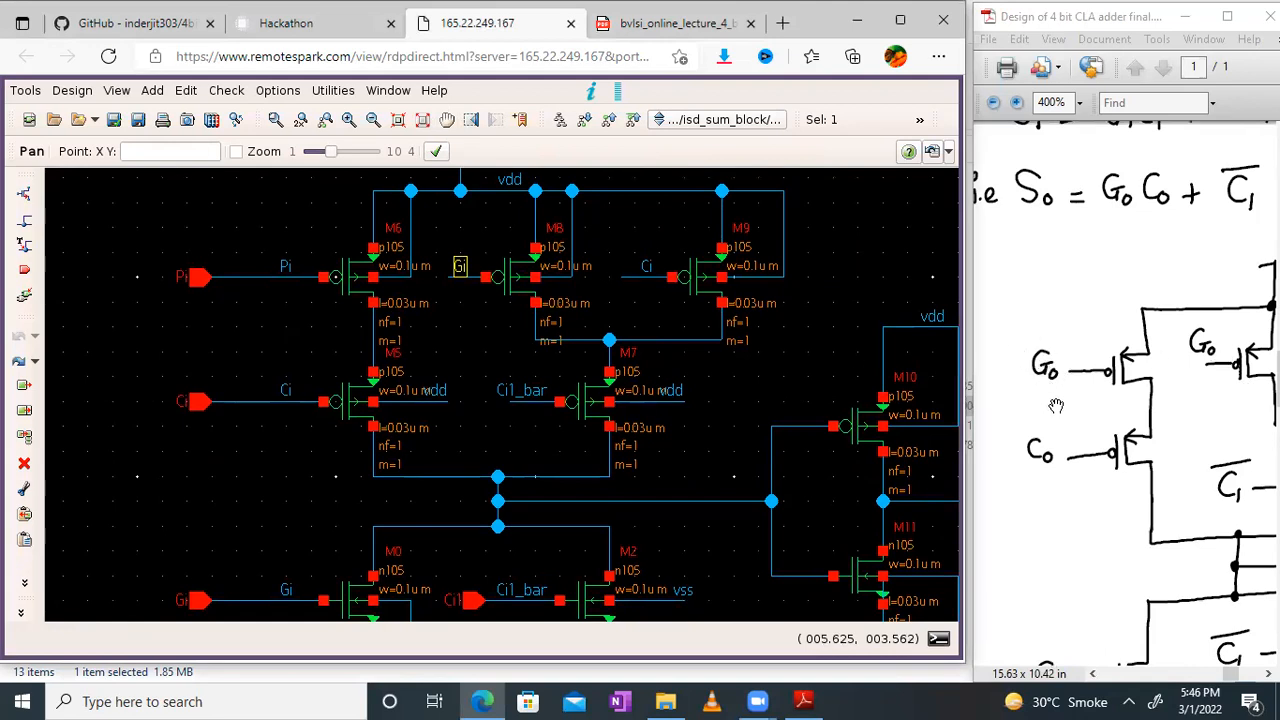
left_click_drag(1151, 481, 1028, 451)
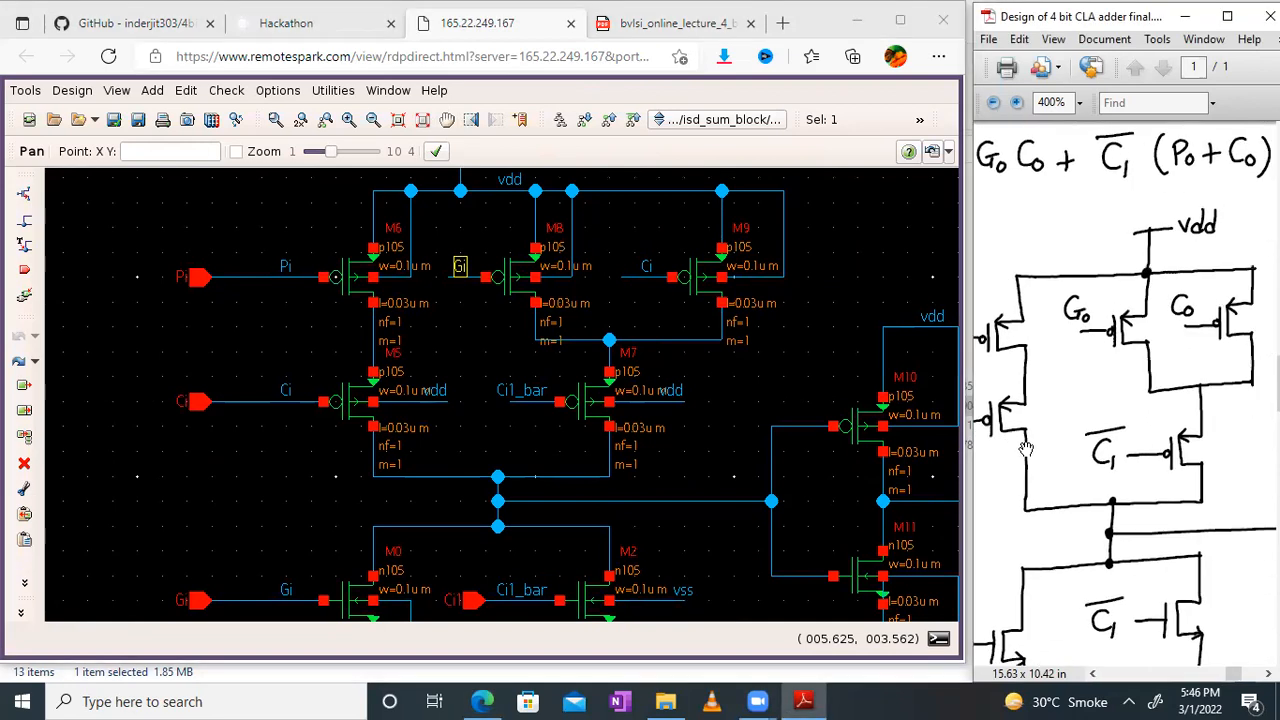
left_click(733, 379)
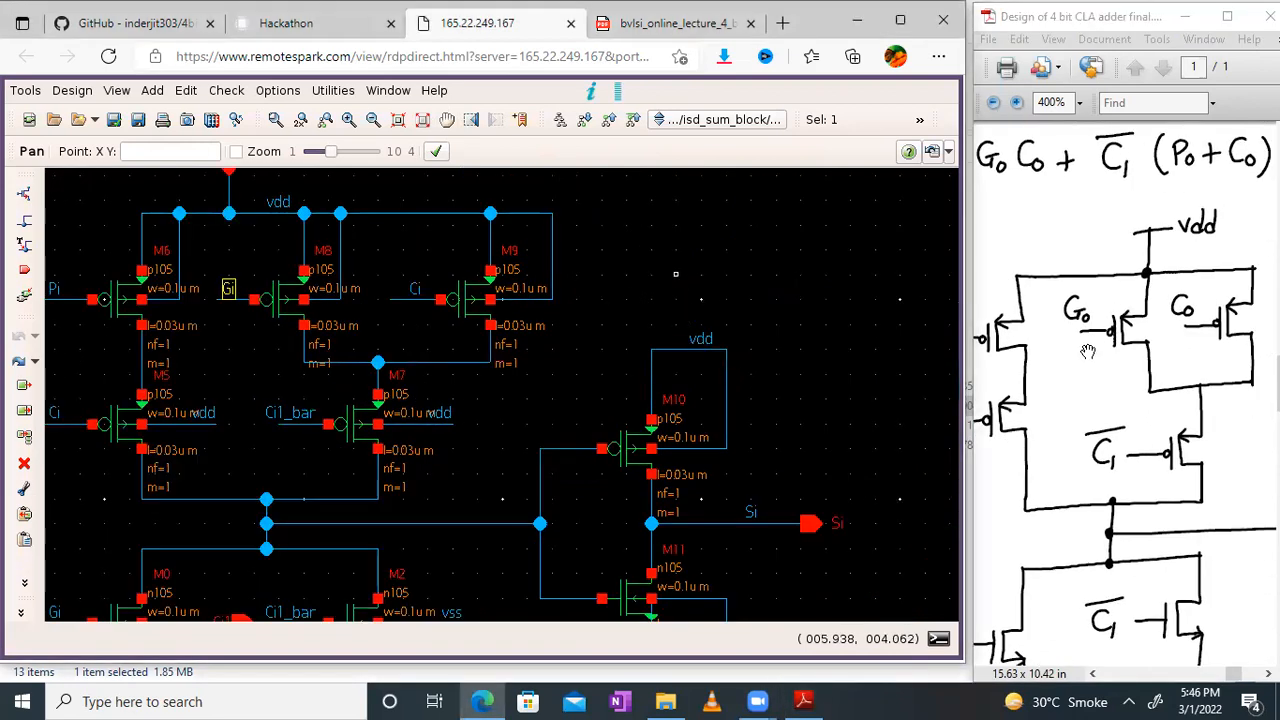
left_click_drag(1184, 387, 1130, 382)
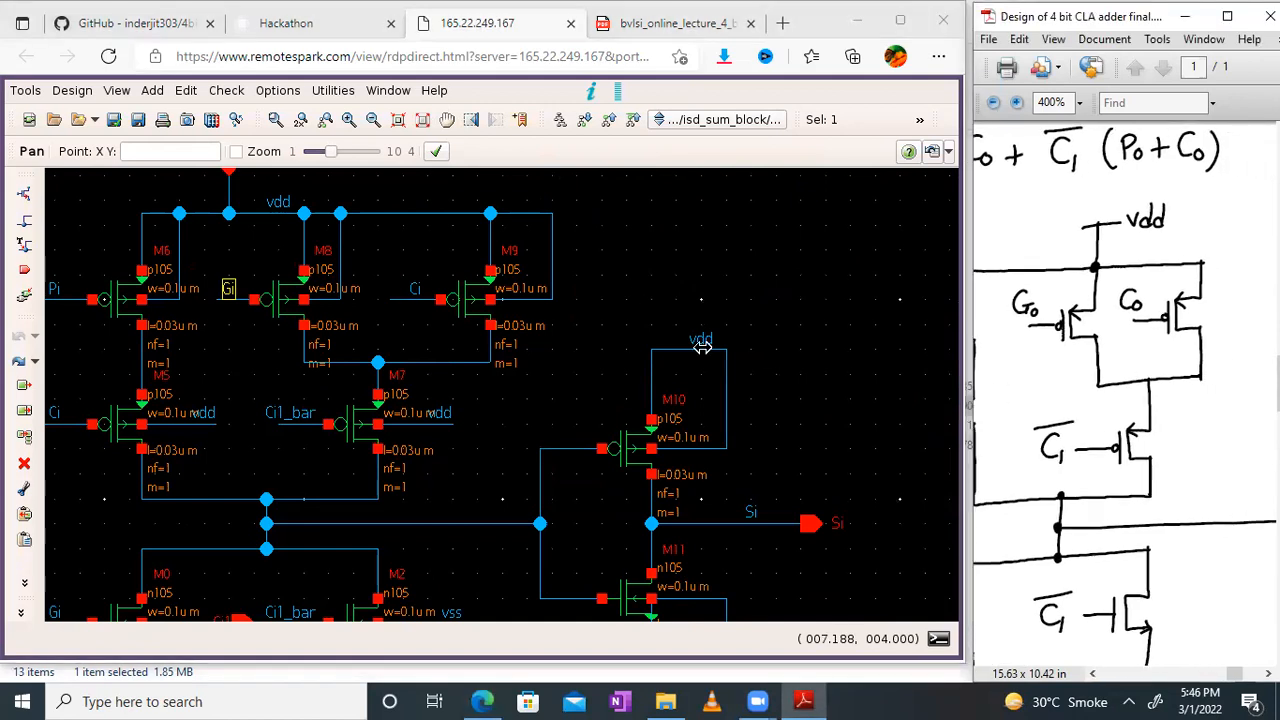
Step: Compare inverter transistors M10 and M11 with the hand-drawn S0 output inverter
left_click(562, 397)
left_click_drag(687, 319, 699, 270)
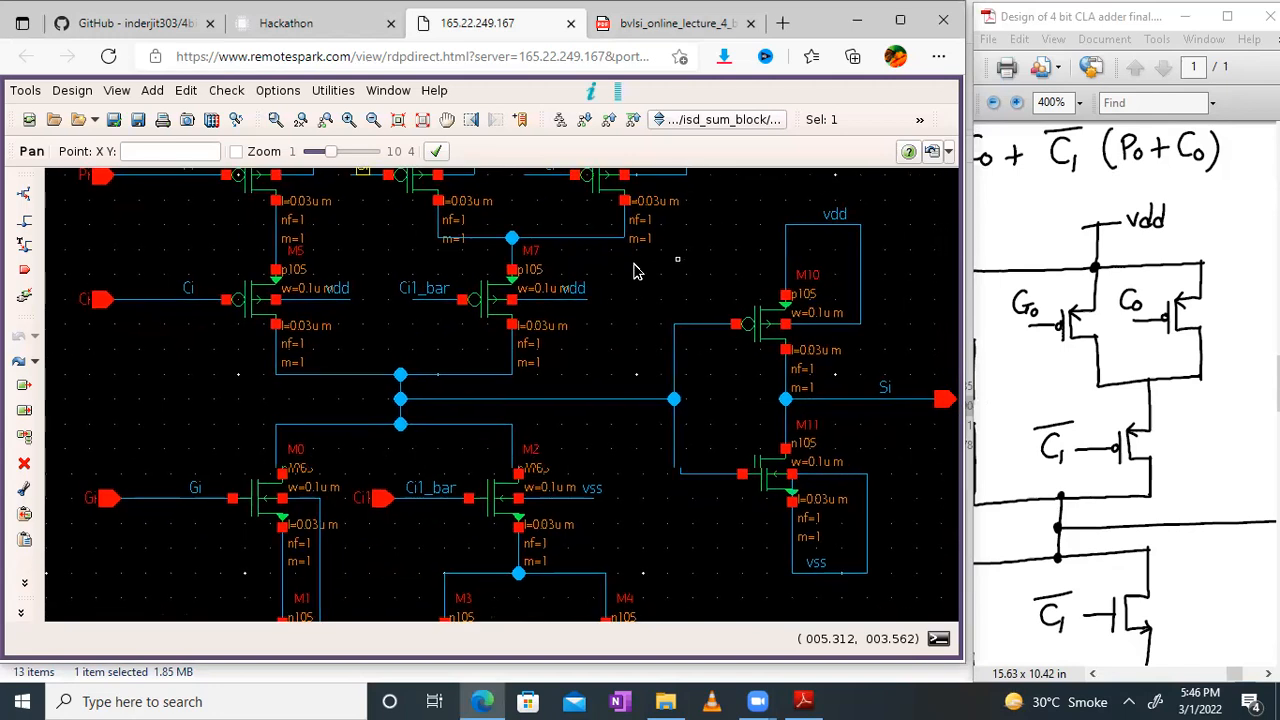
left_click_drag(1182, 398, 1014, 314)
left_click_drag(1240, 422, 1072, 411)
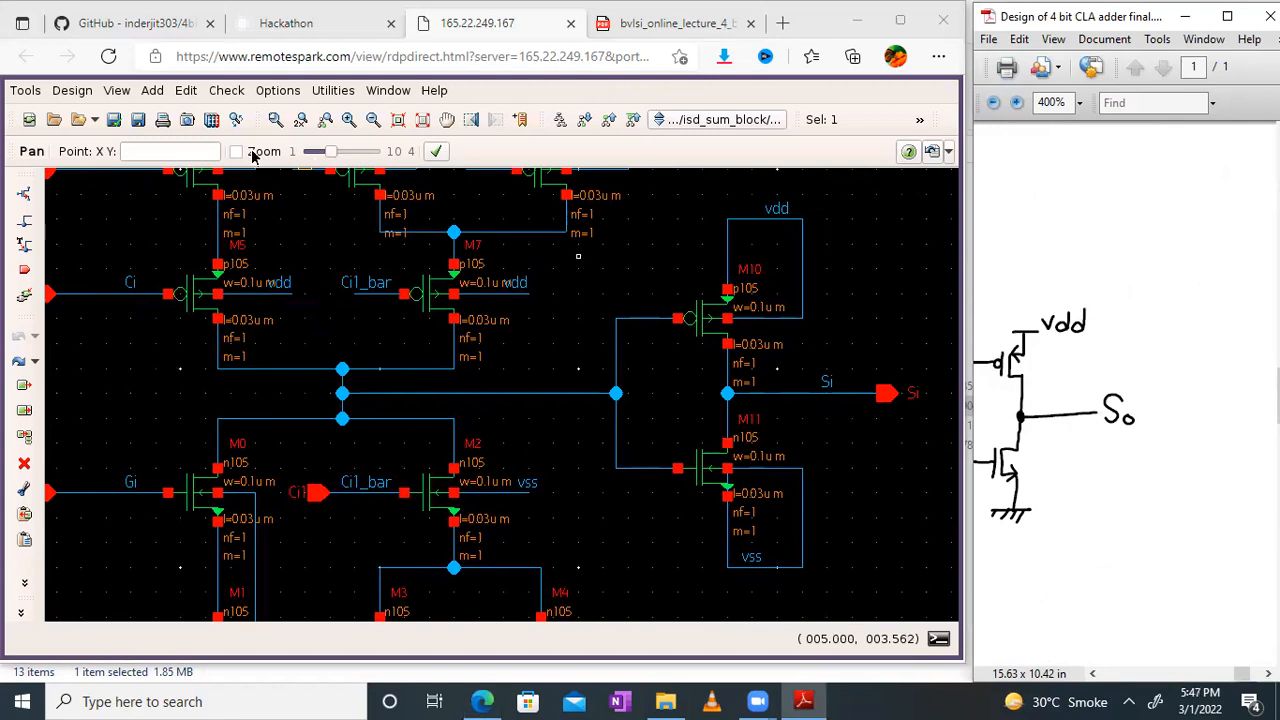
Step: Check and save the isd_sum_block schematic, and open the console to review the check messages
left_click(130, 123)
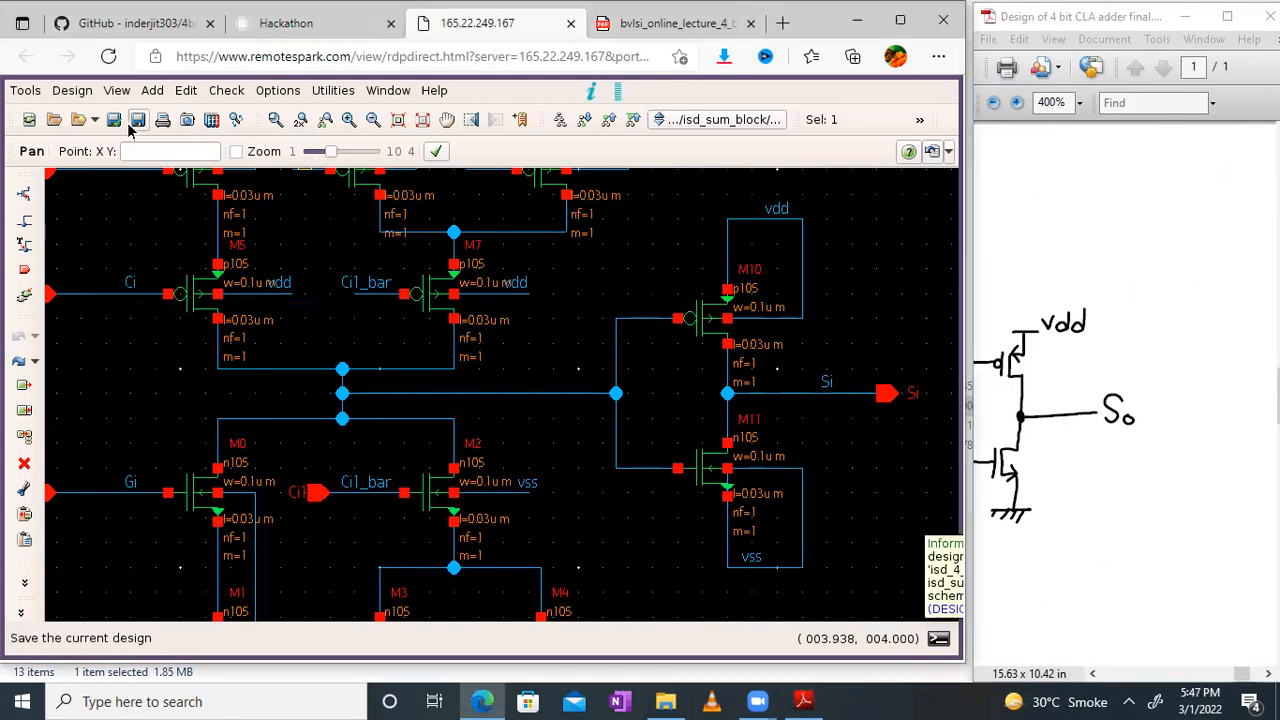
left_click(113, 121)
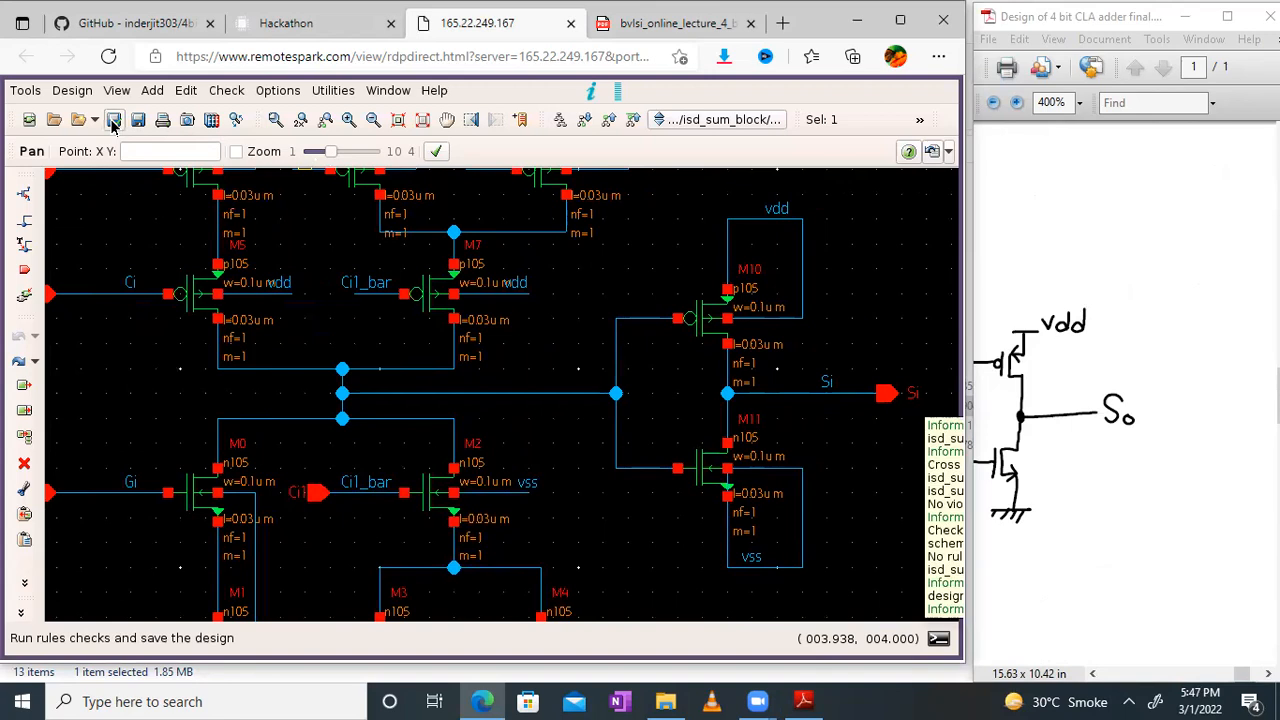
left_click(938, 638)
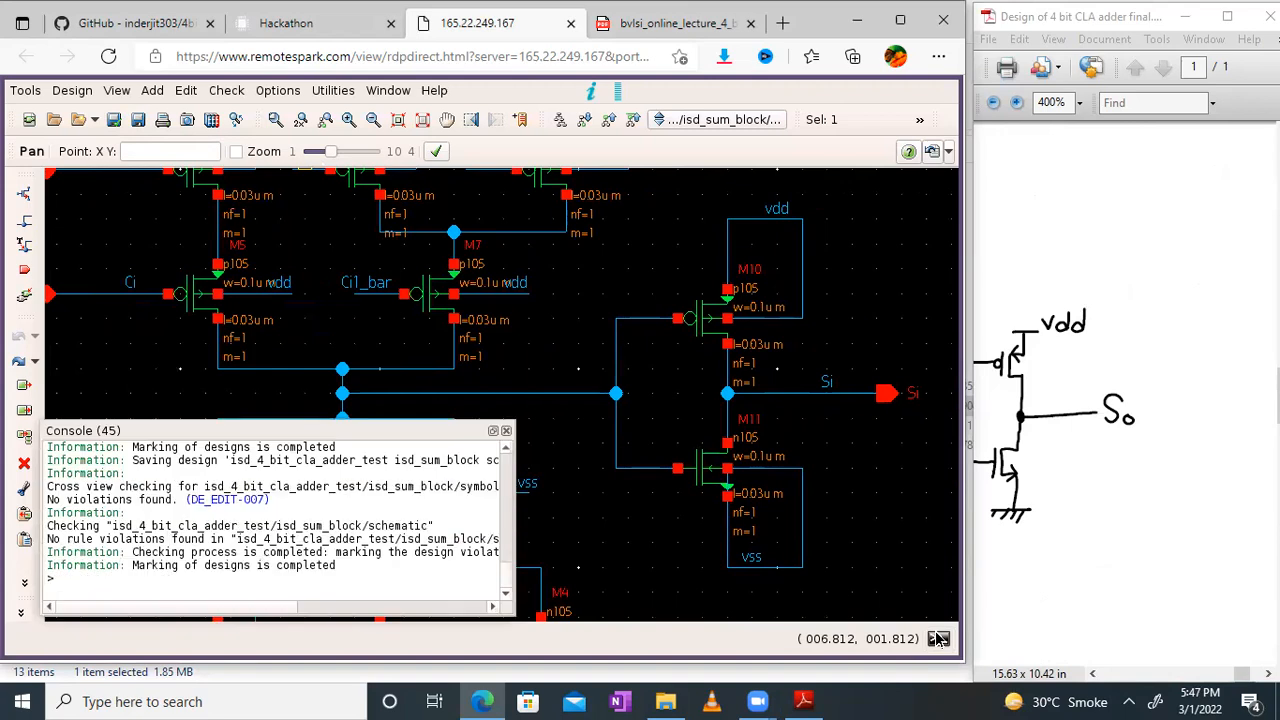
Step: Exit the schematic editor's full-screen mode and close the console
left_click(425, 121)
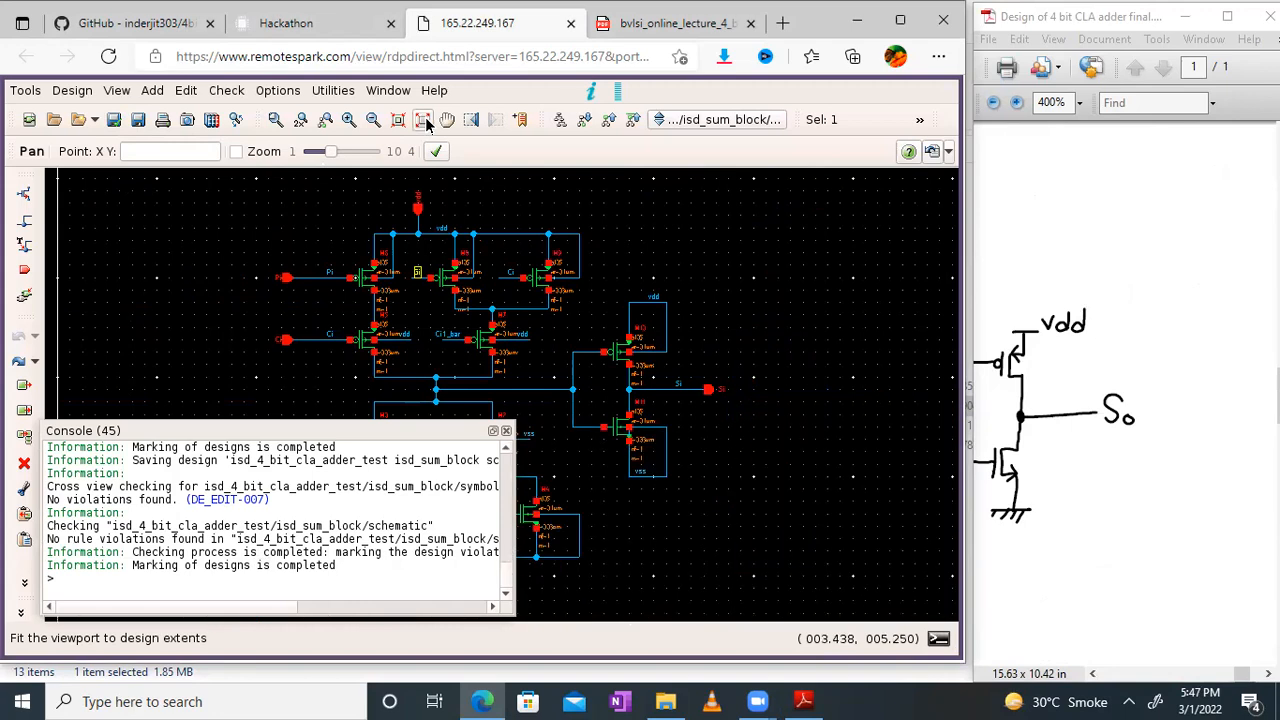
left_click(1122, 358)
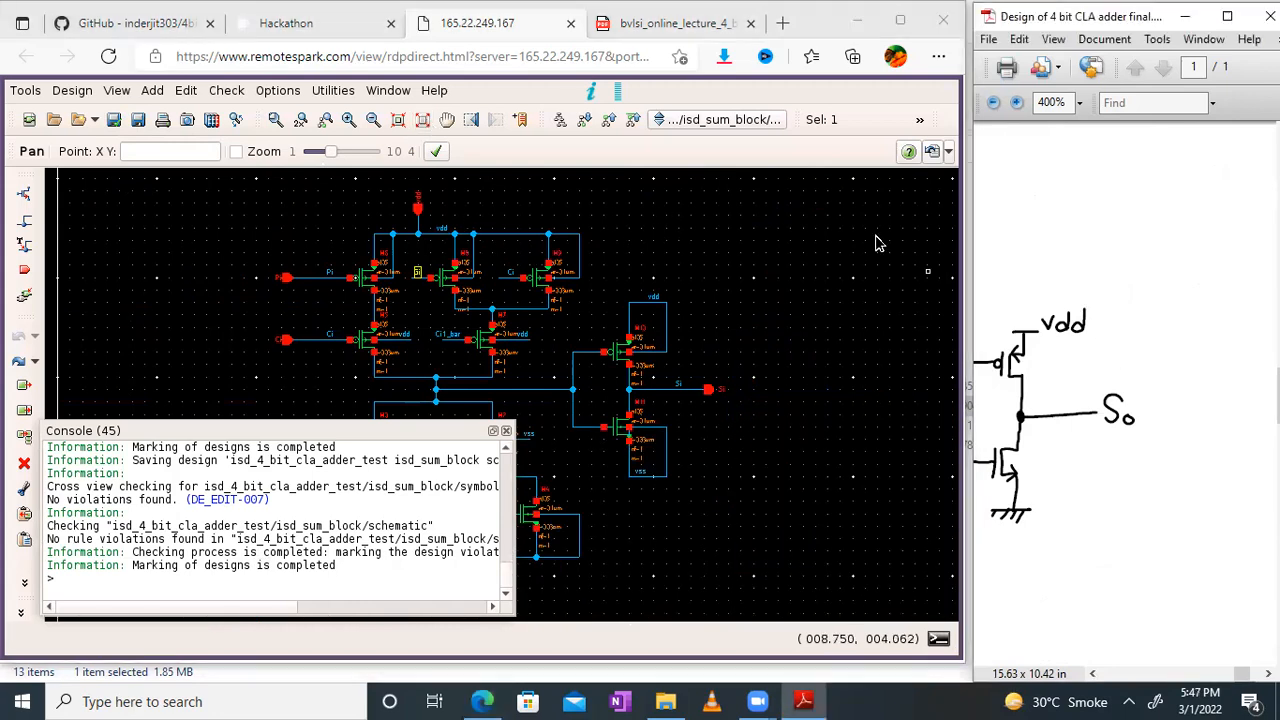
left_click(386, 90)
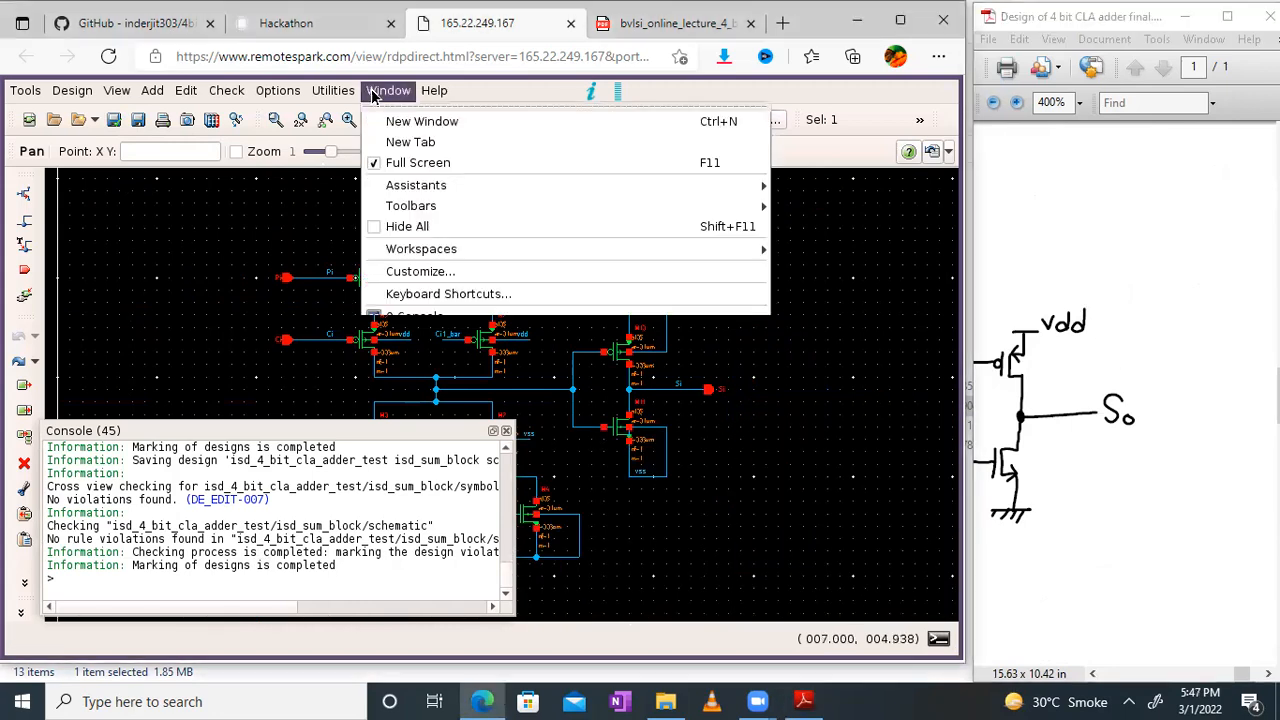
left_click(420, 164)
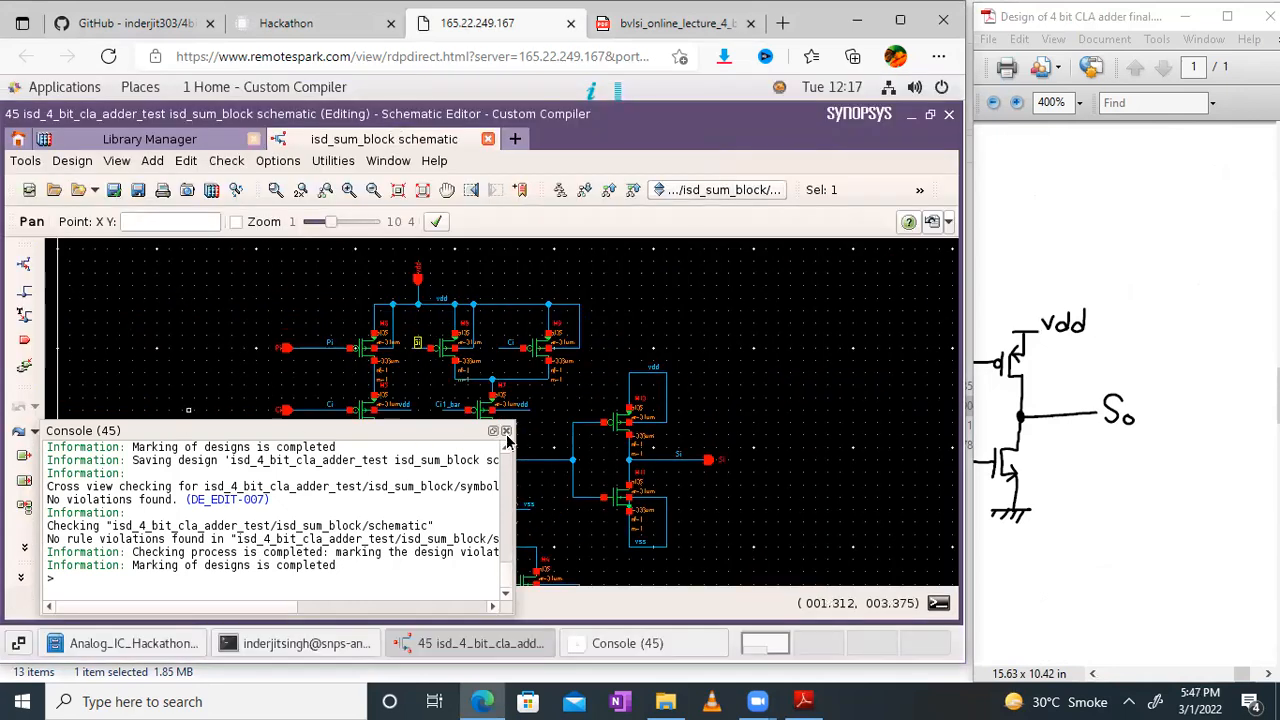
left_click(505, 431)
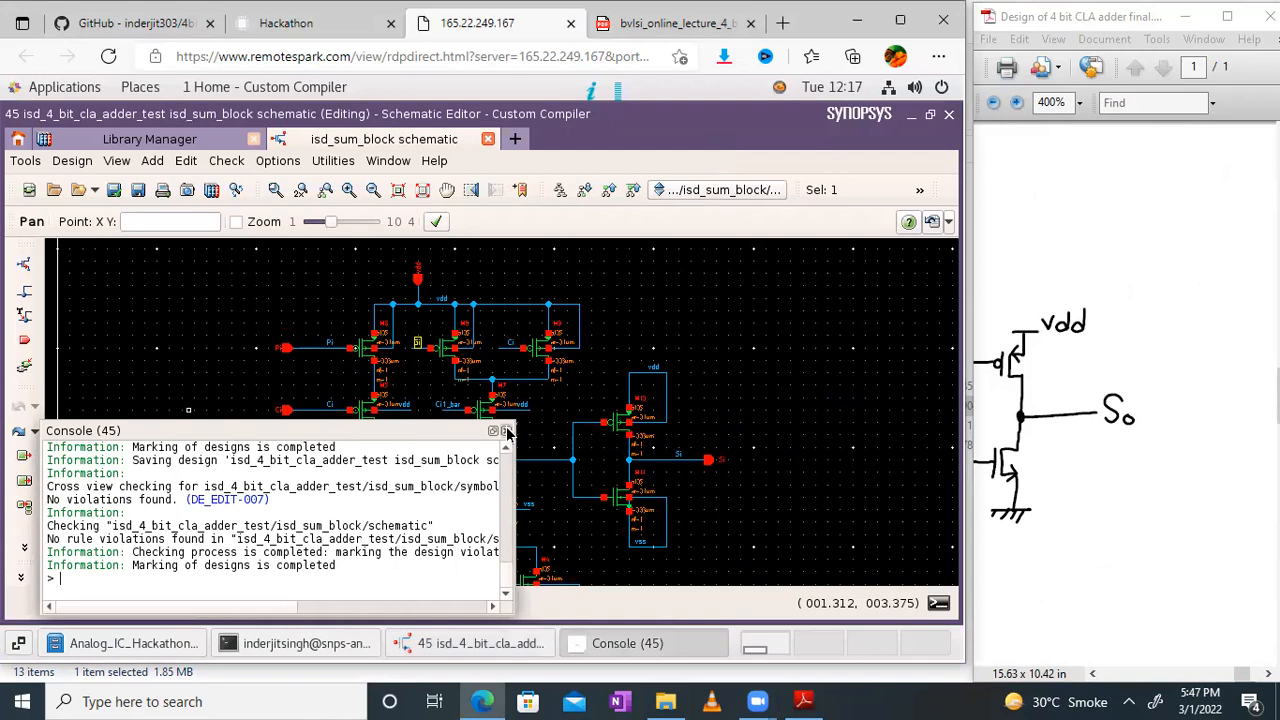
Step: Open the symbol view of isd_sum_block from the isd_4_bit_cla_adder_test library
left_click(190, 143)
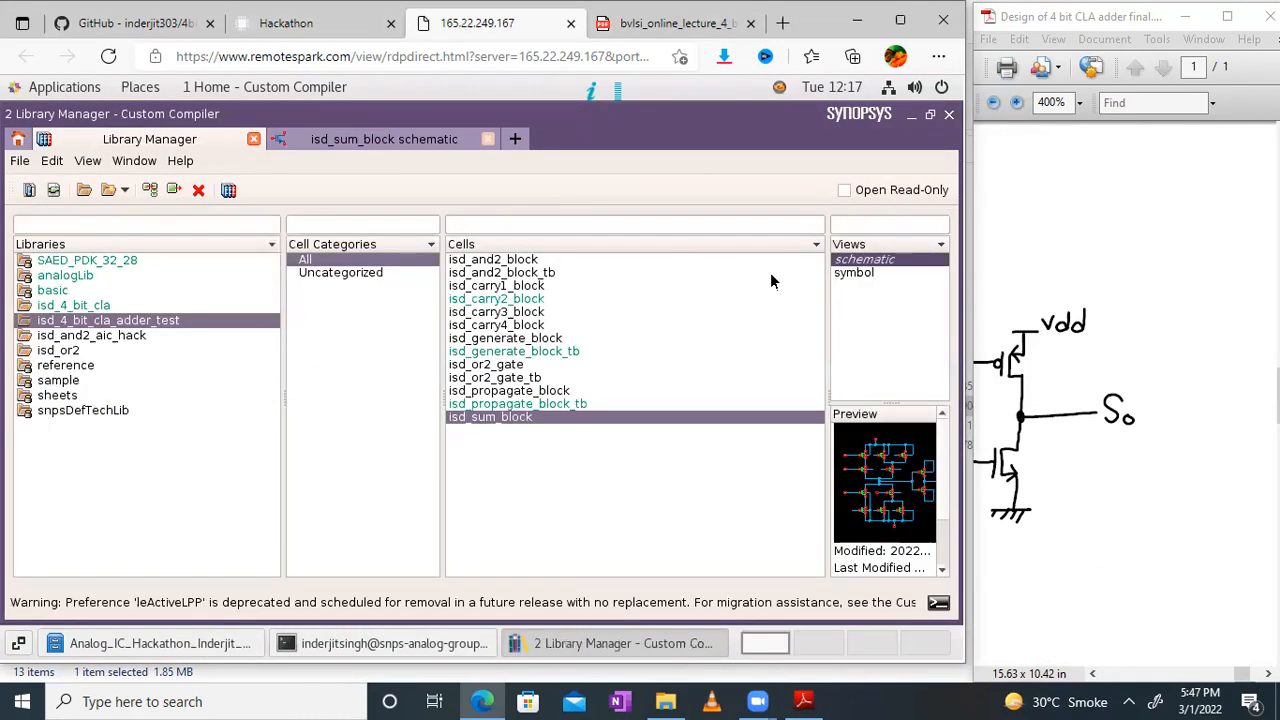
left_click(853, 274)
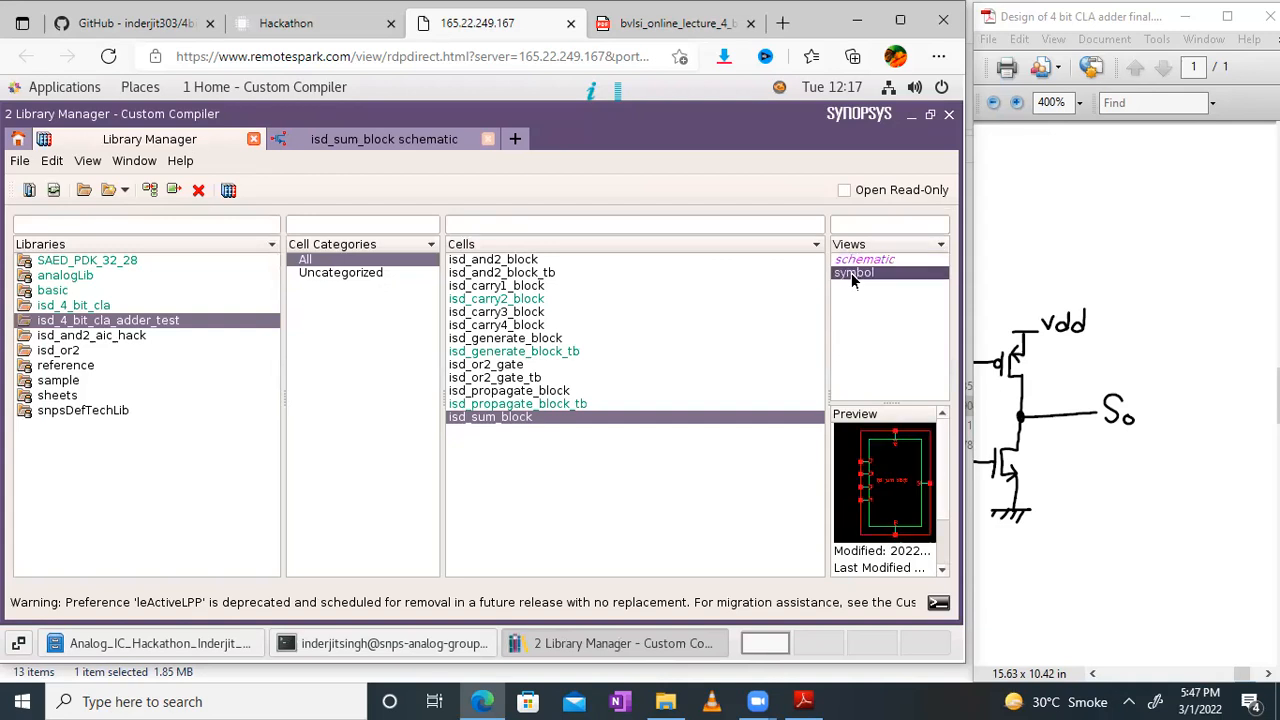
double_click(851, 273)
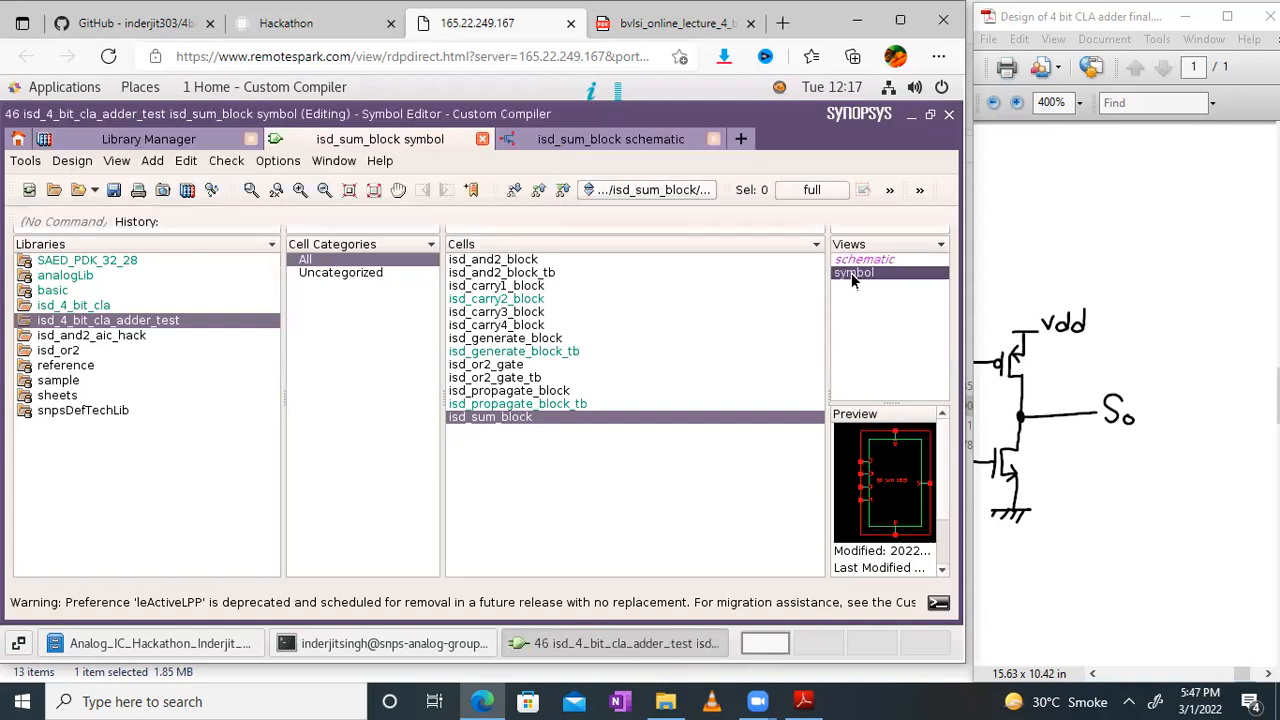
Step: Compare the isd_sum_block symbol's input, output and supply pins with the signals in the hand-drawn S0 circuit and equations
left_click(1085, 310)
scroll(1100, 310, "down", 10)
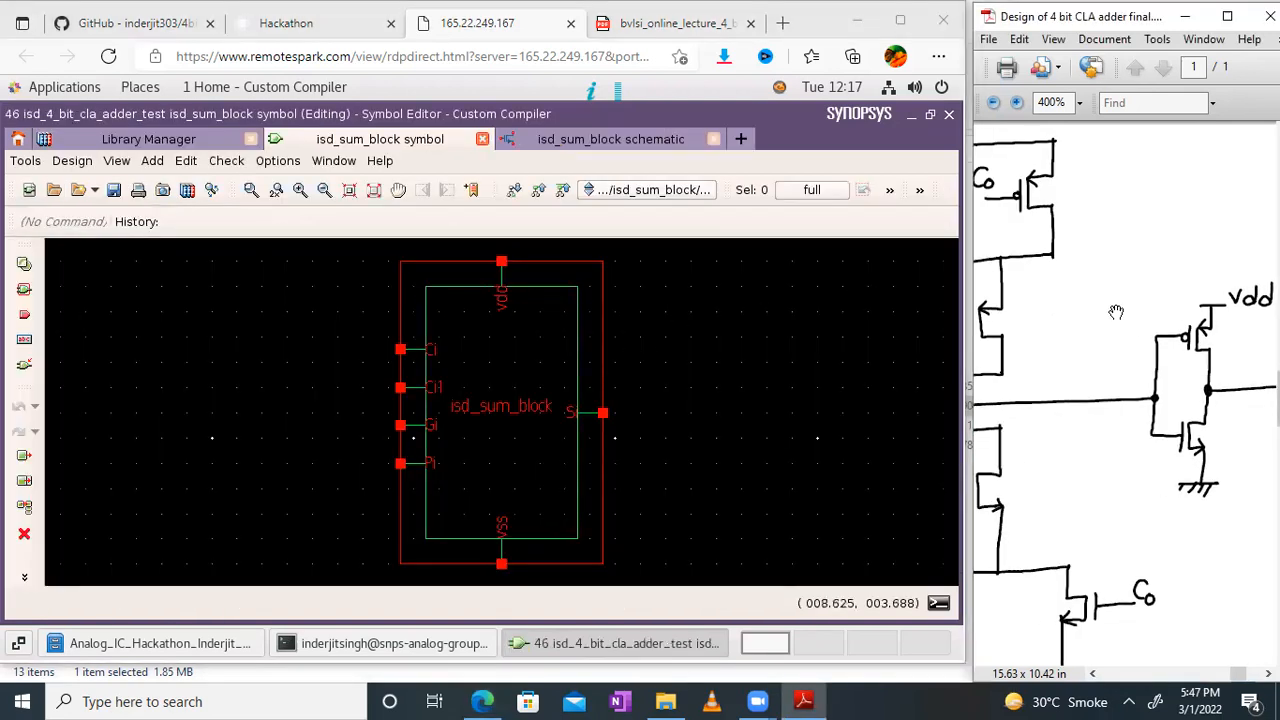
scroll(1086, 300, "up", 8)
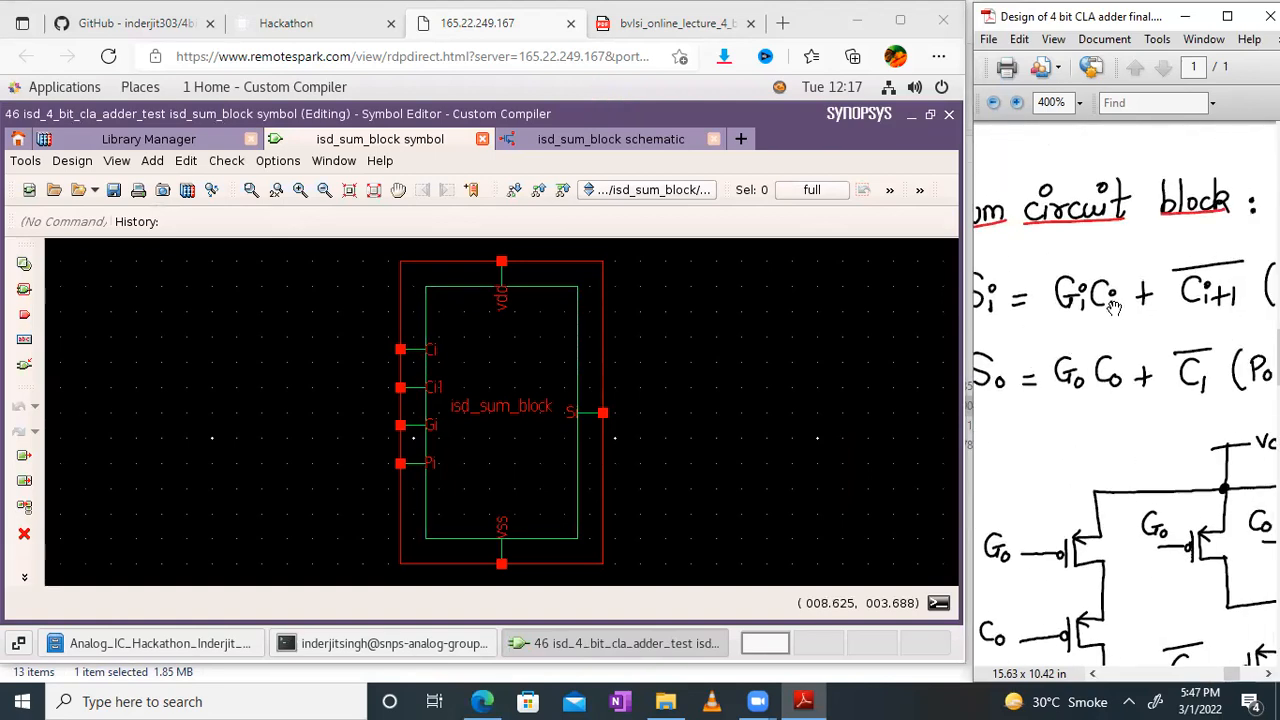
left_click_drag(1188, 403, 1170, 401)
left_click_drag(1163, 400, 1130, 287)
left_click_drag(1195, 492, 1268, 402)
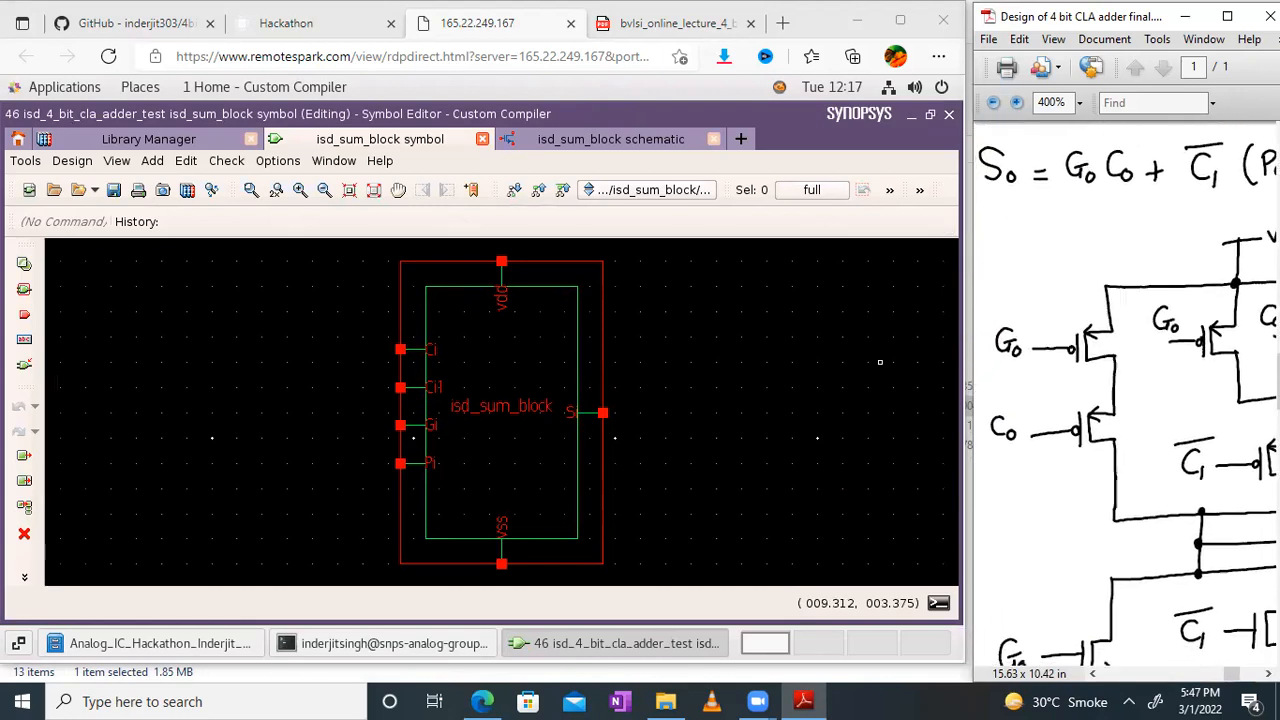
left_click_drag(1133, 381, 1066, 418)
left_click_drag(1105, 380, 962, 182)
left_click_drag(1145, 354, 1034, 337)
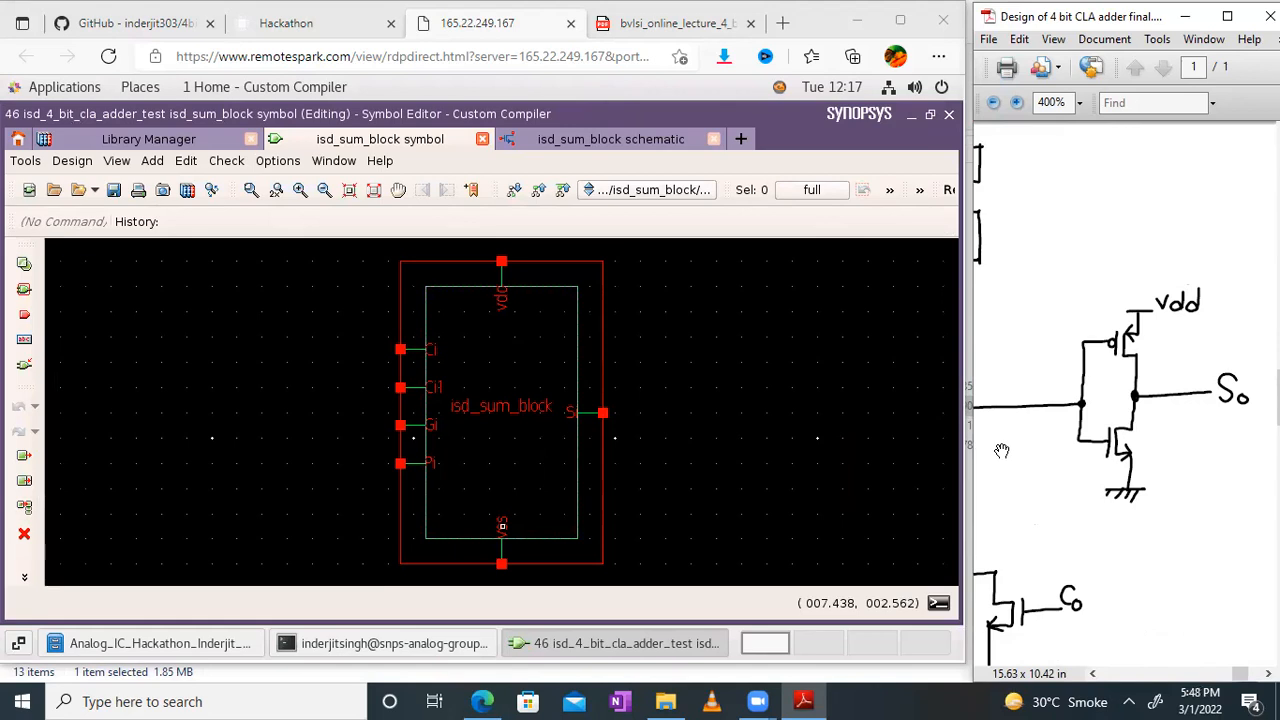
left_click_drag(1084, 419, 1276, 386)
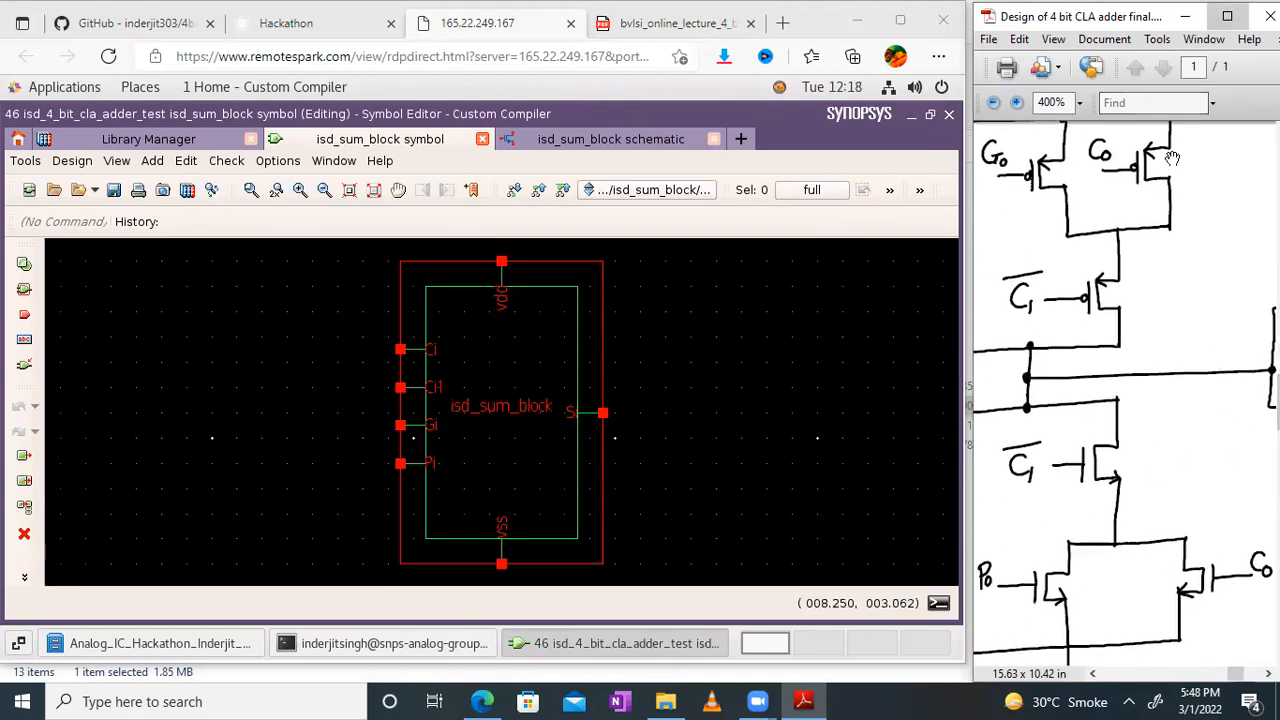
Step: Maximize the design PDF and examine the isd_4_bit_cla_adder block diagram showing its sum, carry, propagate and generate circuits
left_click(1227, 16)
scroll(518, 468, "up", 5)
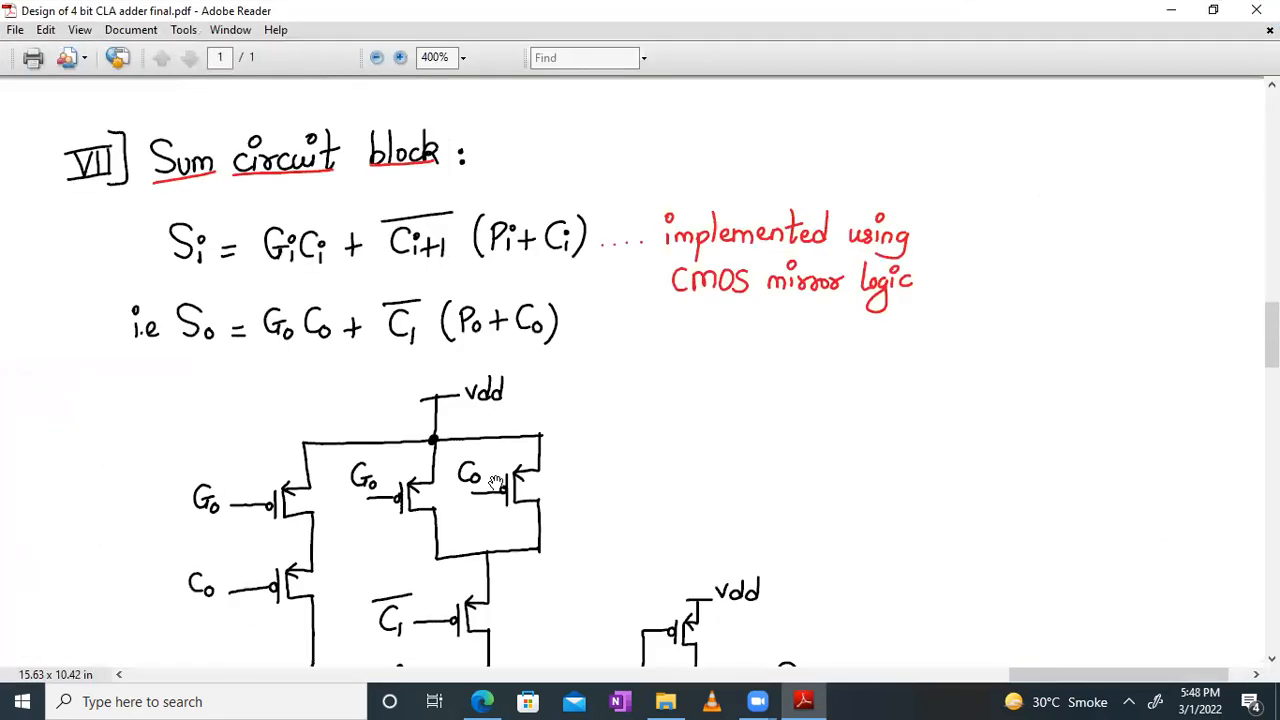
left_click_drag(350, 230, 544, 579)
left_click_drag(275, 340, 552, 560)
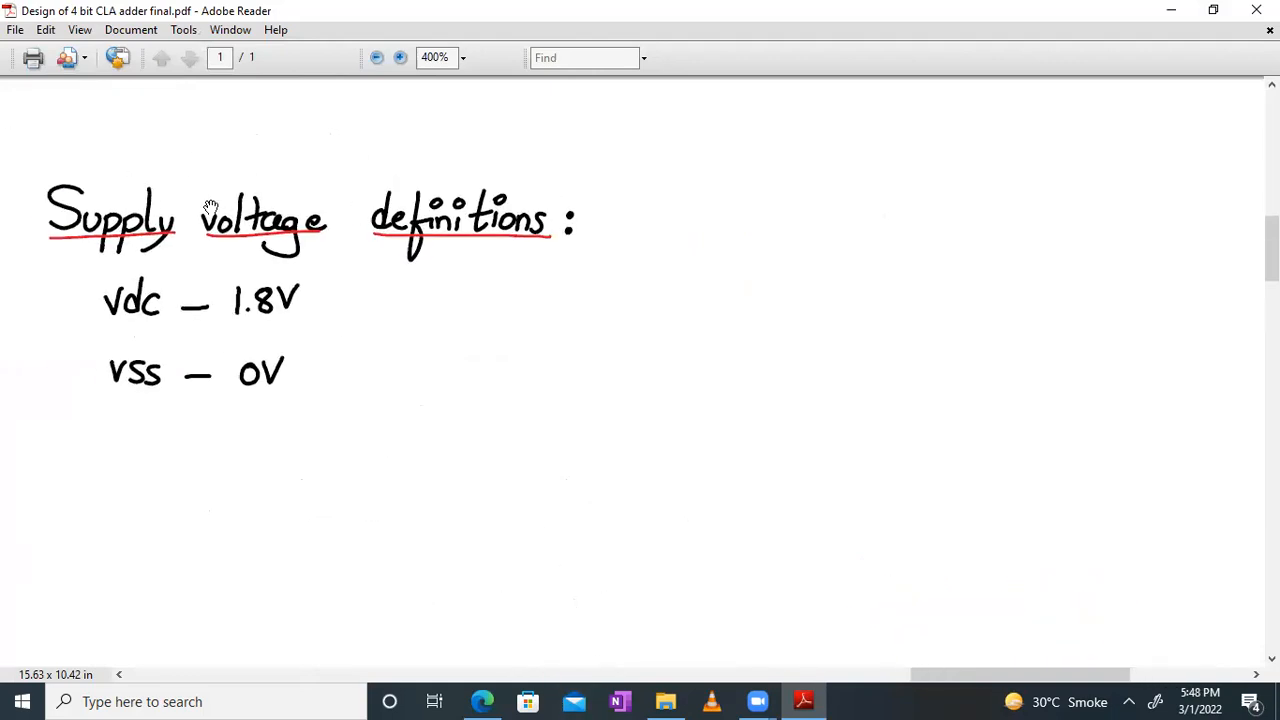
left_click_drag(353, 292, 1043, 573)
left_click_drag(353, 183, 882, 603)
left_click_drag(430, 326, 556, 412)
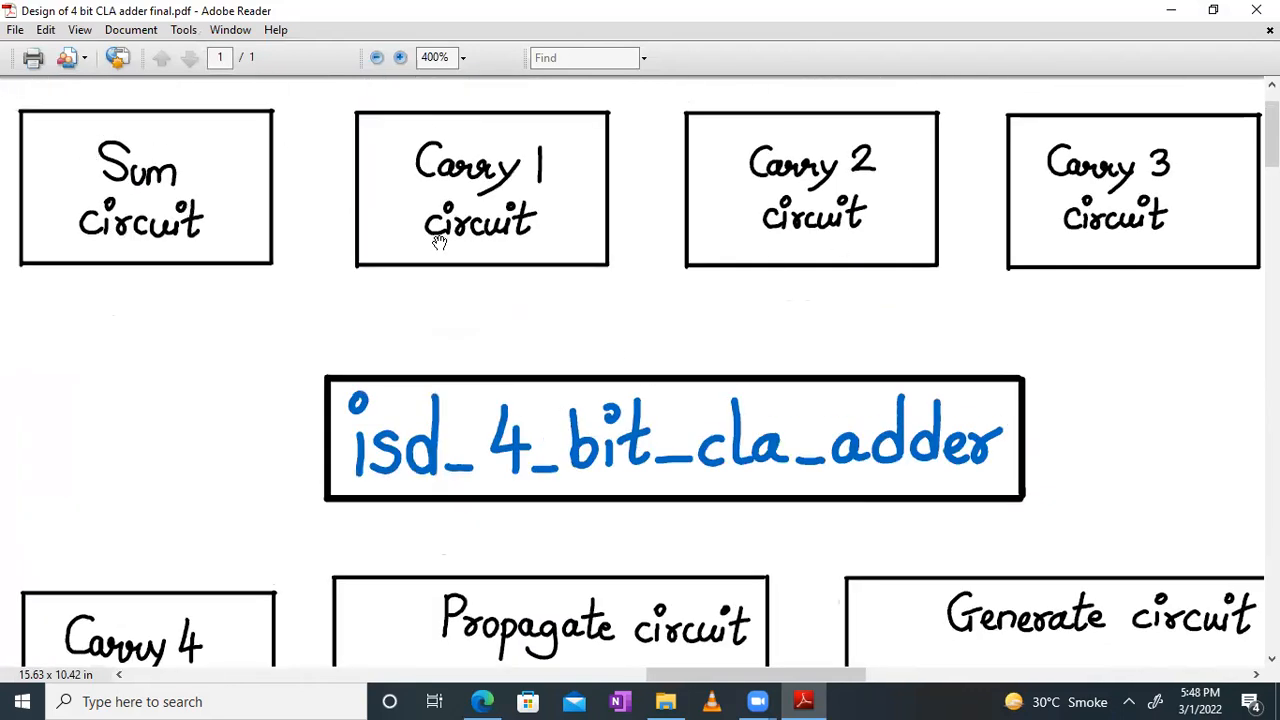
scroll(440, 243, "down", 1, "ctrl")
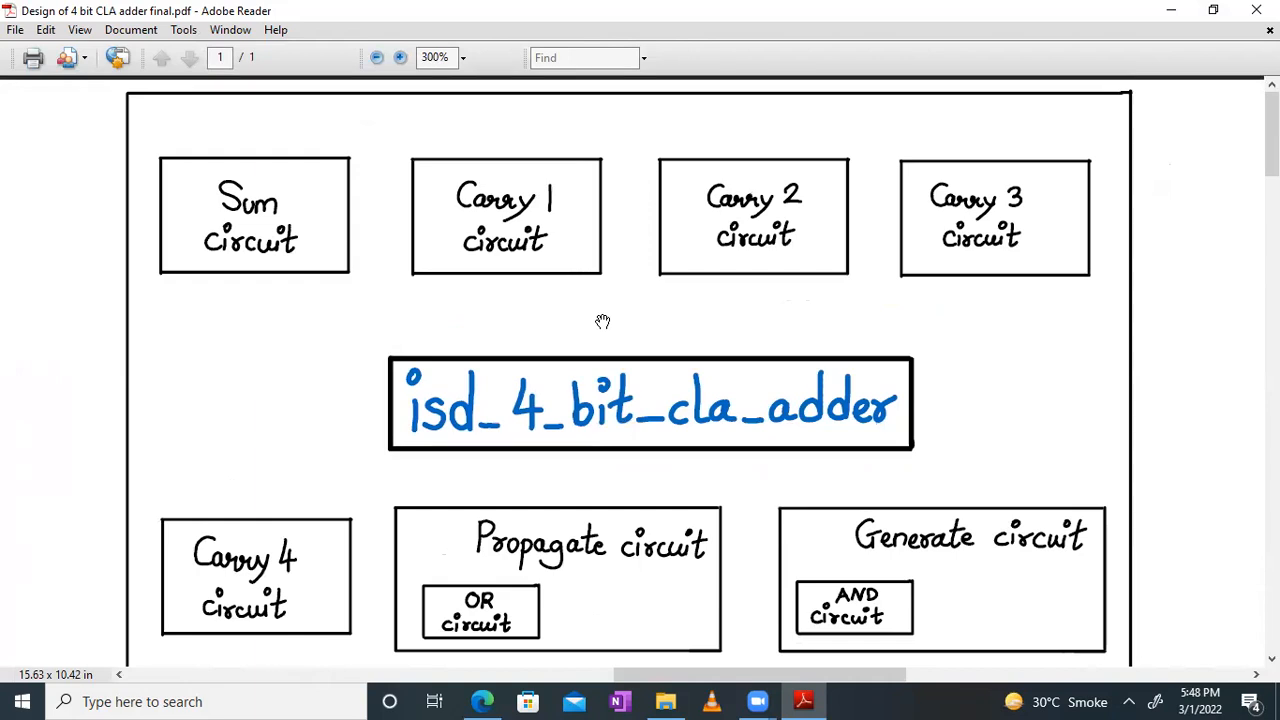
Step: Switch to the maximized browser and close the isd_sum_block schematic, the lecture PDF and the isd_sum_block symbol
left_click(482, 701)
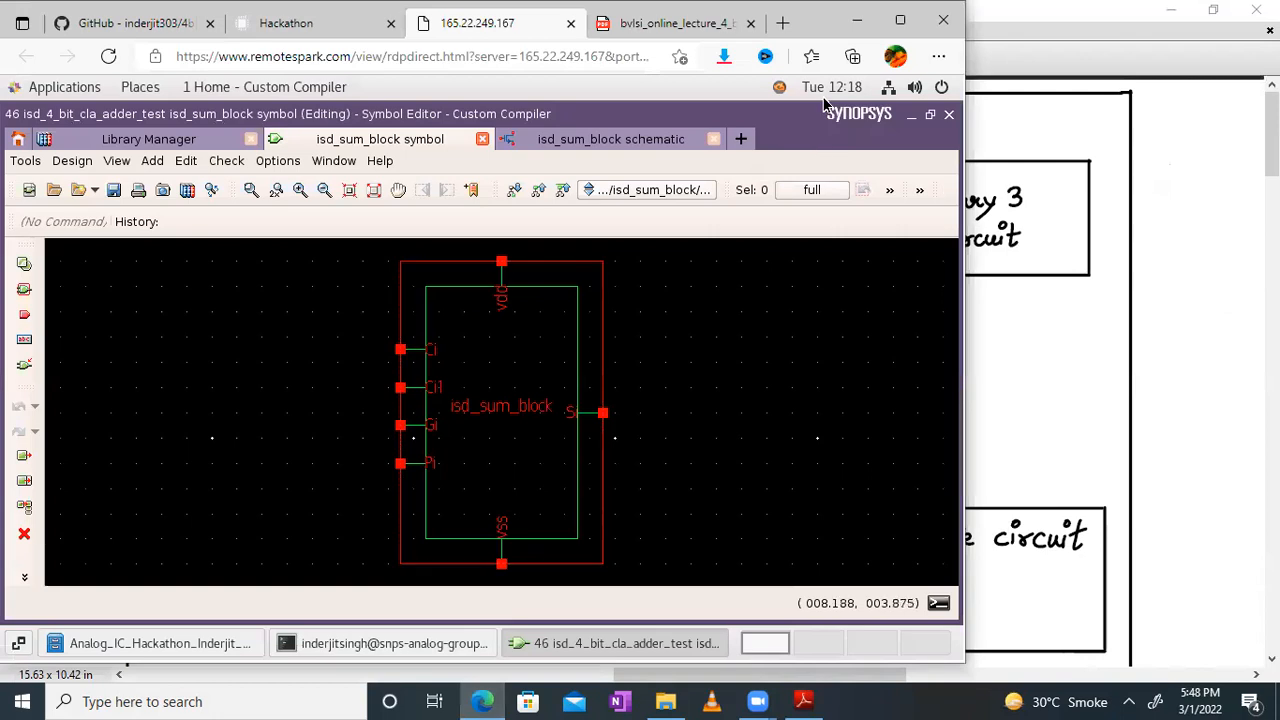
left_click(900, 20)
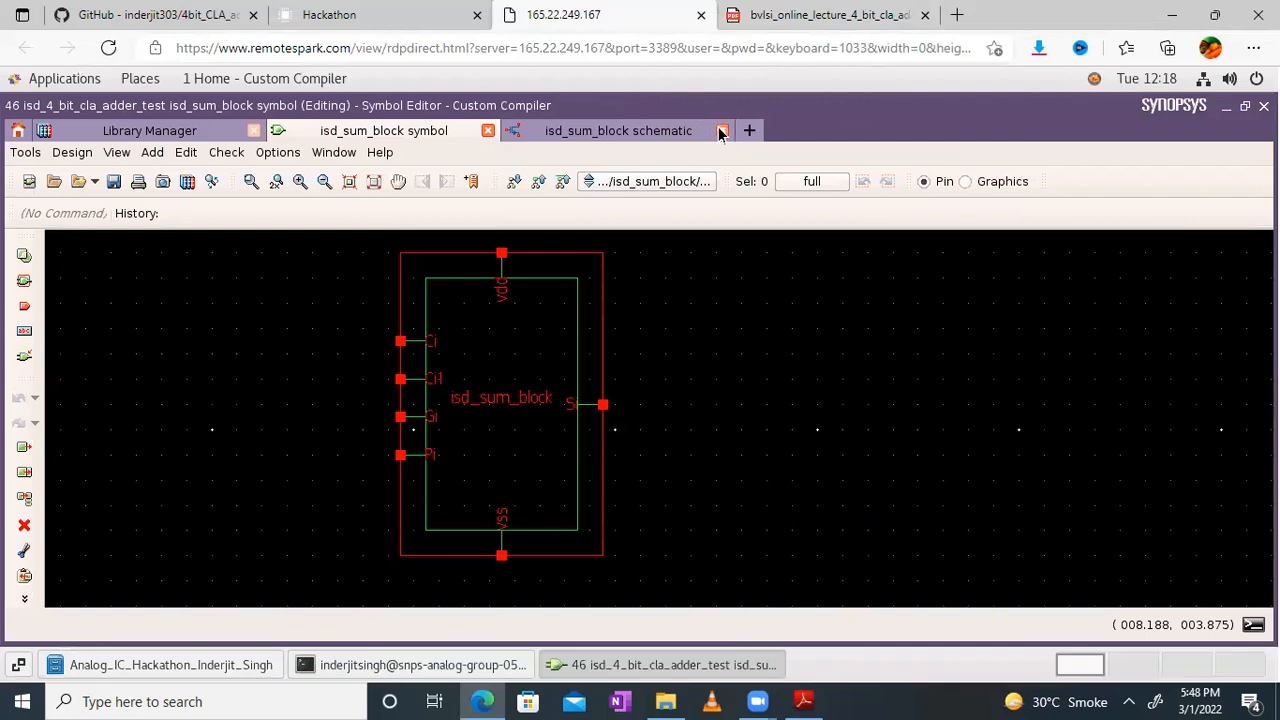
left_click(721, 131)
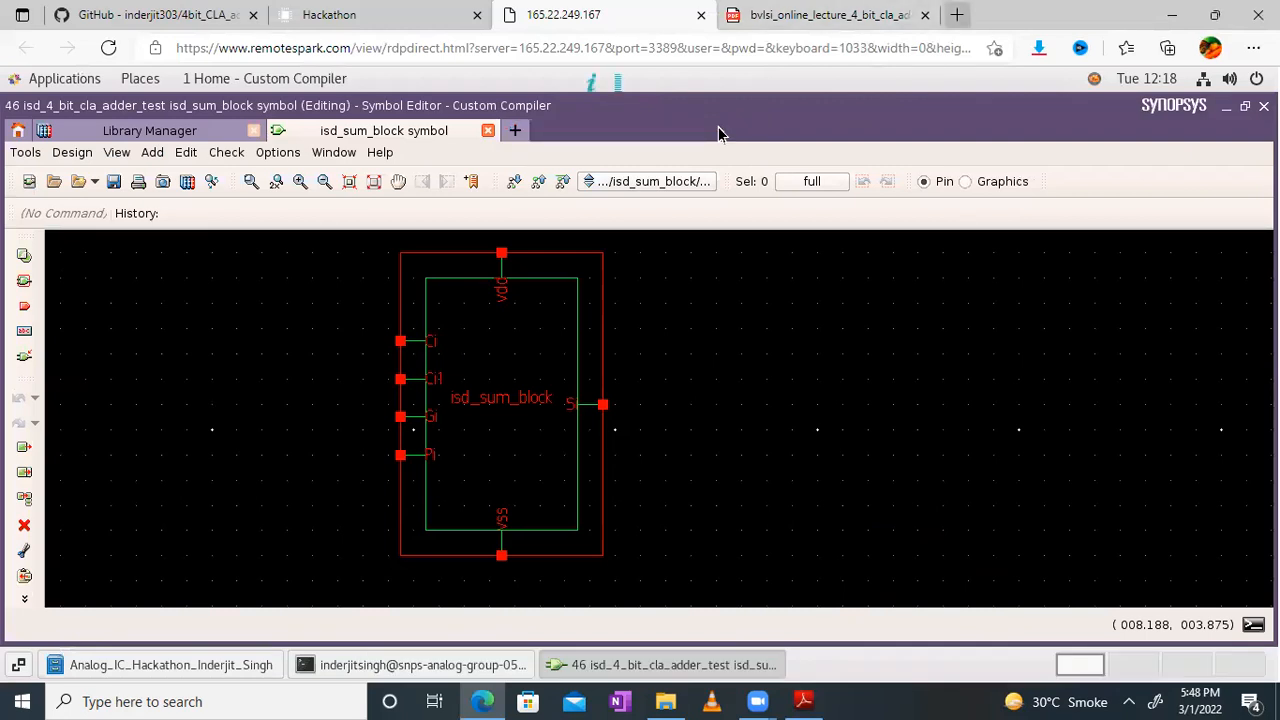
left_click(925, 15)
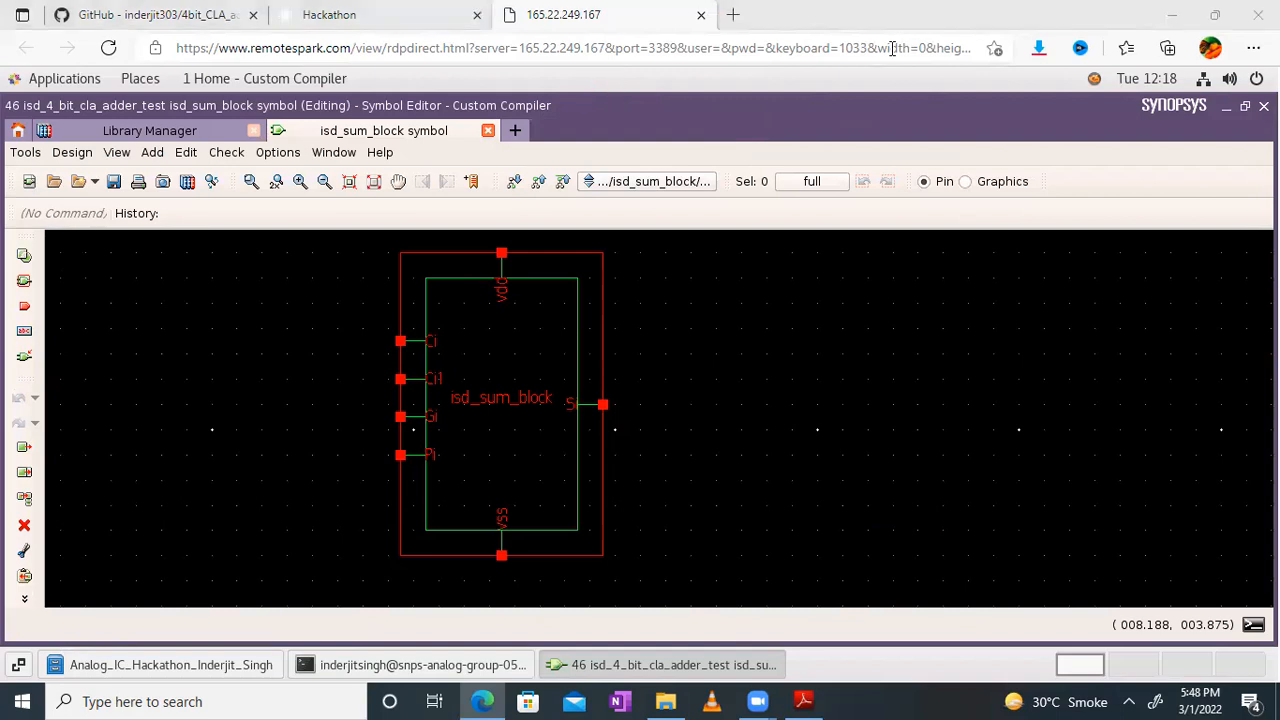
left_click(488, 130)
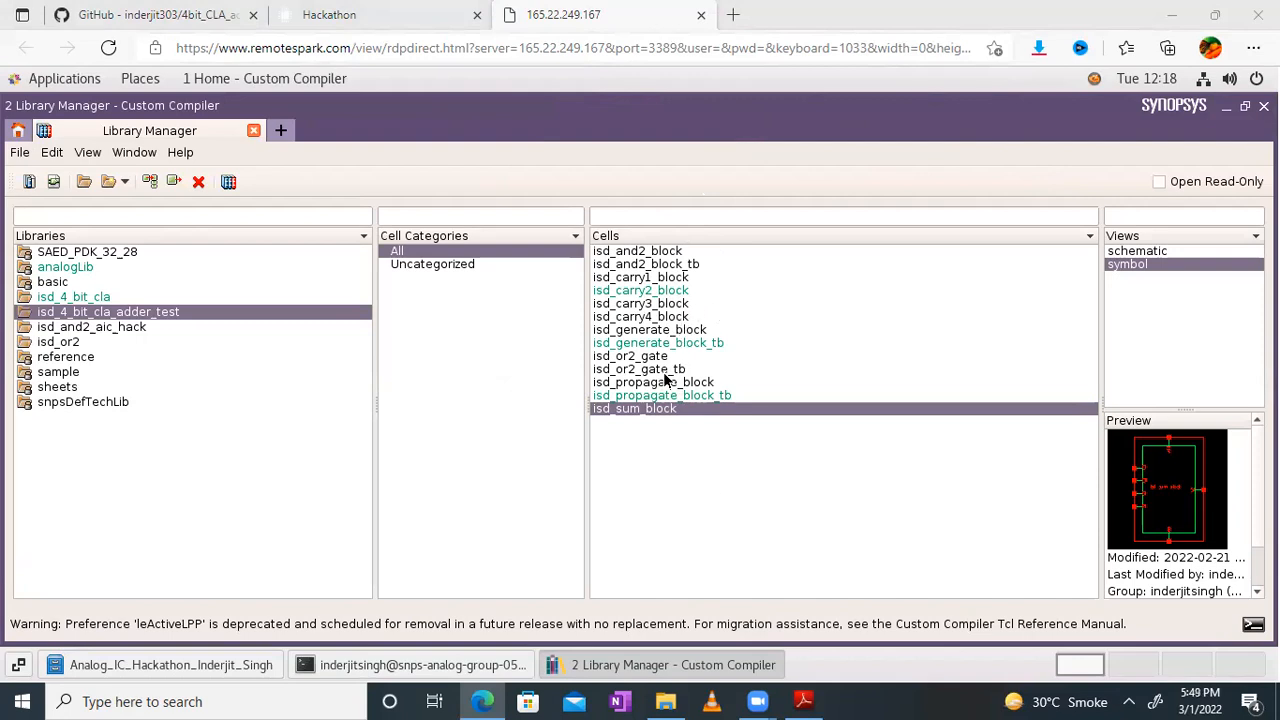
Step: Review the adder's sub-block diagram in the design PDF again, and return to the Library Manager in the browser
left_click(803, 701)
left_click_drag(797, 326, 800, 290)
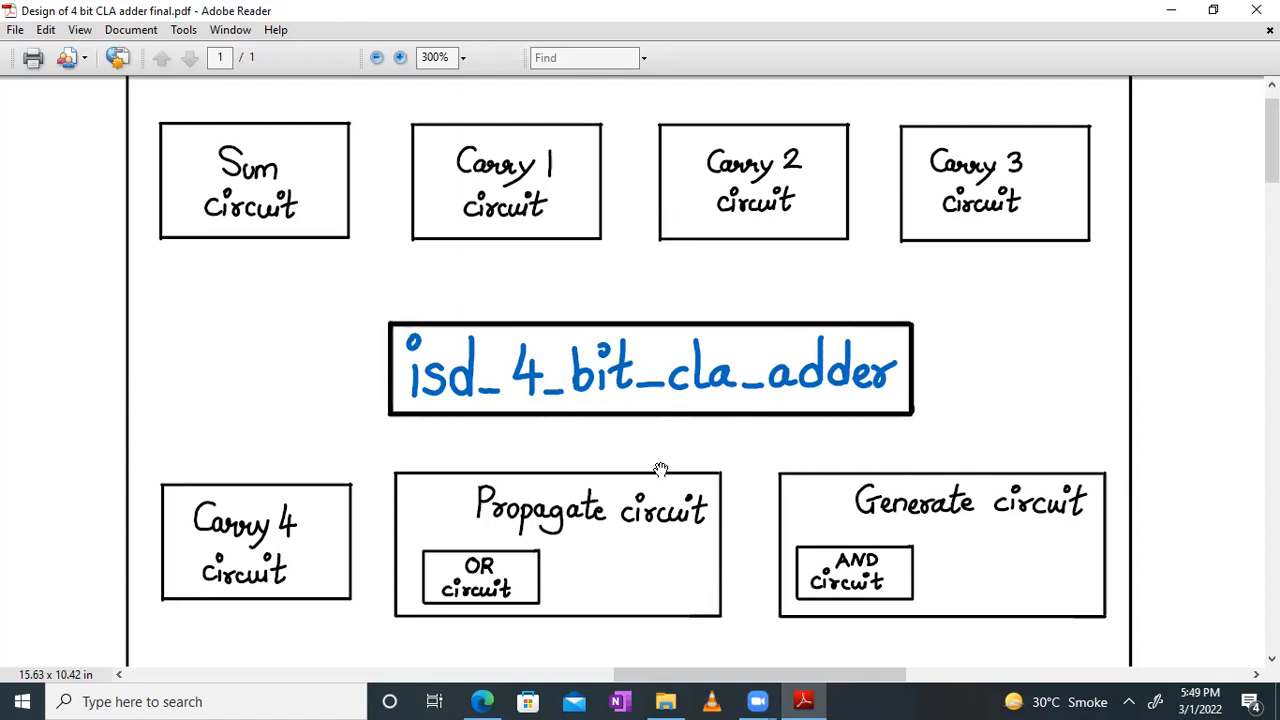
left_click(482, 701)
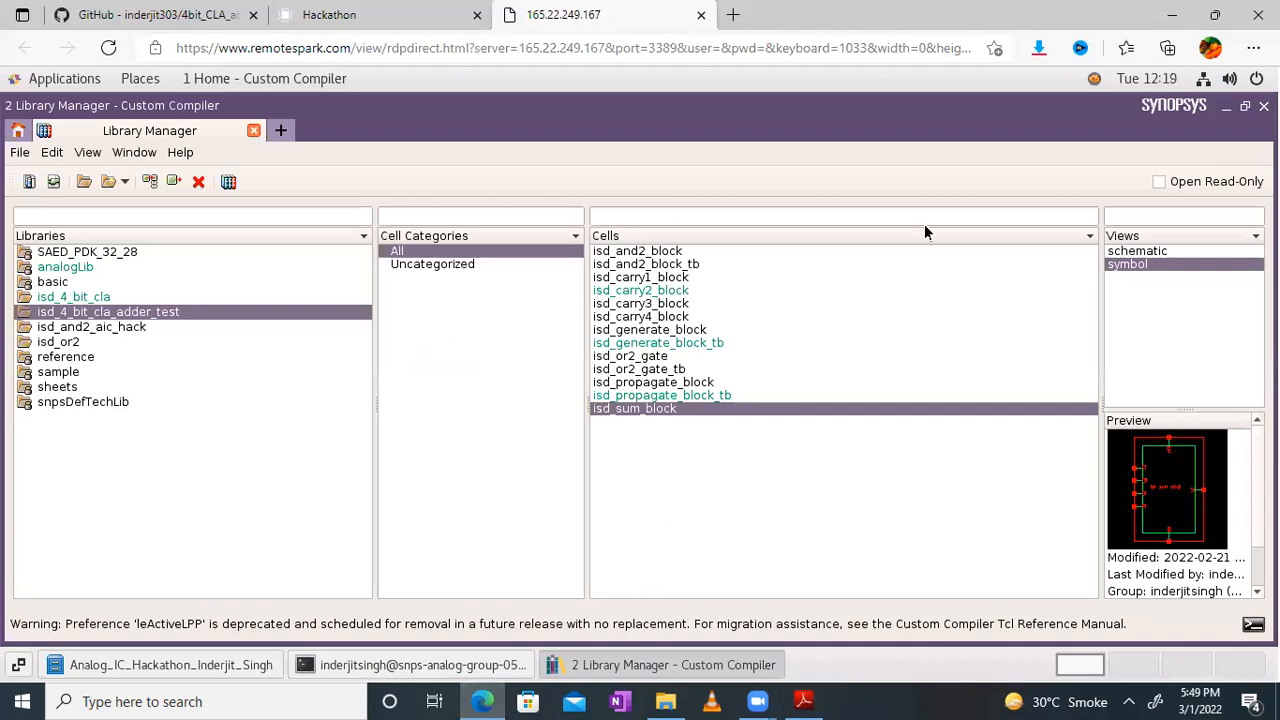